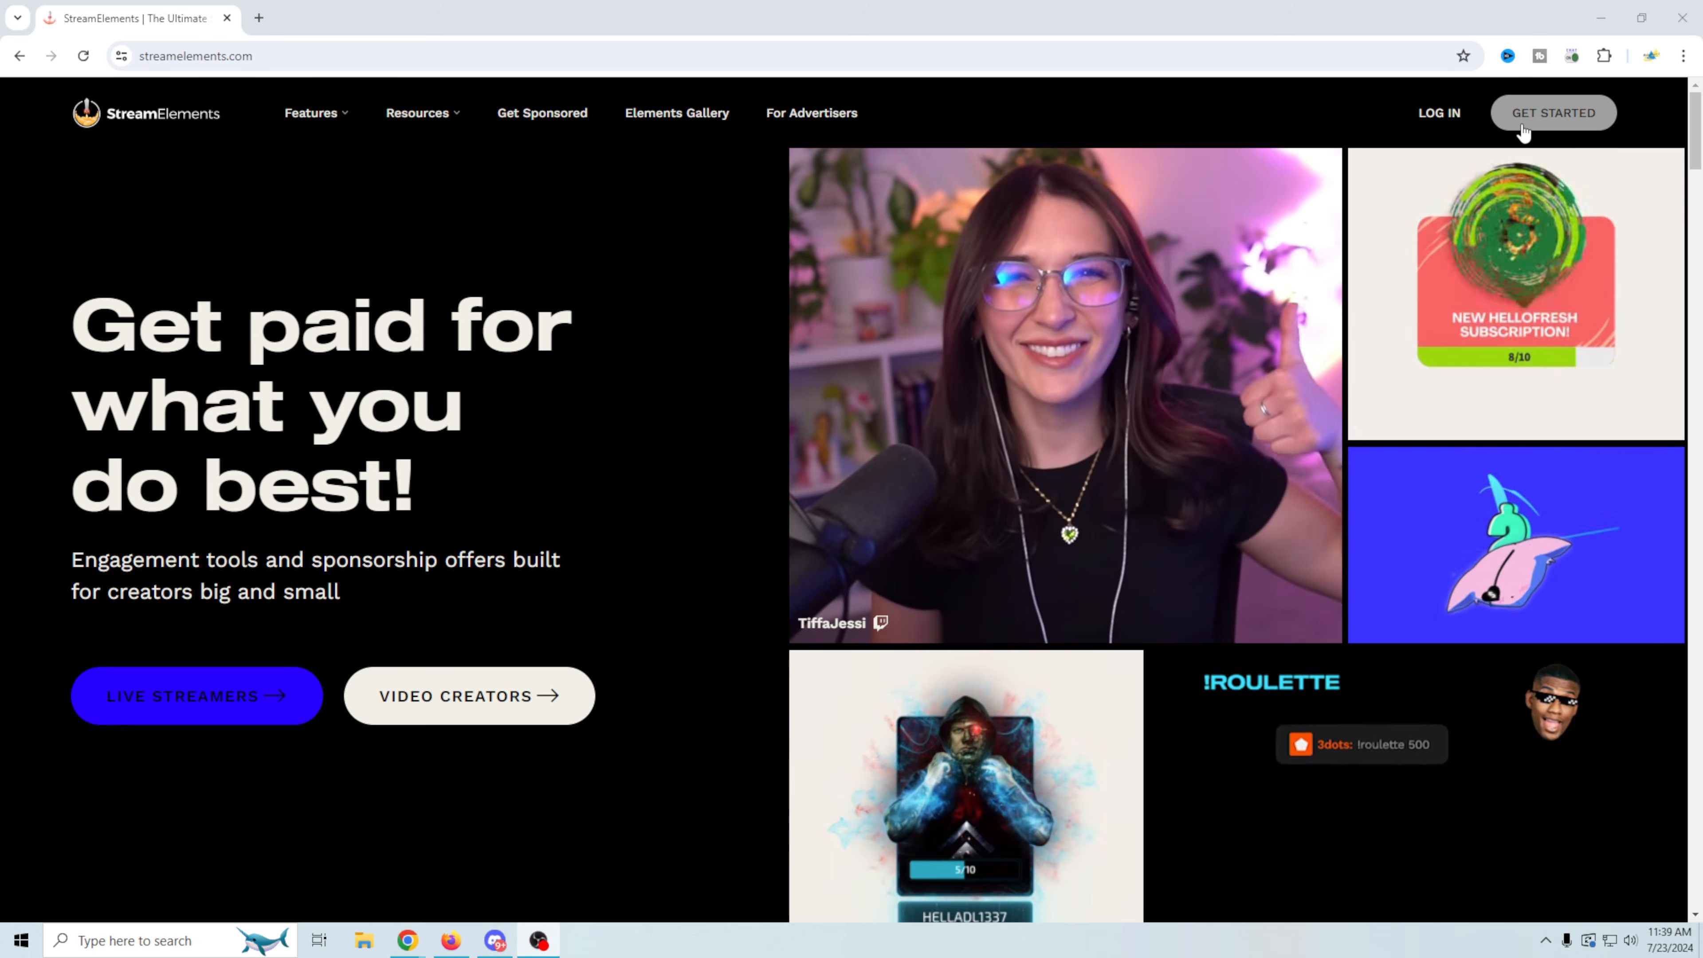
- Log in to StreamElements through YouTube, choosing the first account in the Google account list
click(1542, 117)
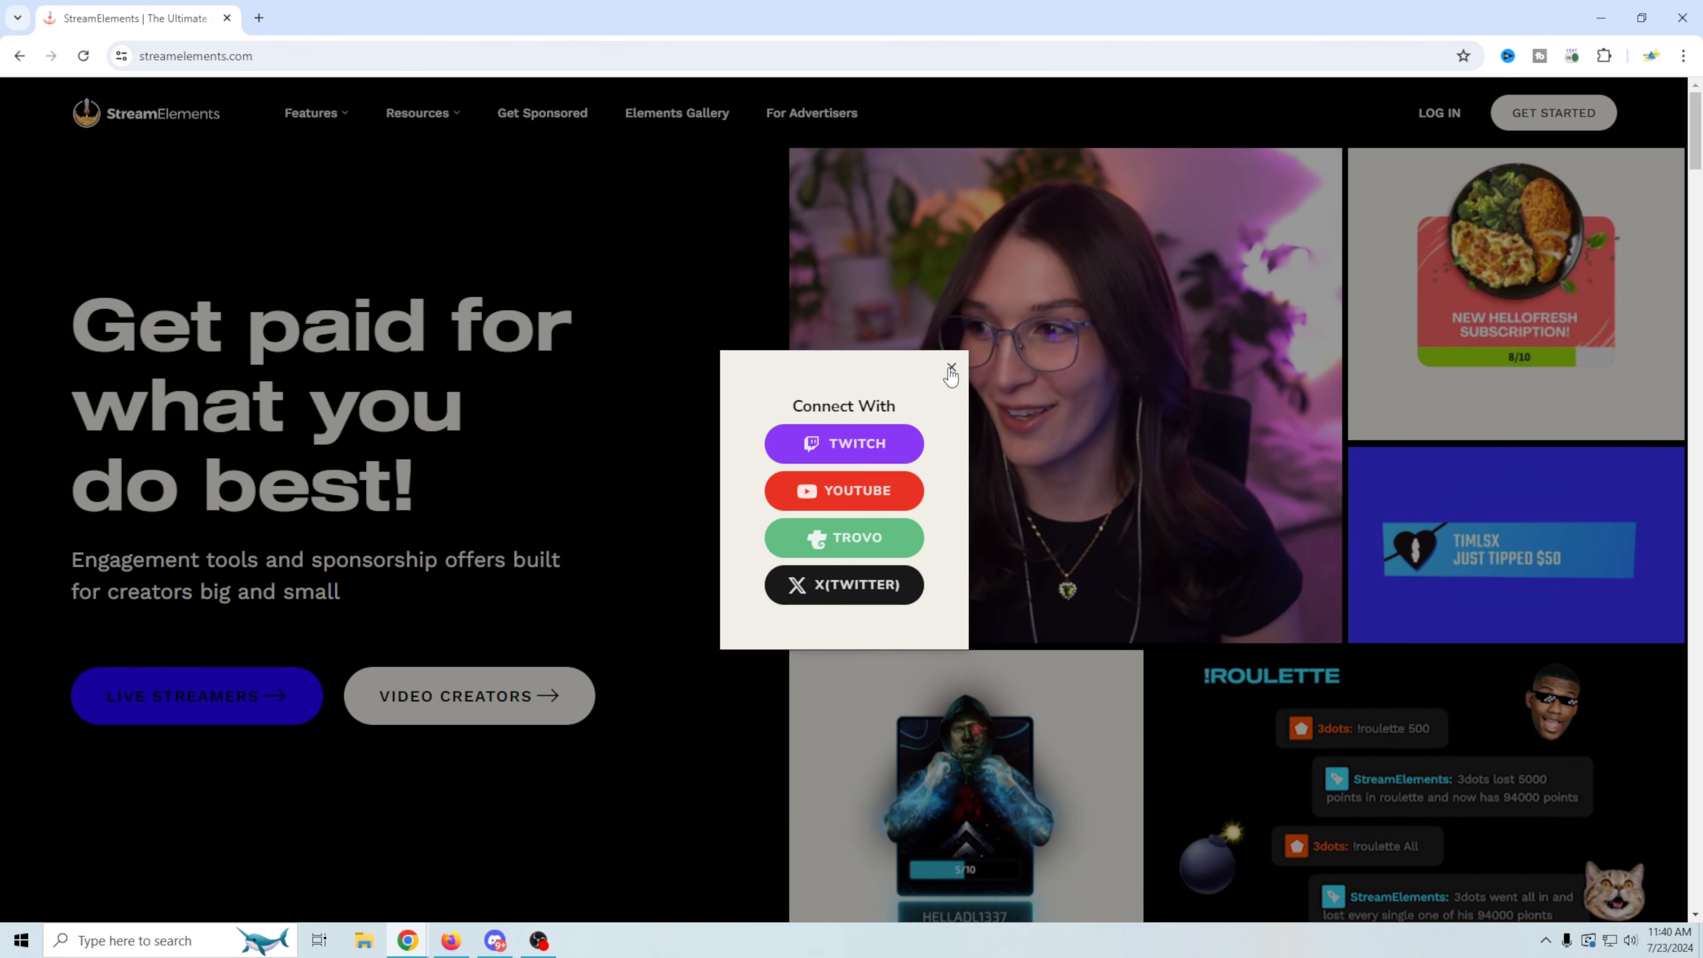
click(950, 369)
click(1432, 115)
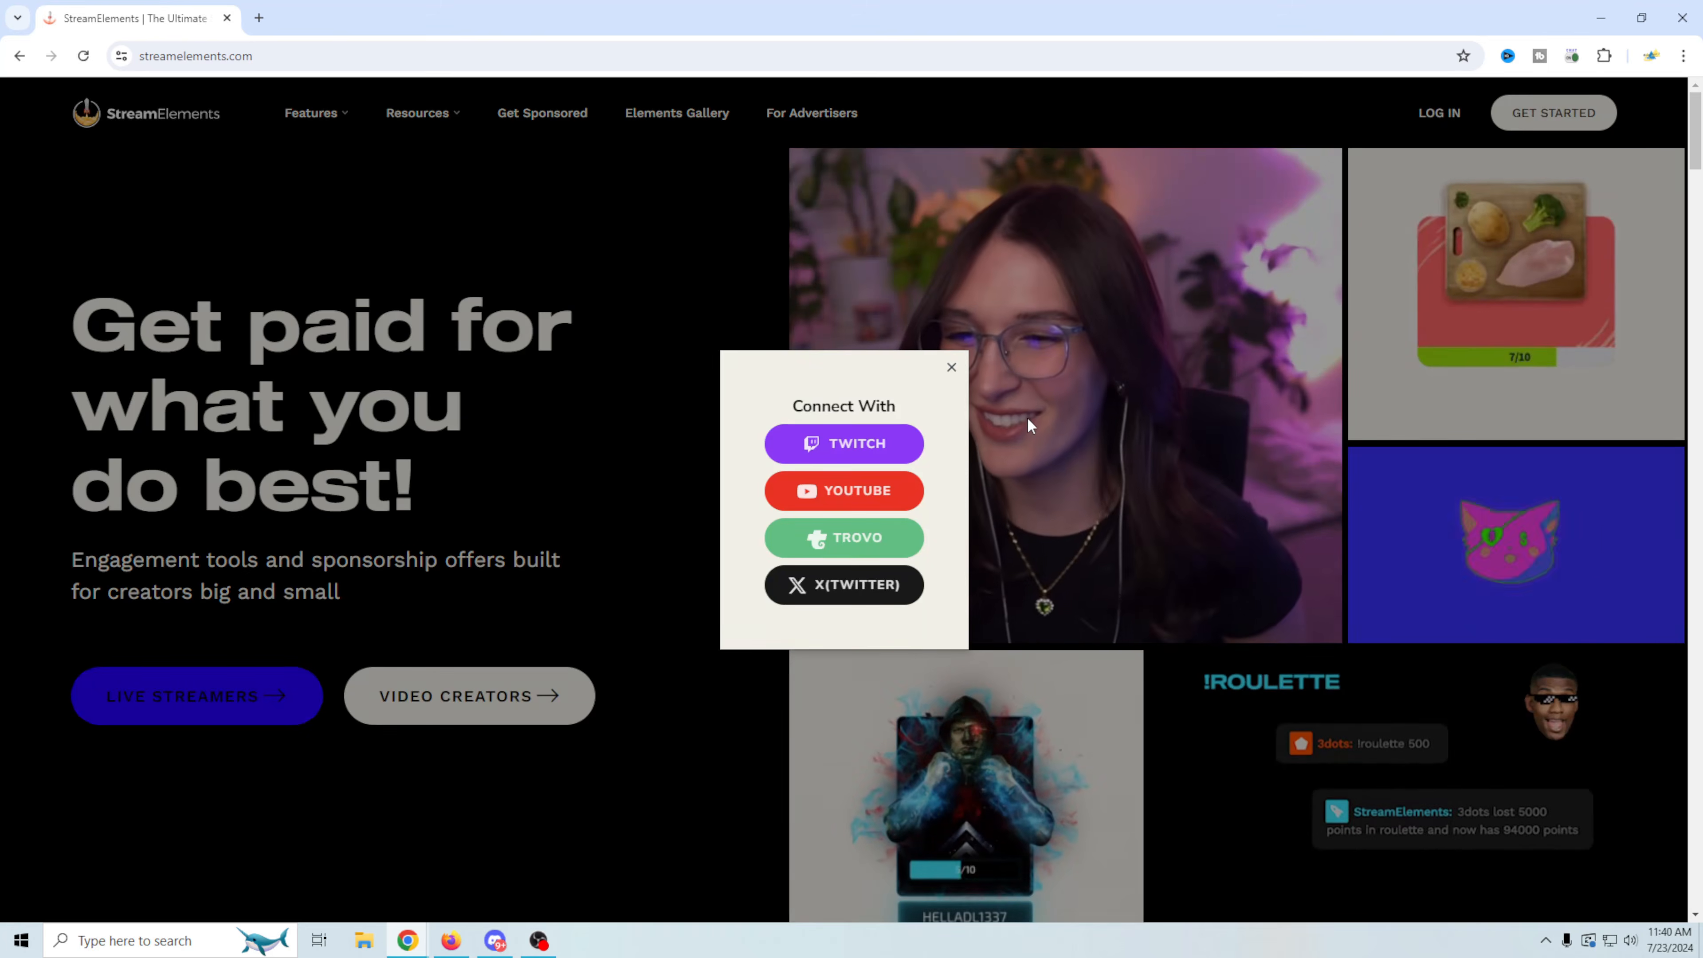
click(814, 491)
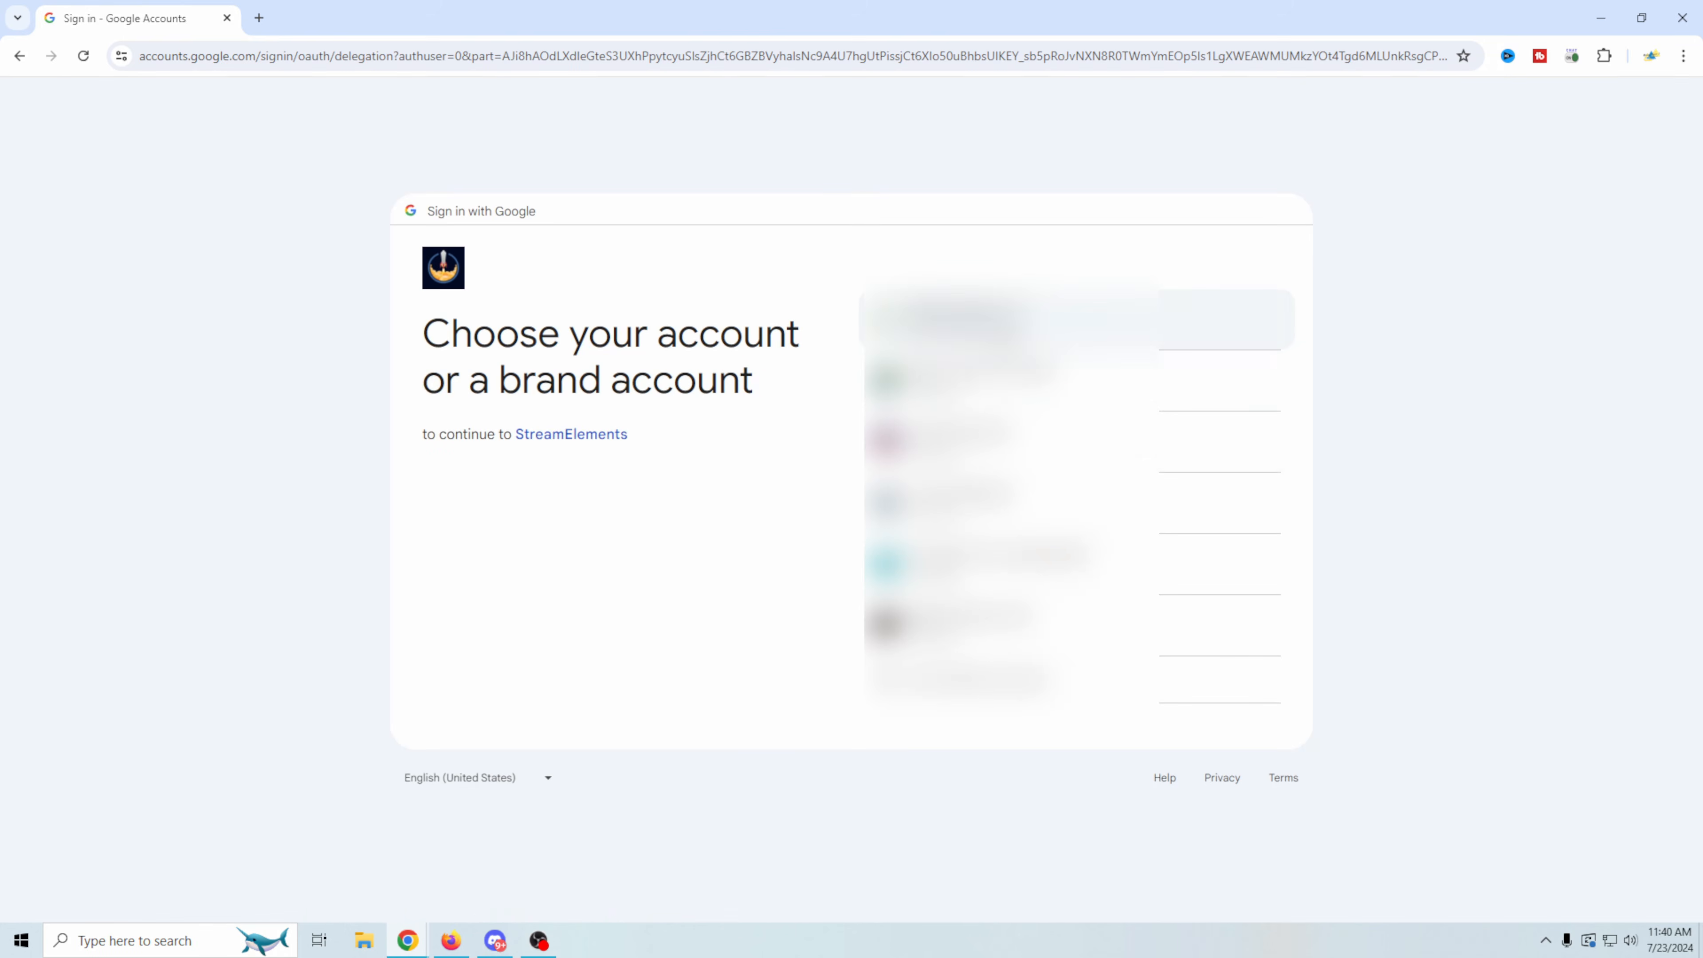
click(965, 321)
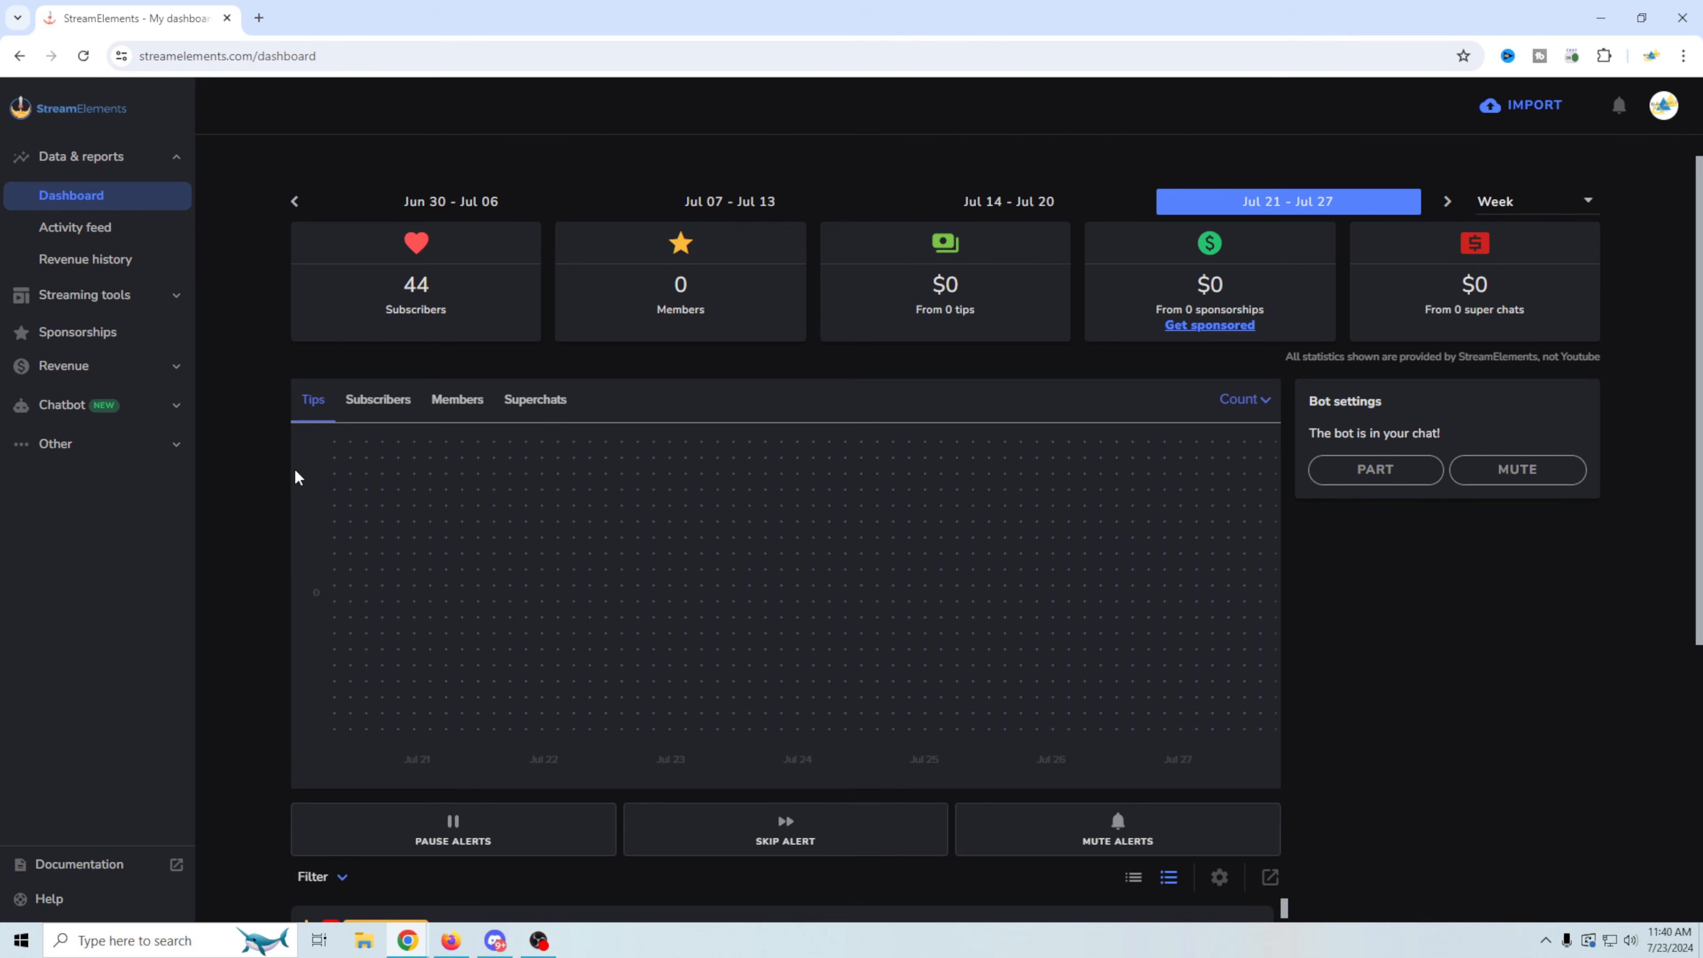
- Open the tipping settings under Revenue and review the payment providers
click(174, 369)
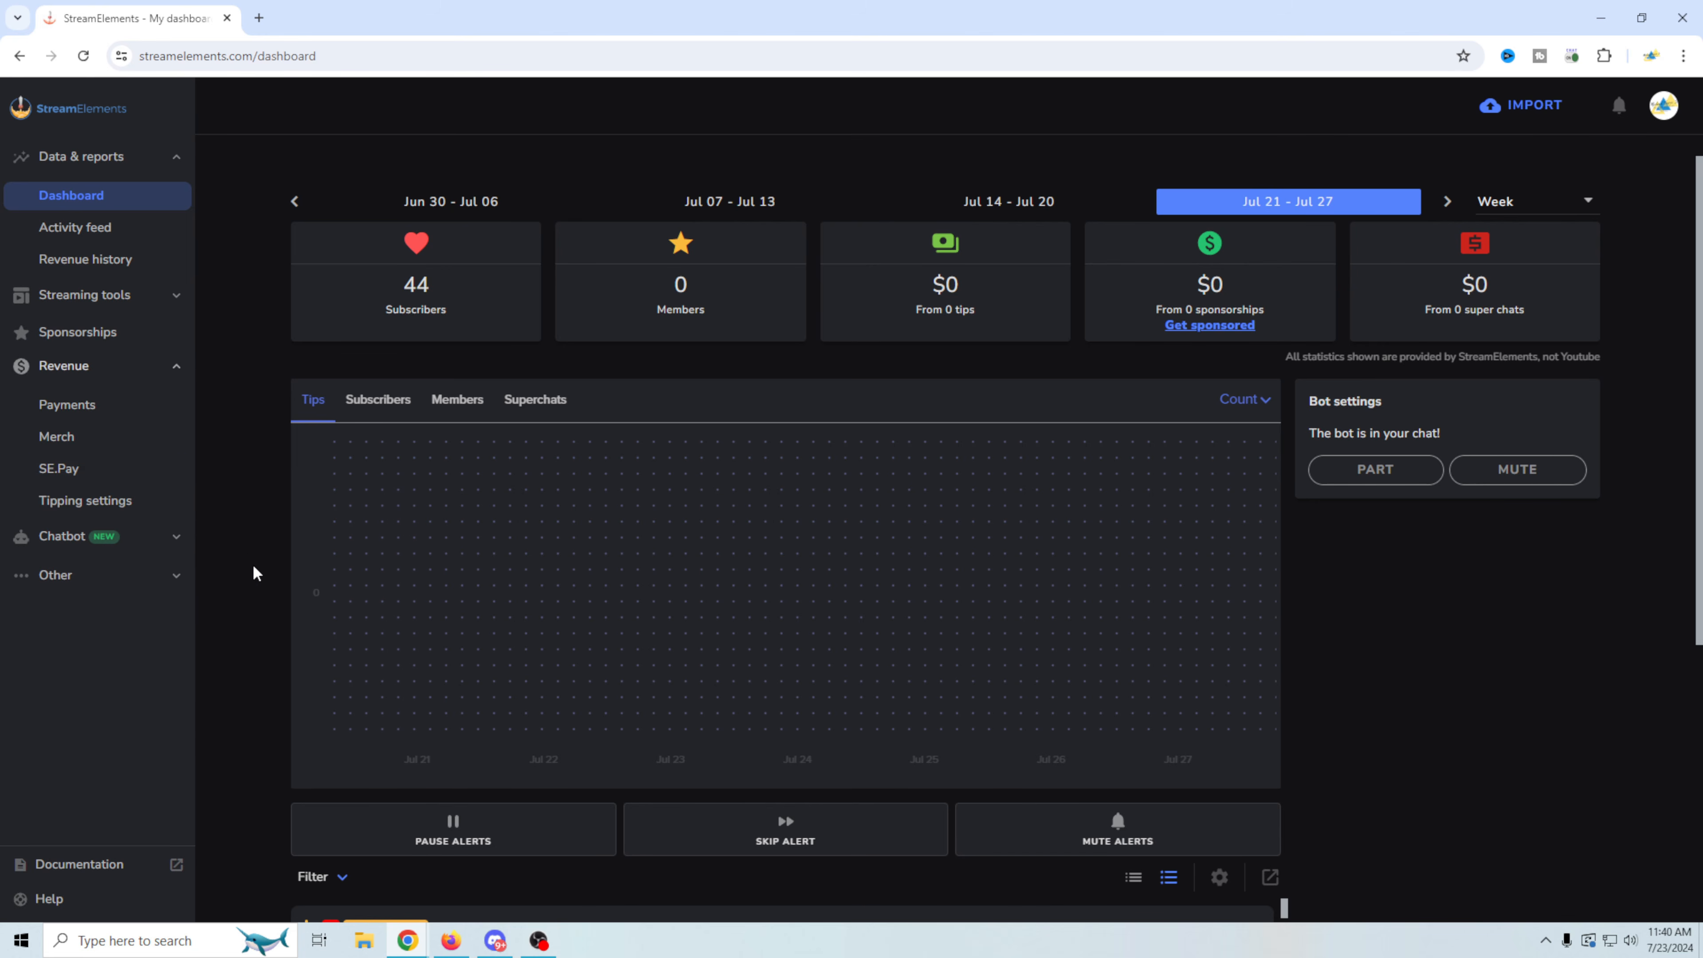
click(93, 507)
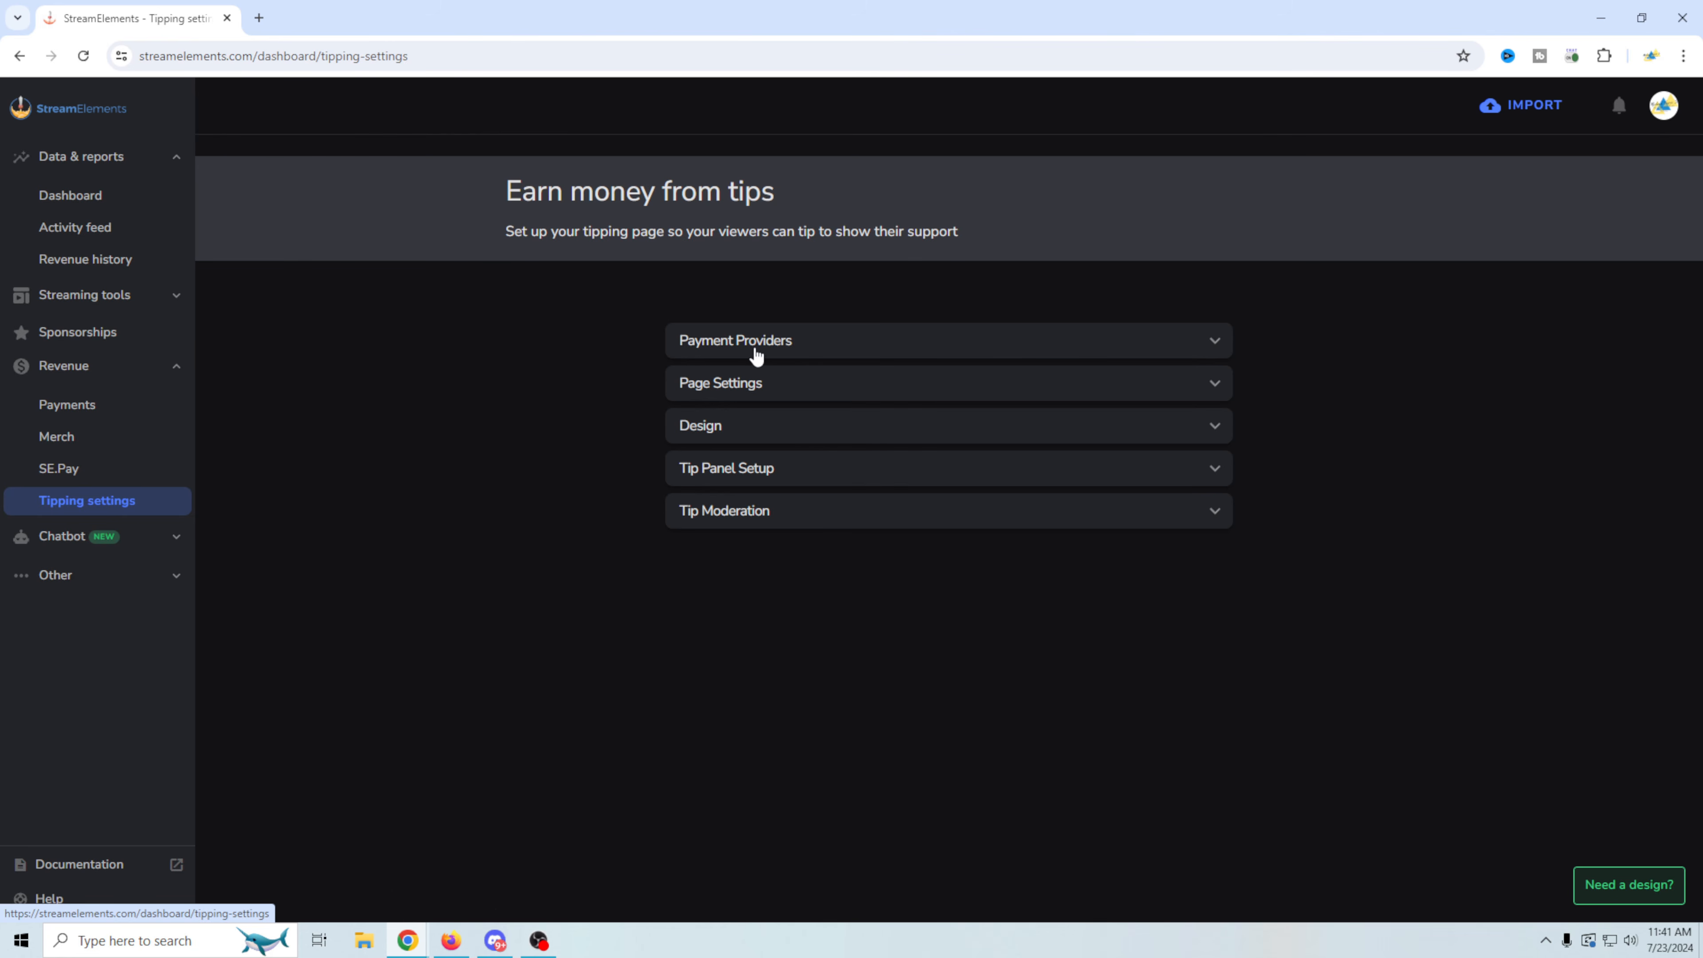
click(1212, 348)
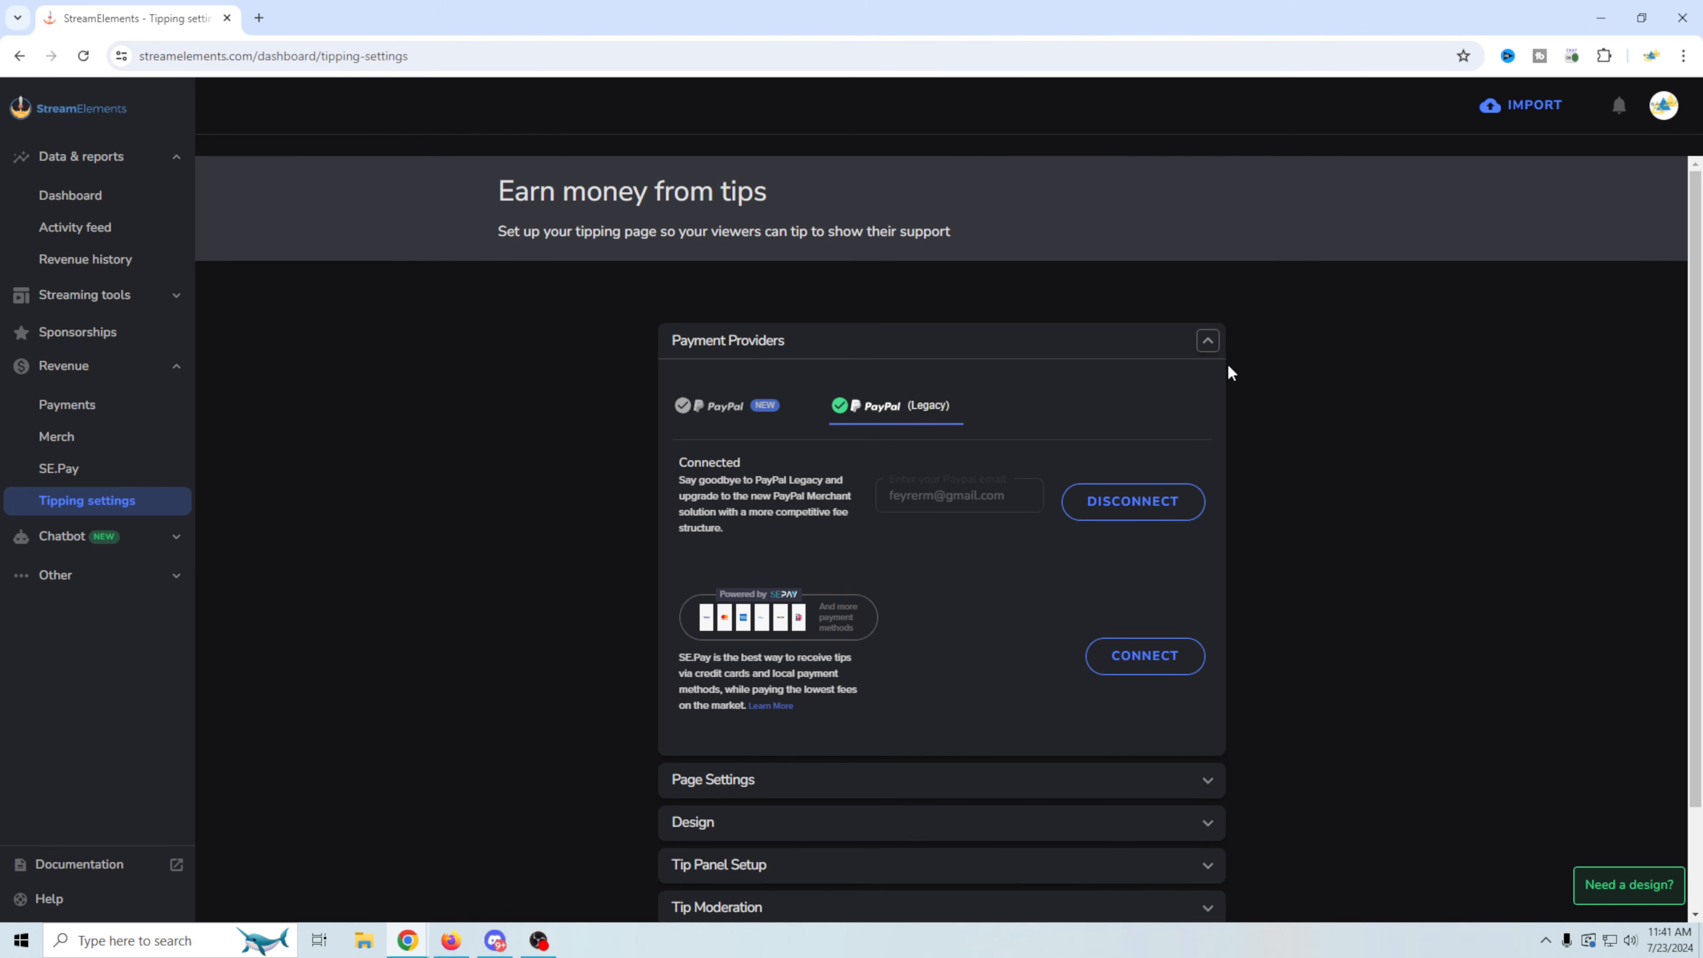
click(1209, 346)
- Review the tipping page settings, including currency, amount limits, message length, viewer login requirement and tipping presets
click(1210, 386)
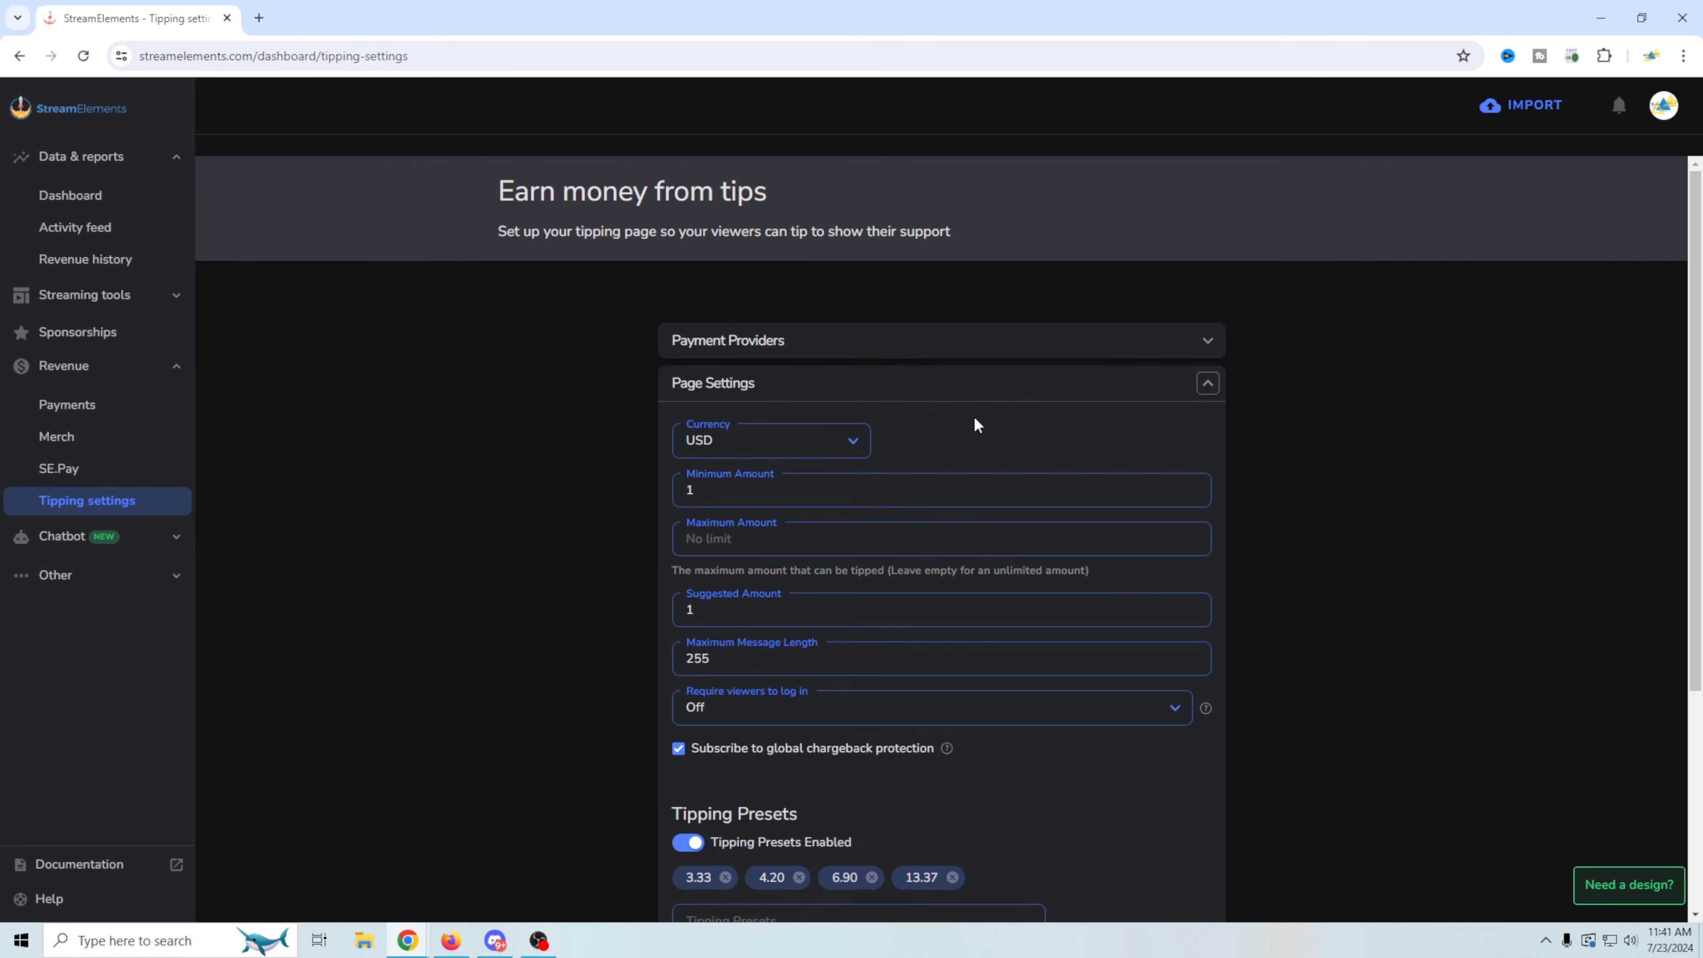
scroll(614, 567, down, 3)
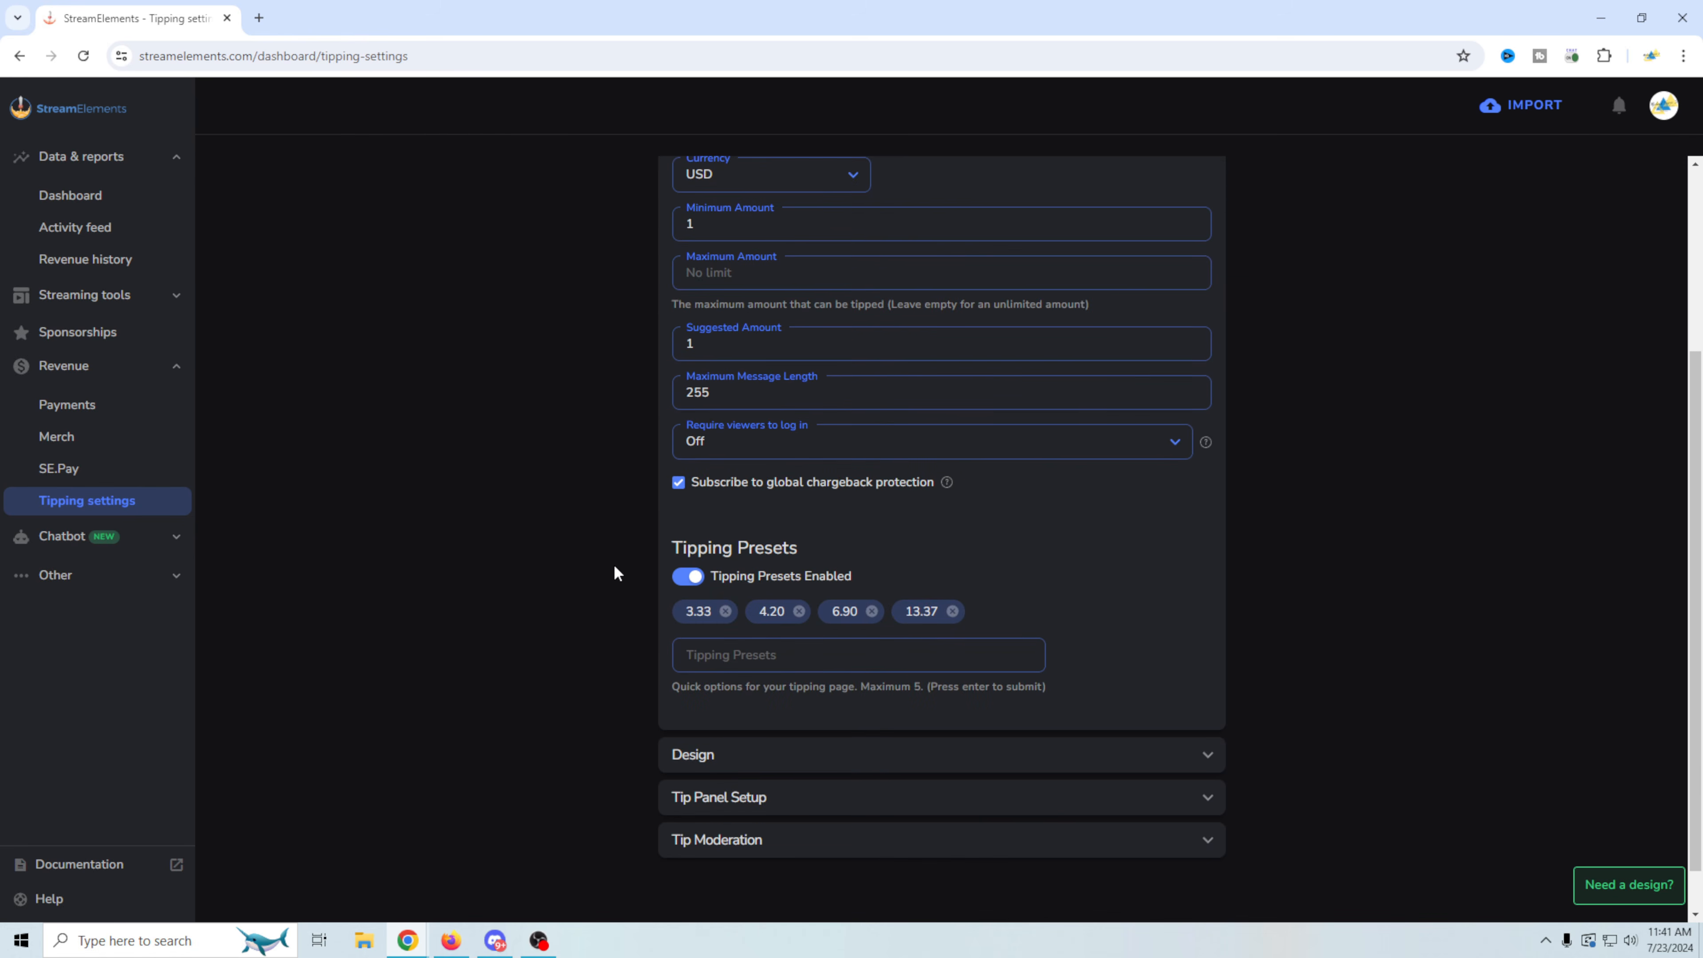
scroll(614, 570, up, 1)
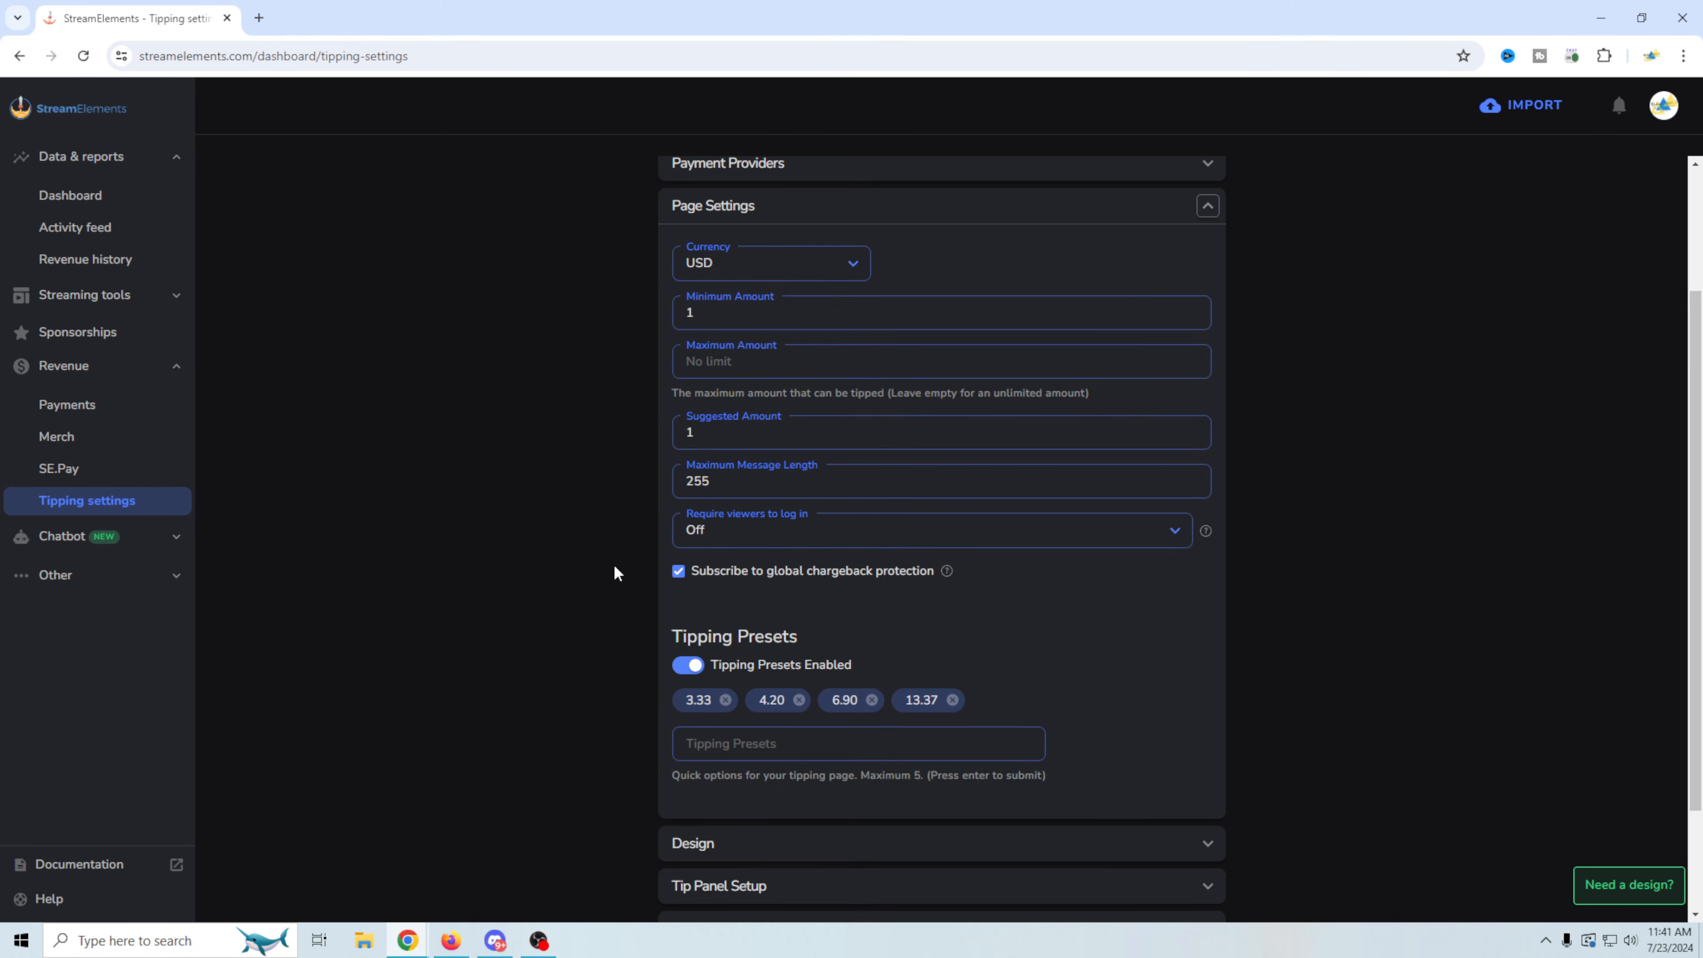
scroll(614, 567, up, 1)
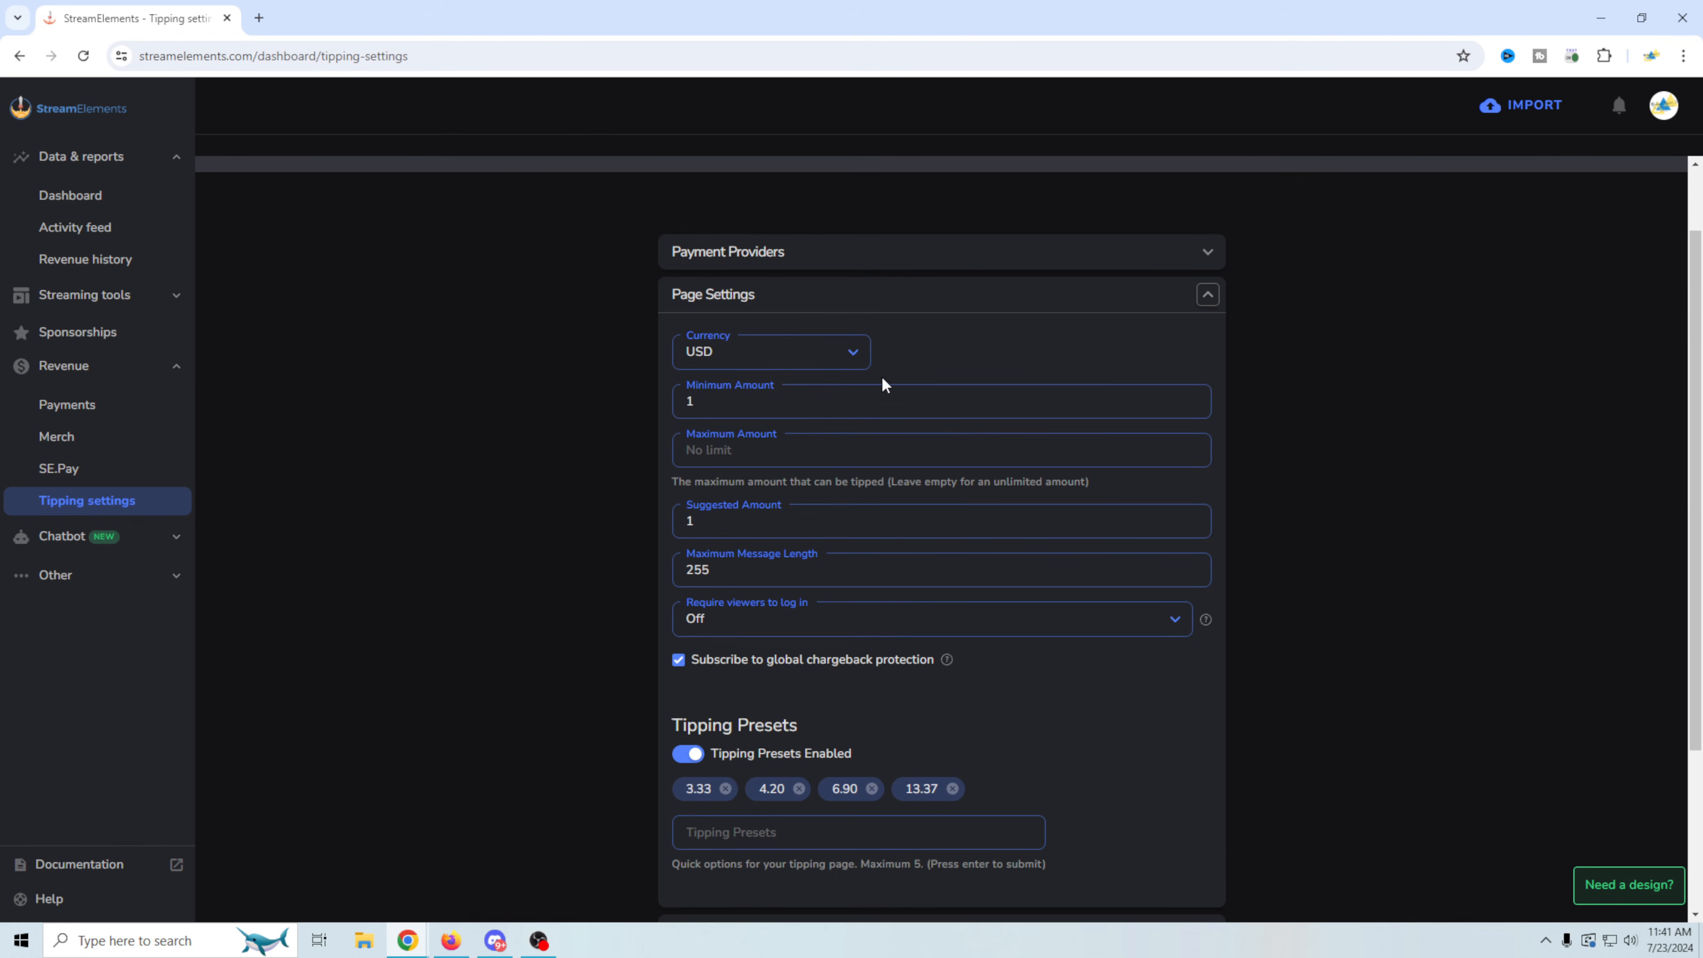
scroll(1306, 483, down, 1)
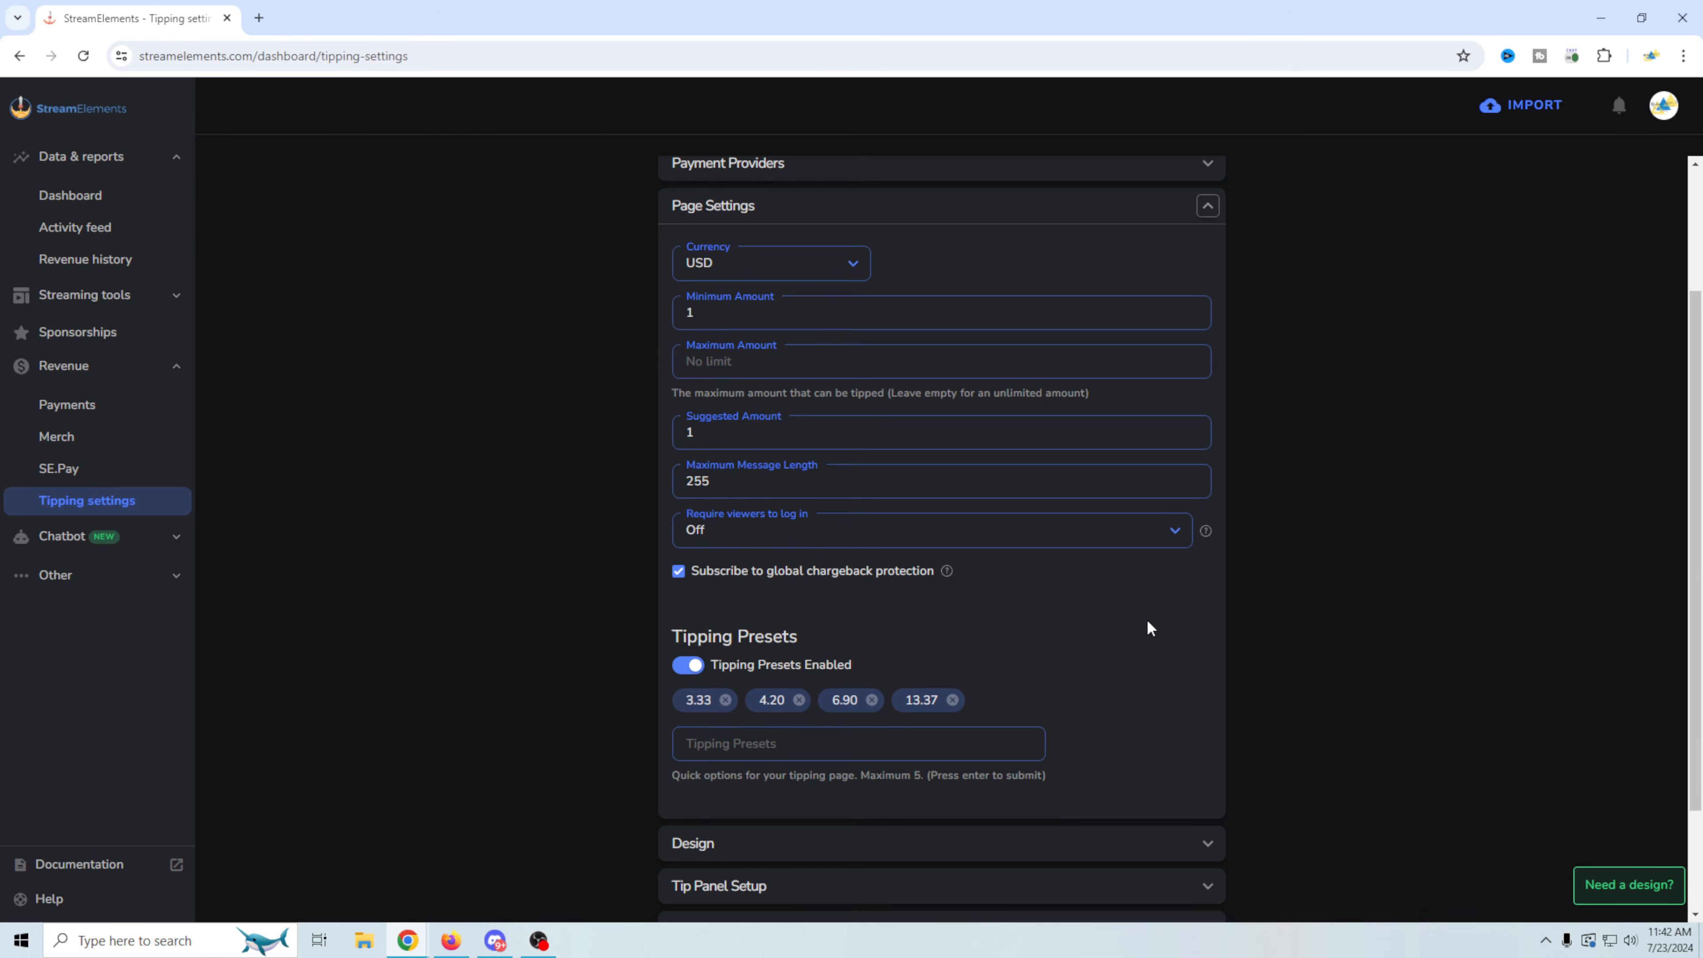
scroll(1174, 636, down, 2)
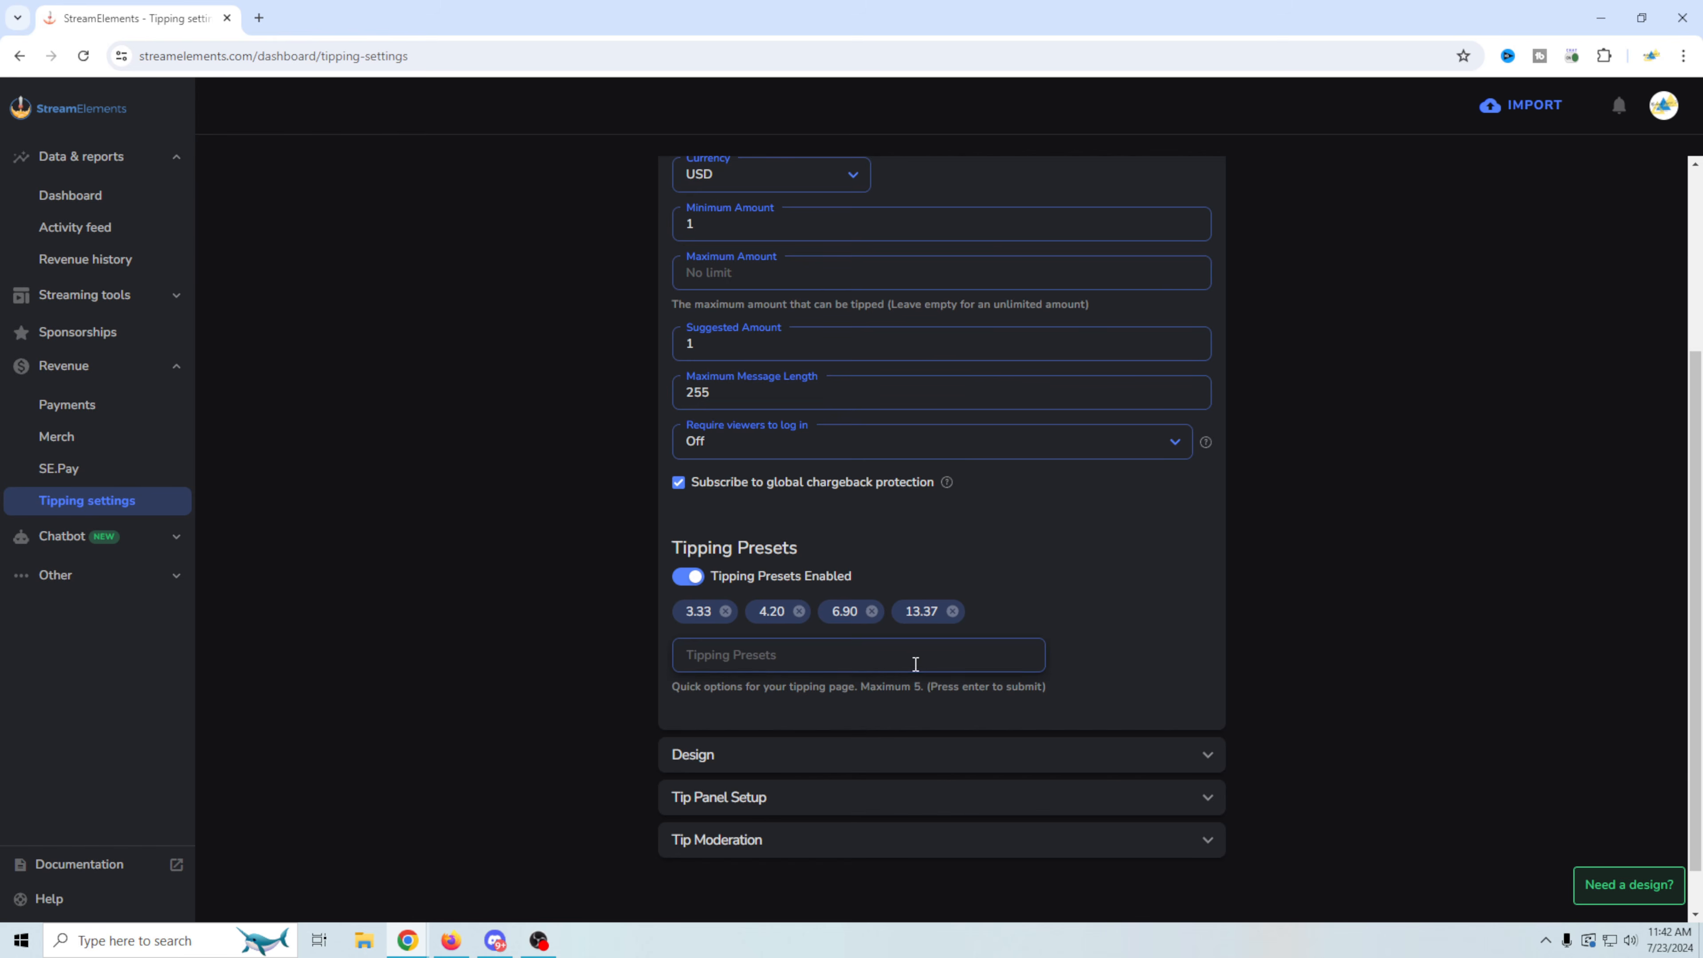
scroll(1165, 659, up, 4)
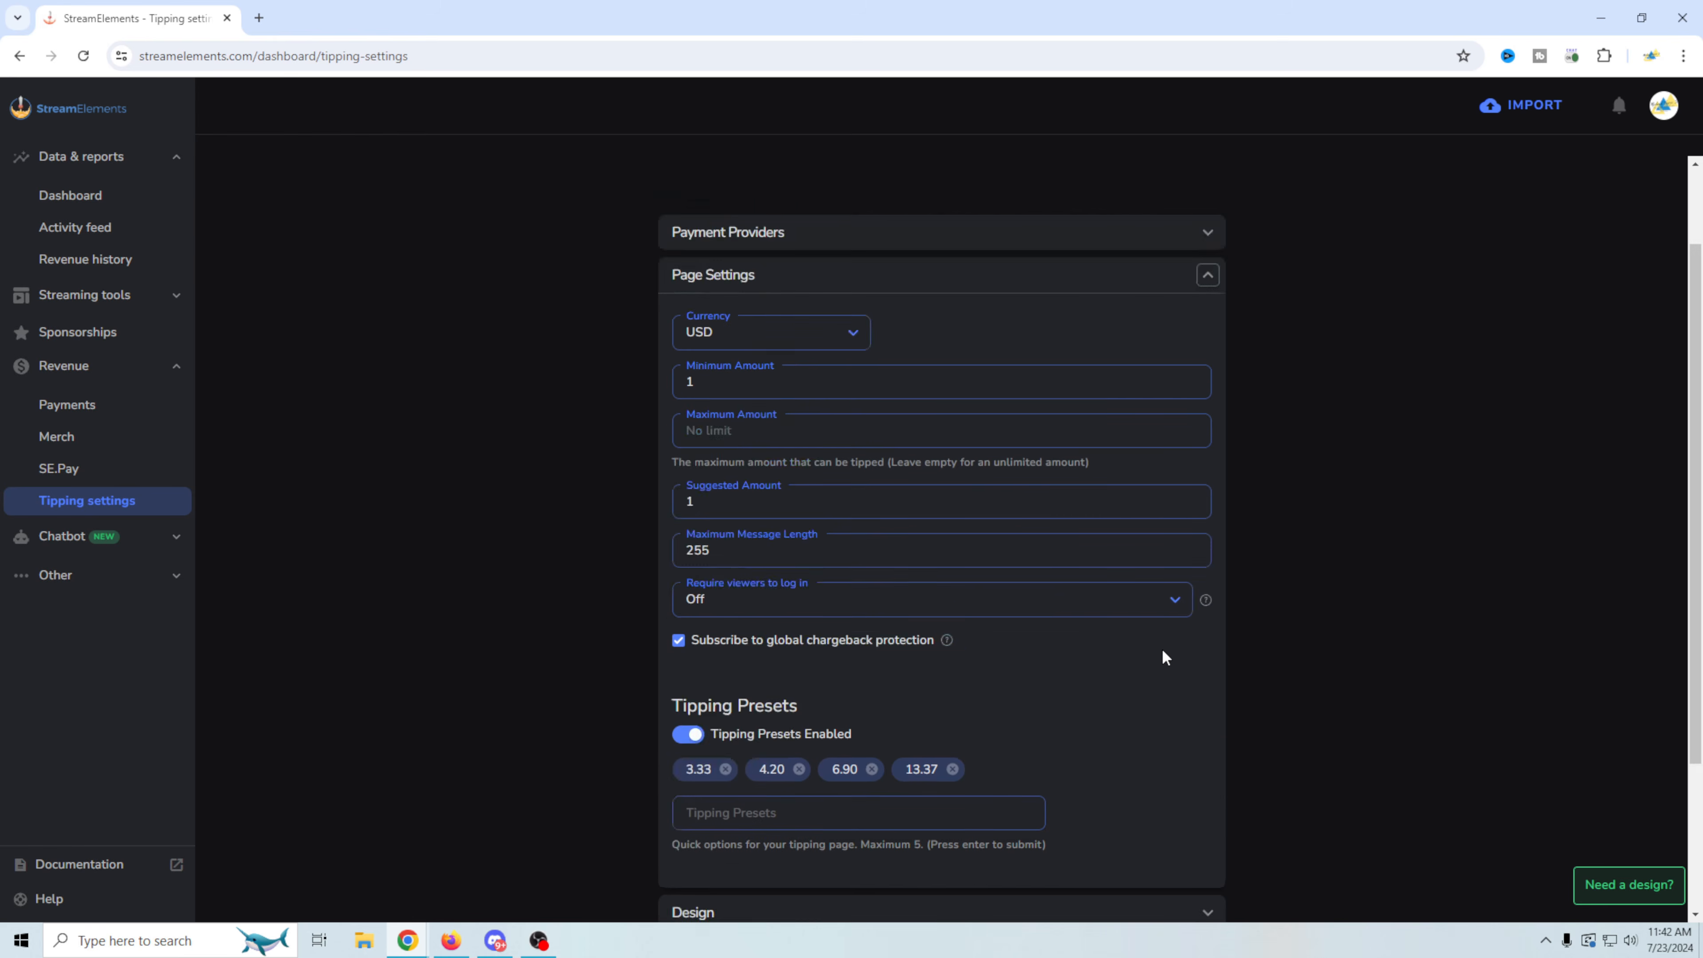
click(1213, 385)
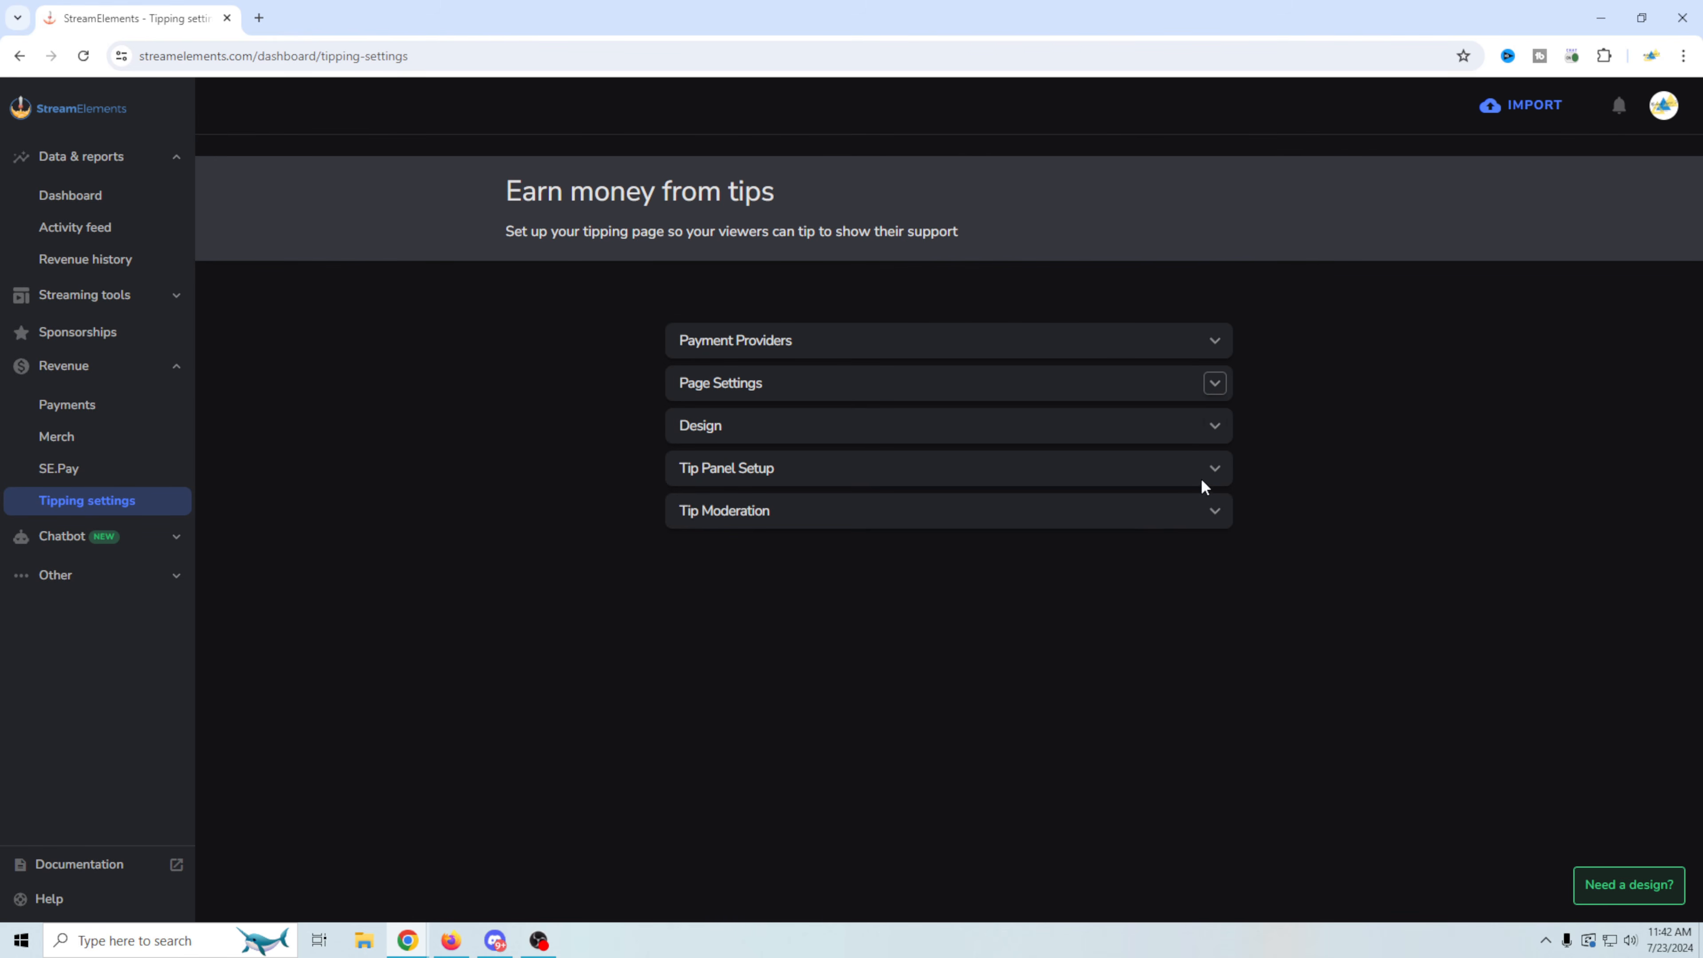
- Review the tipping page design options for title, message to tippers, background and header images, and leaderboard
click(1215, 426)
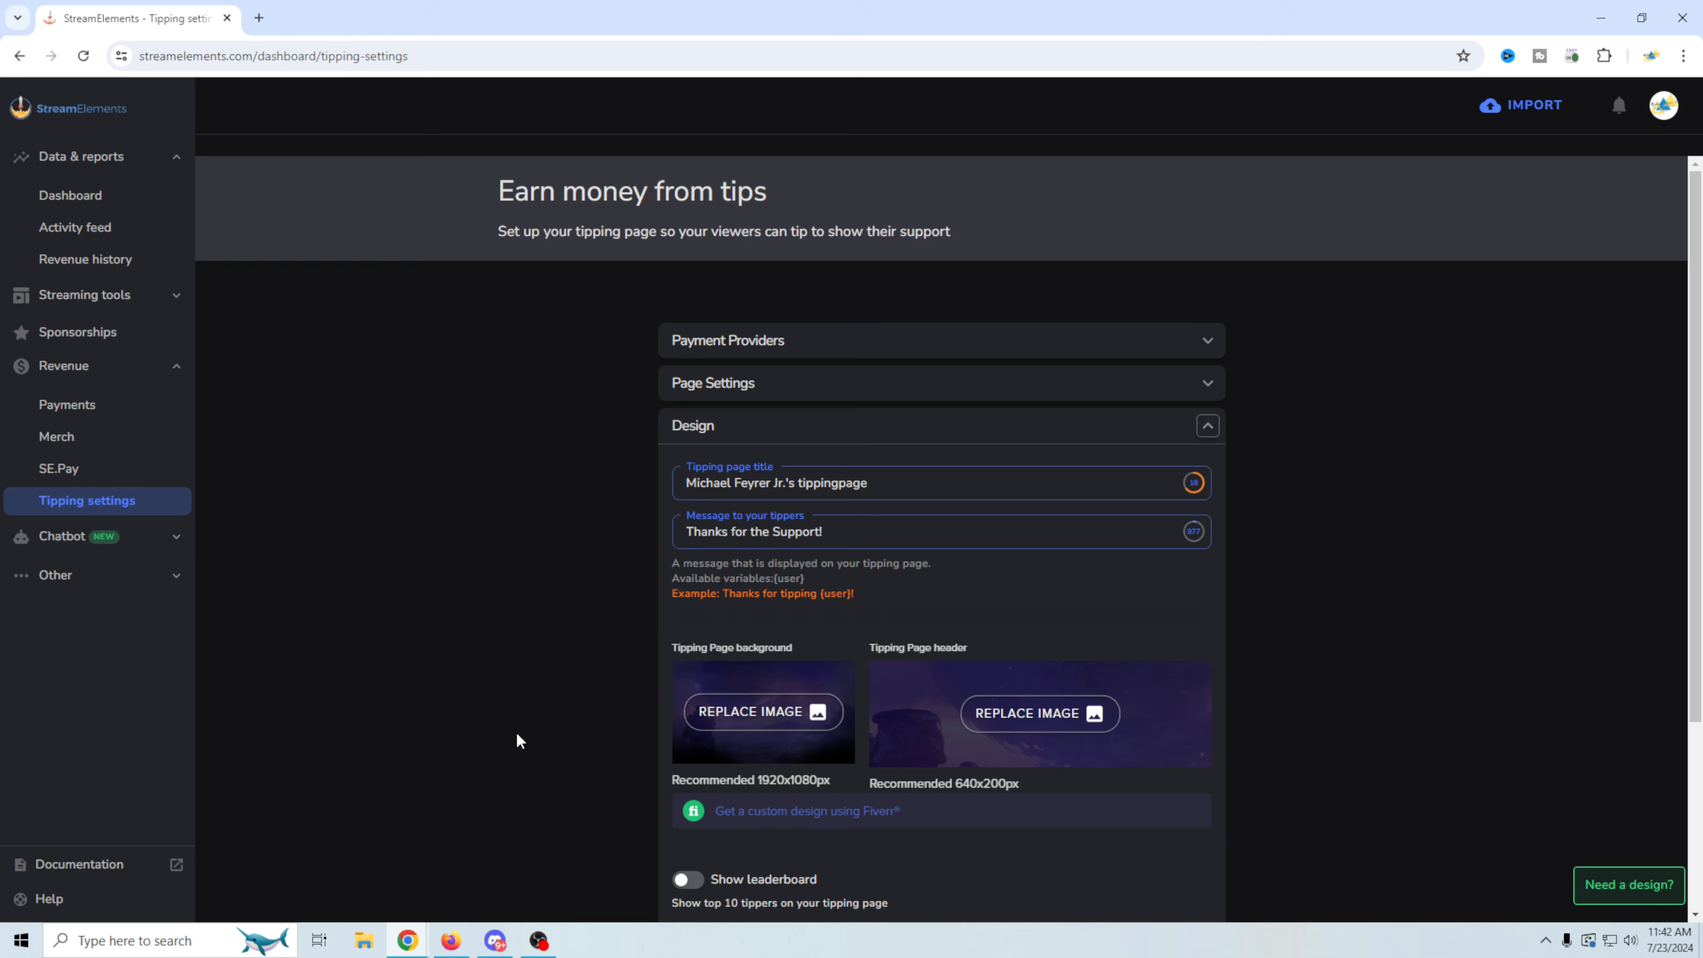
scroll(551, 707, down, 1)
scroll(551, 706, up, 1)
scroll(566, 577, down, 3)
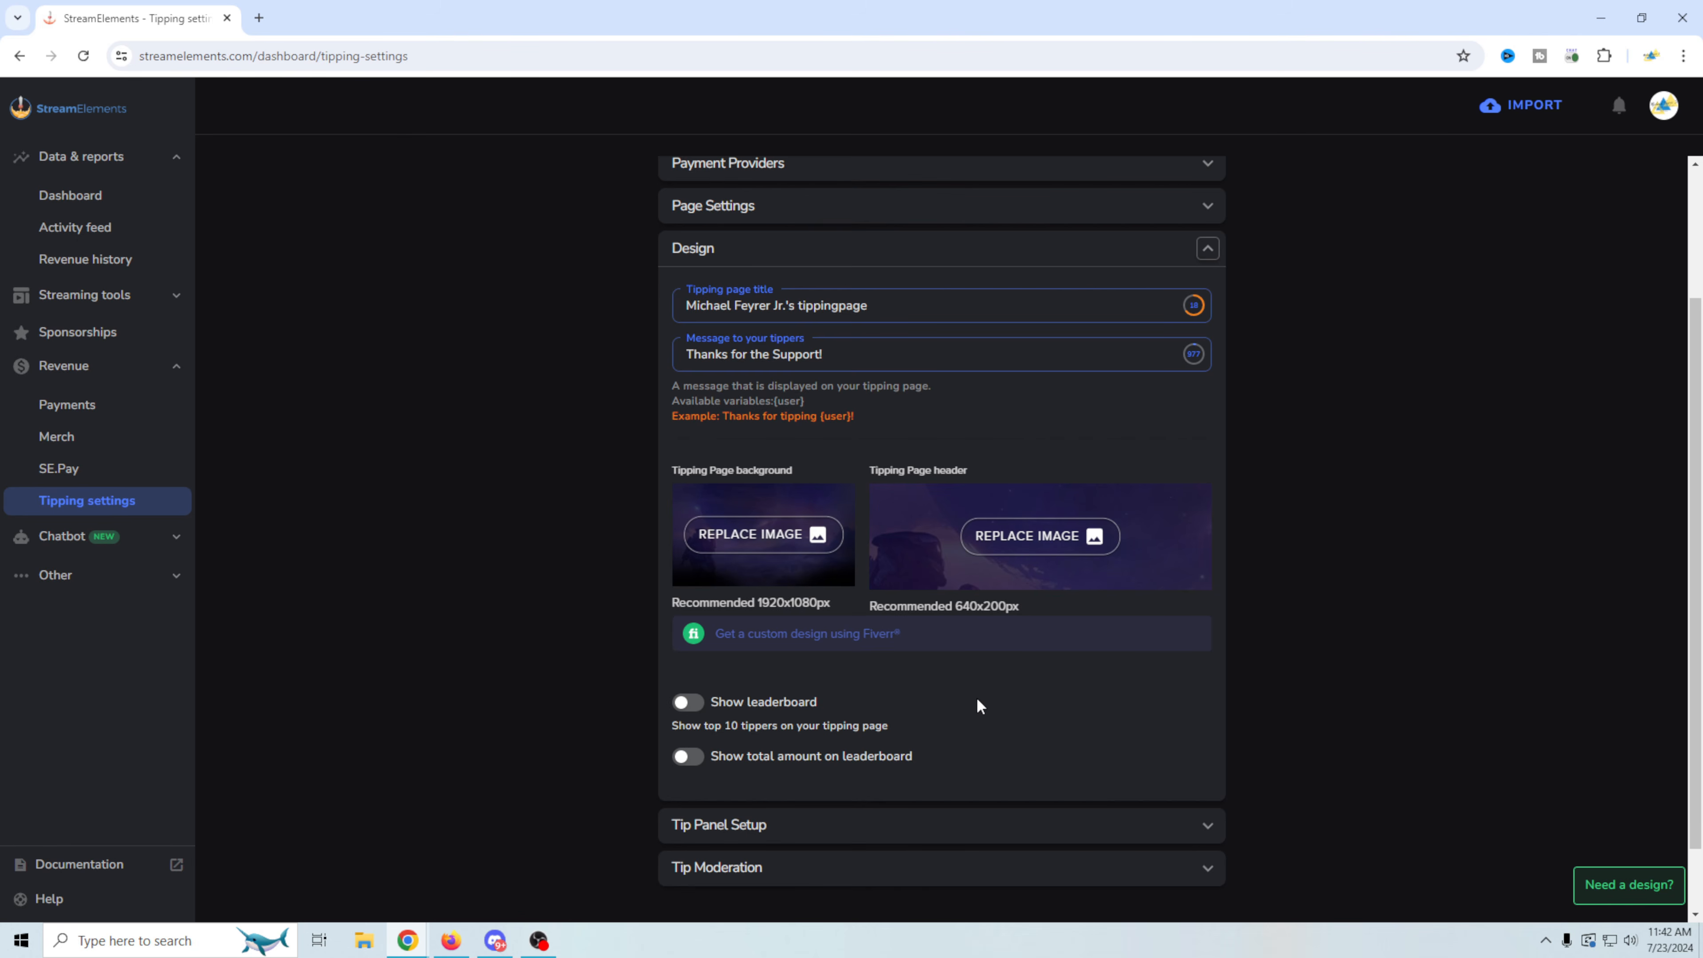
scroll(971, 702, down, 2)
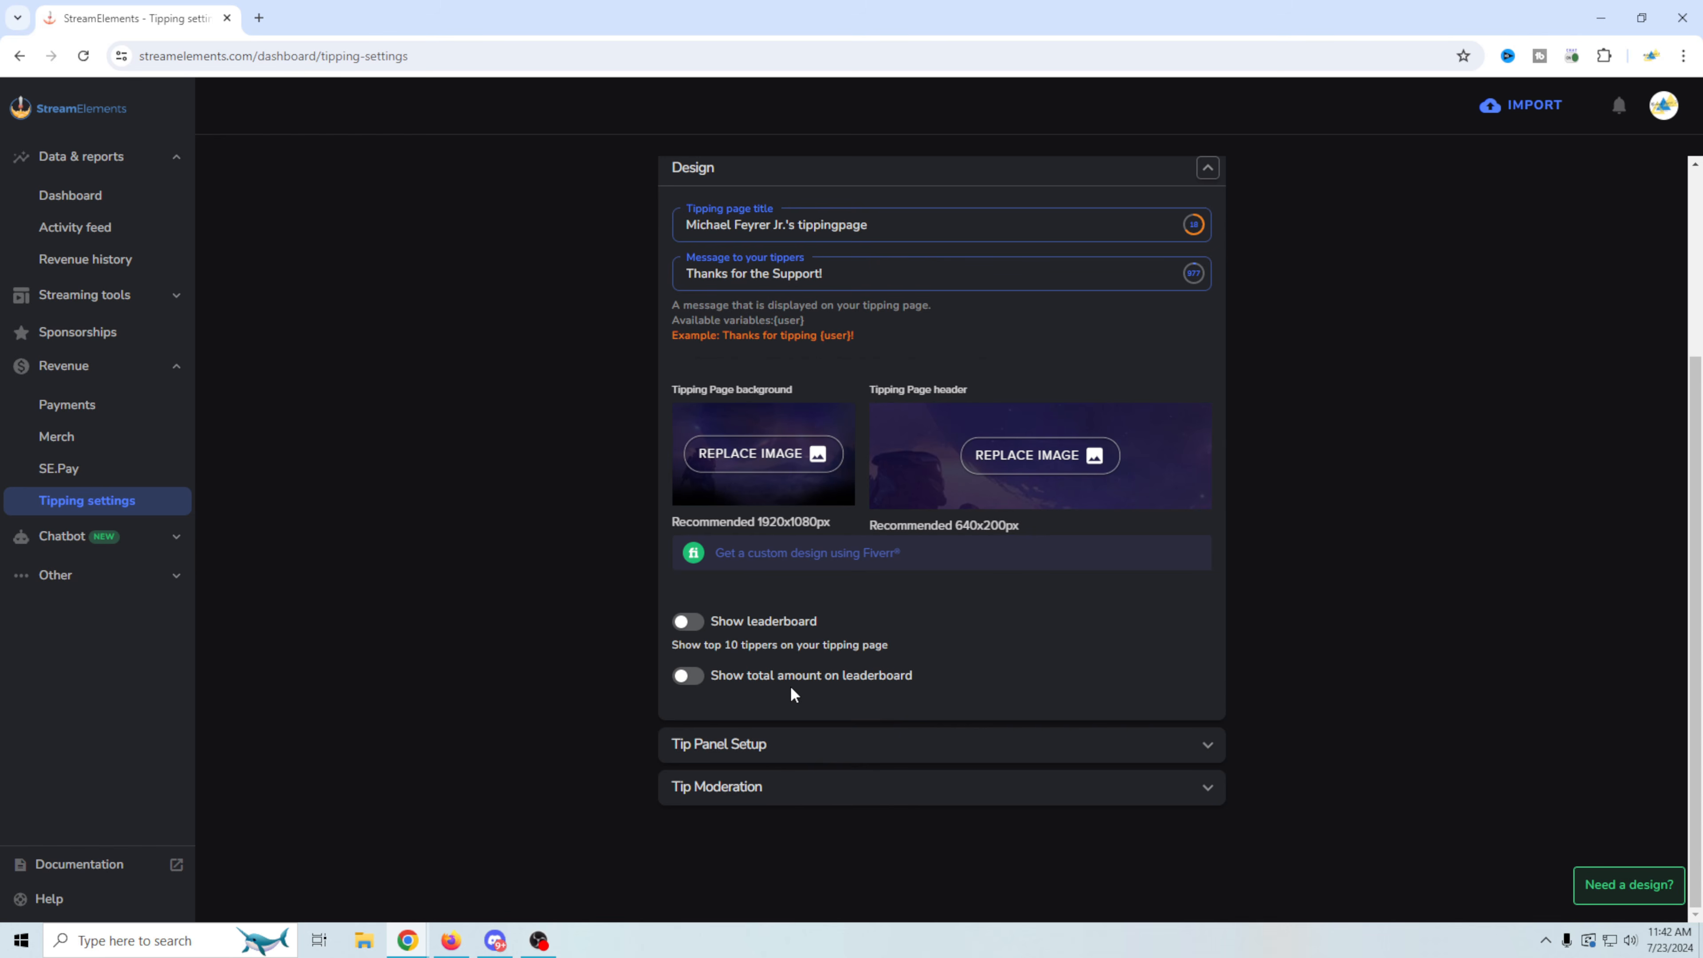
scroll(805, 685, up, 2)
scroll(829, 745, up, 2)
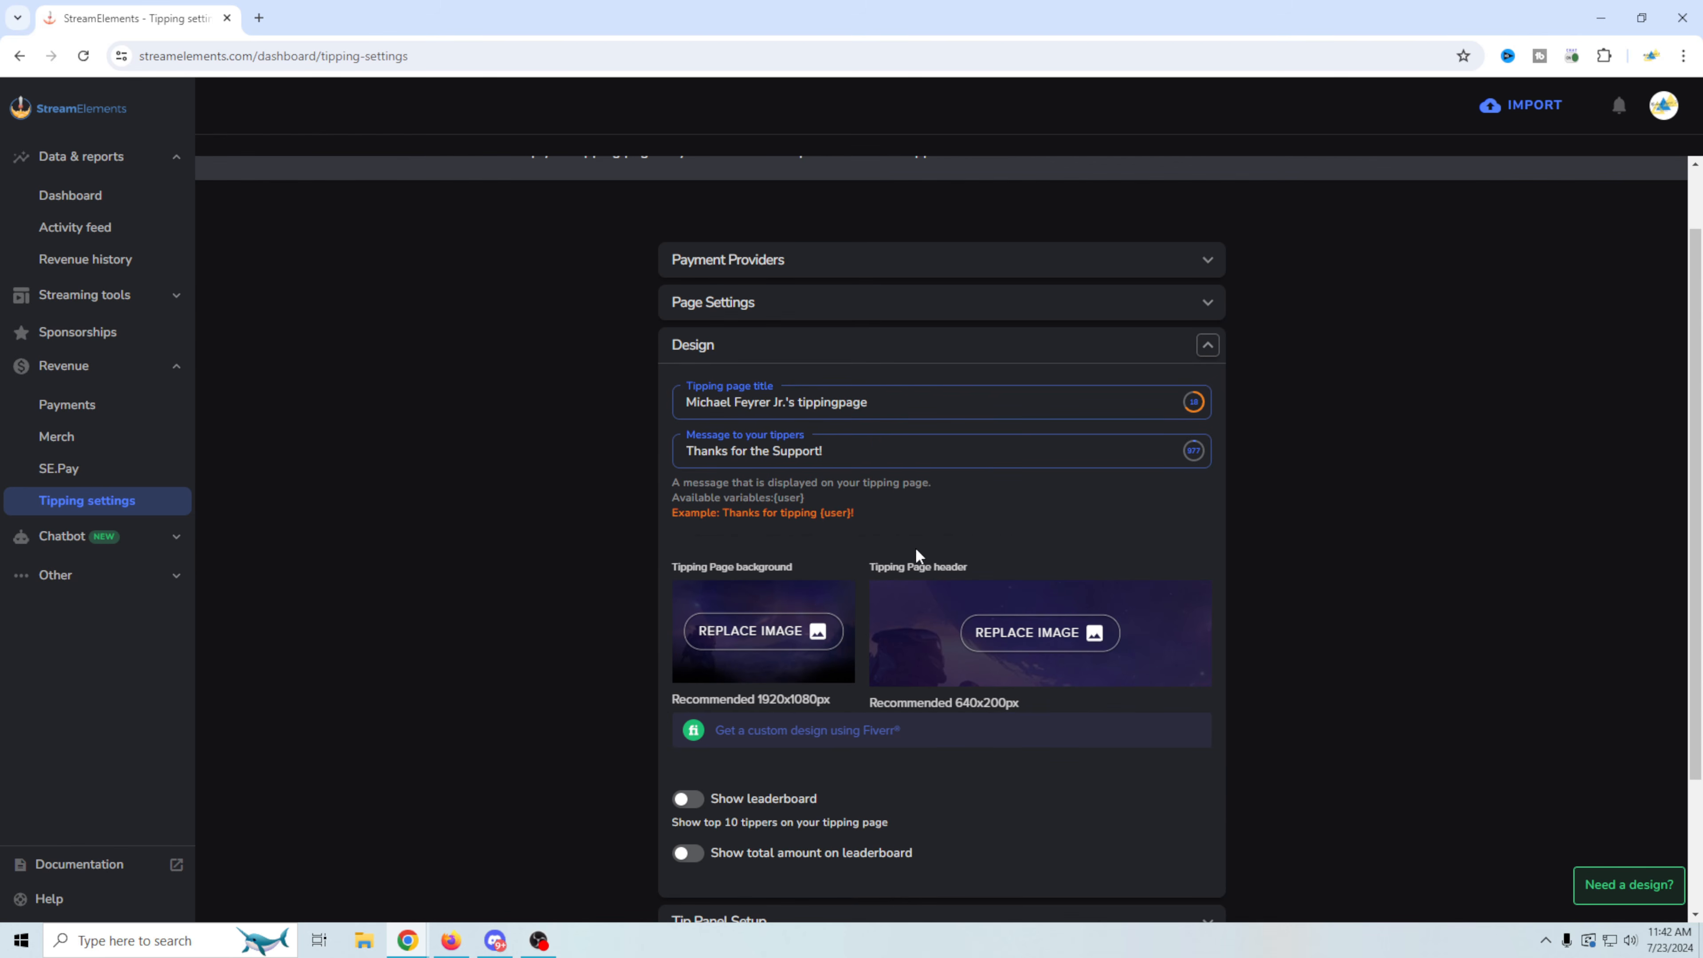
click(1213, 351)
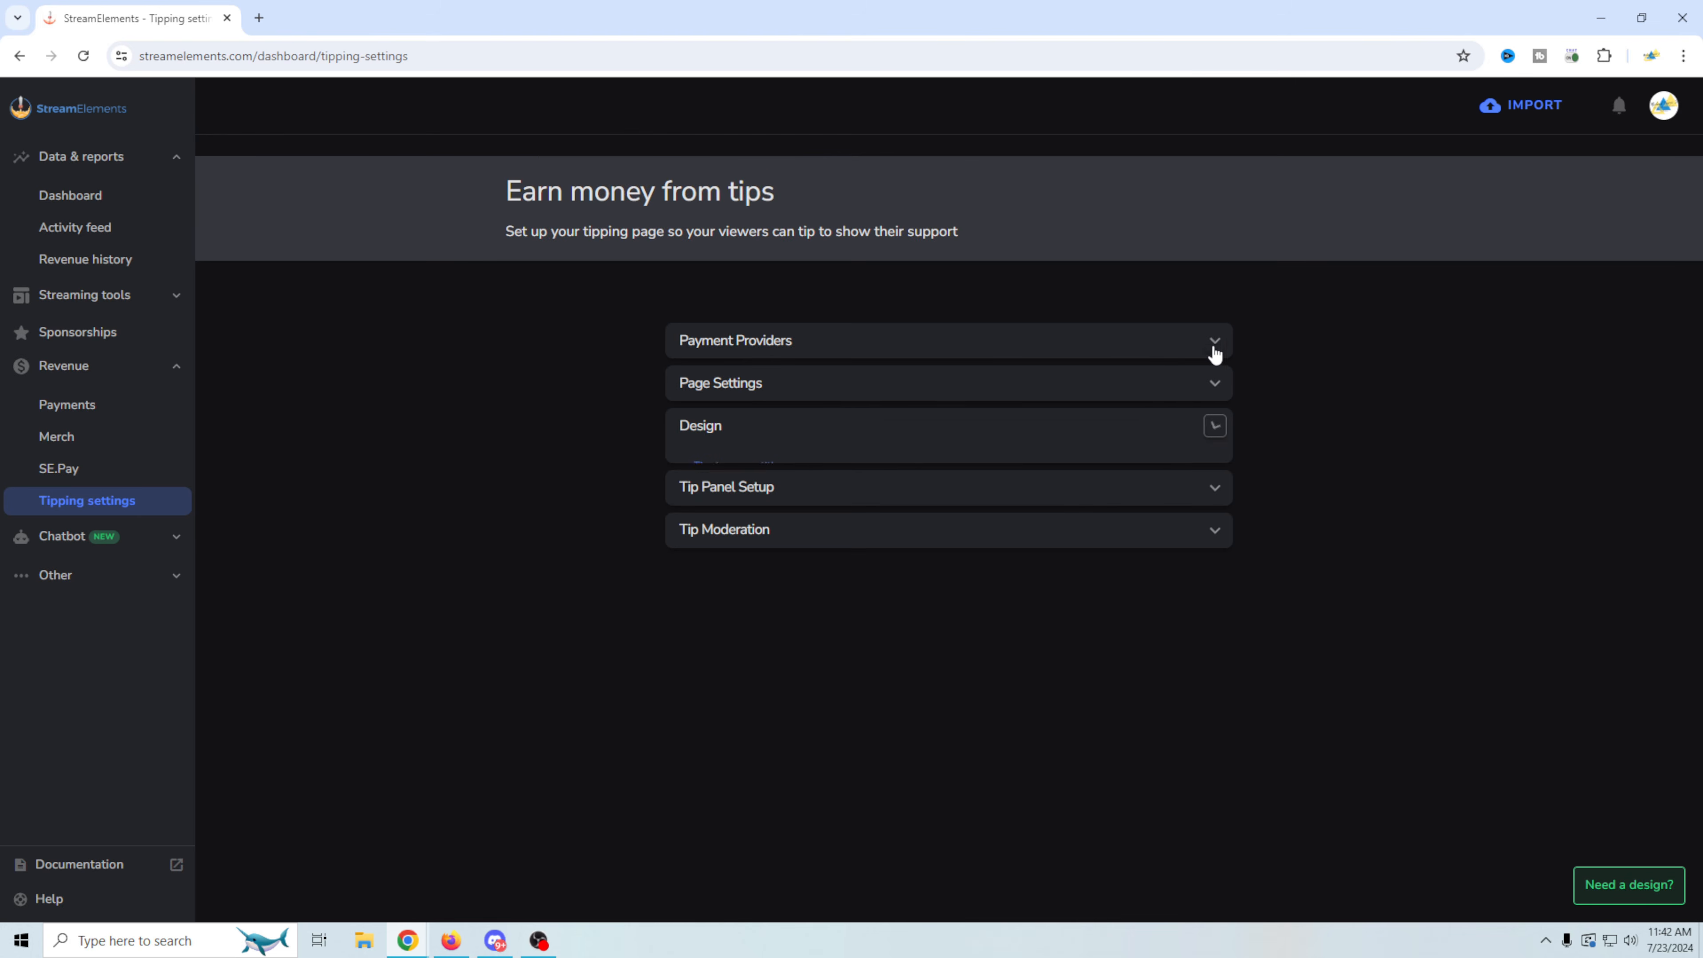
- Copy the tipping page link for the YouTube tipping panel from the tip panel setup
click(1203, 472)
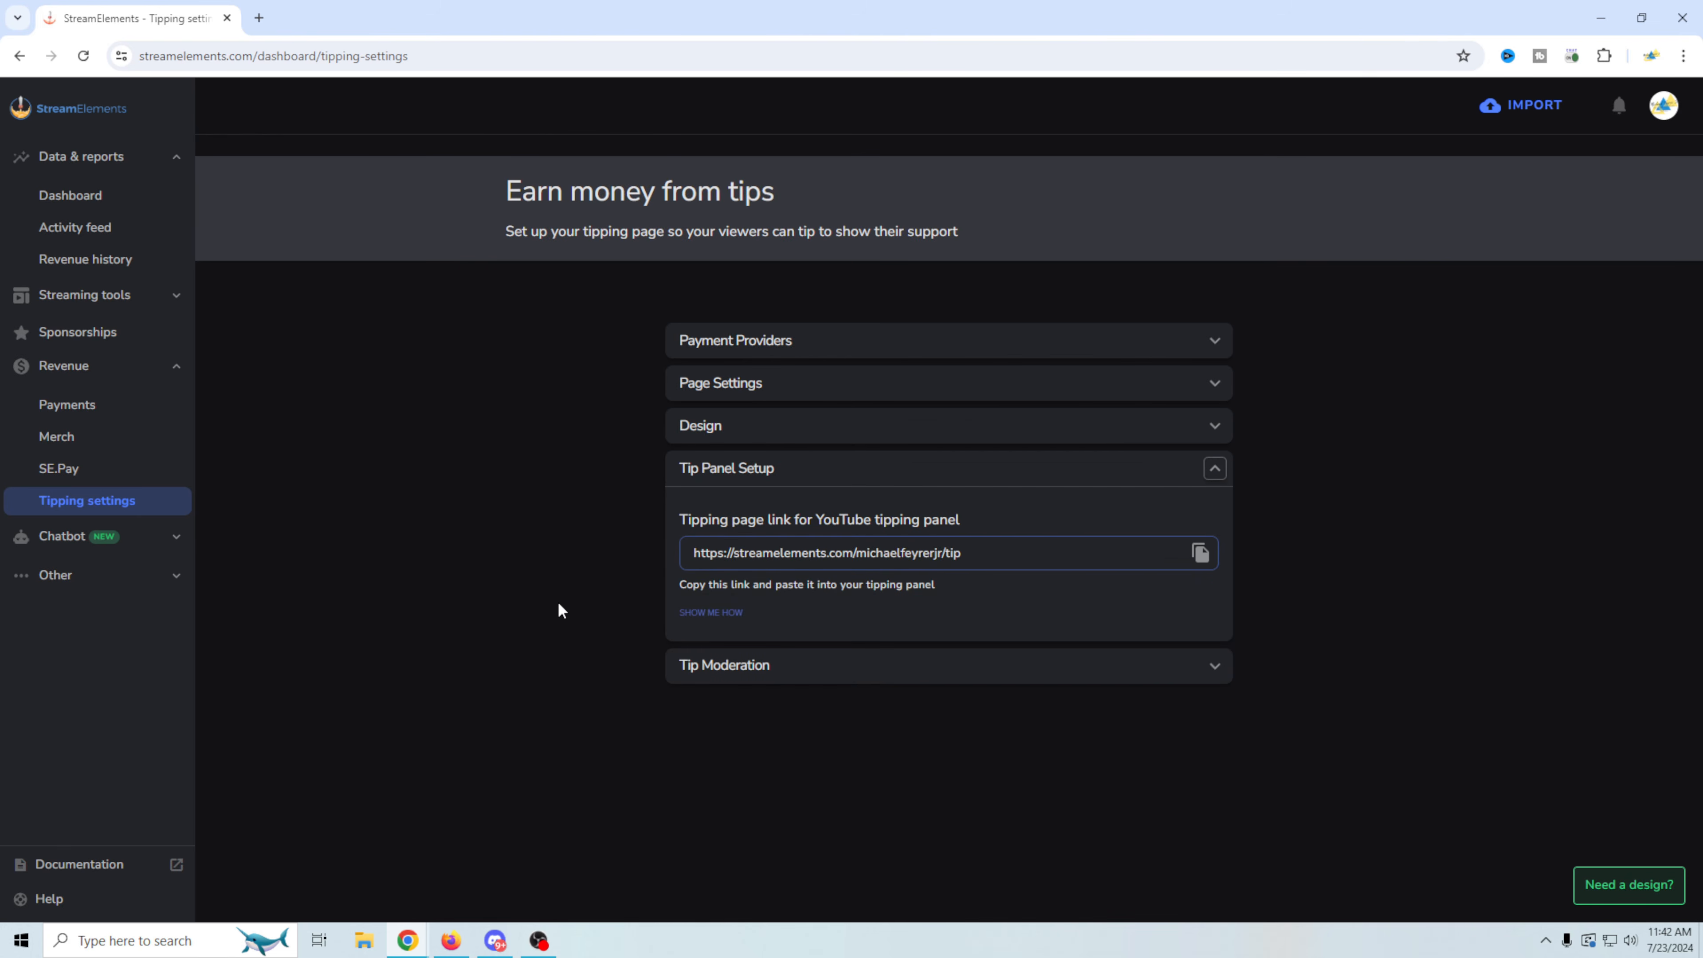
drag(981, 554, 634, 556)
right_click(824, 556)
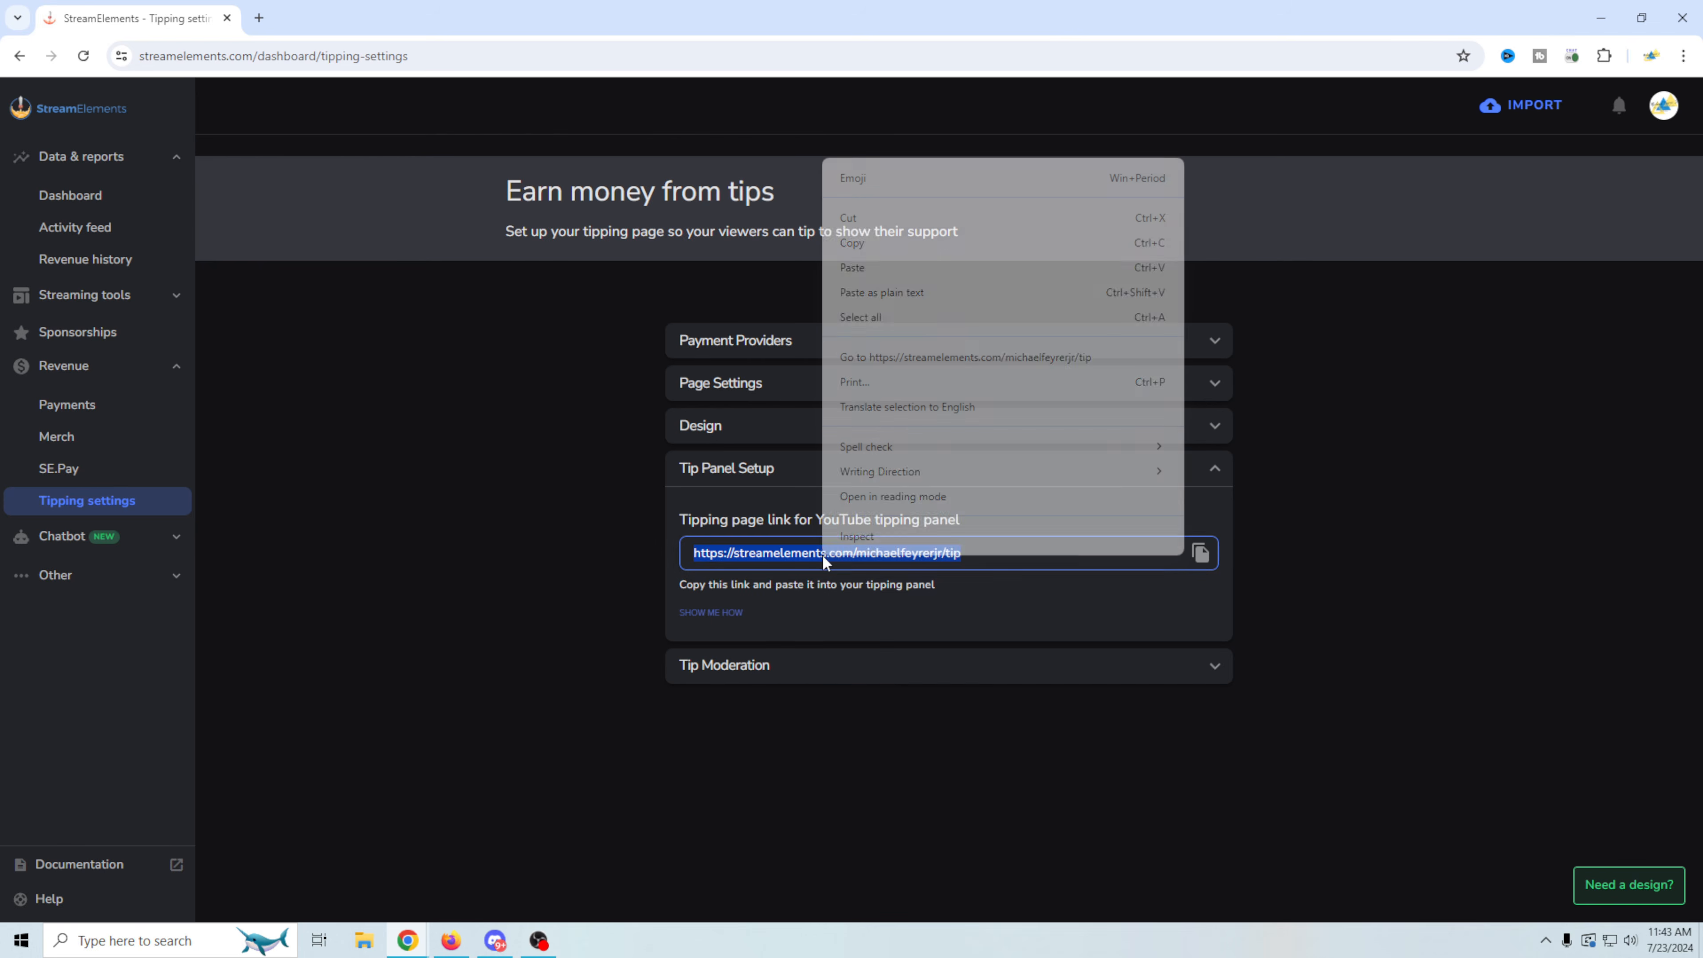
click(862, 251)
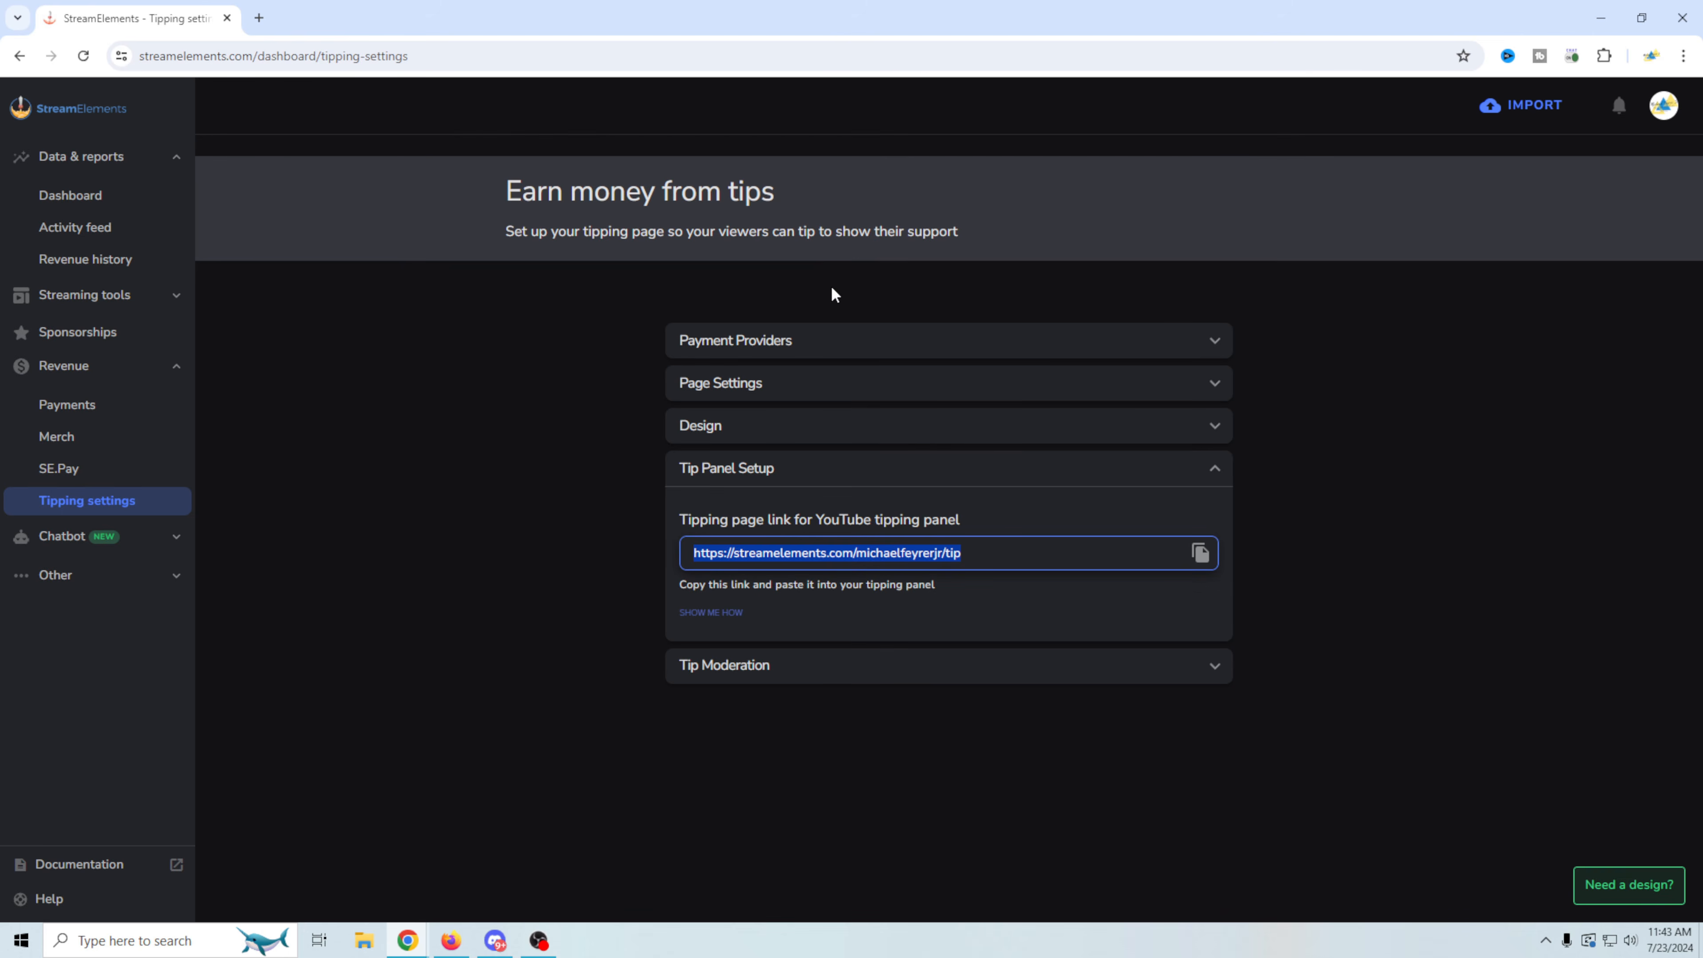
- Open the copied tipping page link in a new browser tab
click(260, 18)
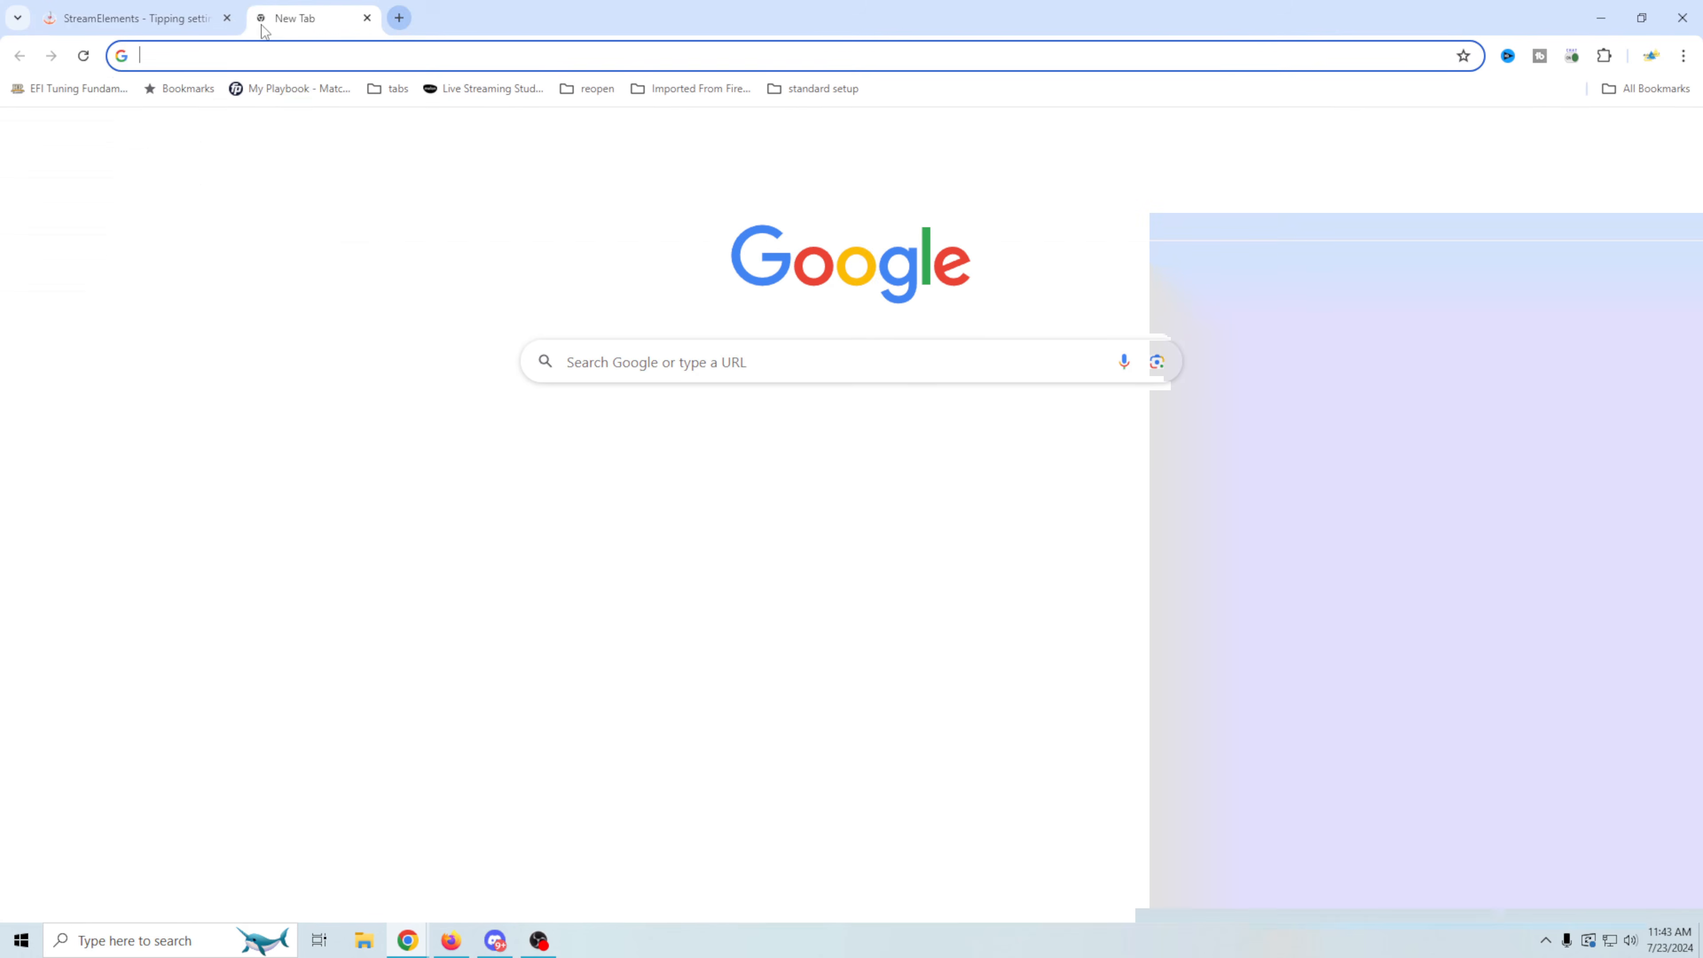
click(565, 59)
key(ctrl+v)
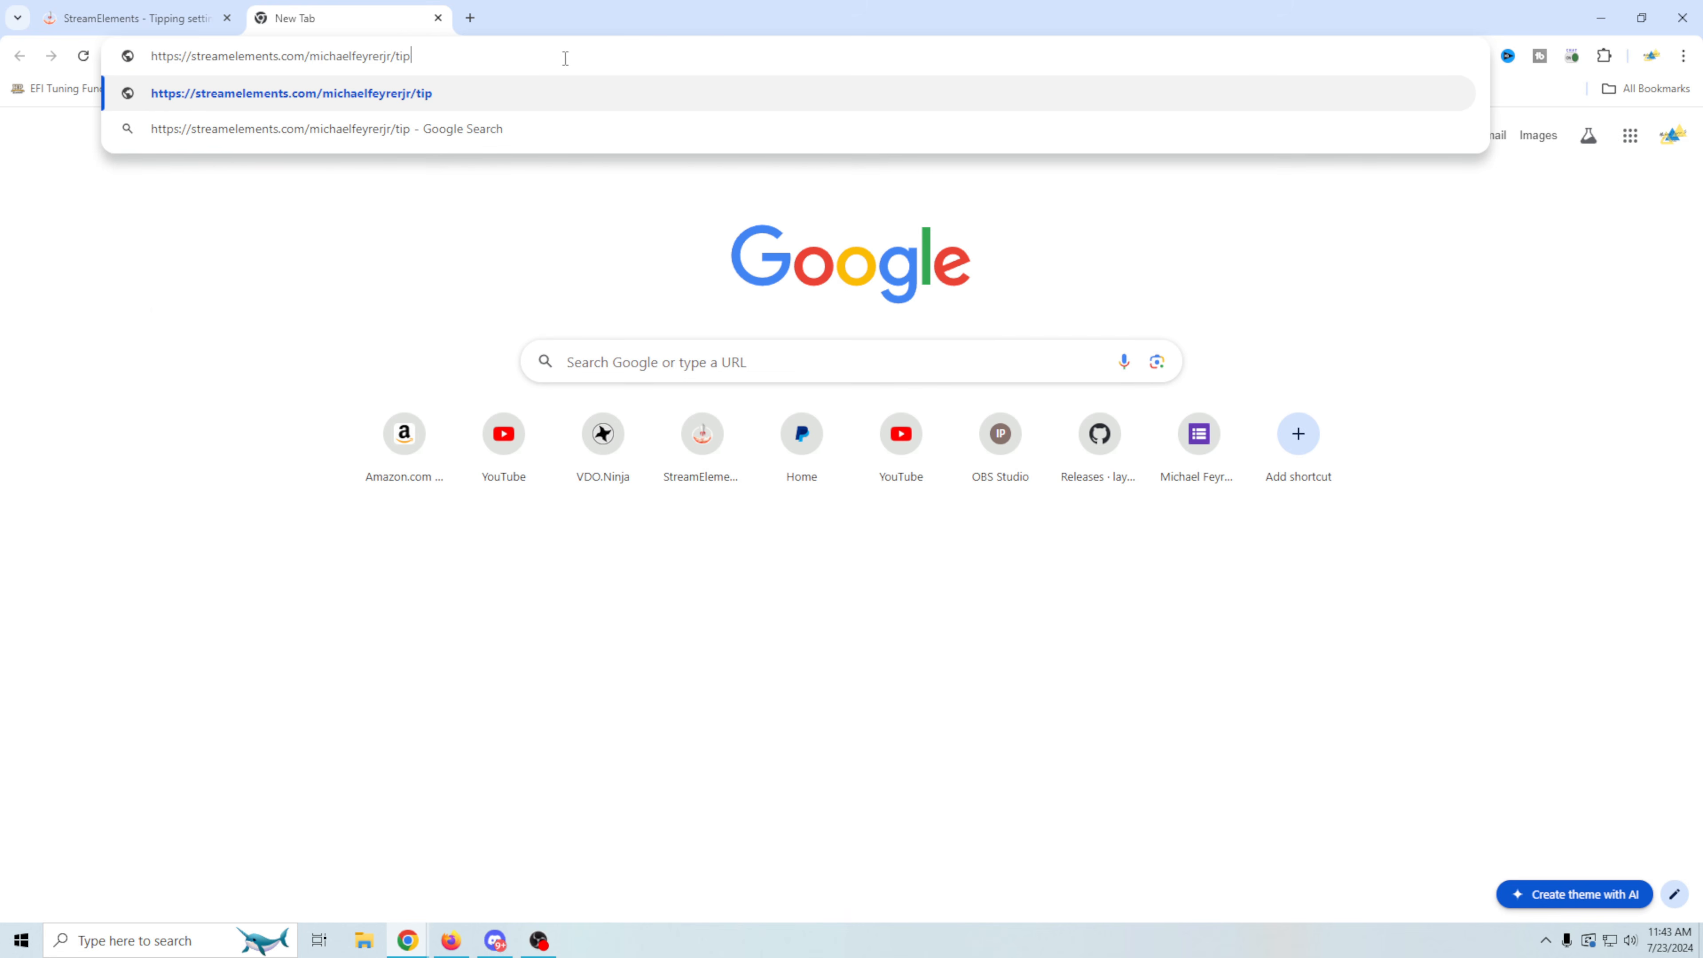
key(Return)
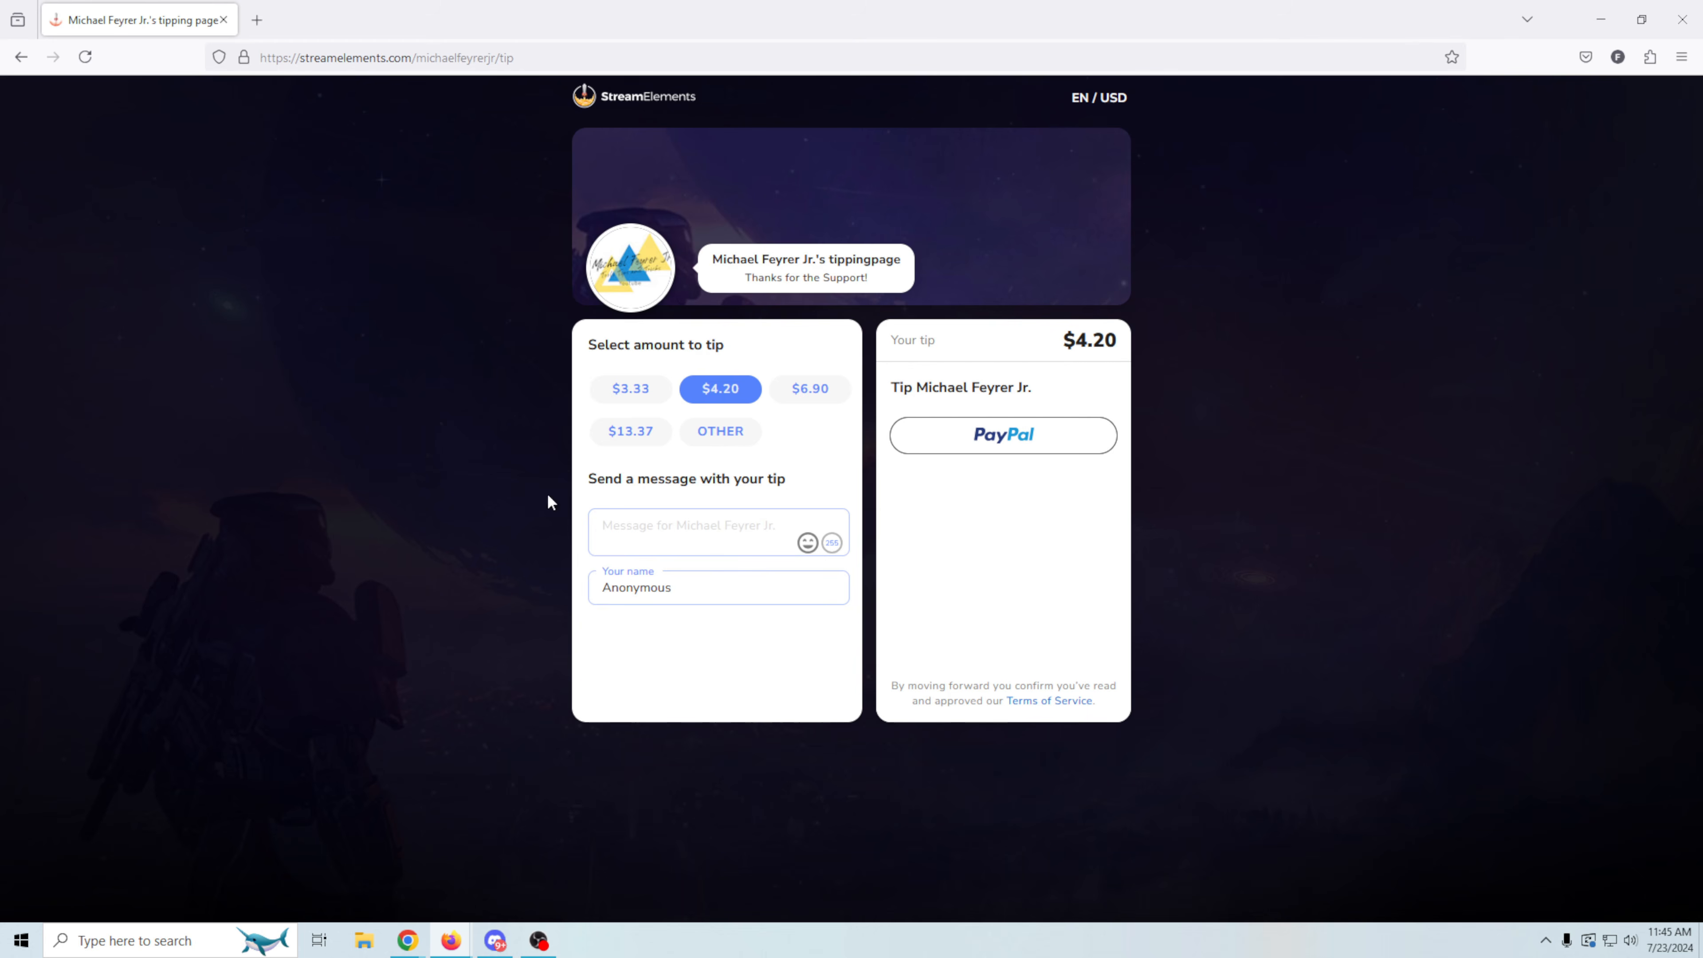
- Switch to the StreamElements tipping settings in Chrome and expand the Design section
mouse_move(410, 946)
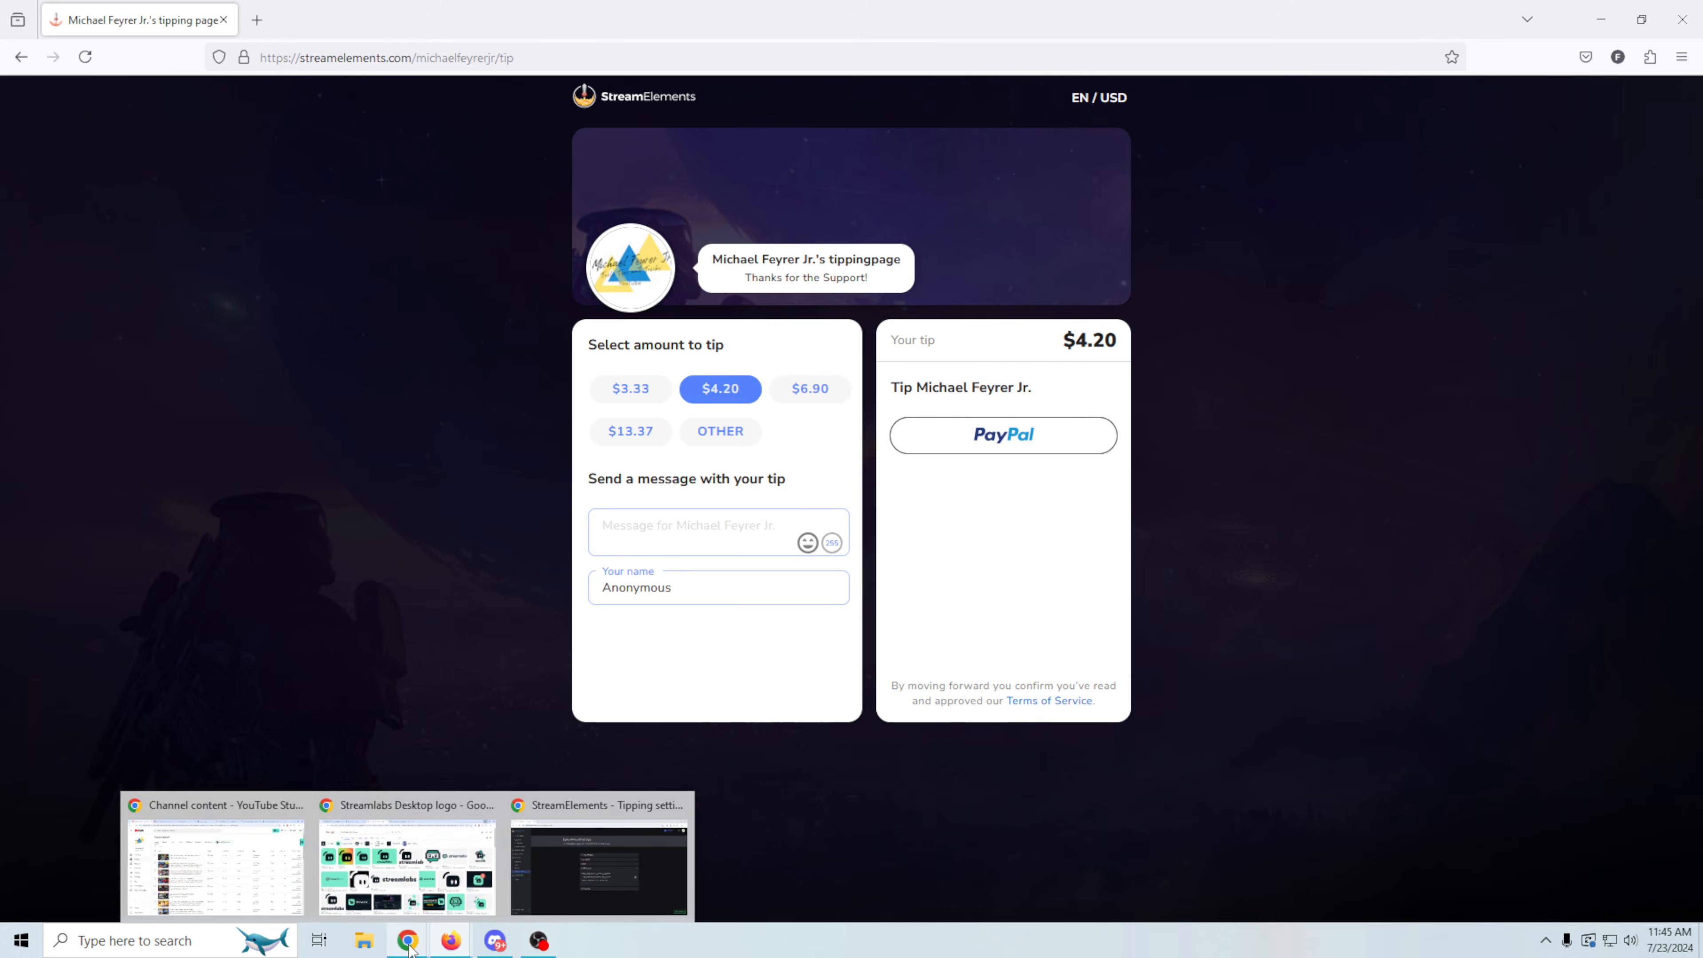
click(577, 872)
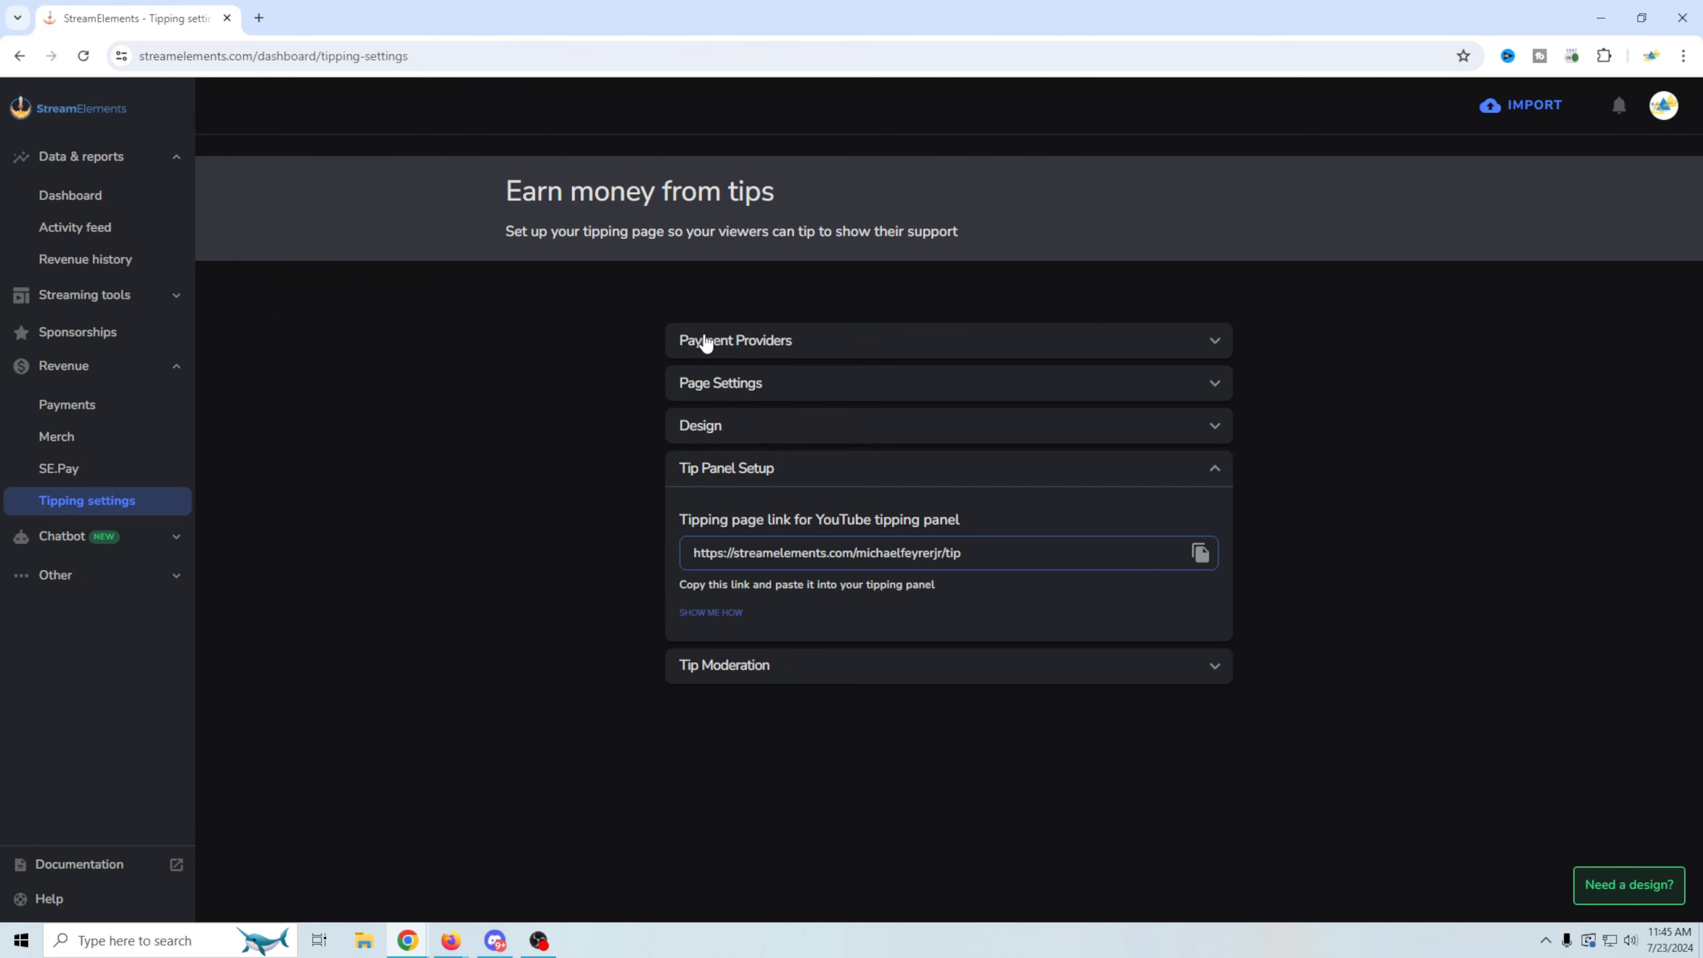
click(1215, 429)
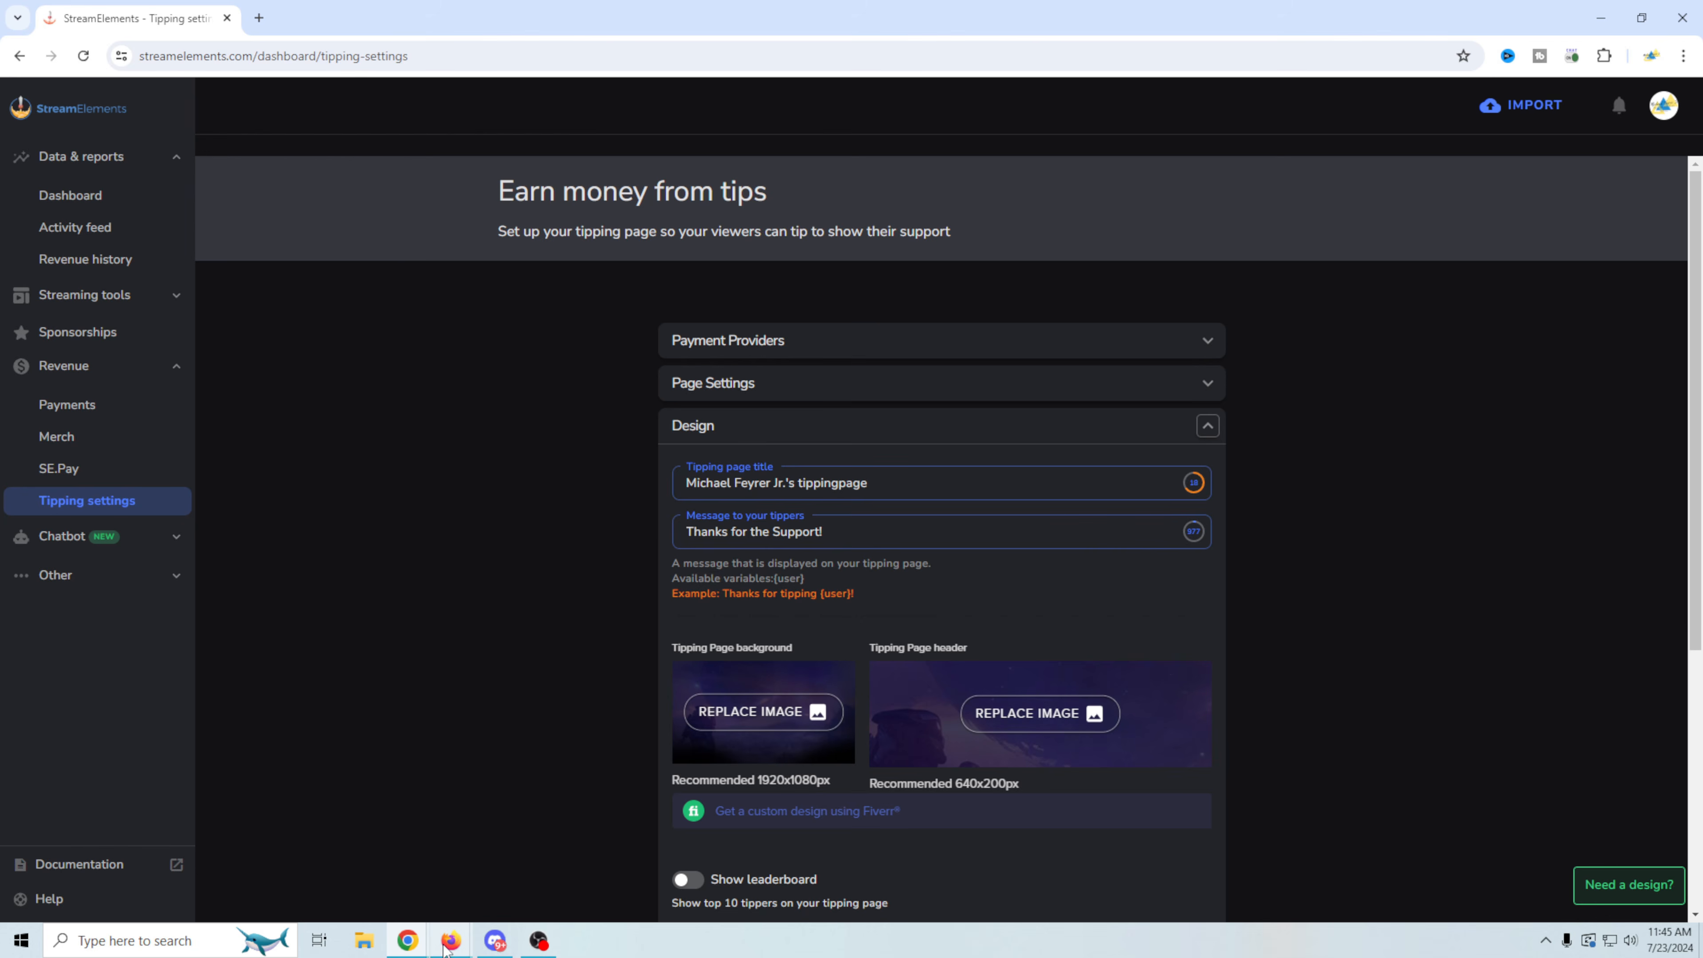
- Switch to the public tipping page in Firefox and examine its tip total, message field, custom amount option and name field
mouse_move(444, 942)
click(574, 844)
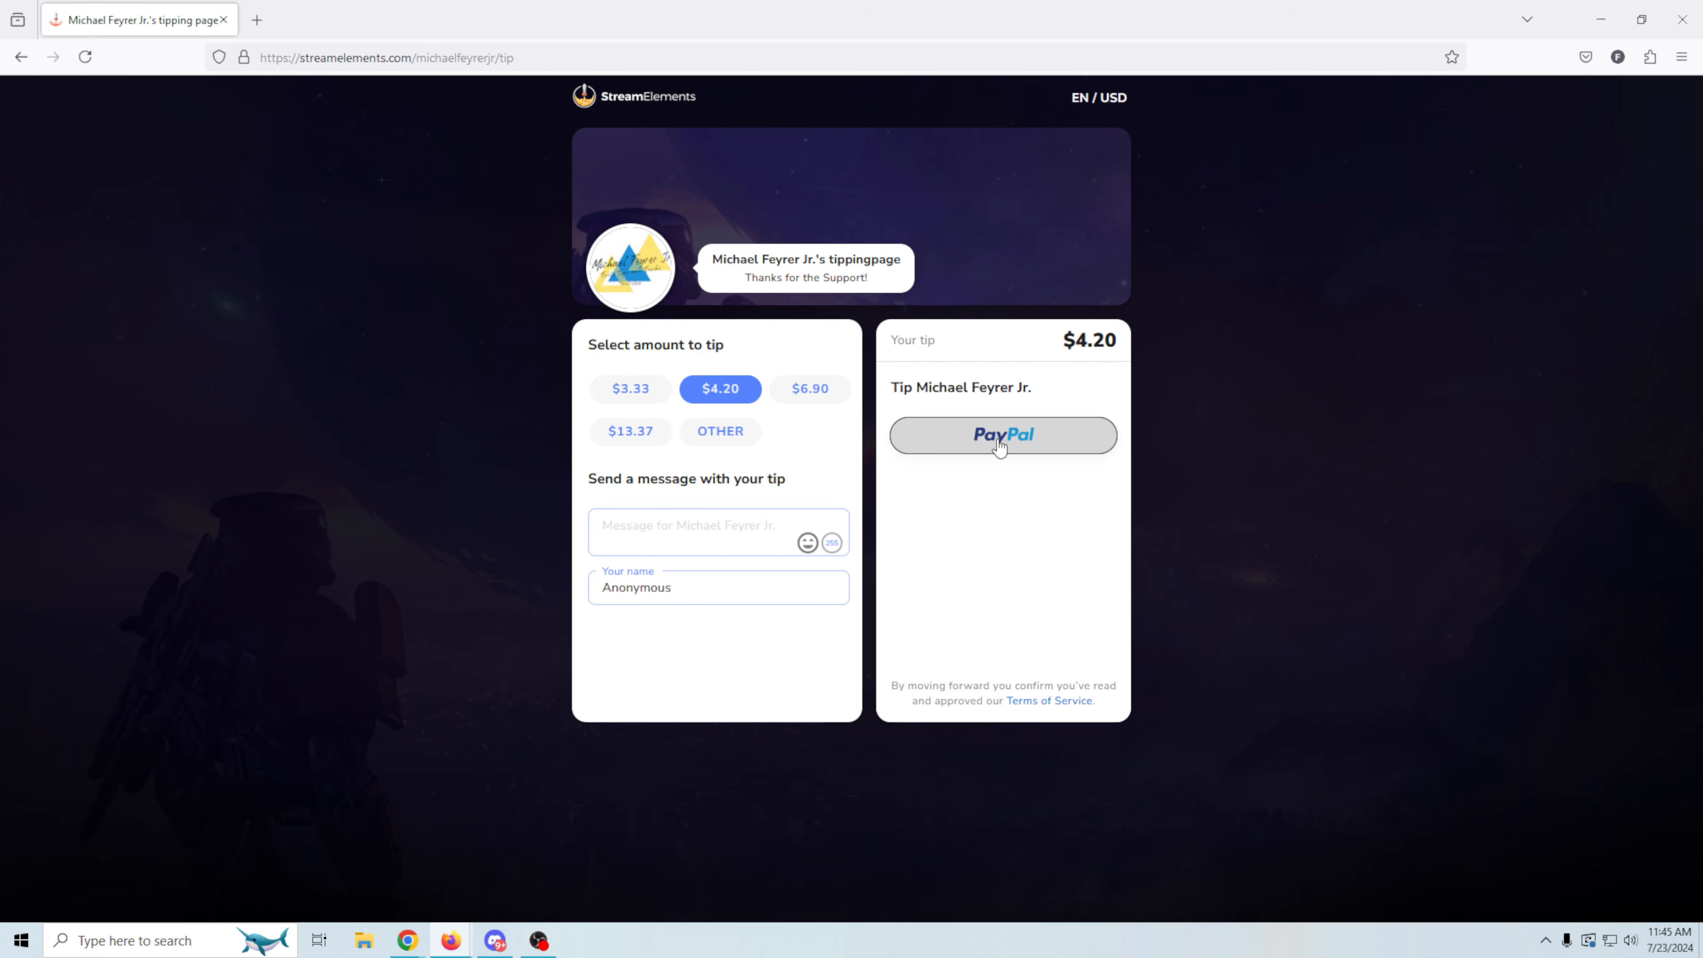
drag(1073, 353, 1137, 700)
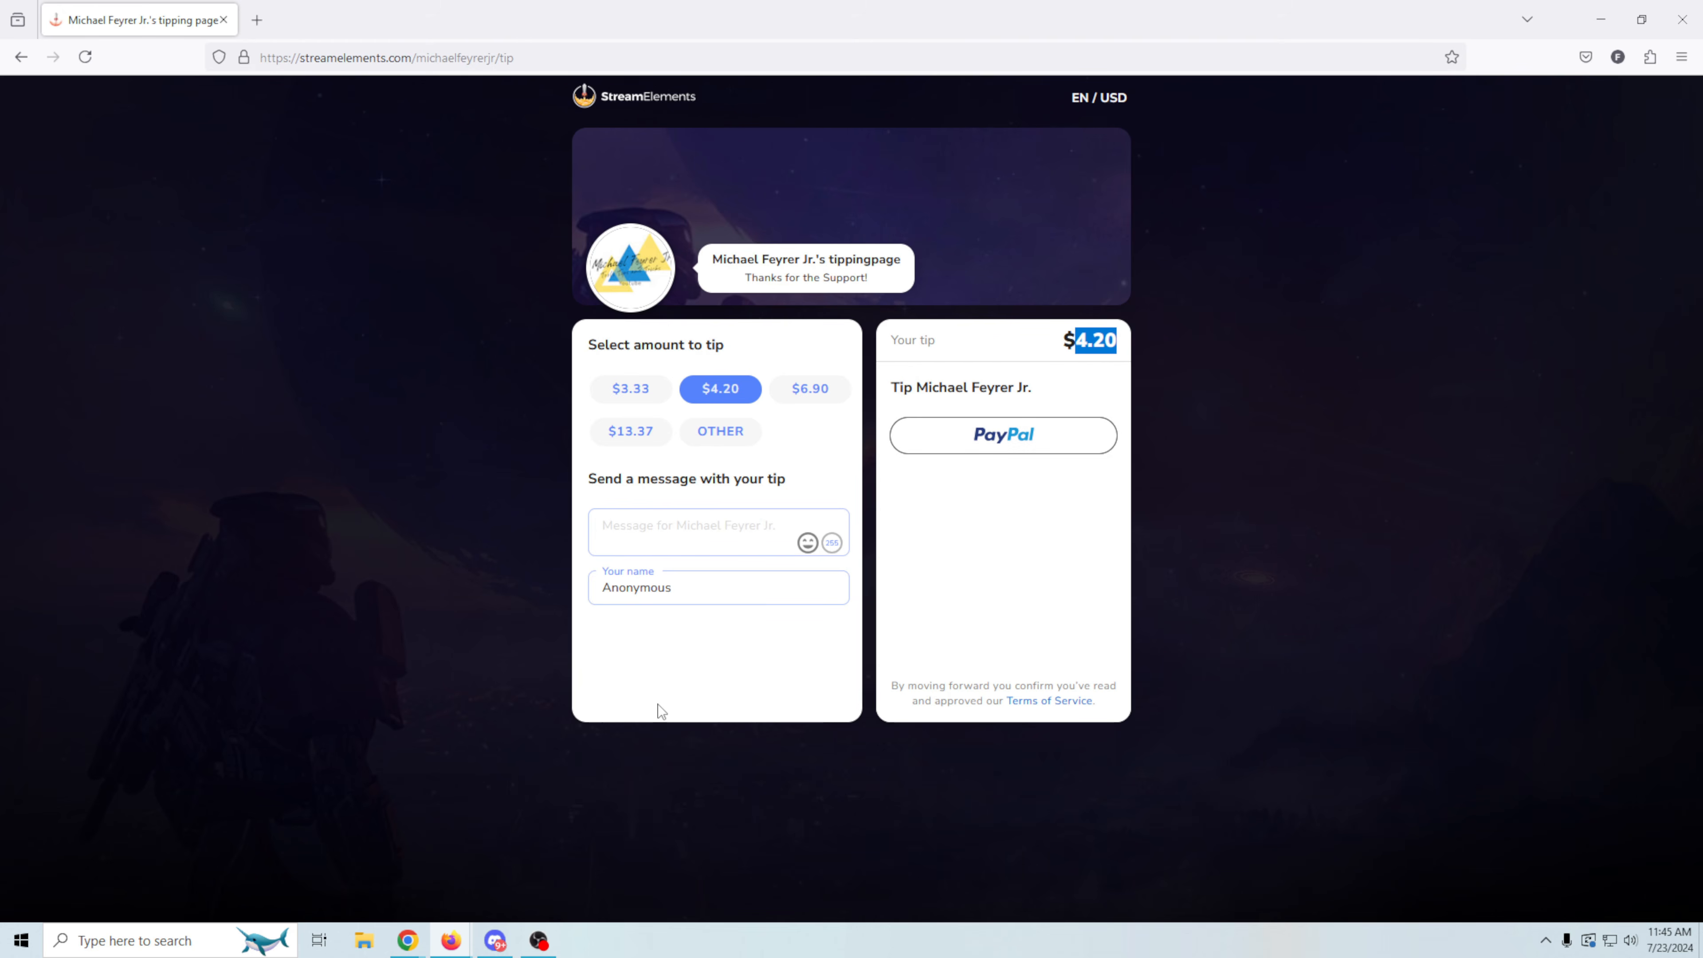
click(689, 530)
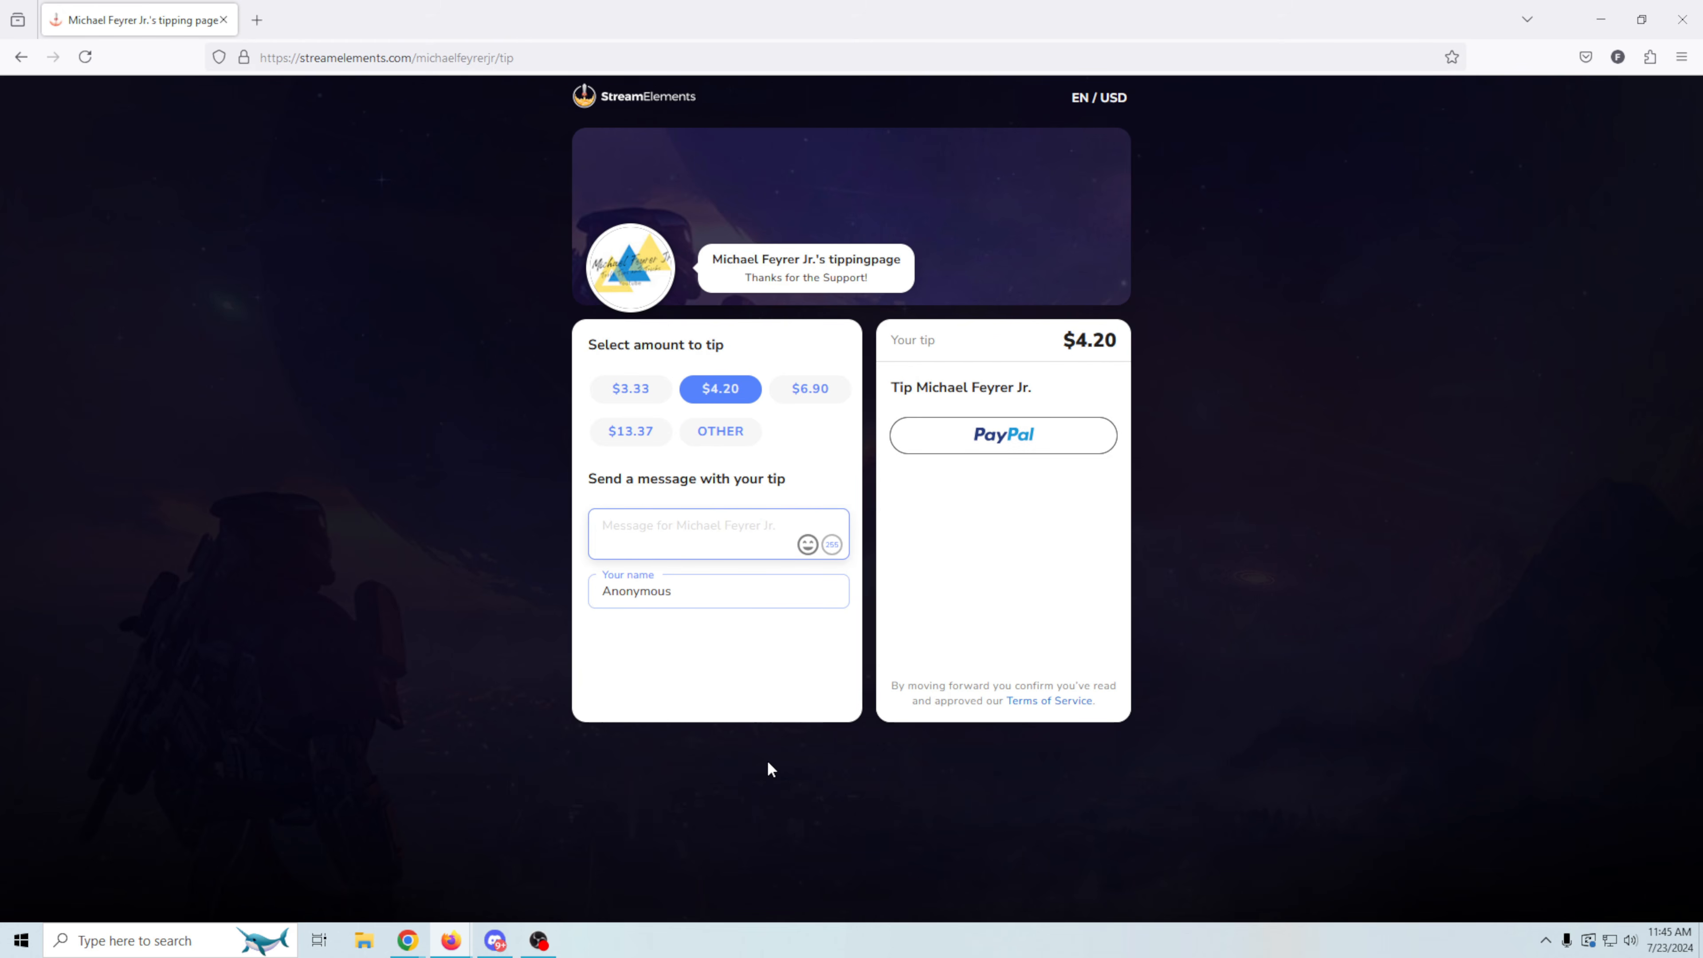
click(720, 430)
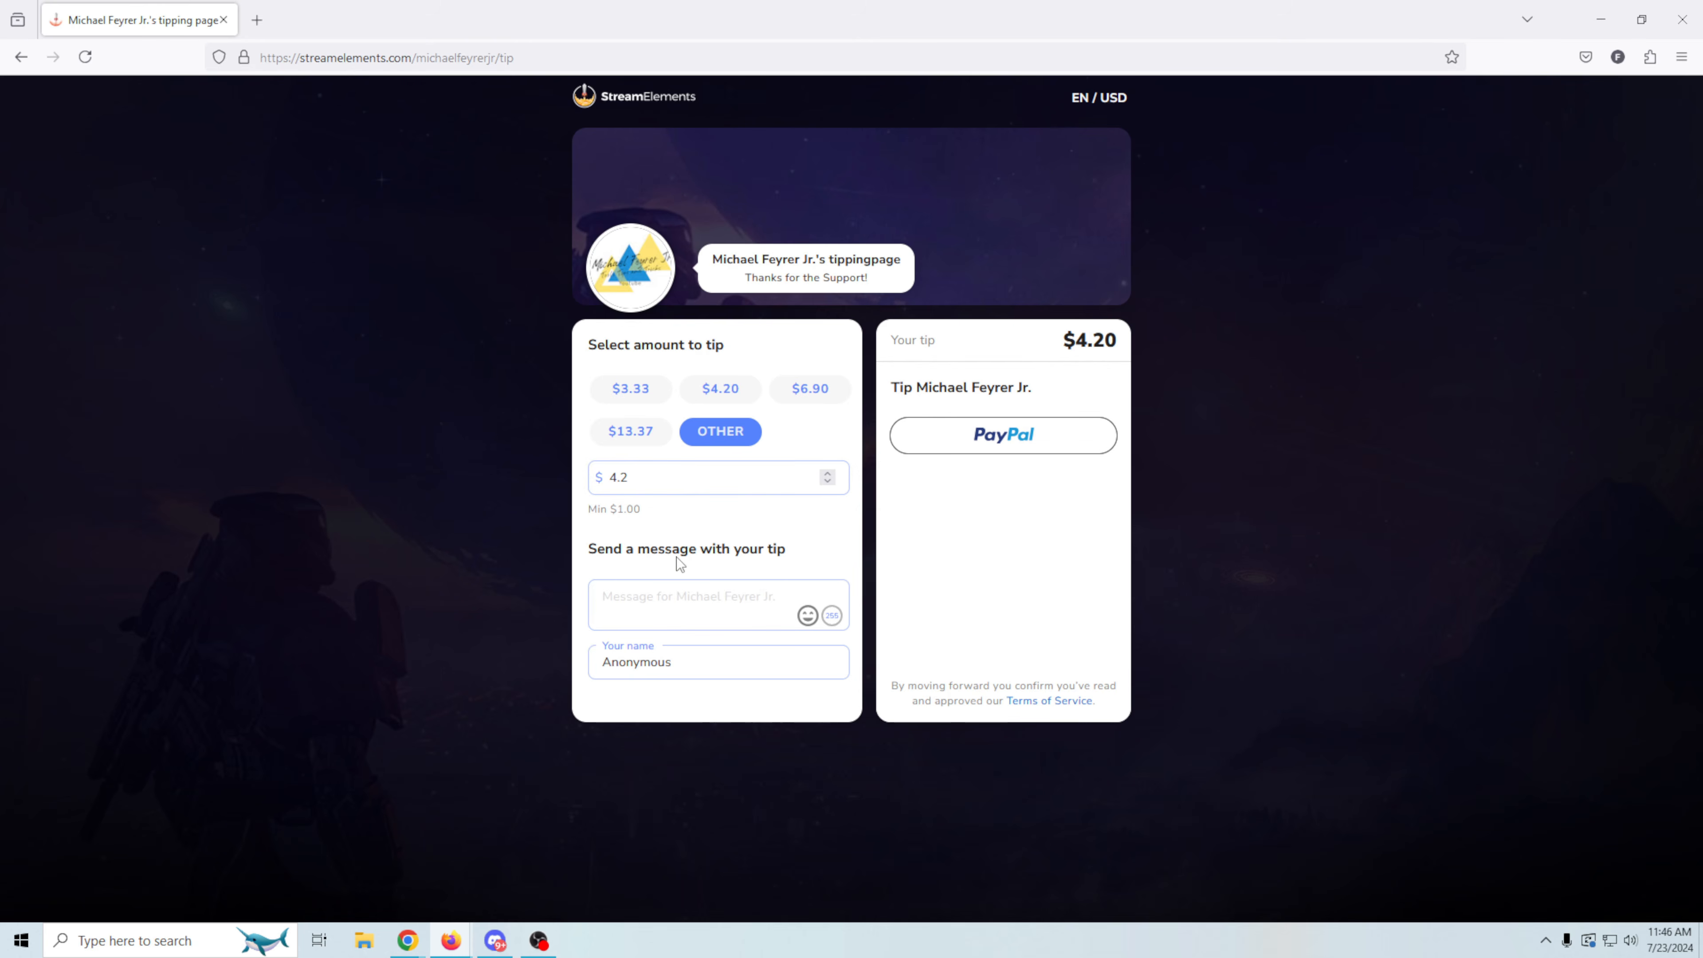
click(685, 647)
key(ctrl+a)
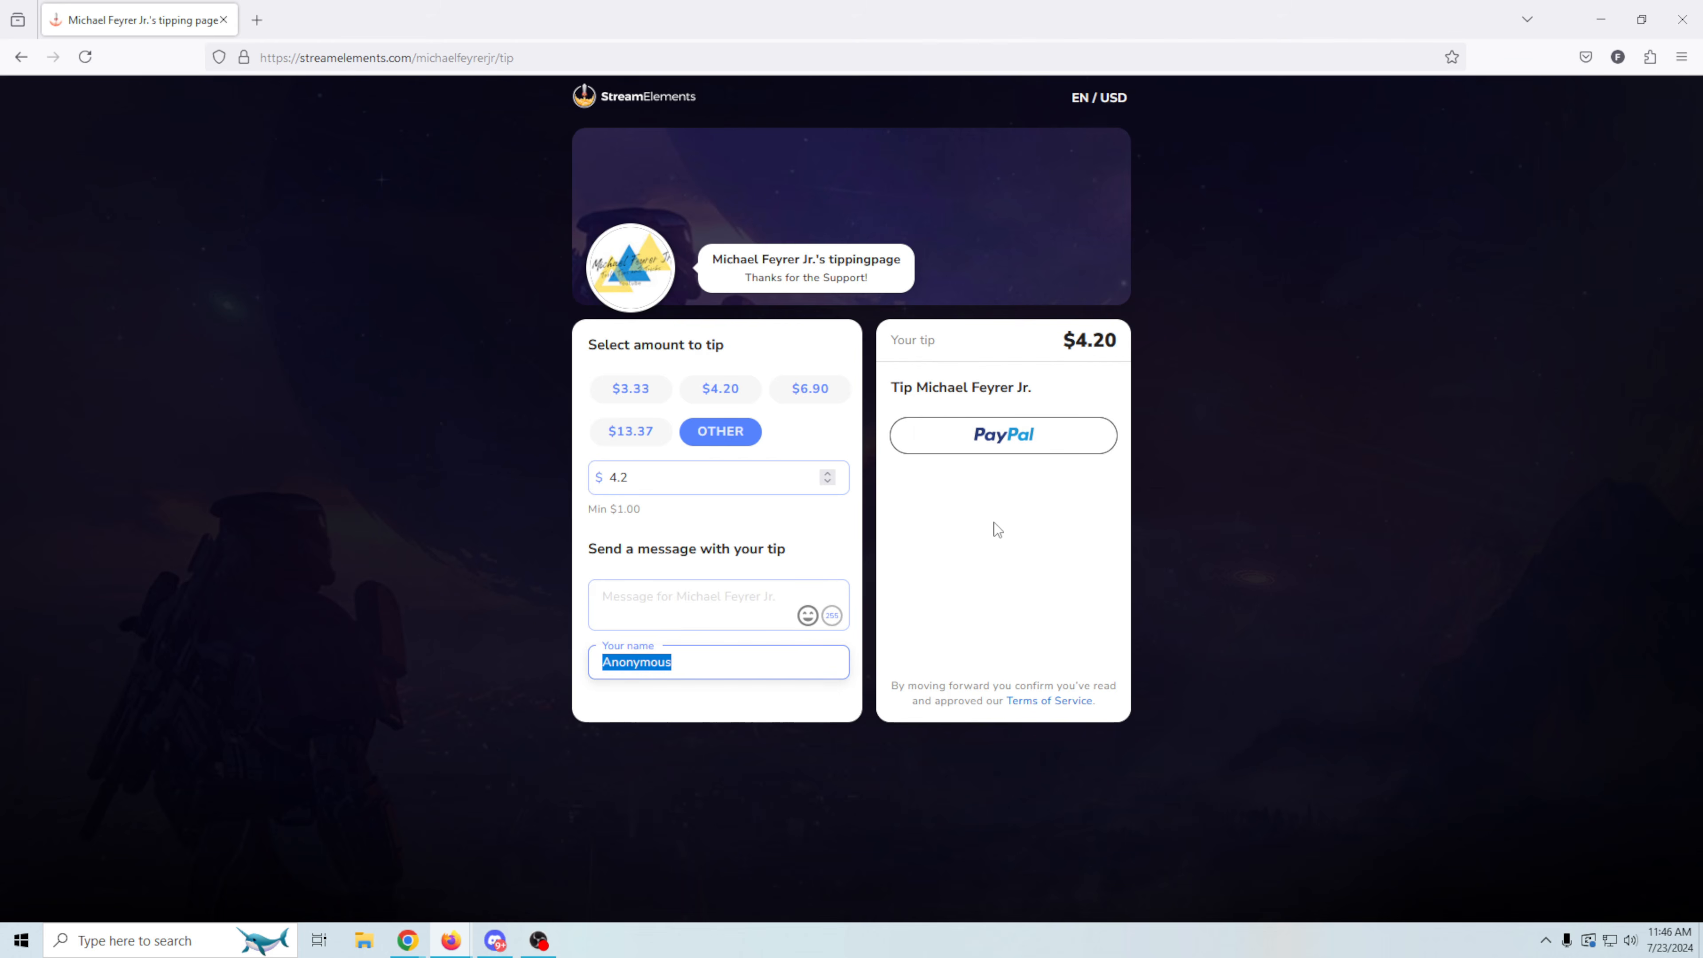
drag(1066, 346, 1186, 350)
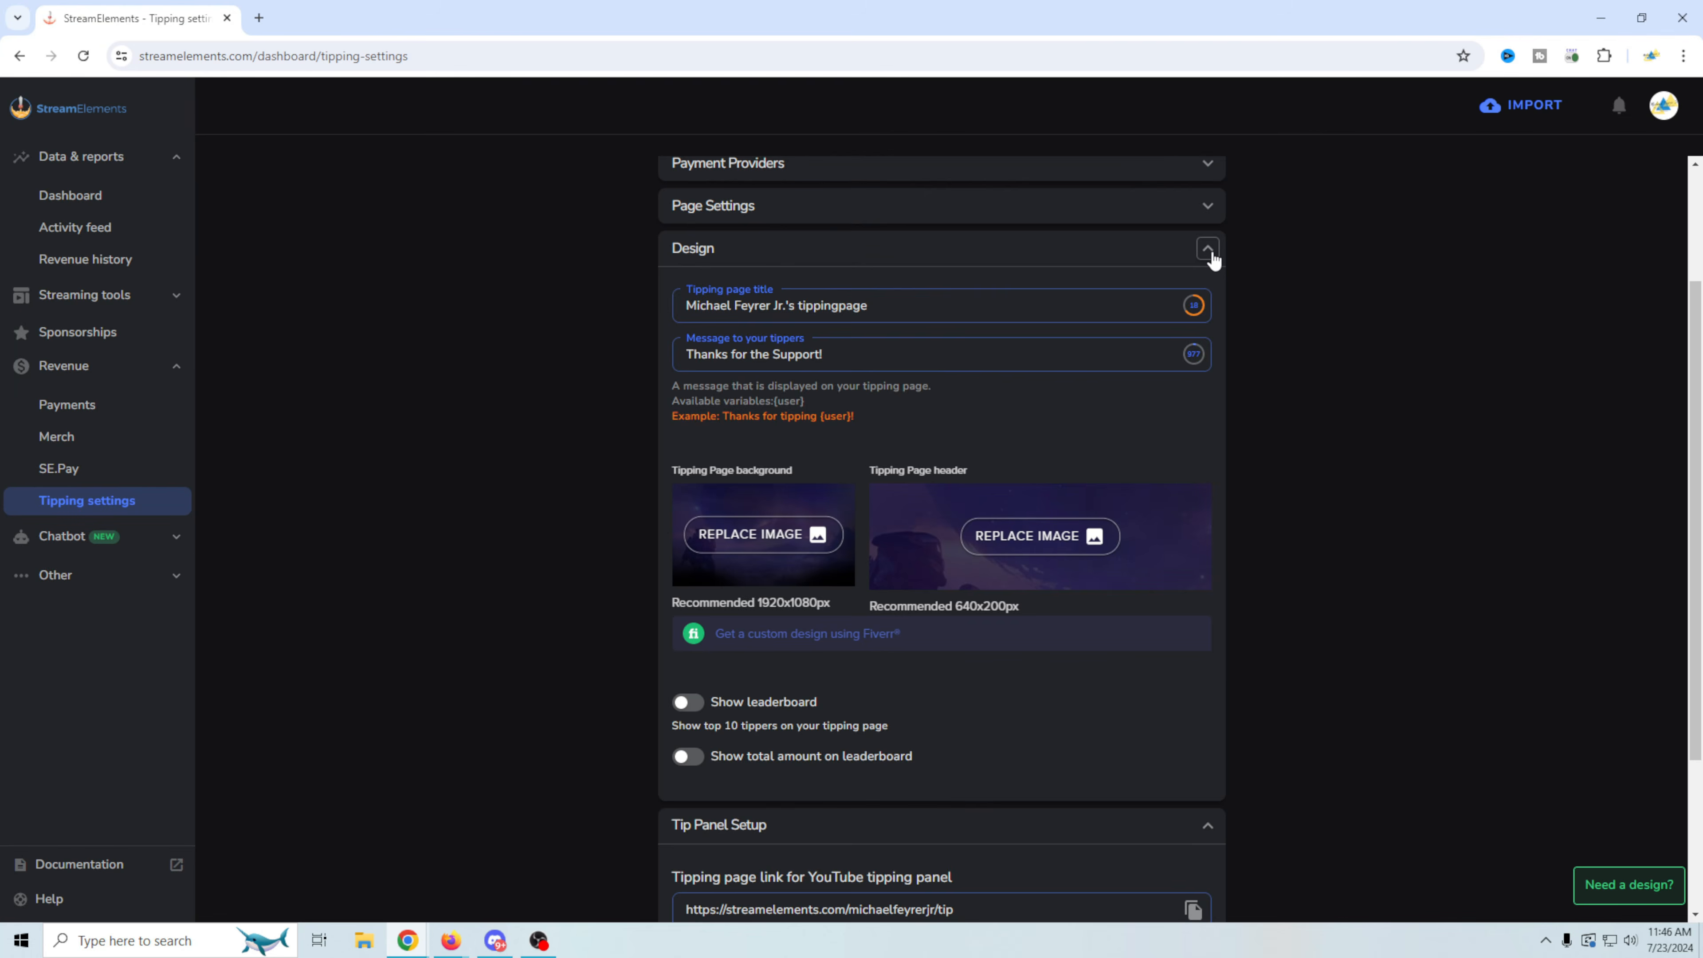
- Collapse the Design and Tip Panel Setup sections and expand the Tip Moderation section
click(1208, 249)
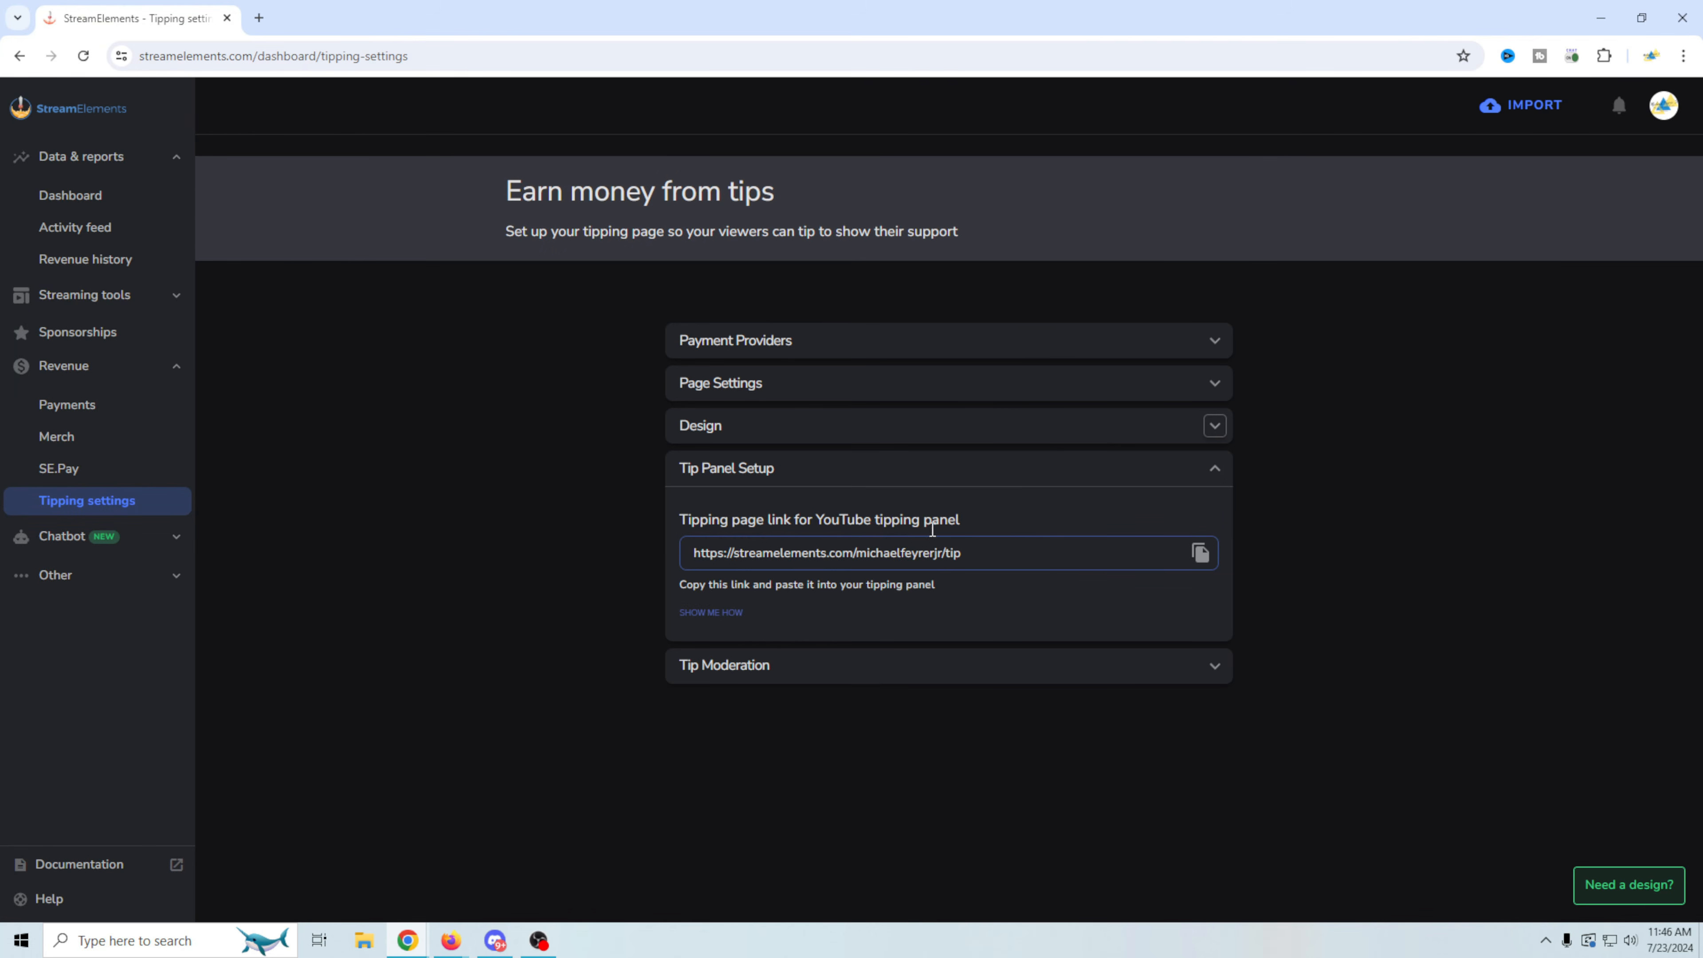
drag(978, 551, 630, 540)
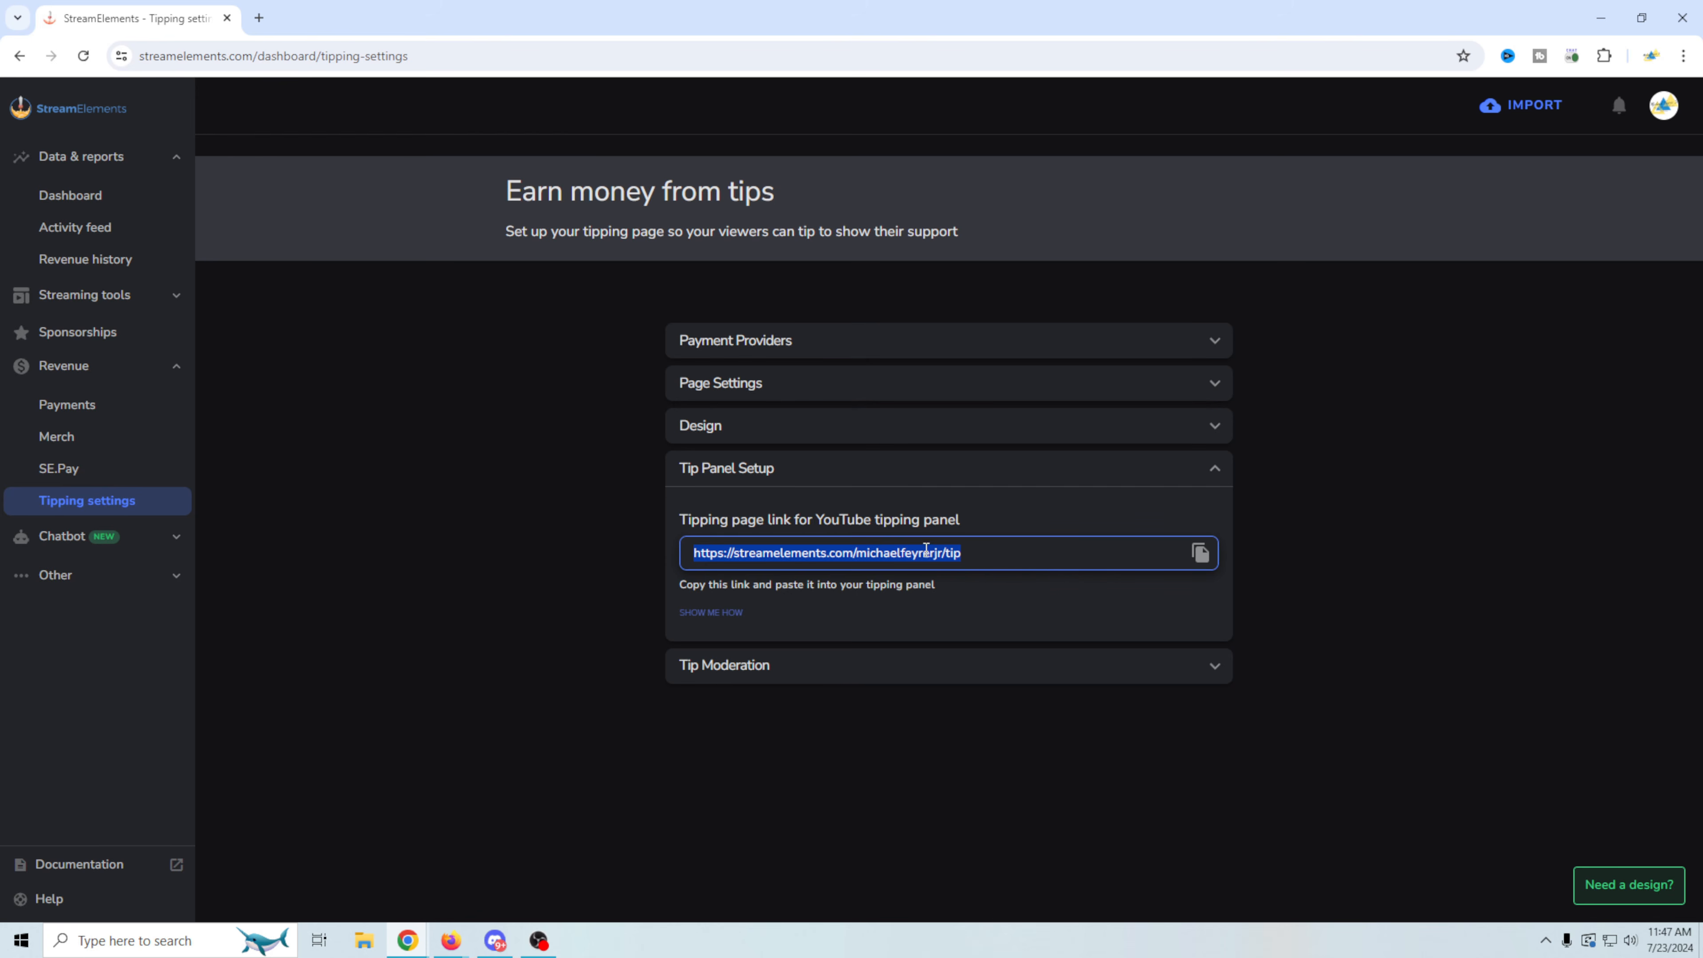
click(1217, 476)
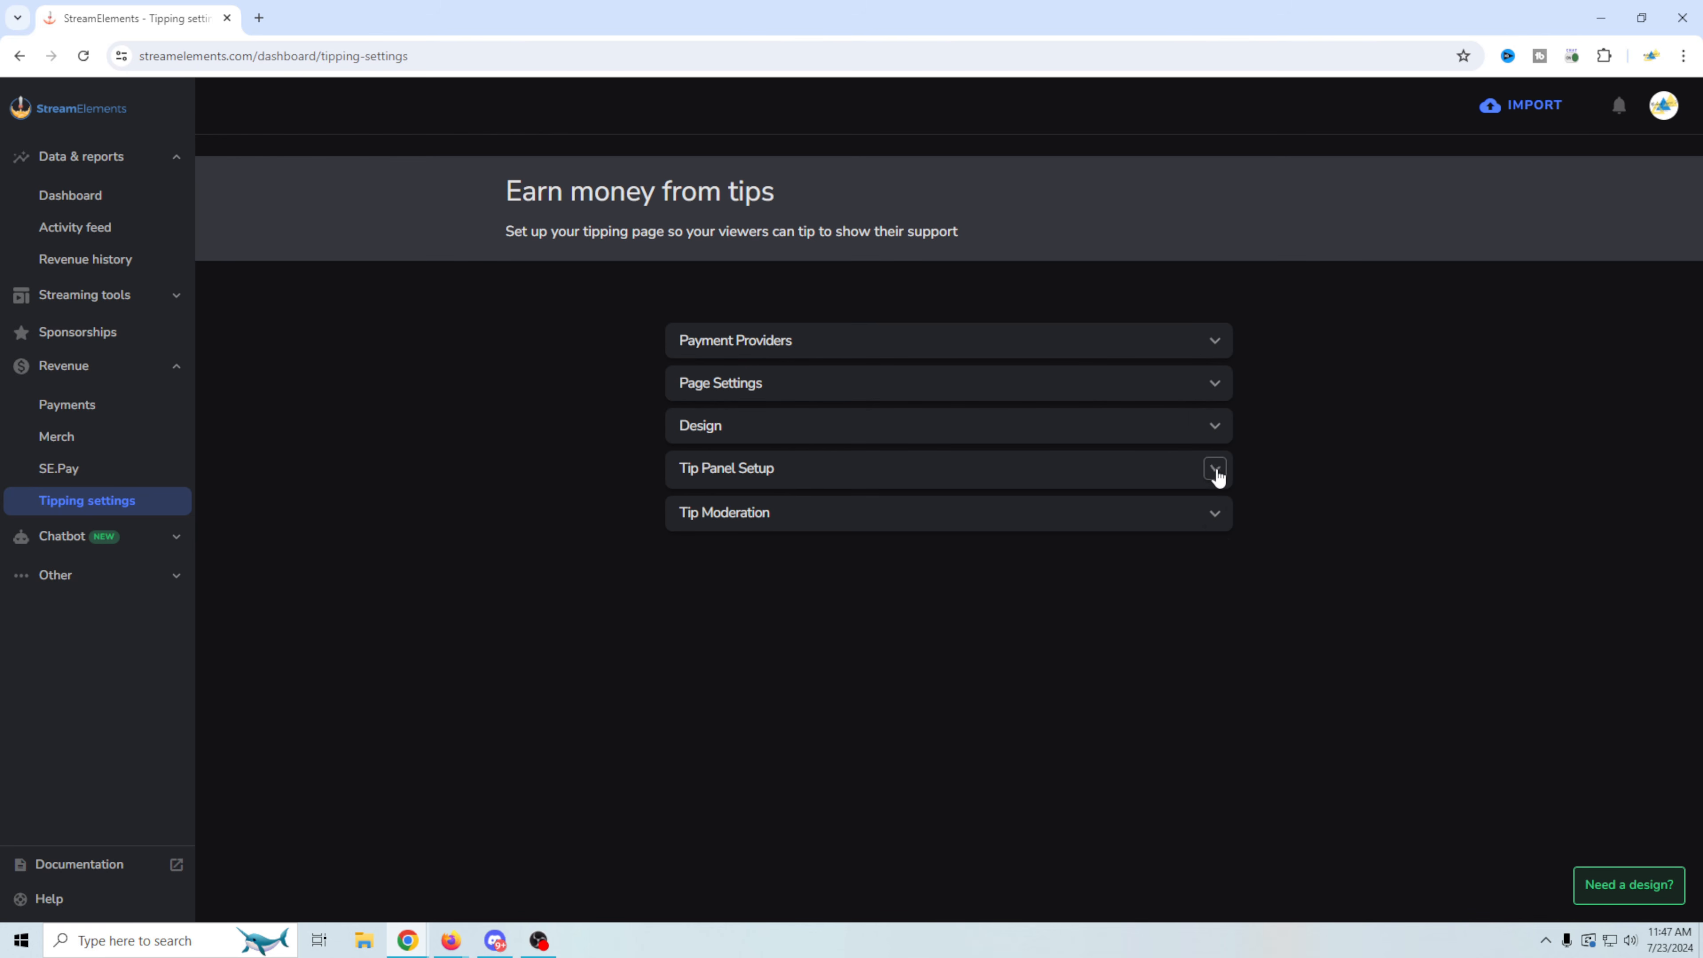
click(1217, 516)
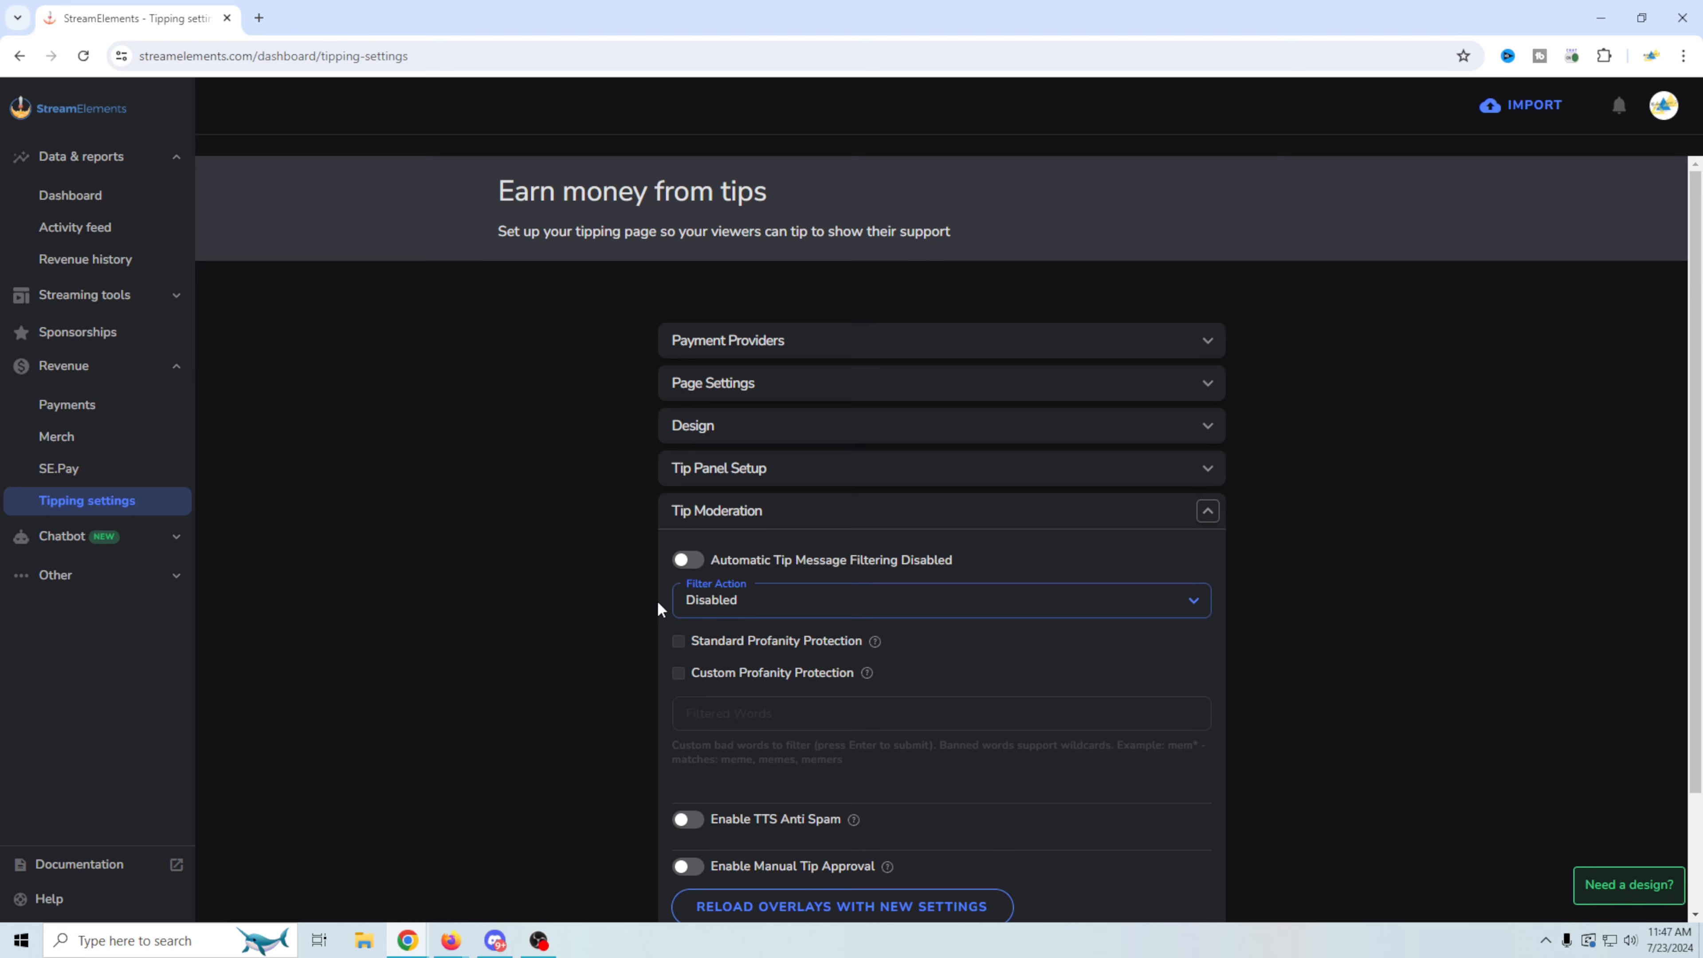
scroll(647, 602, down, 2)
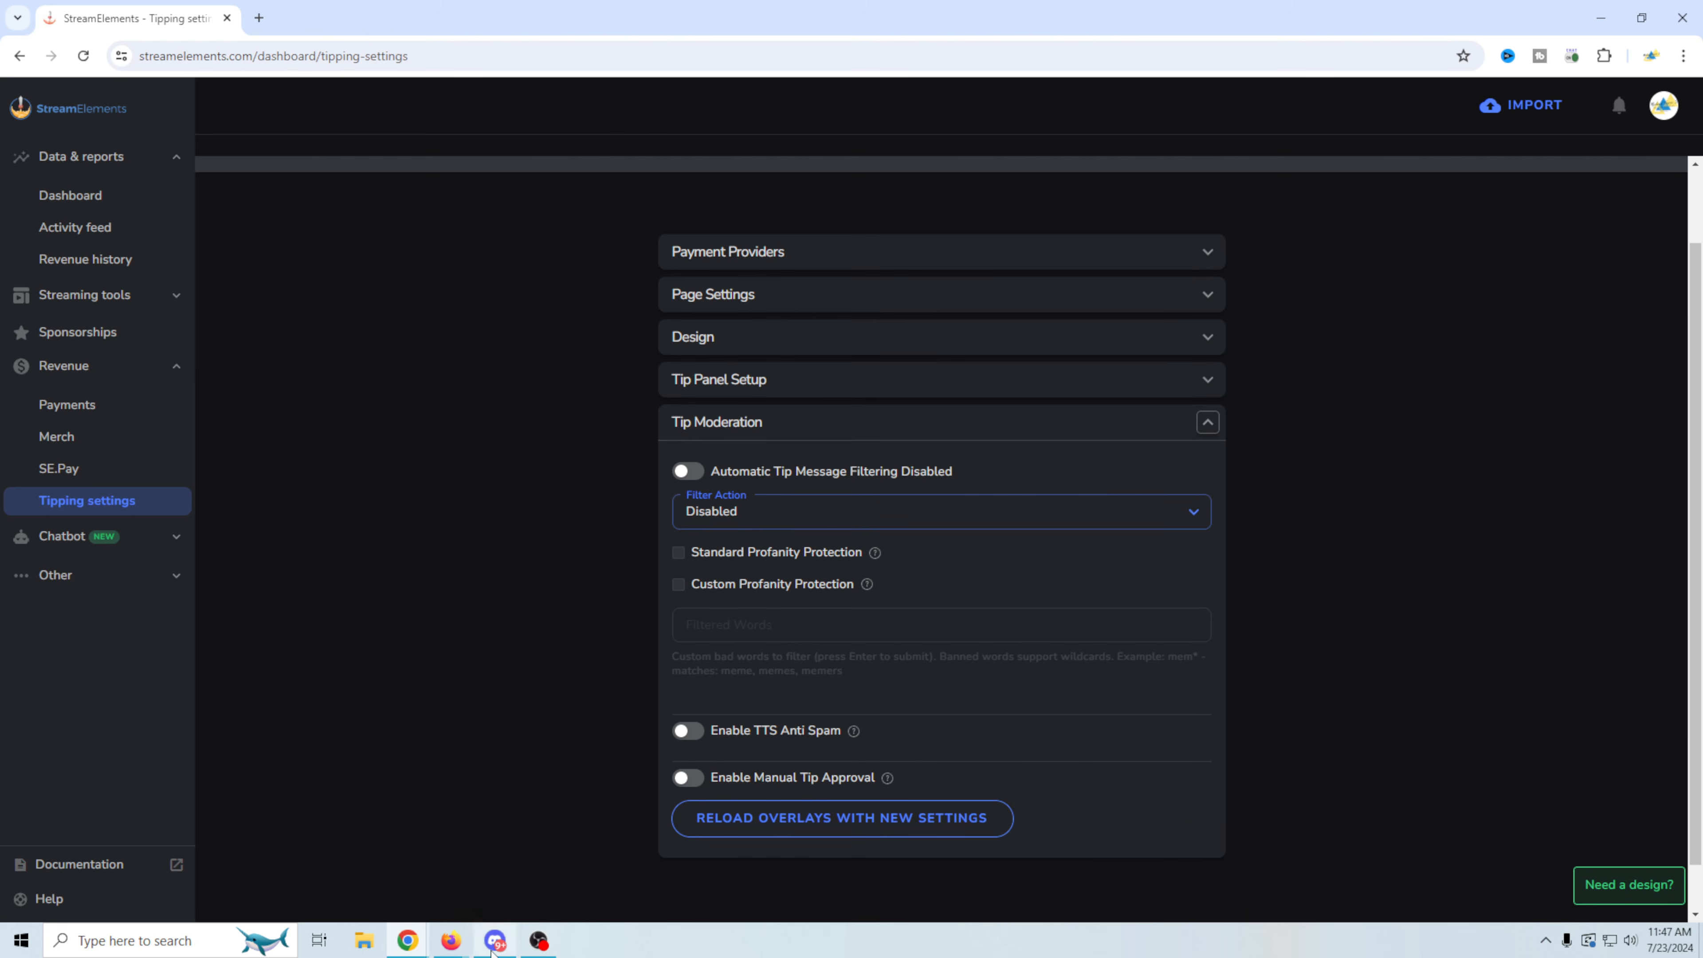
- Switch to the public tipping page in Firefox to check its message field, and return to the tipping settings in Chrome
mouse_move(451, 942)
click(504, 883)
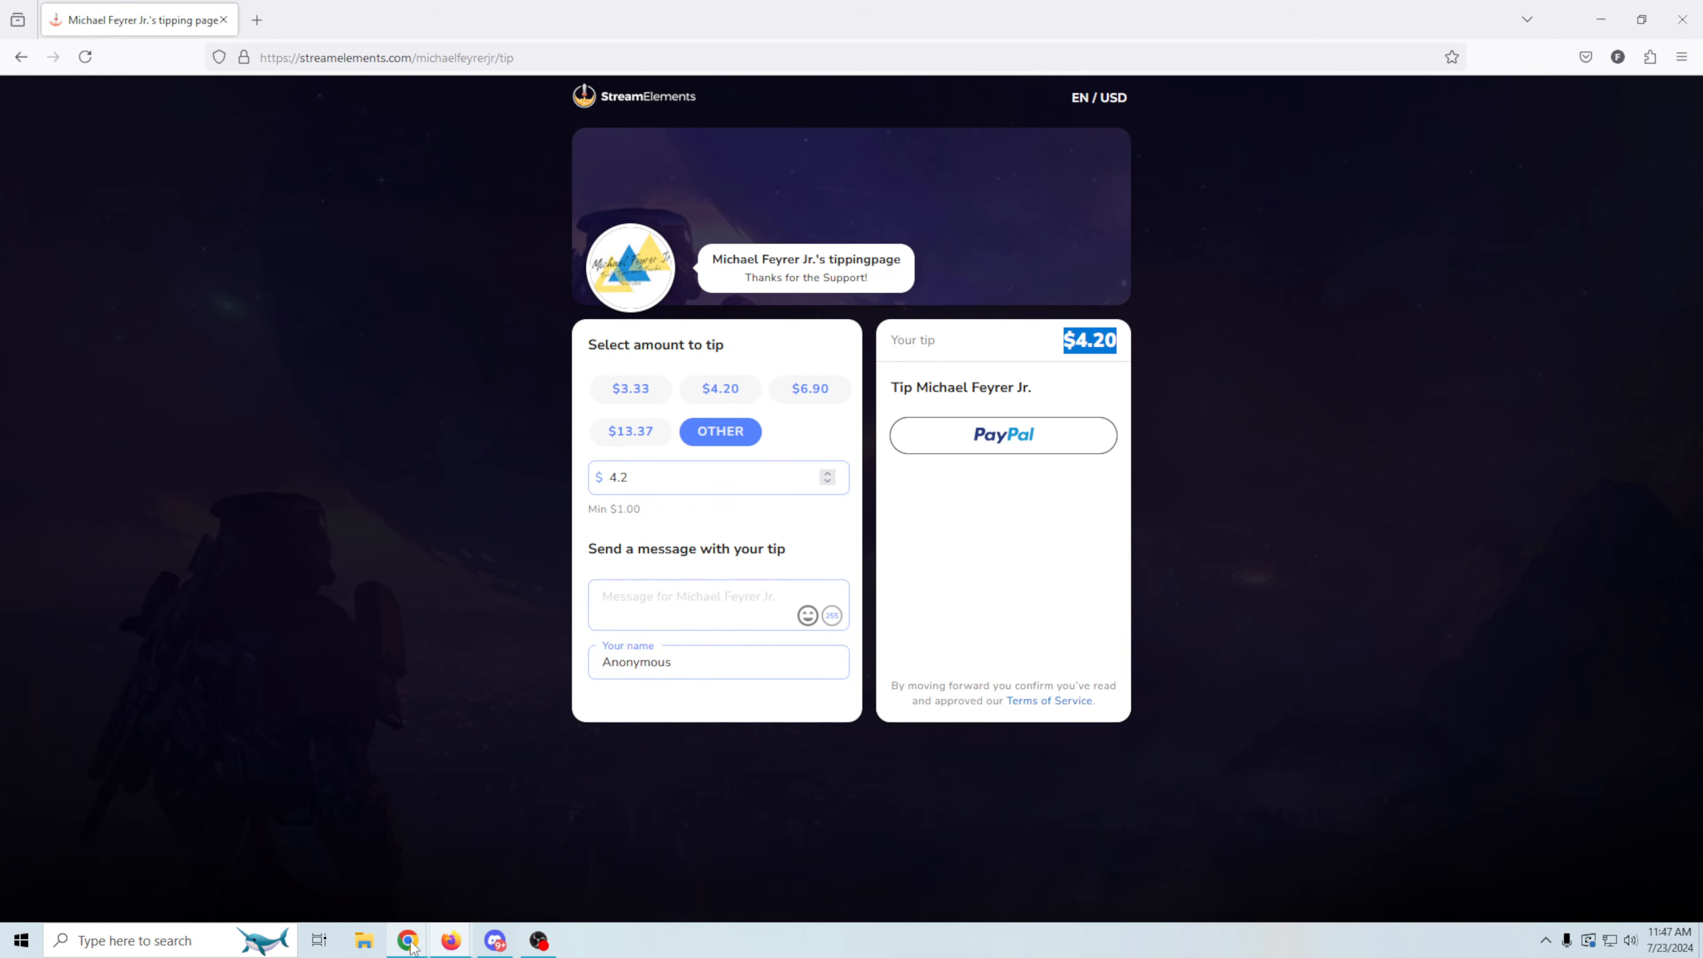
mouse_move(411, 947)
click(564, 895)
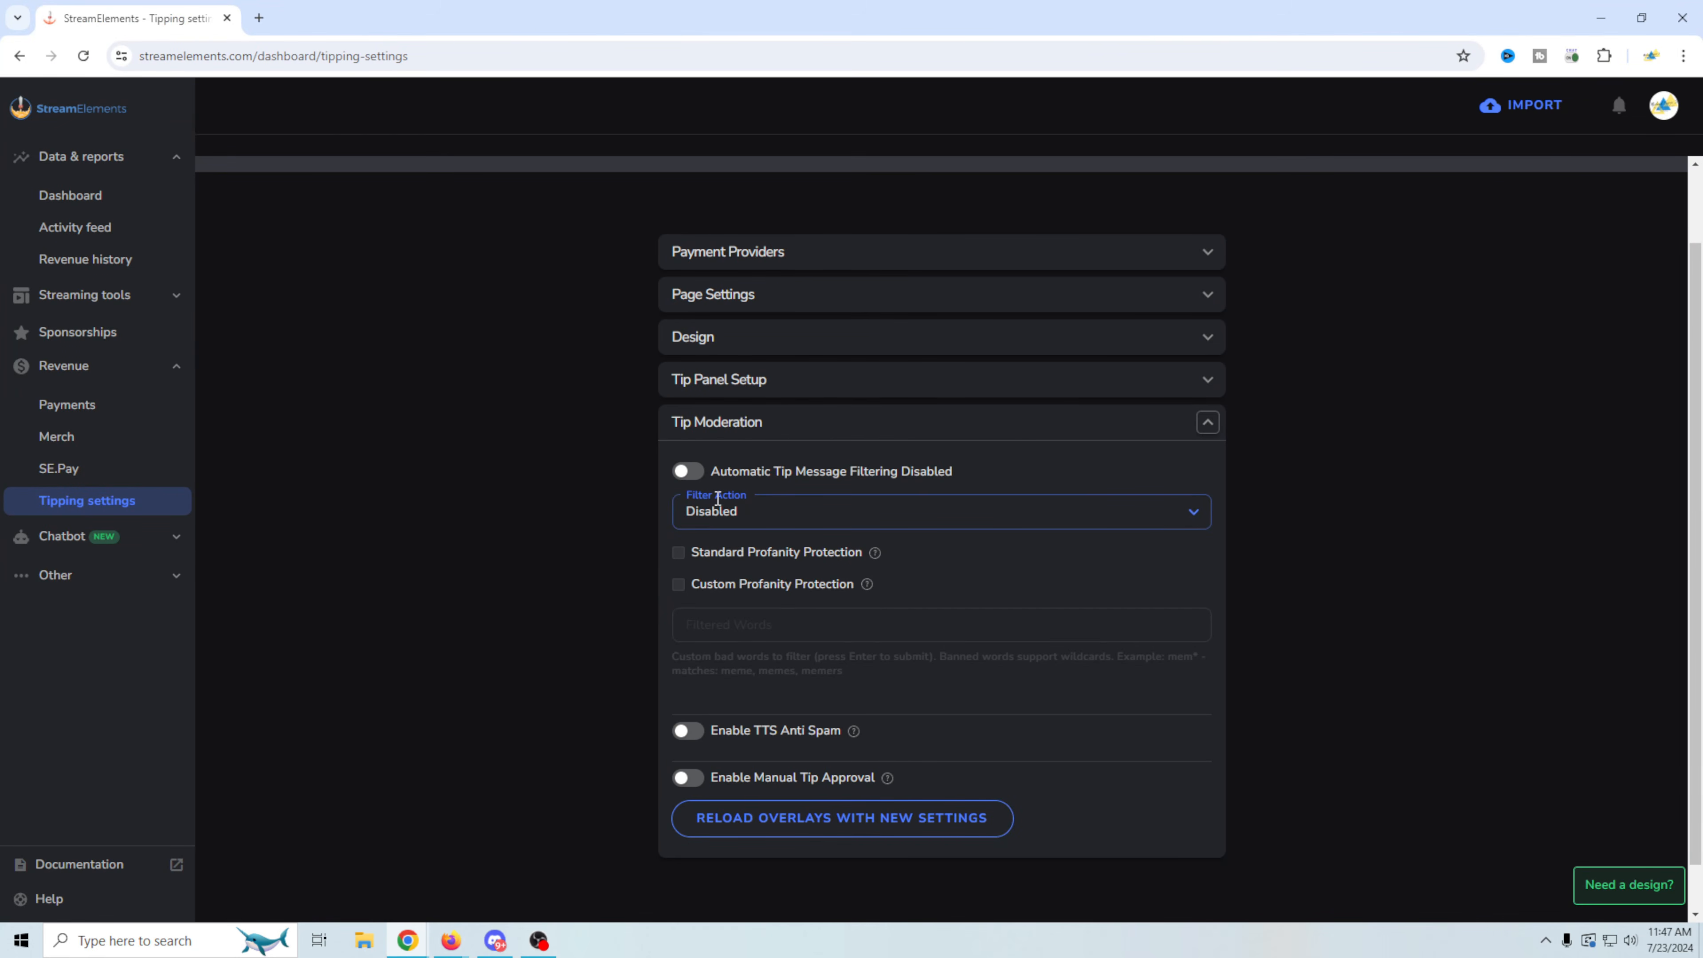
- Review the tip moderation filter actions, profanity protection, TTS anti spam and manual tip approval options, and collapse the section
click(1188, 522)
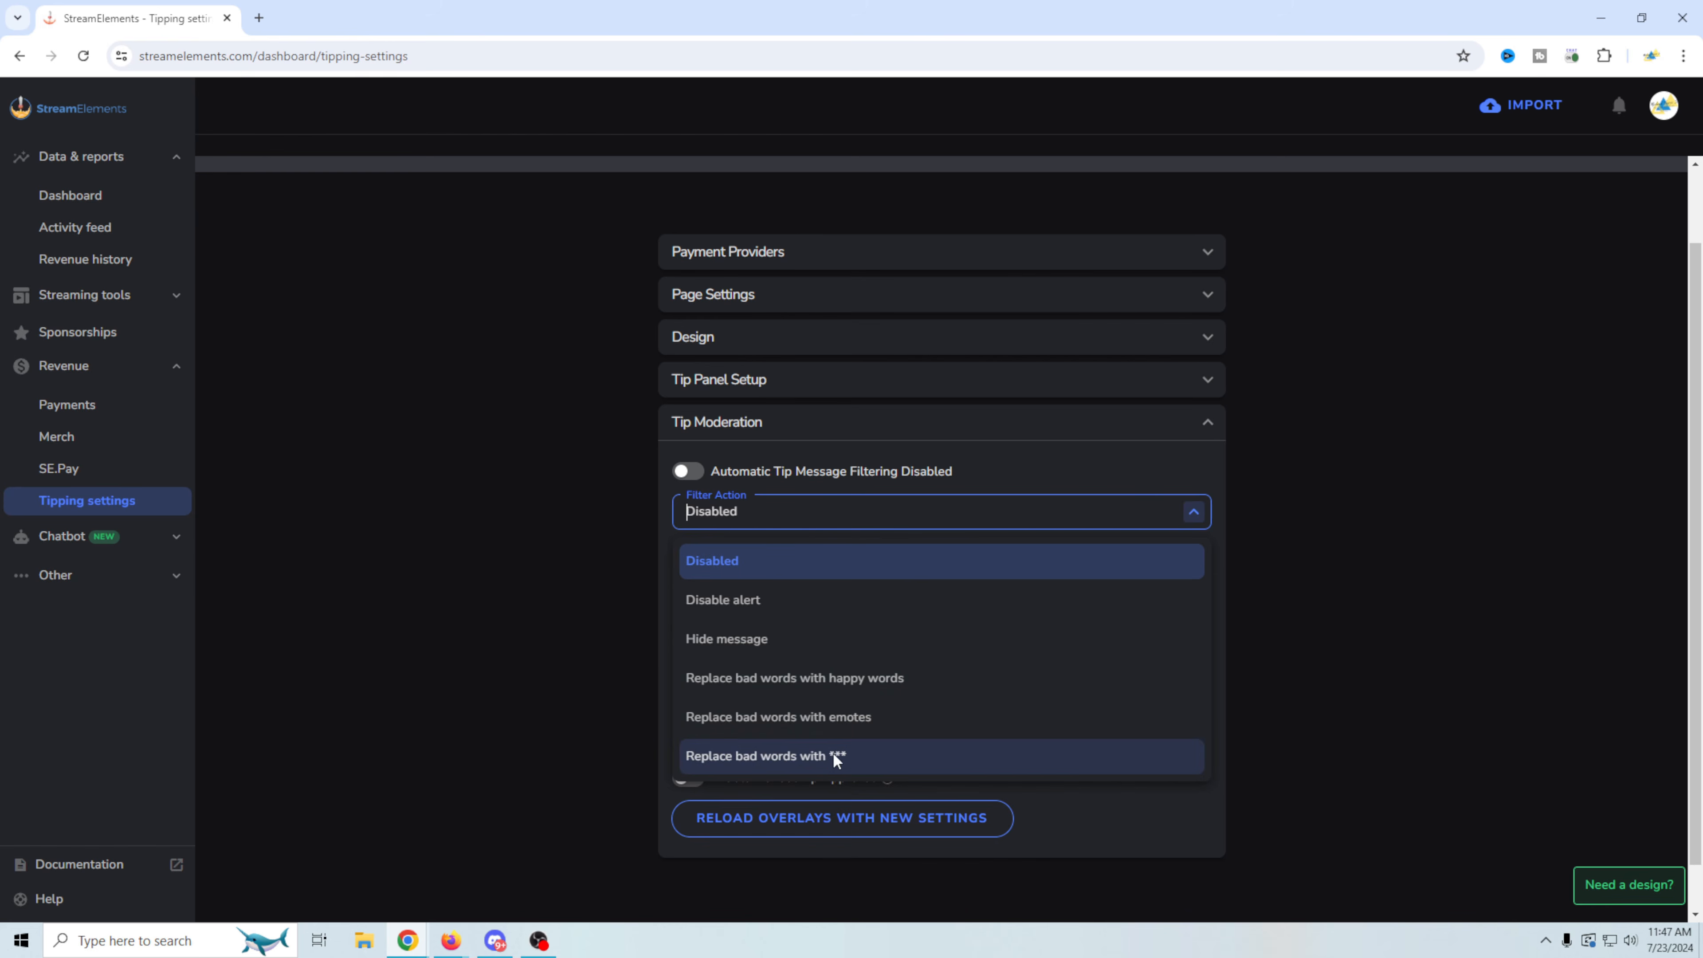
click(506, 598)
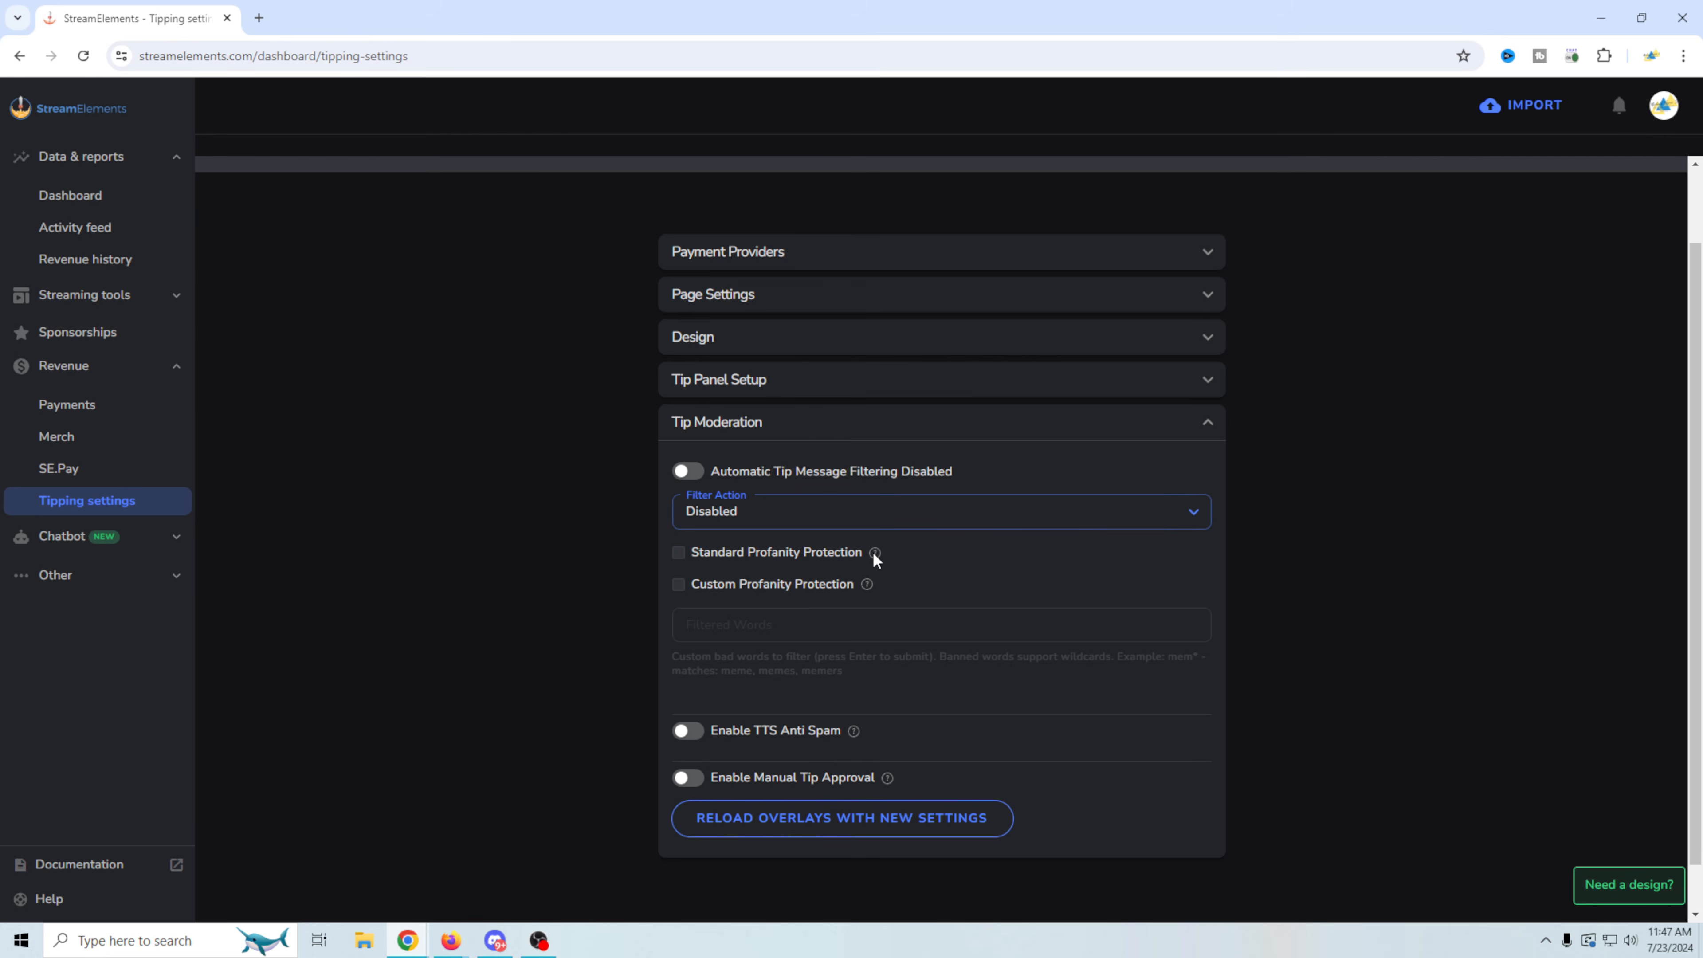
mouse_move(876, 554)
mouse_move(866, 584)
scroll(625, 676, down, 1)
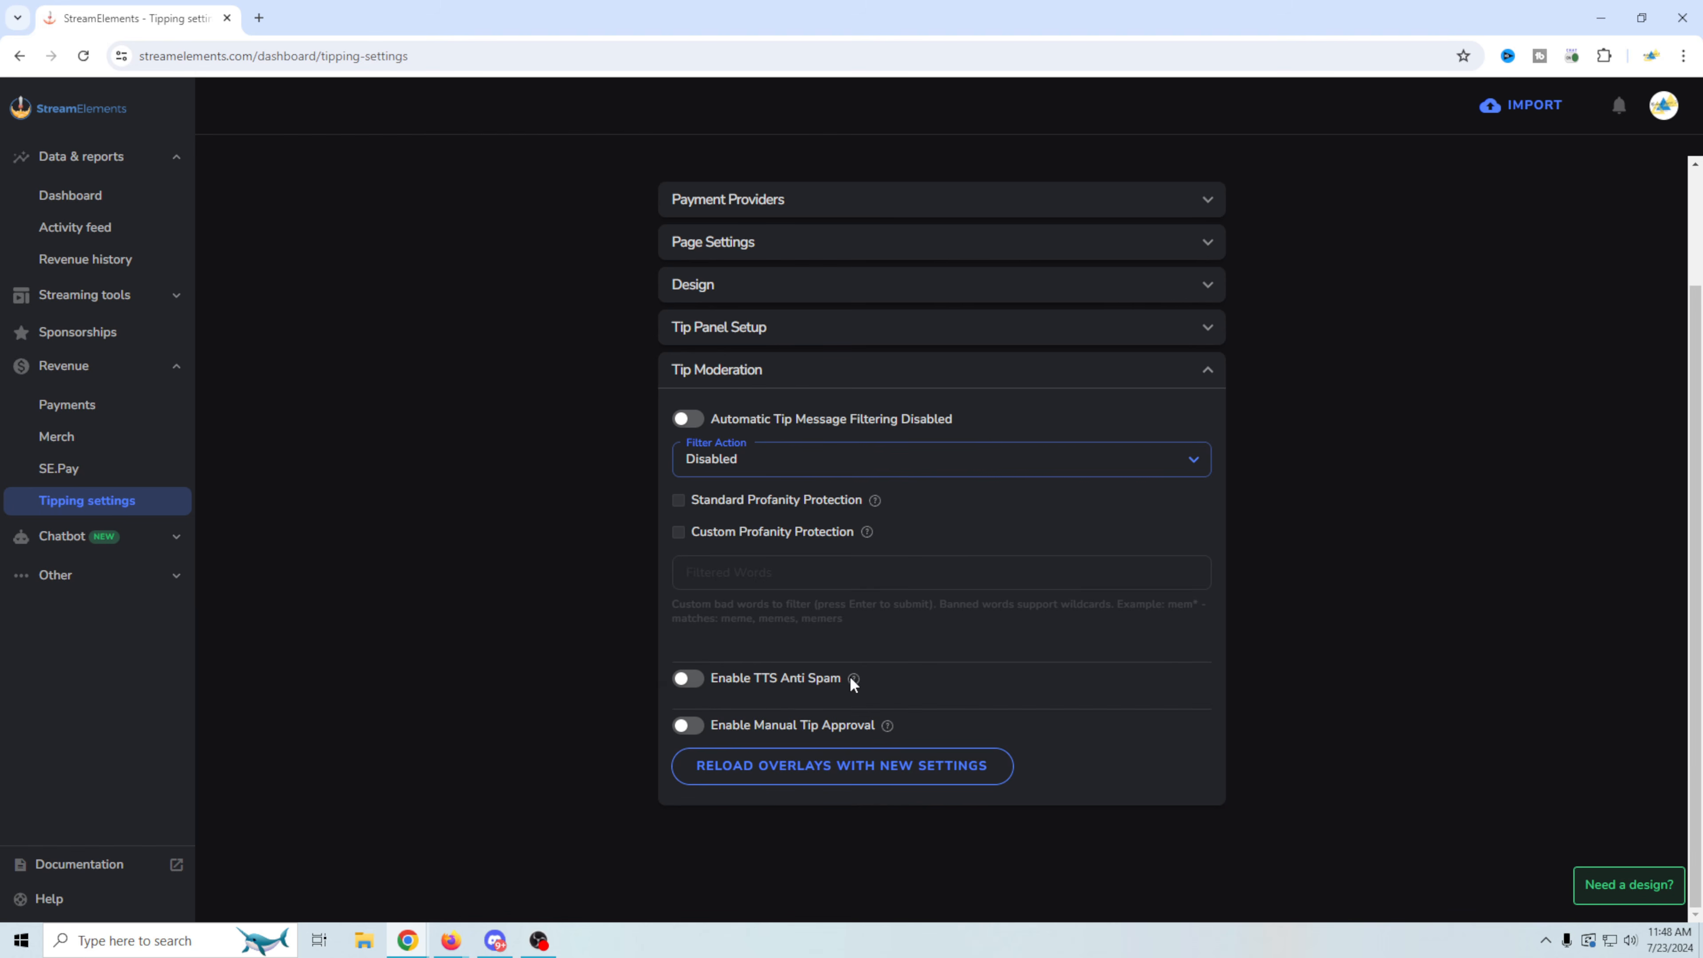
mouse_move(854, 677)
mouse_move(887, 723)
click(1206, 371)
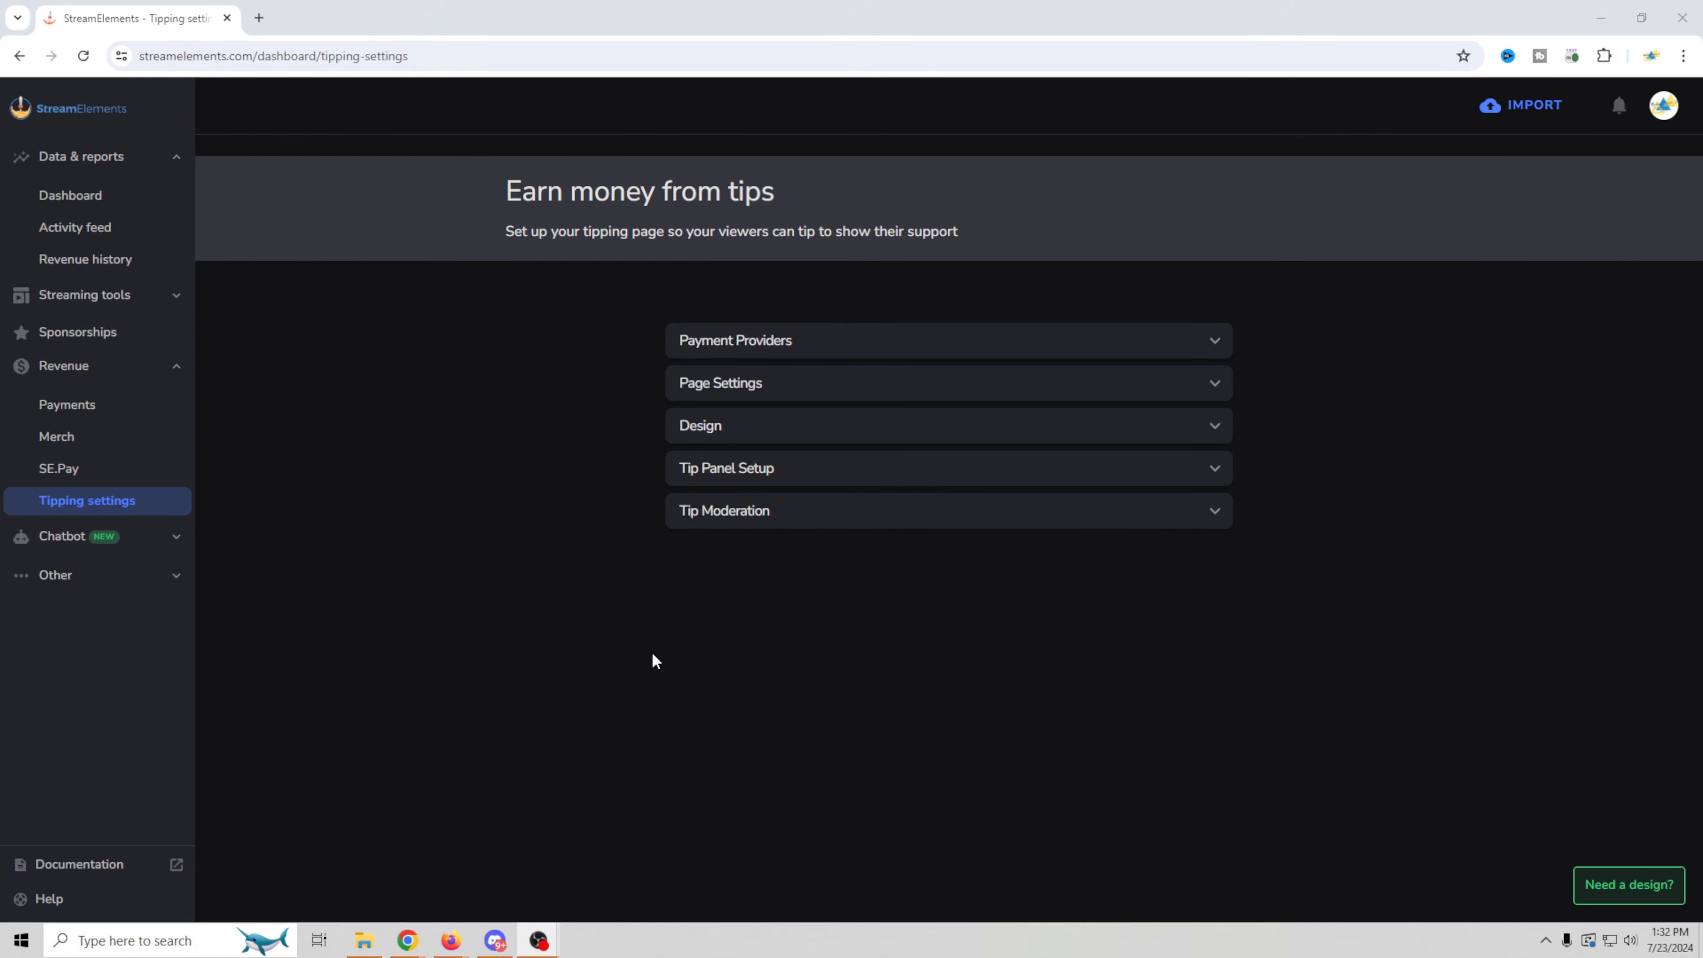
- Open the My Overlays page from the streaming tools and look over the existing overlays
click(175, 298)
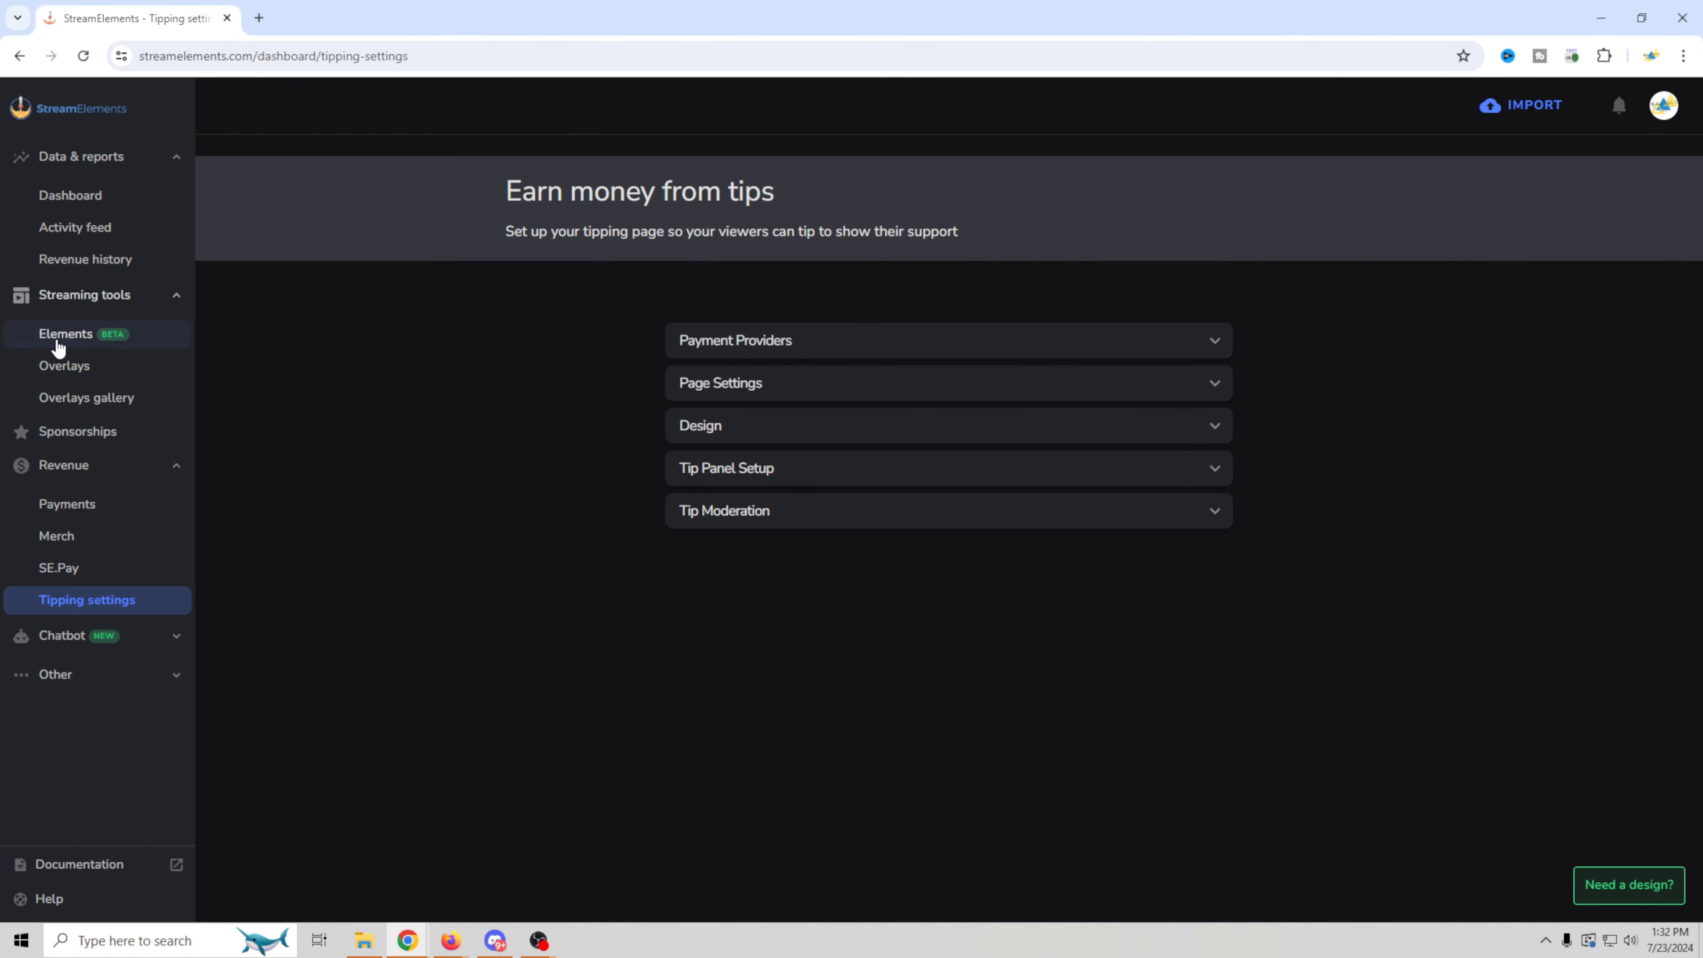
click(66, 367)
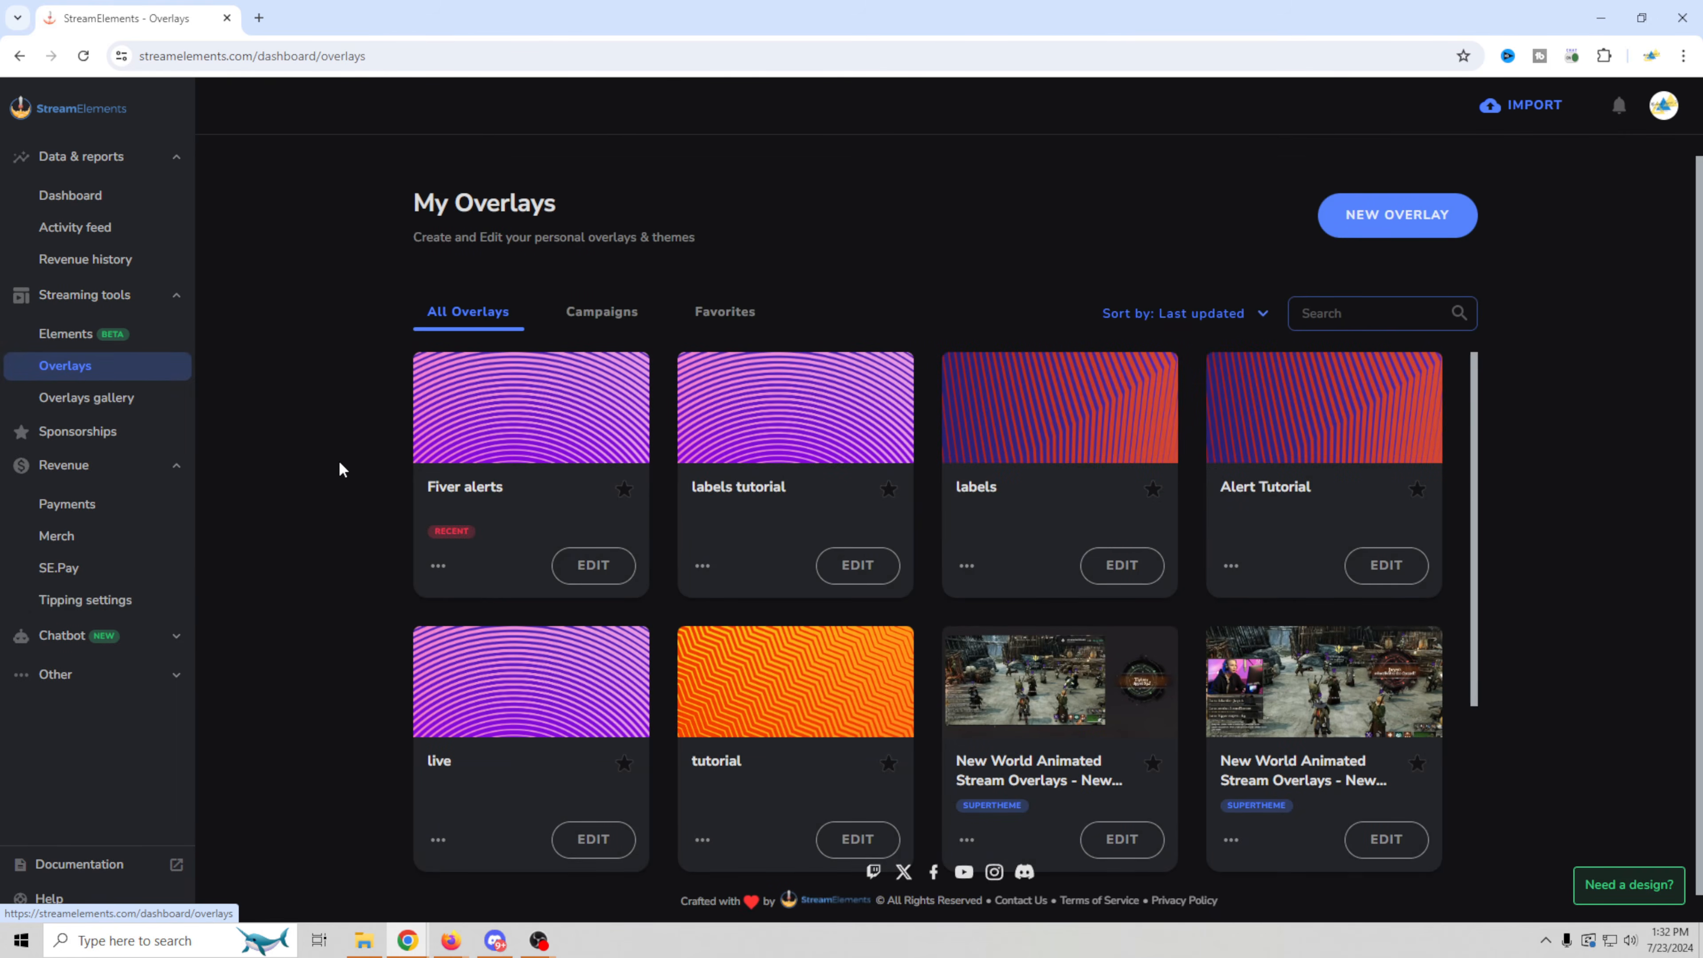
scroll(338, 467, down, 1)
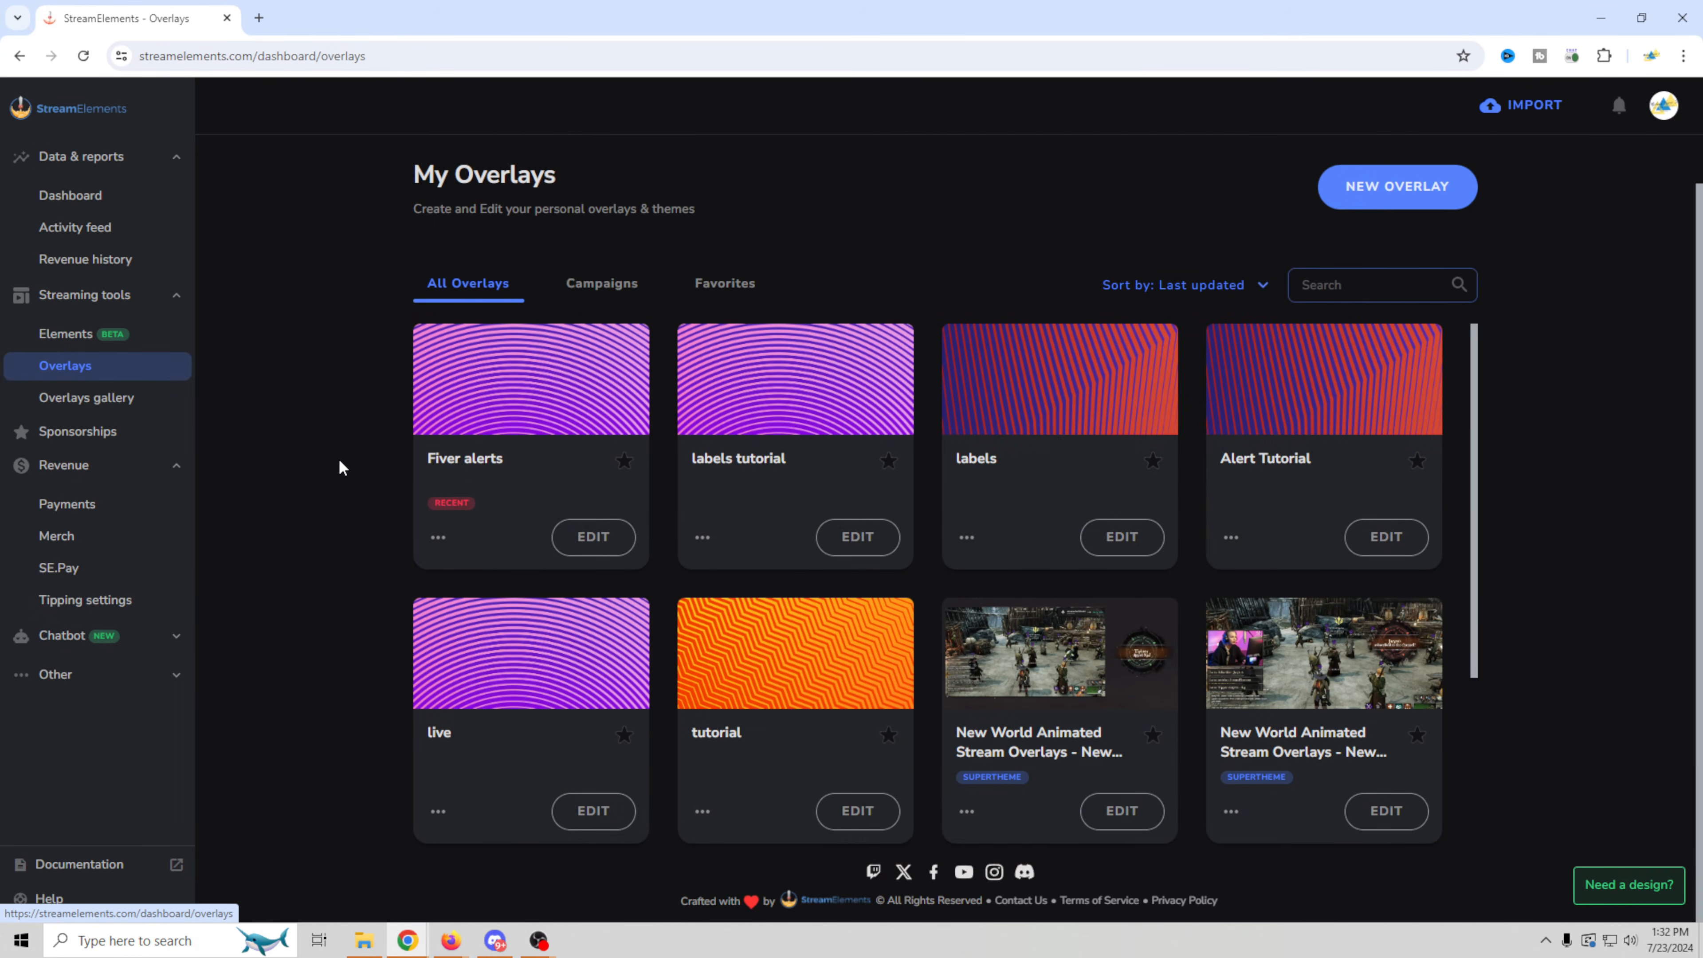
scroll(338, 467, up, 1)
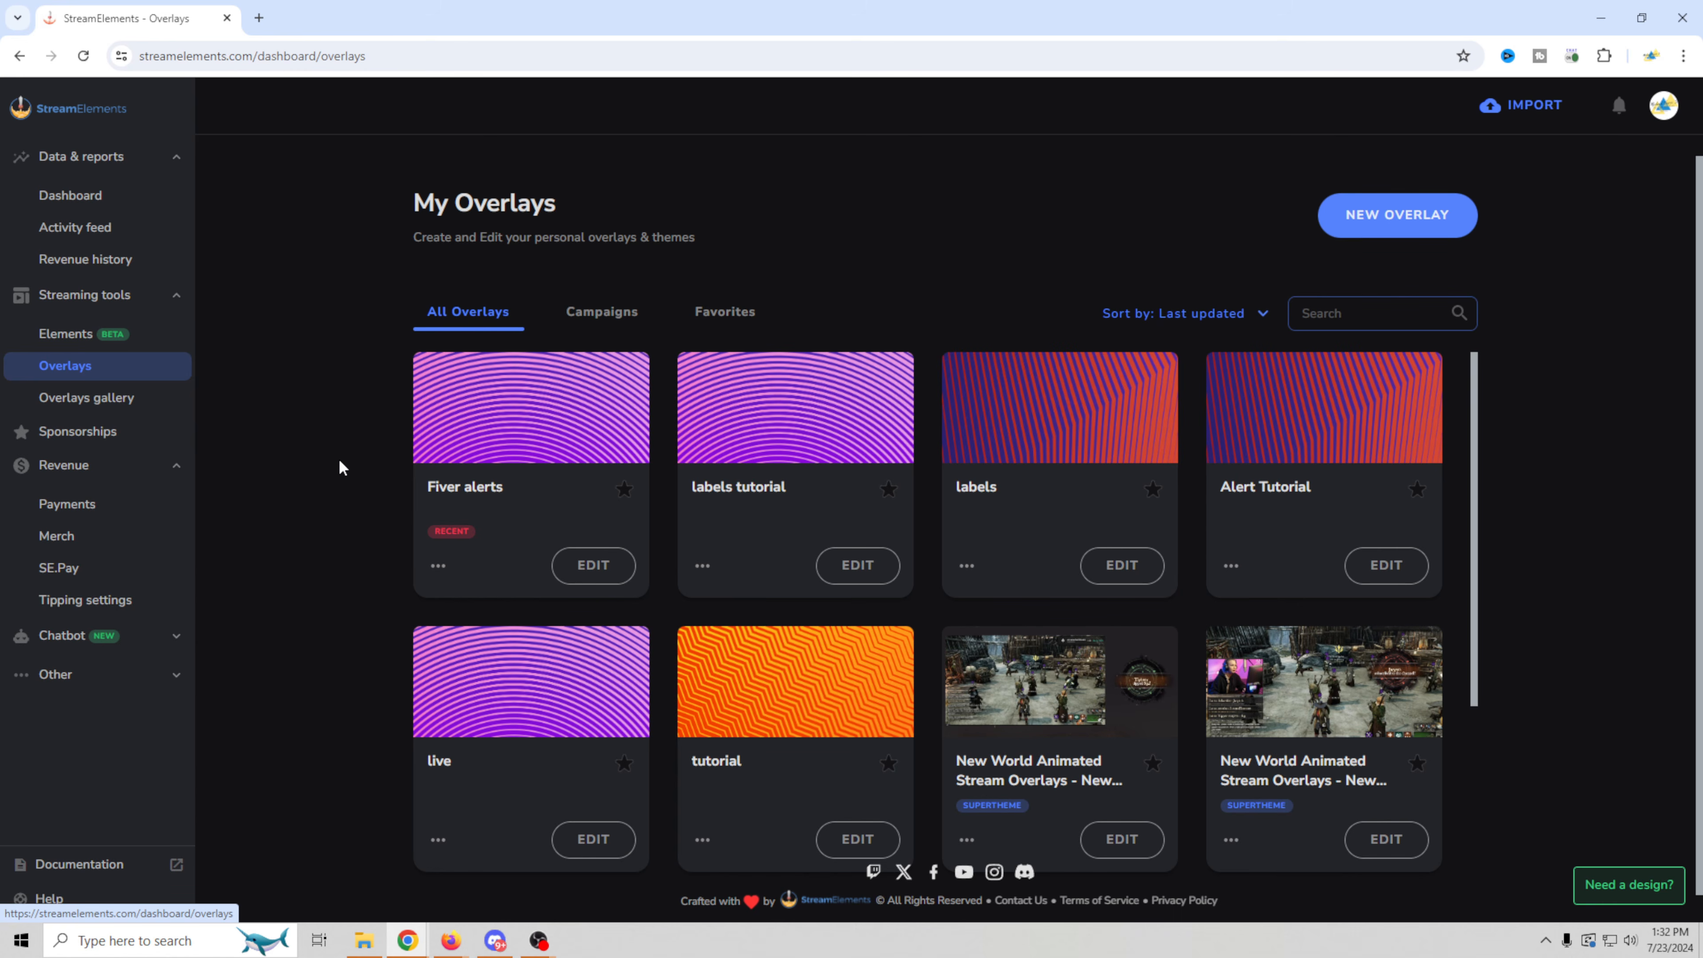
- Create a new overlay with a resolution of 1080p
click(1385, 230)
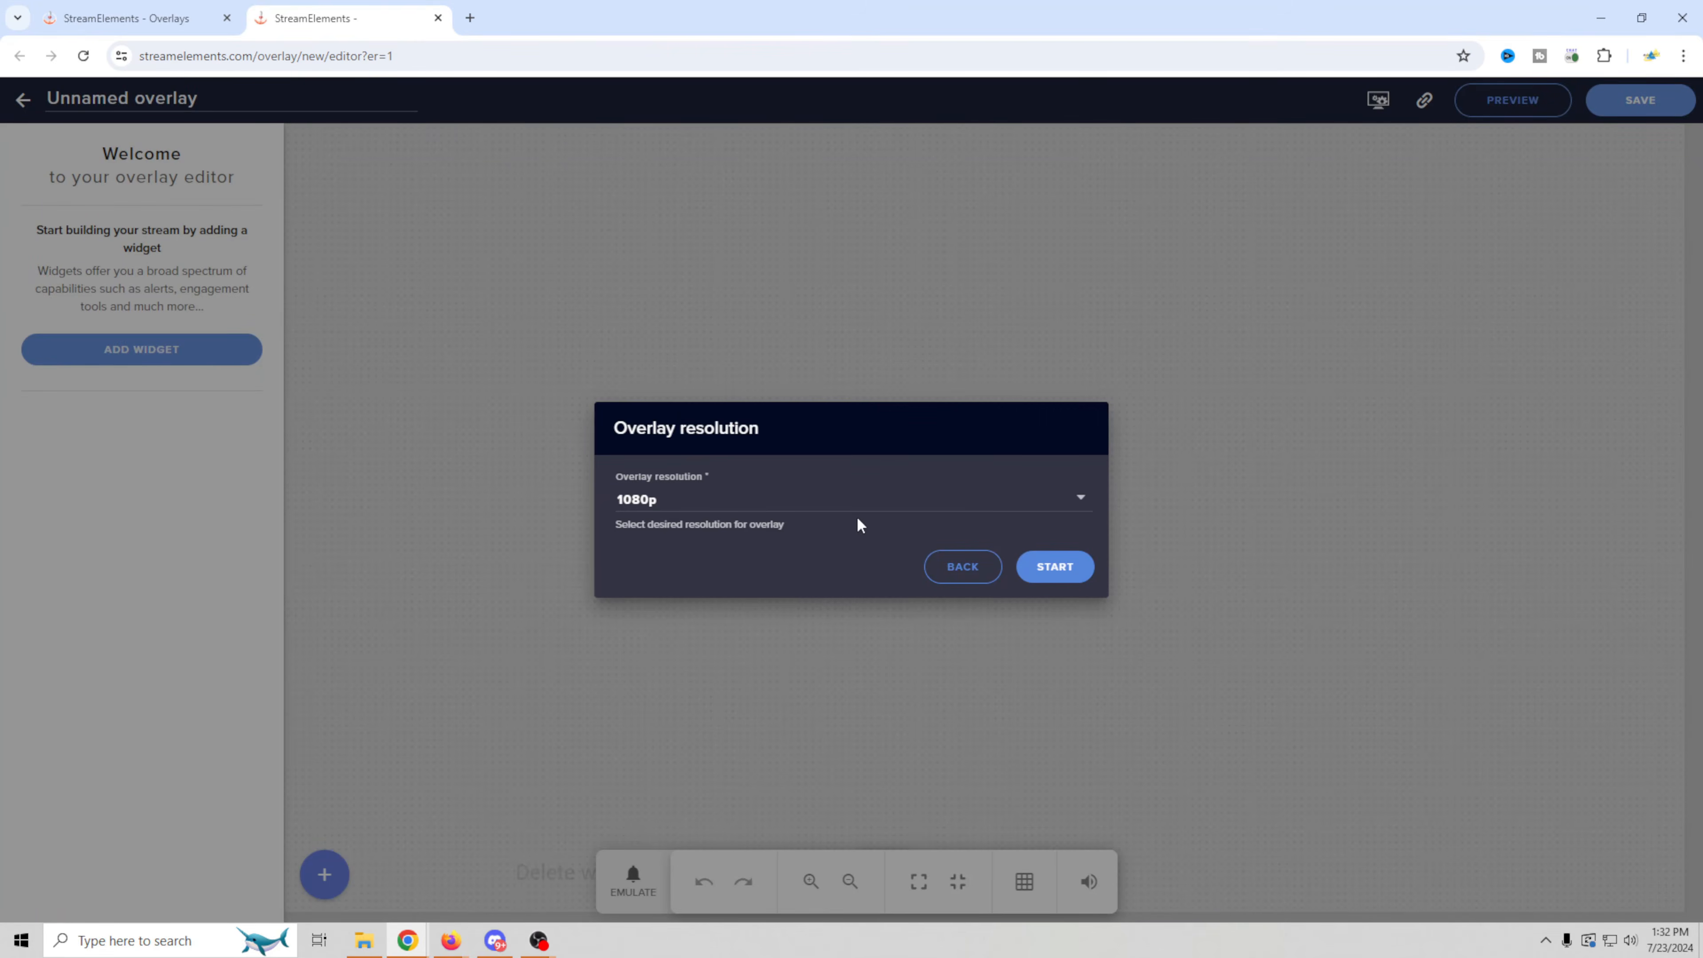
click(1081, 500)
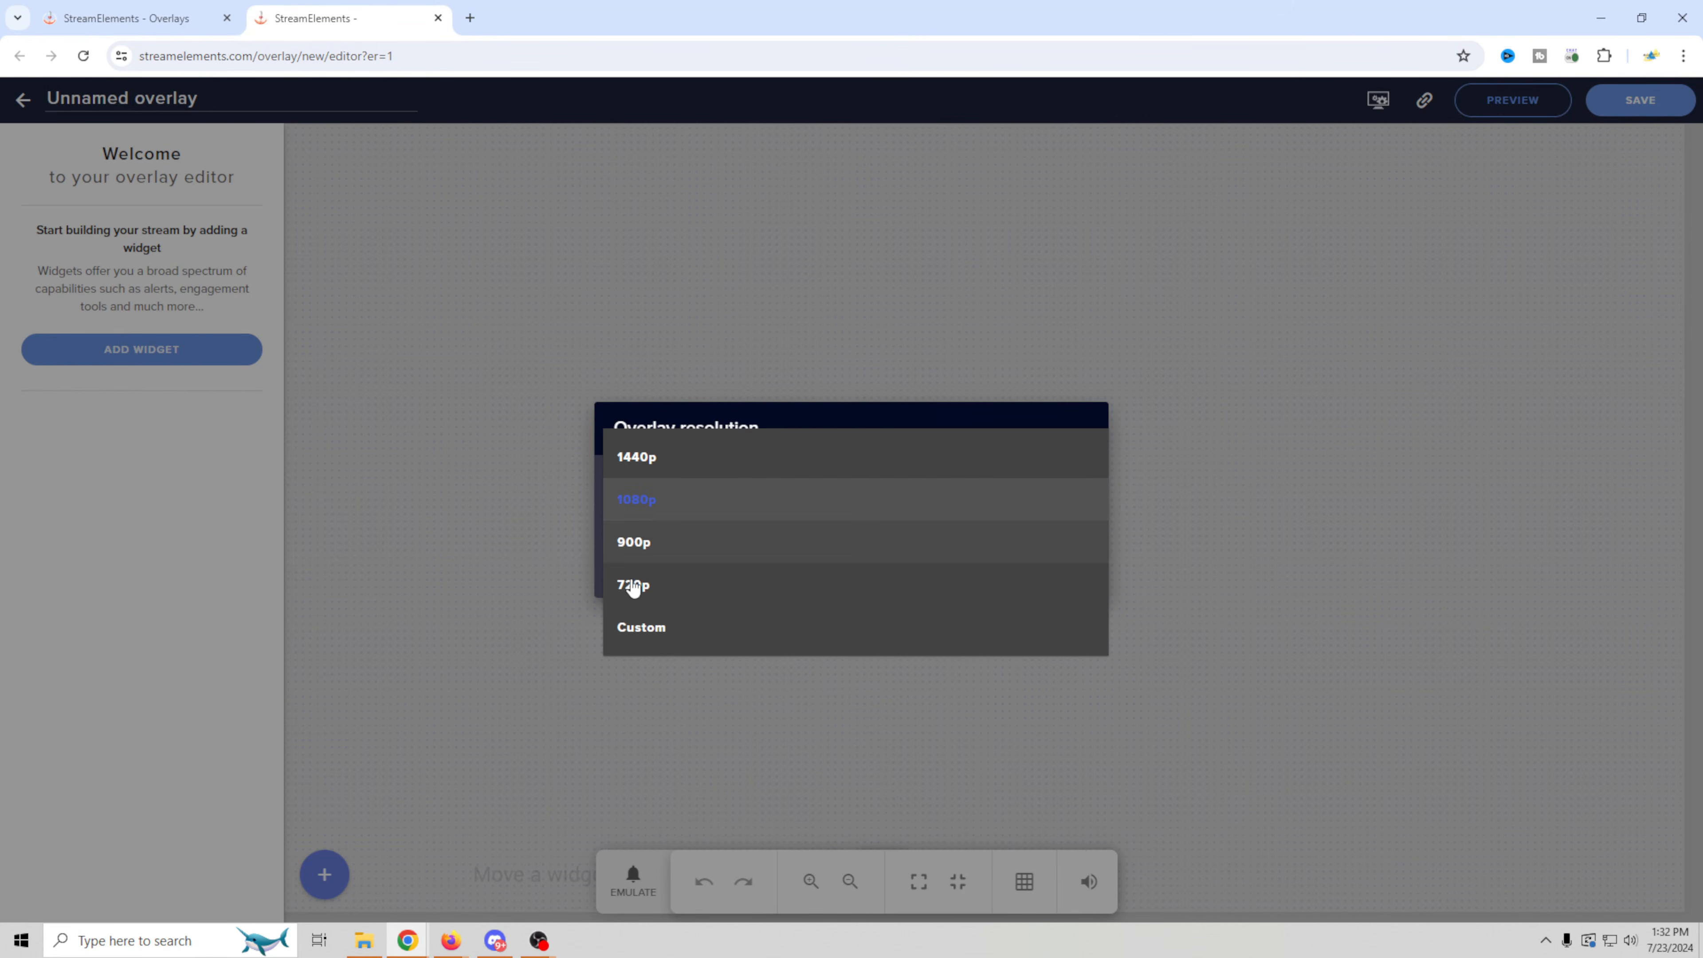
click(670, 513)
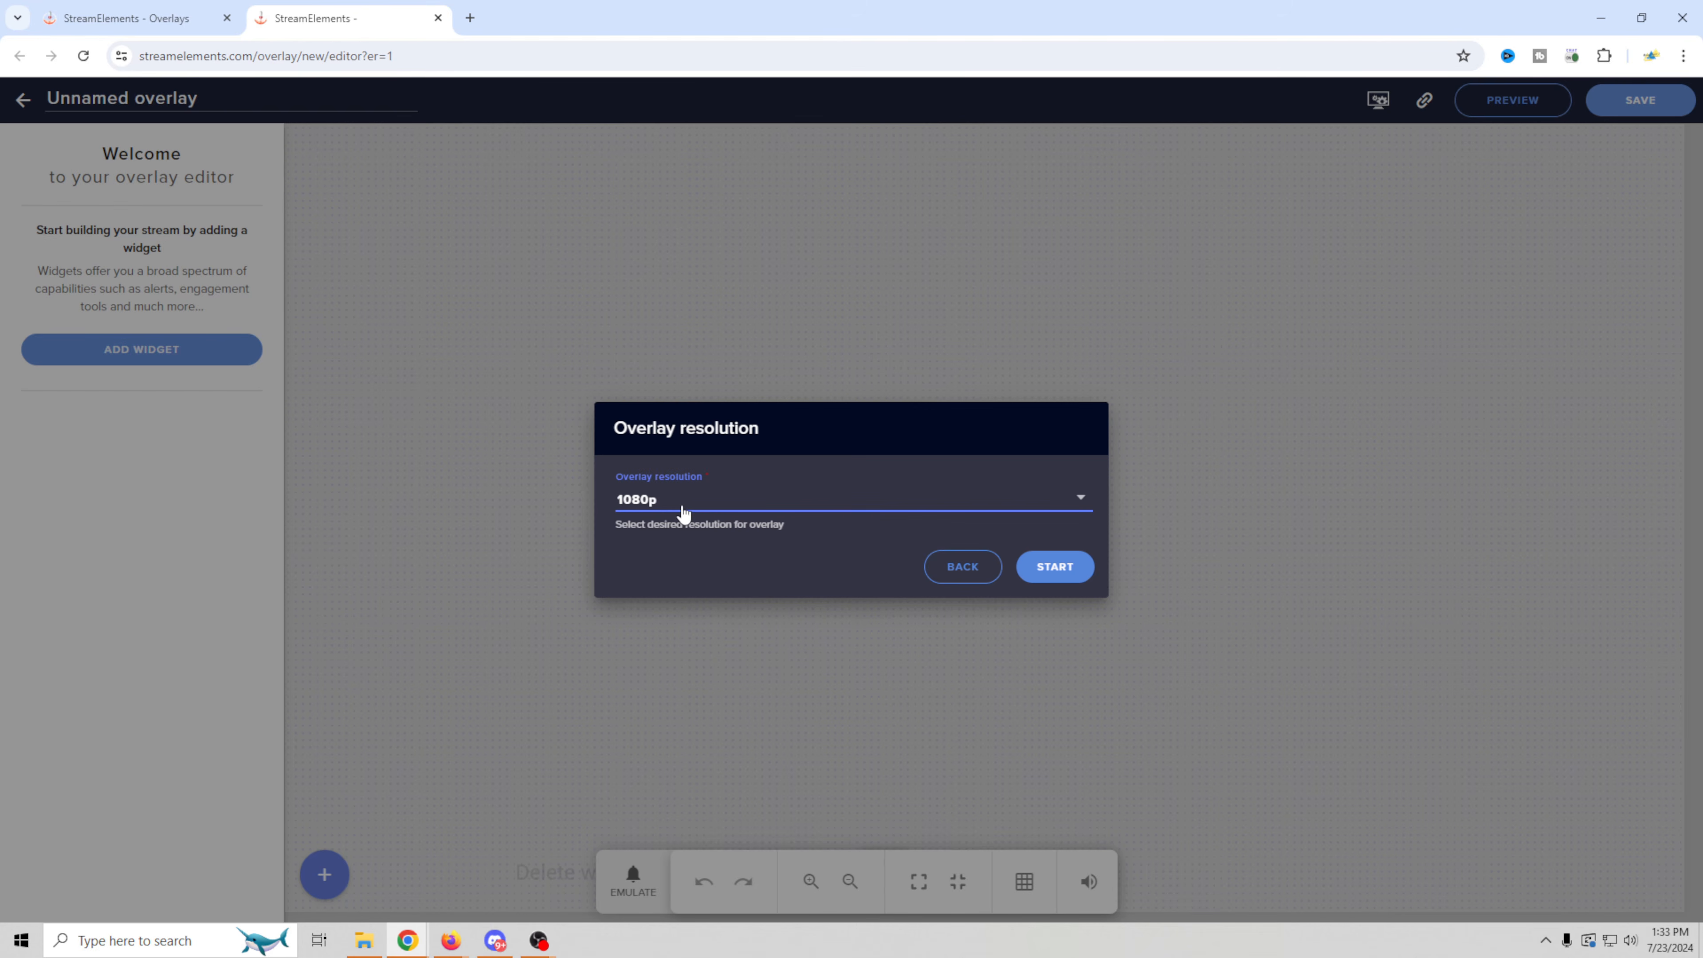
click(1046, 573)
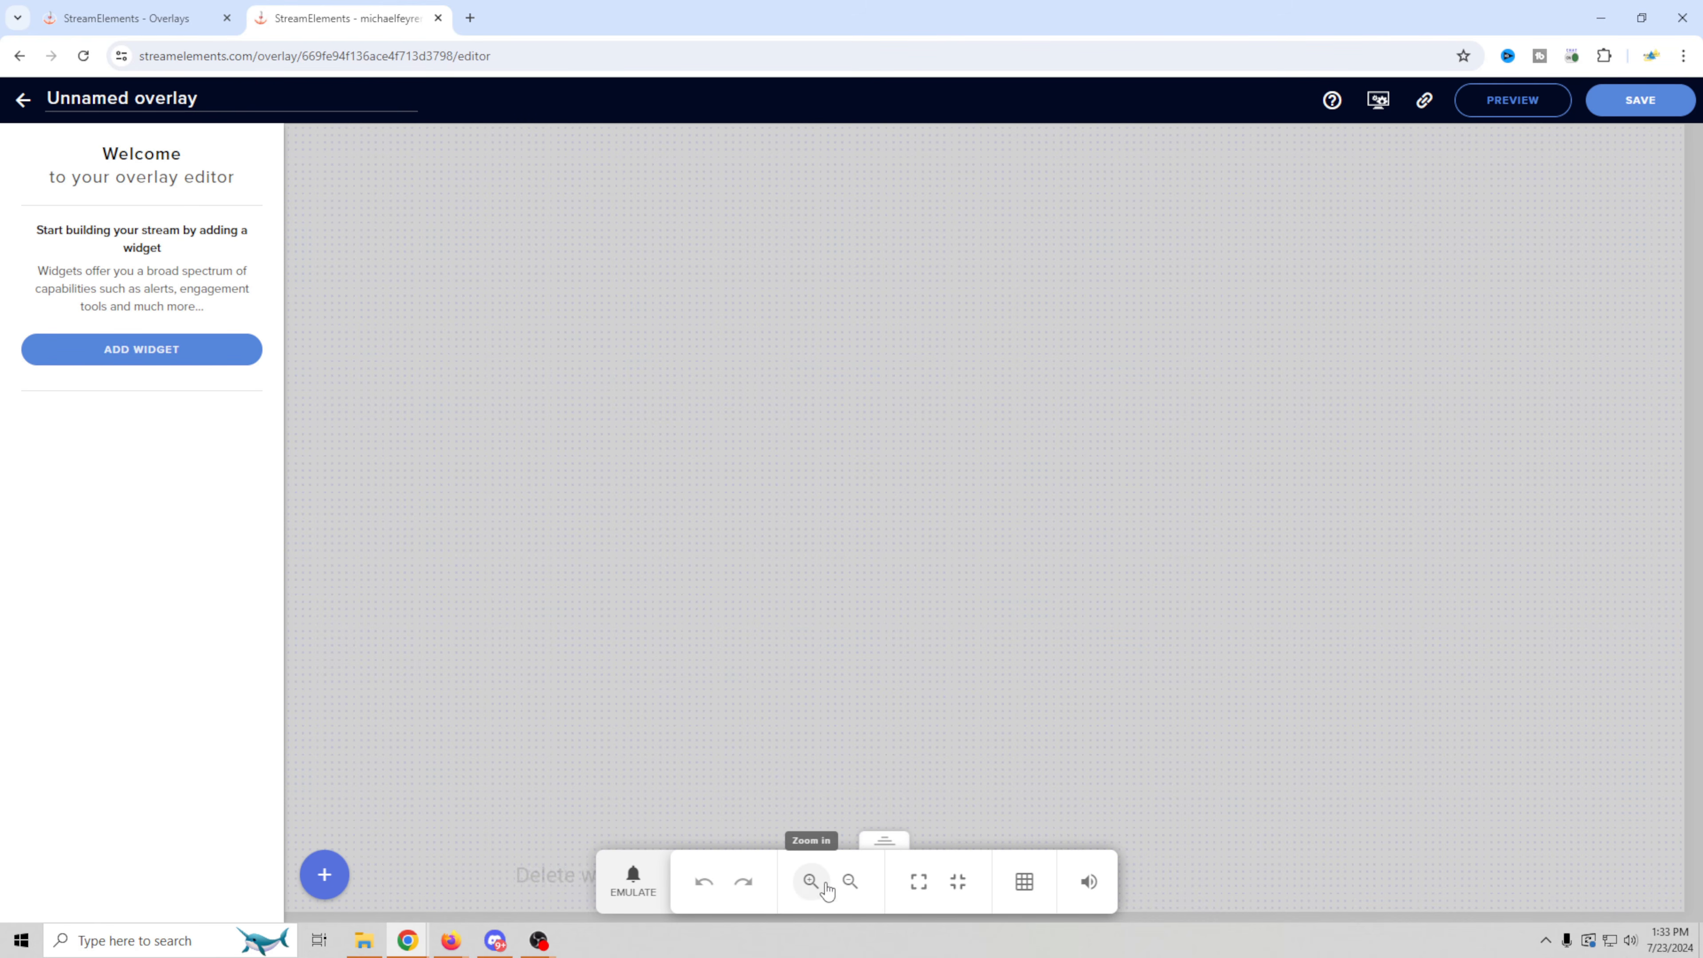
- Add an AlertBox widget to the overlay and move it to the upper middle of the canvas
click(848, 883)
click(848, 883)
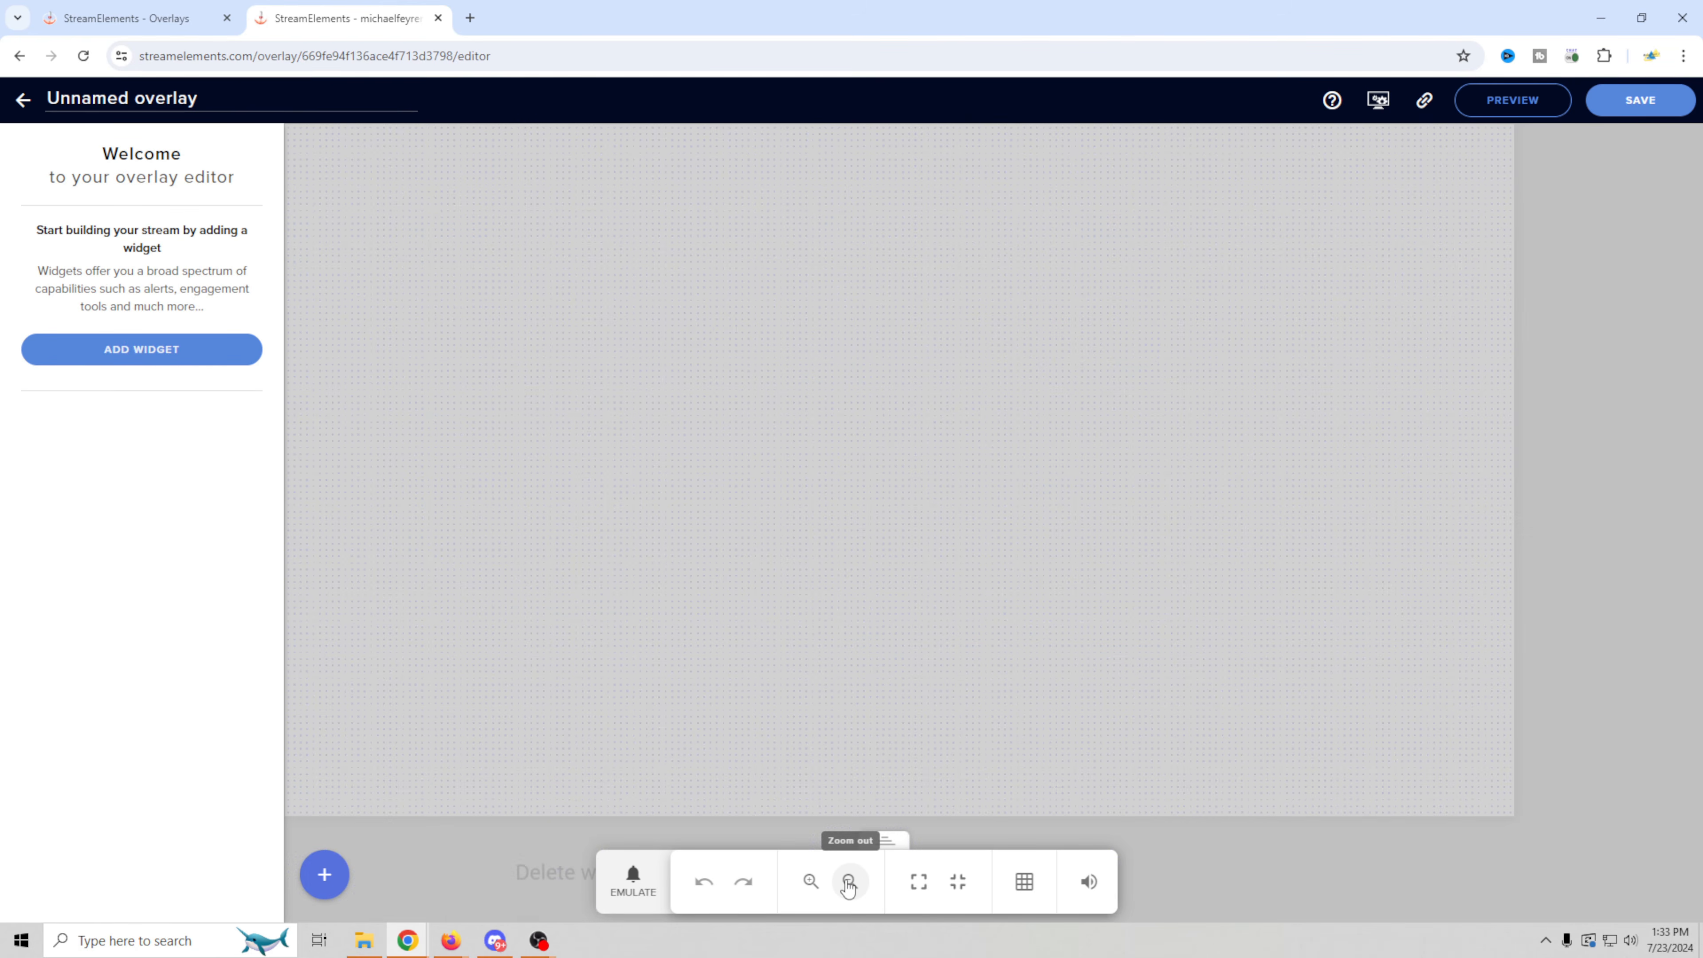
click(850, 882)
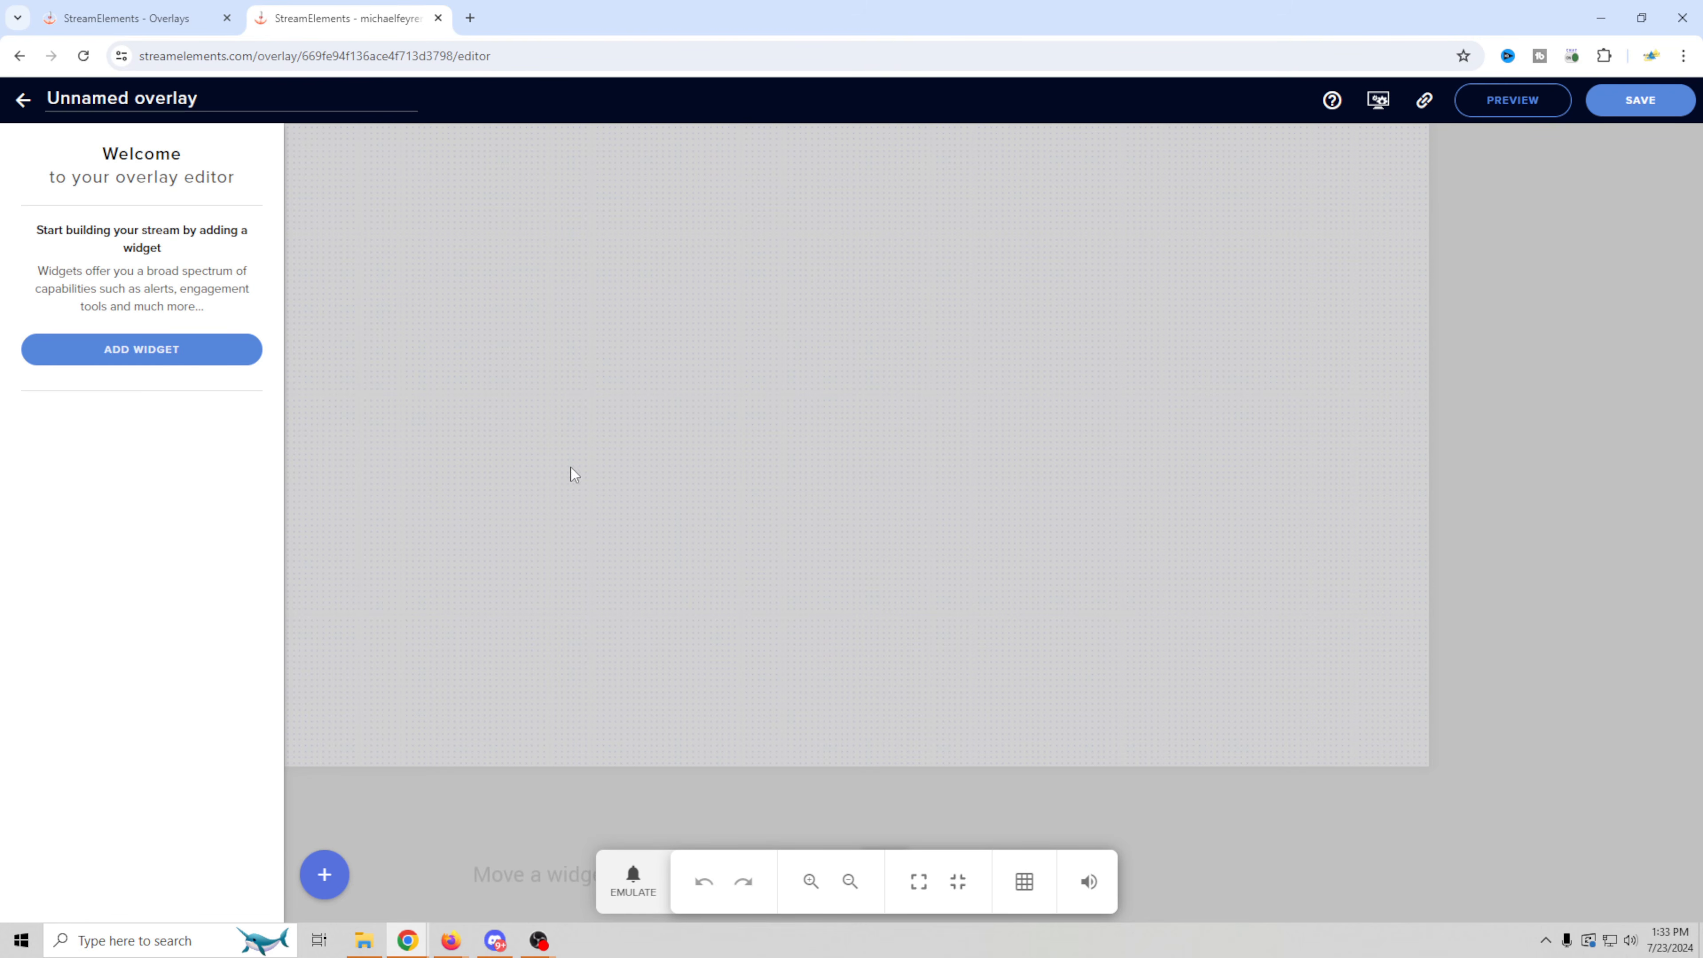
click(173, 356)
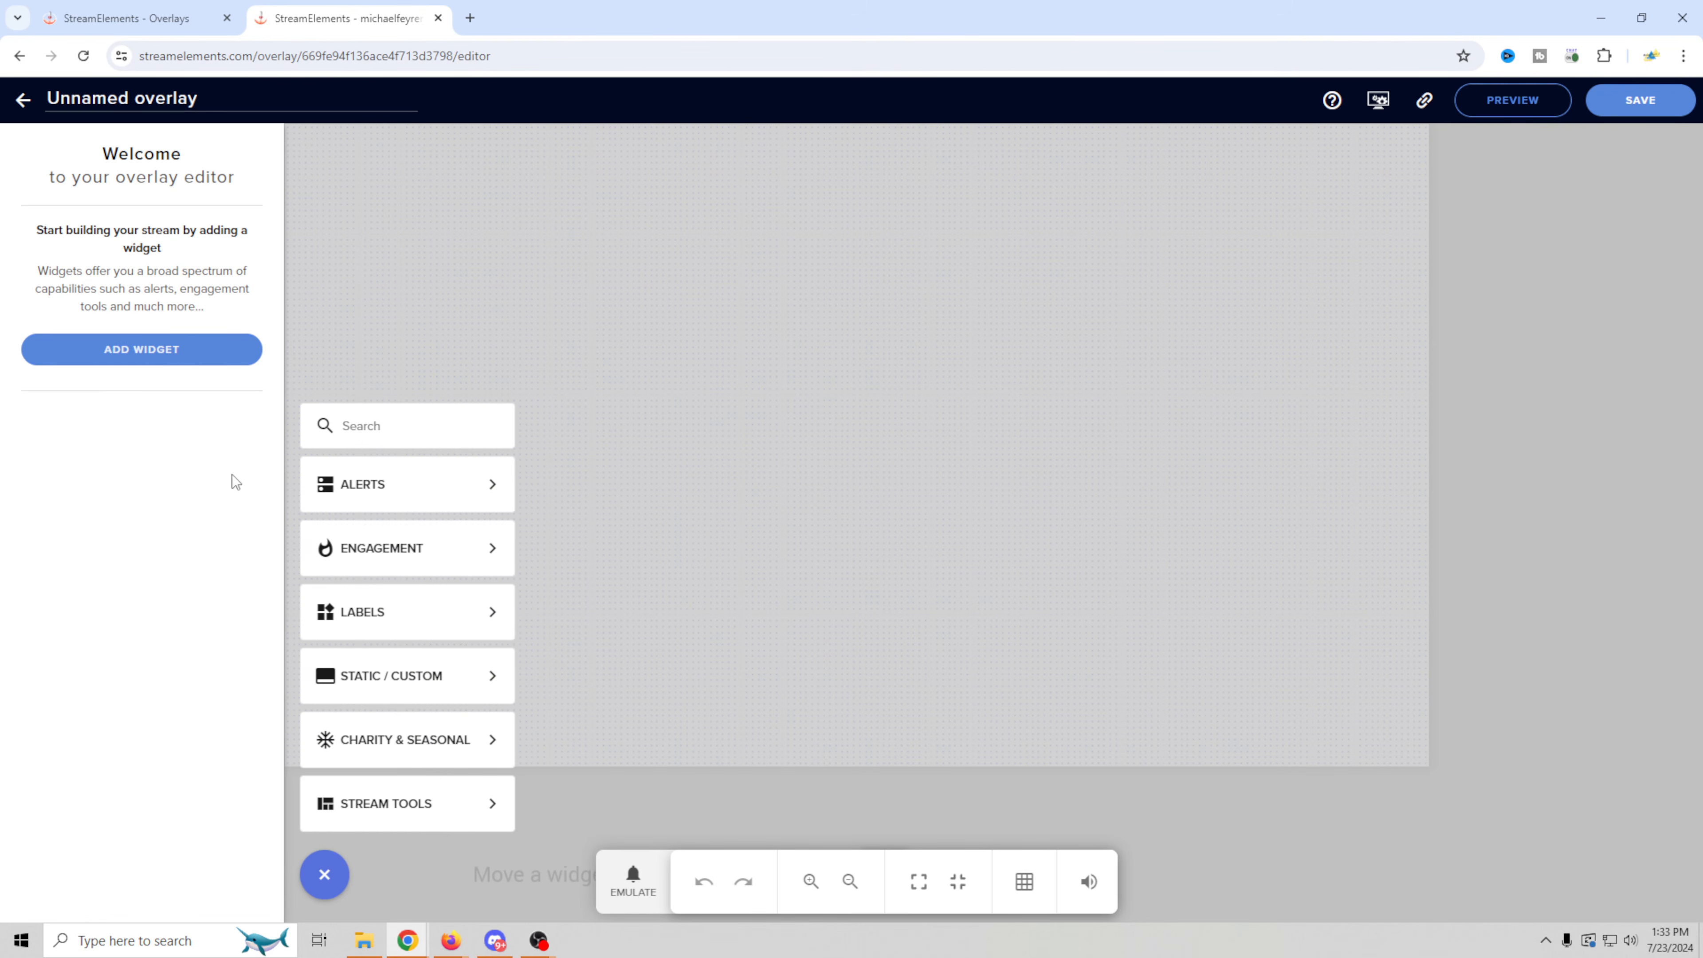
mouse_move(358, 483)
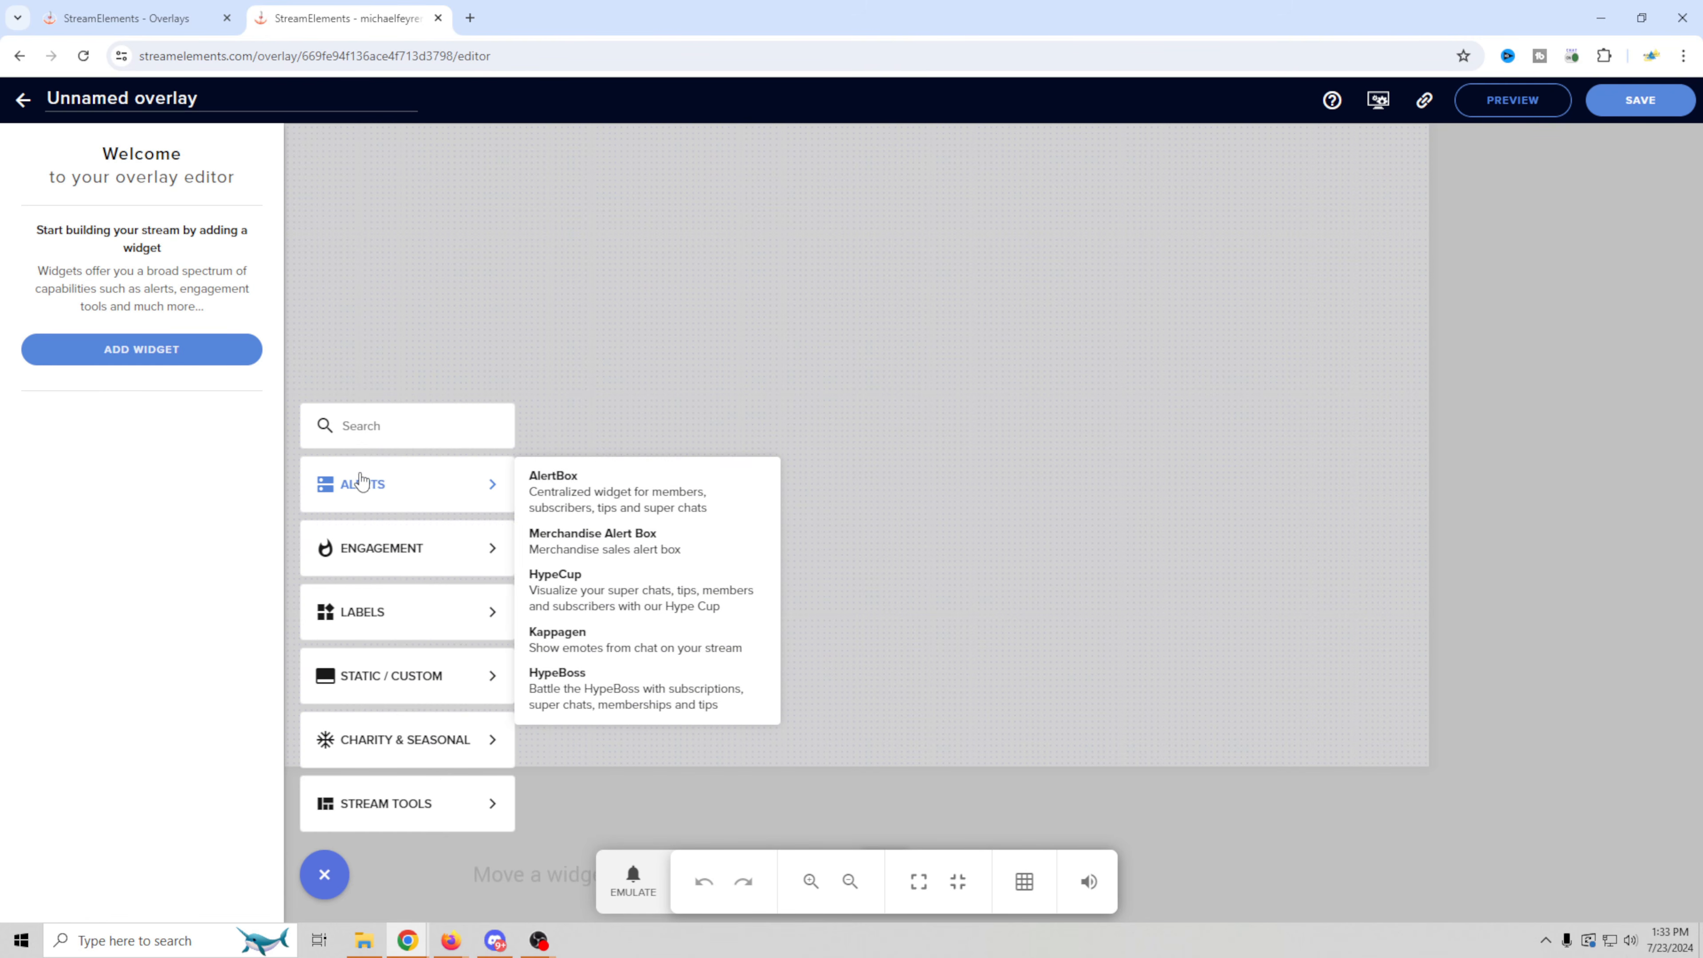
click(582, 504)
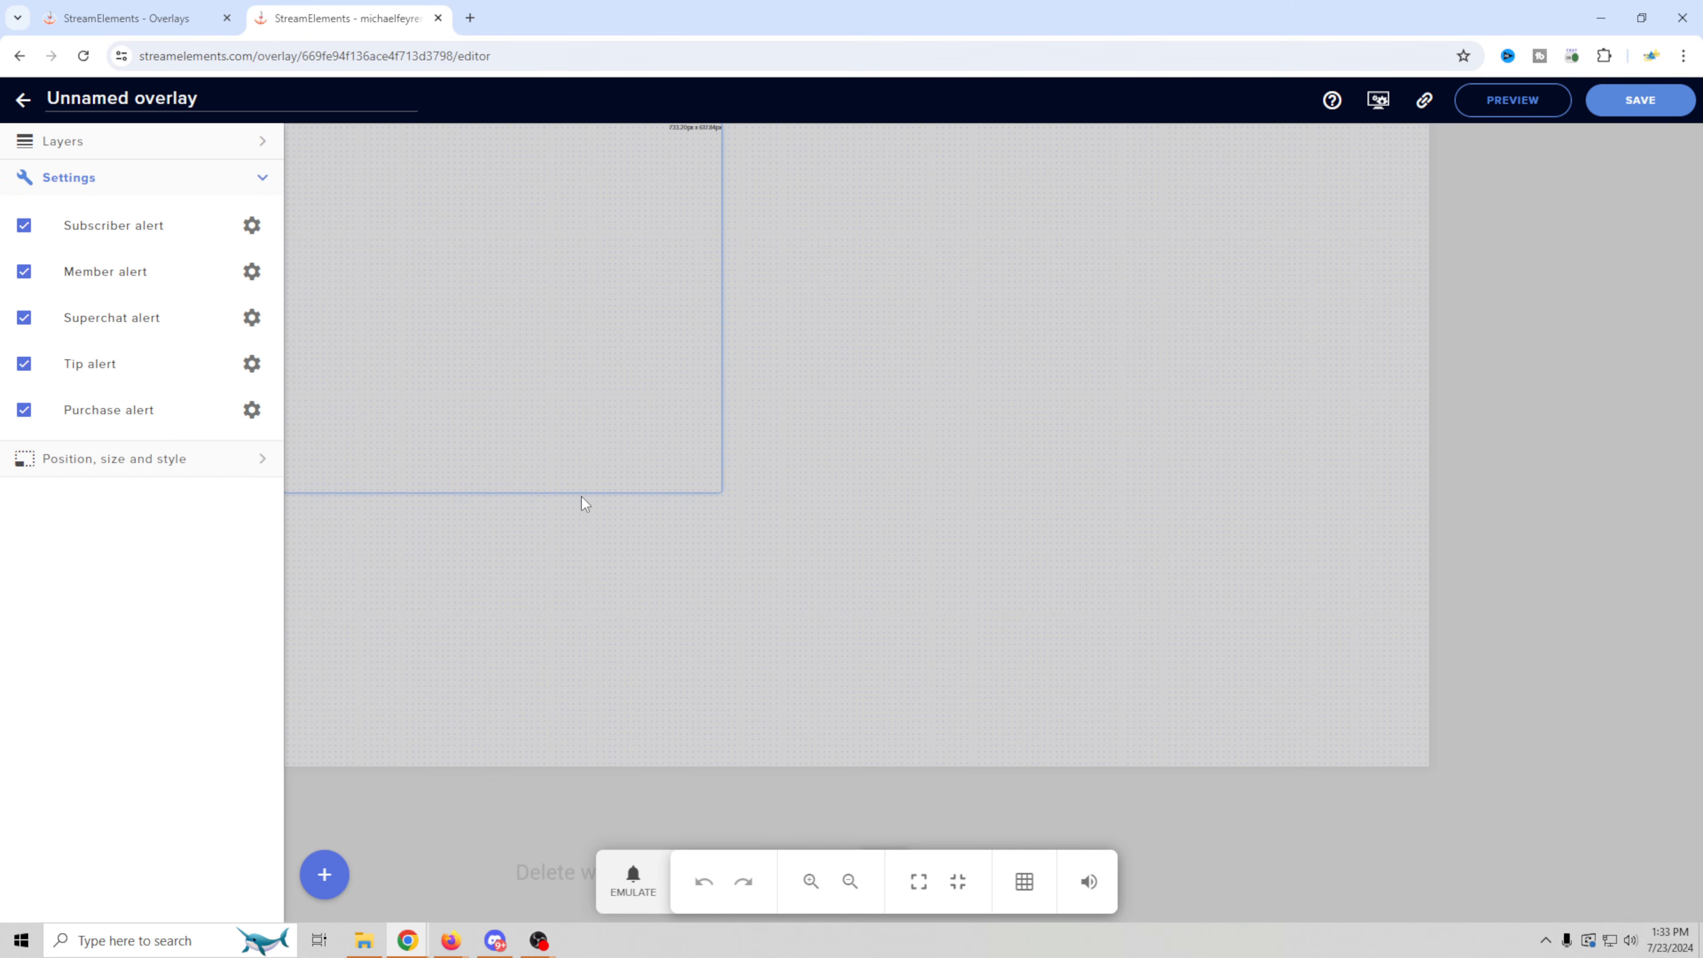
drag(502, 280, 824, 393)
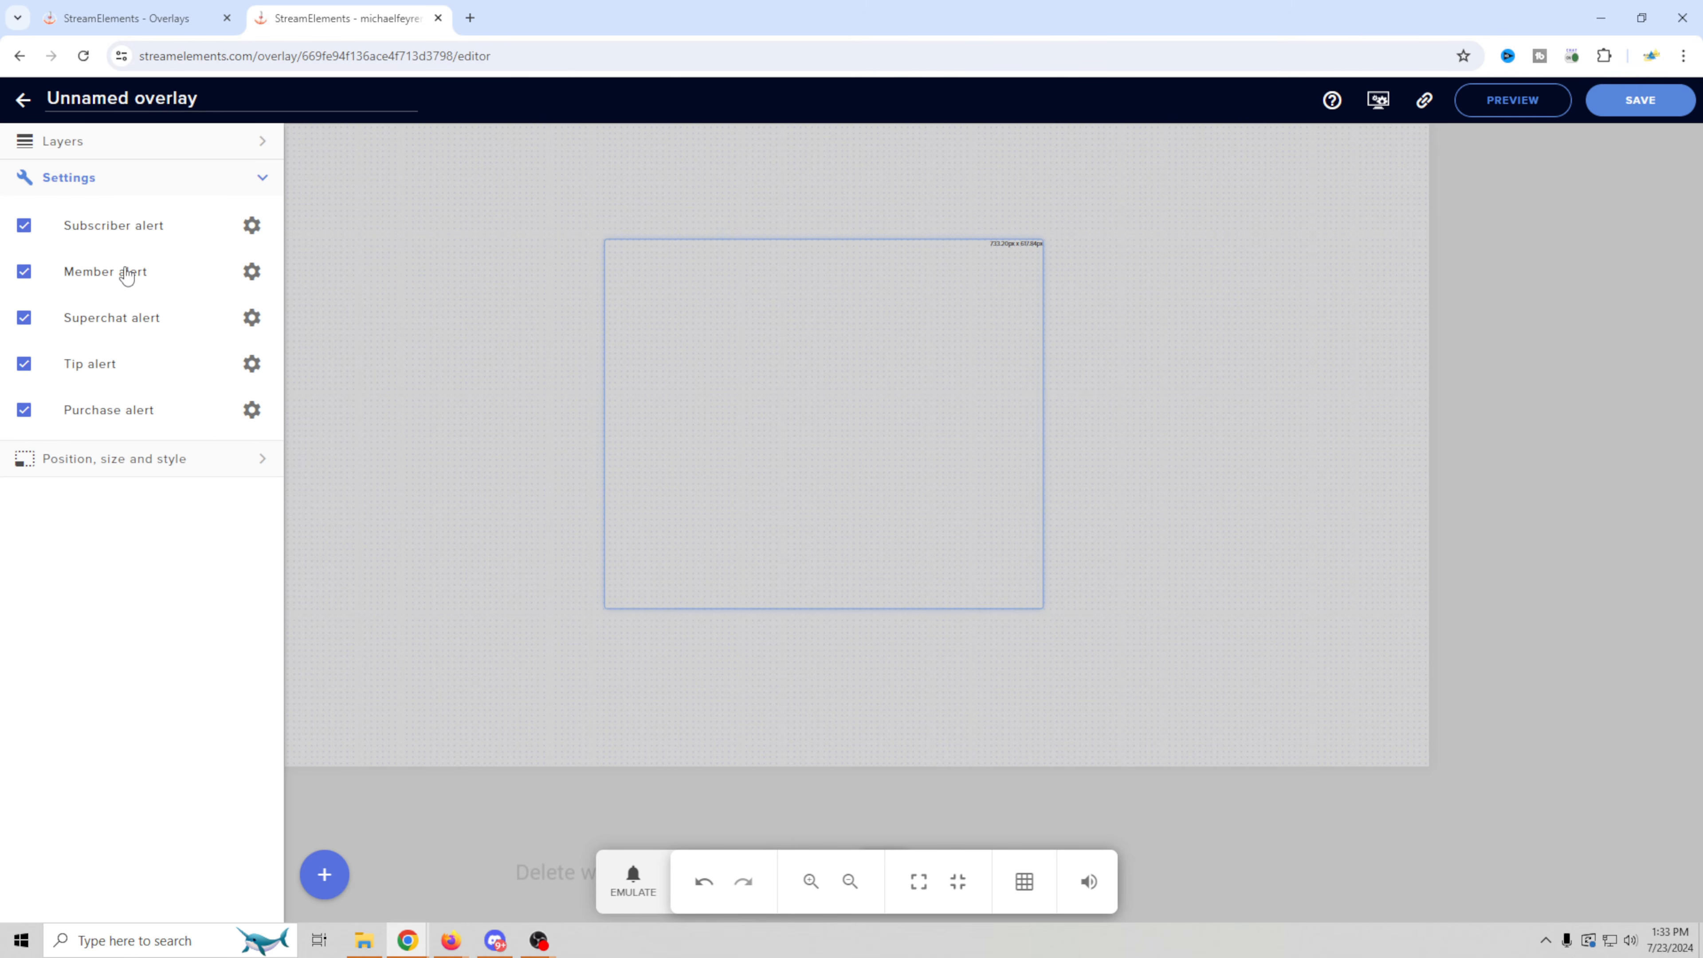
- Disable the superchat, member and purchase alerts in the AlertBox settings
click(24, 318)
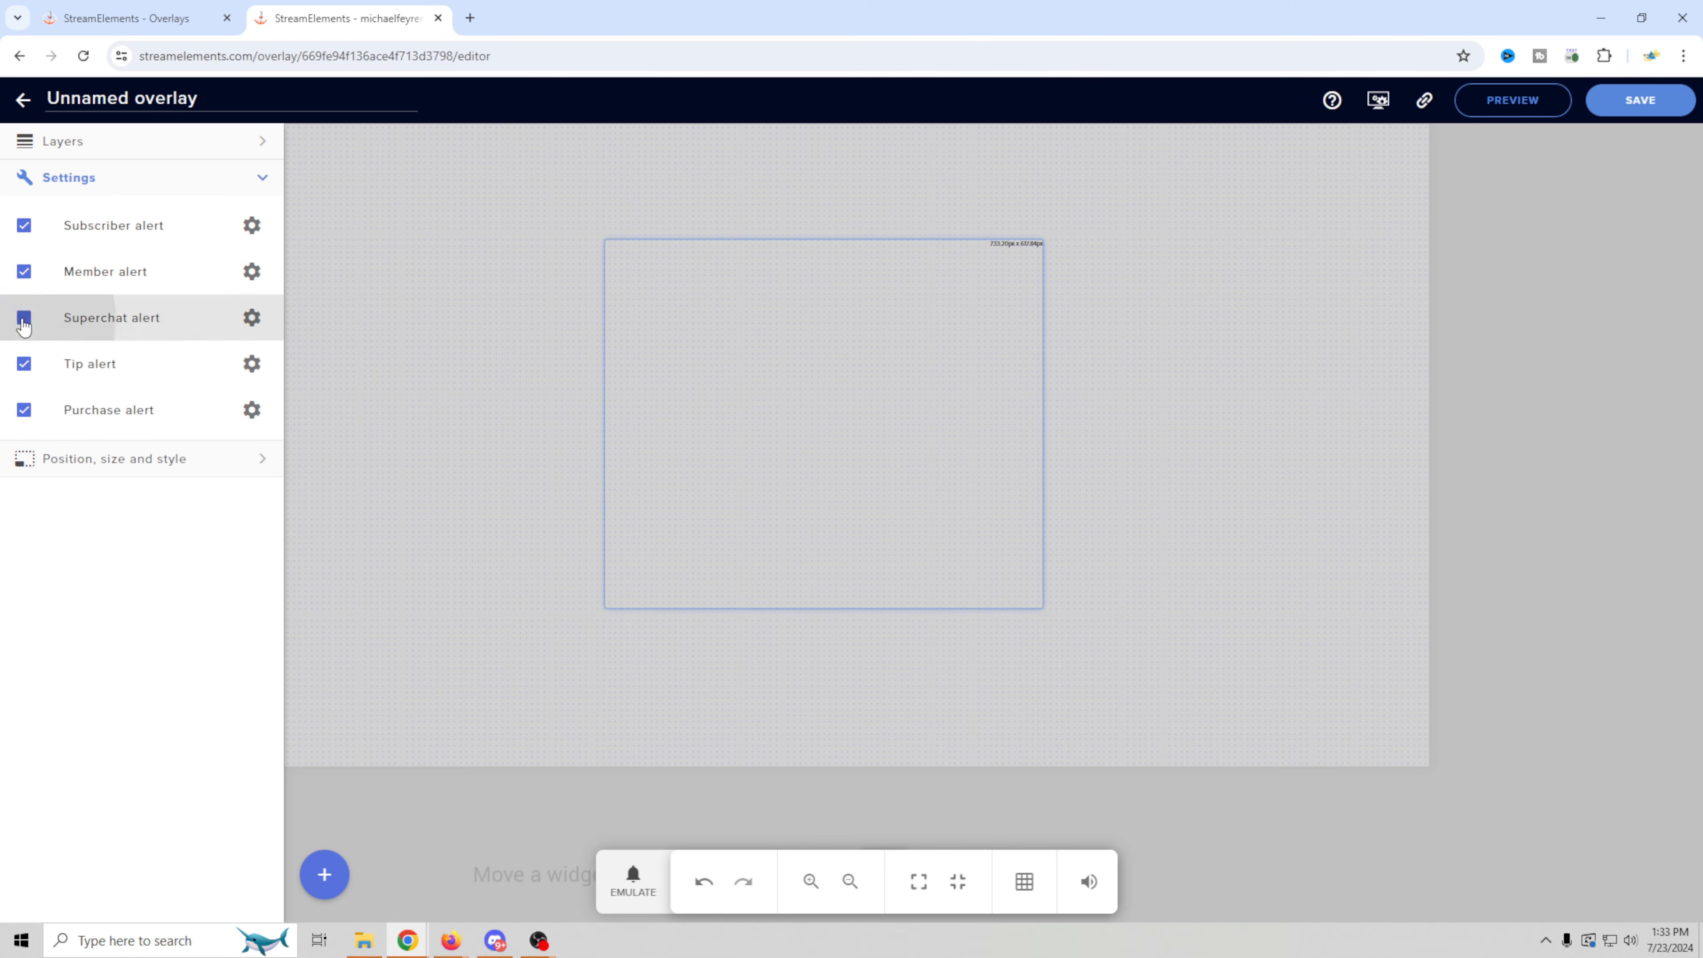
click(24, 272)
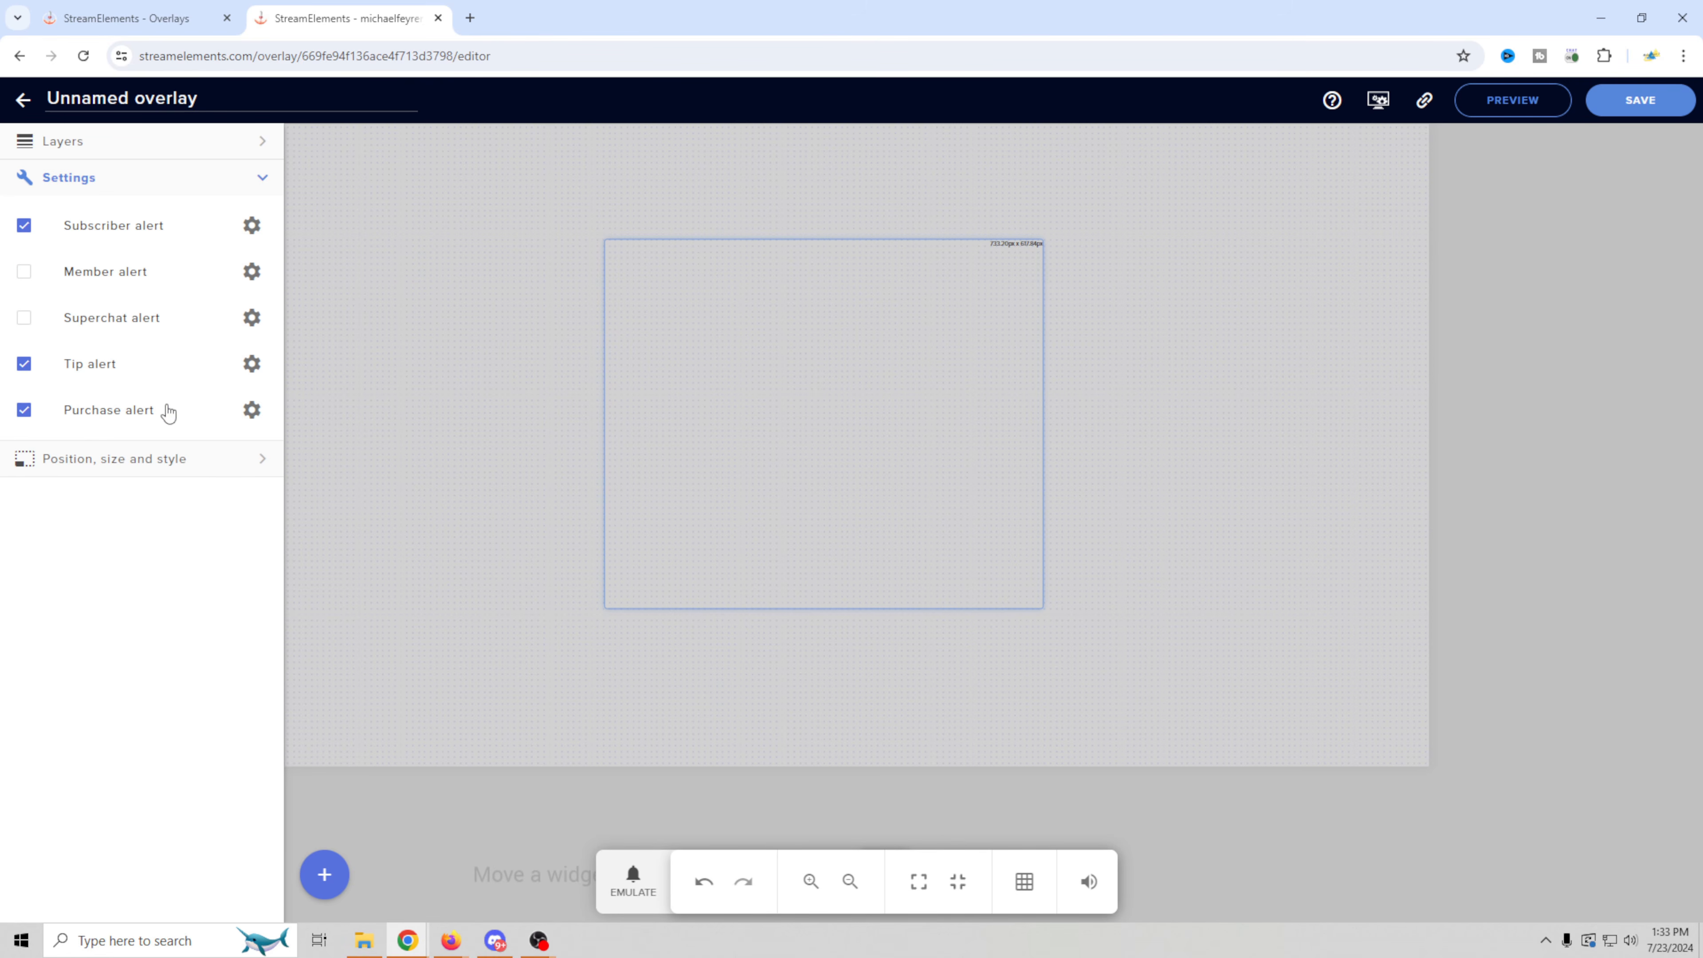
click(24, 410)
- Emulate a subscriber event with the subscriber alert's advanced settings open, and mute the editor's audio
click(252, 225)
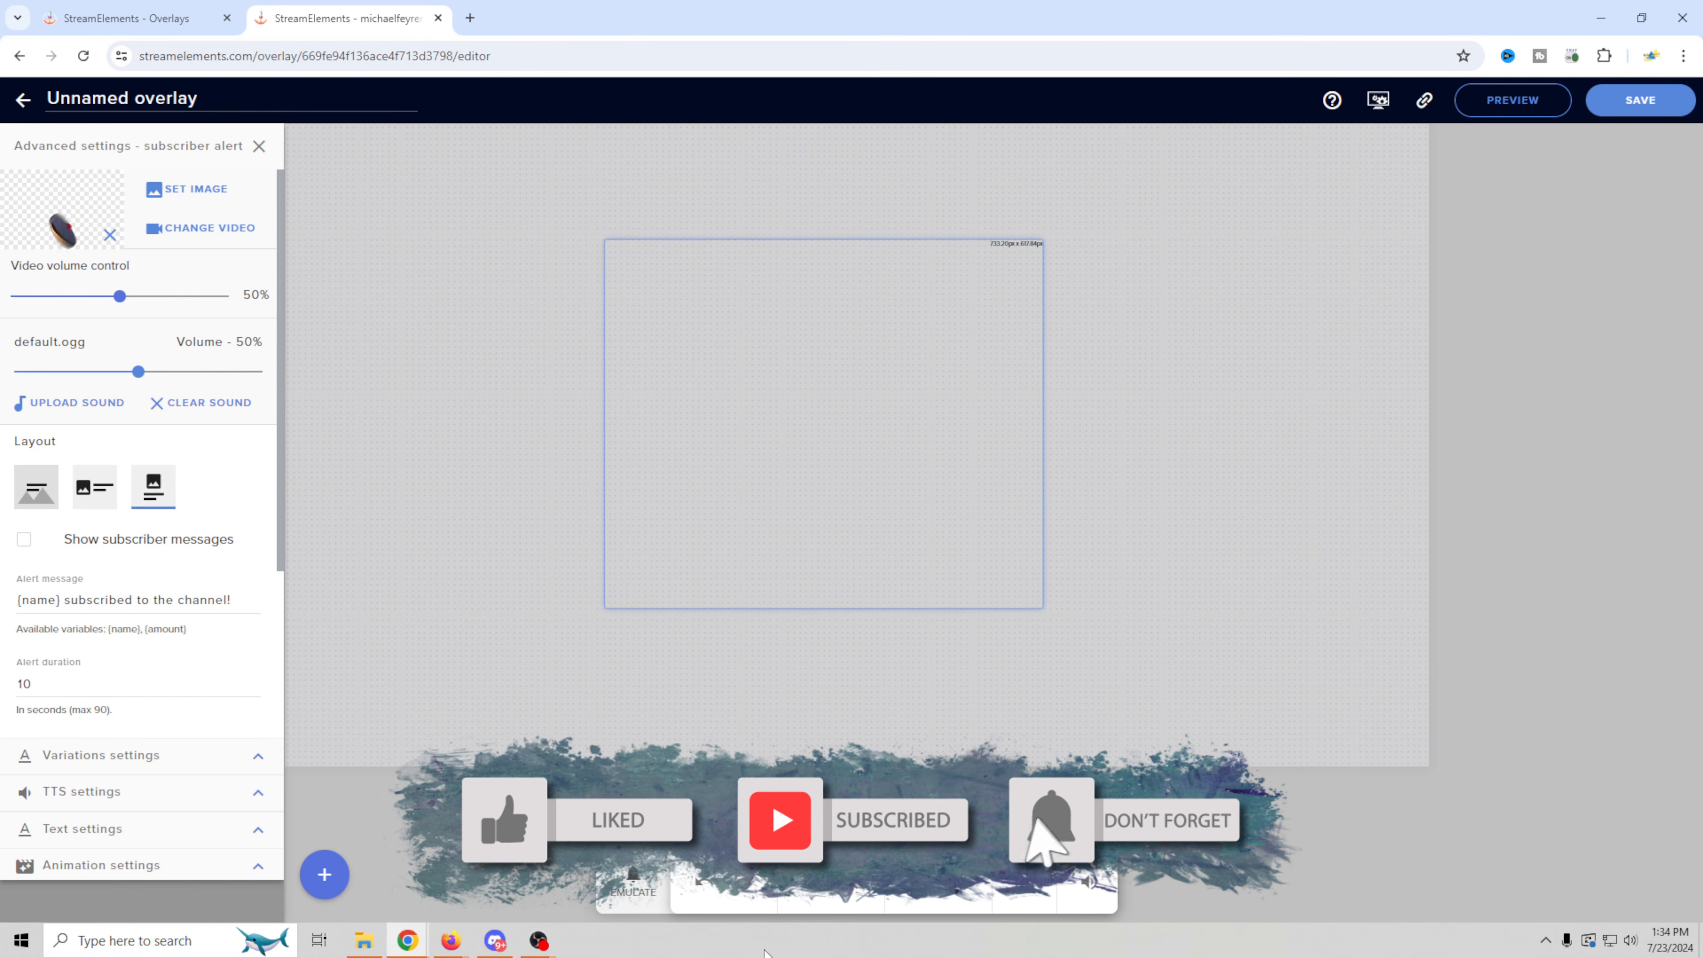
click(610, 895)
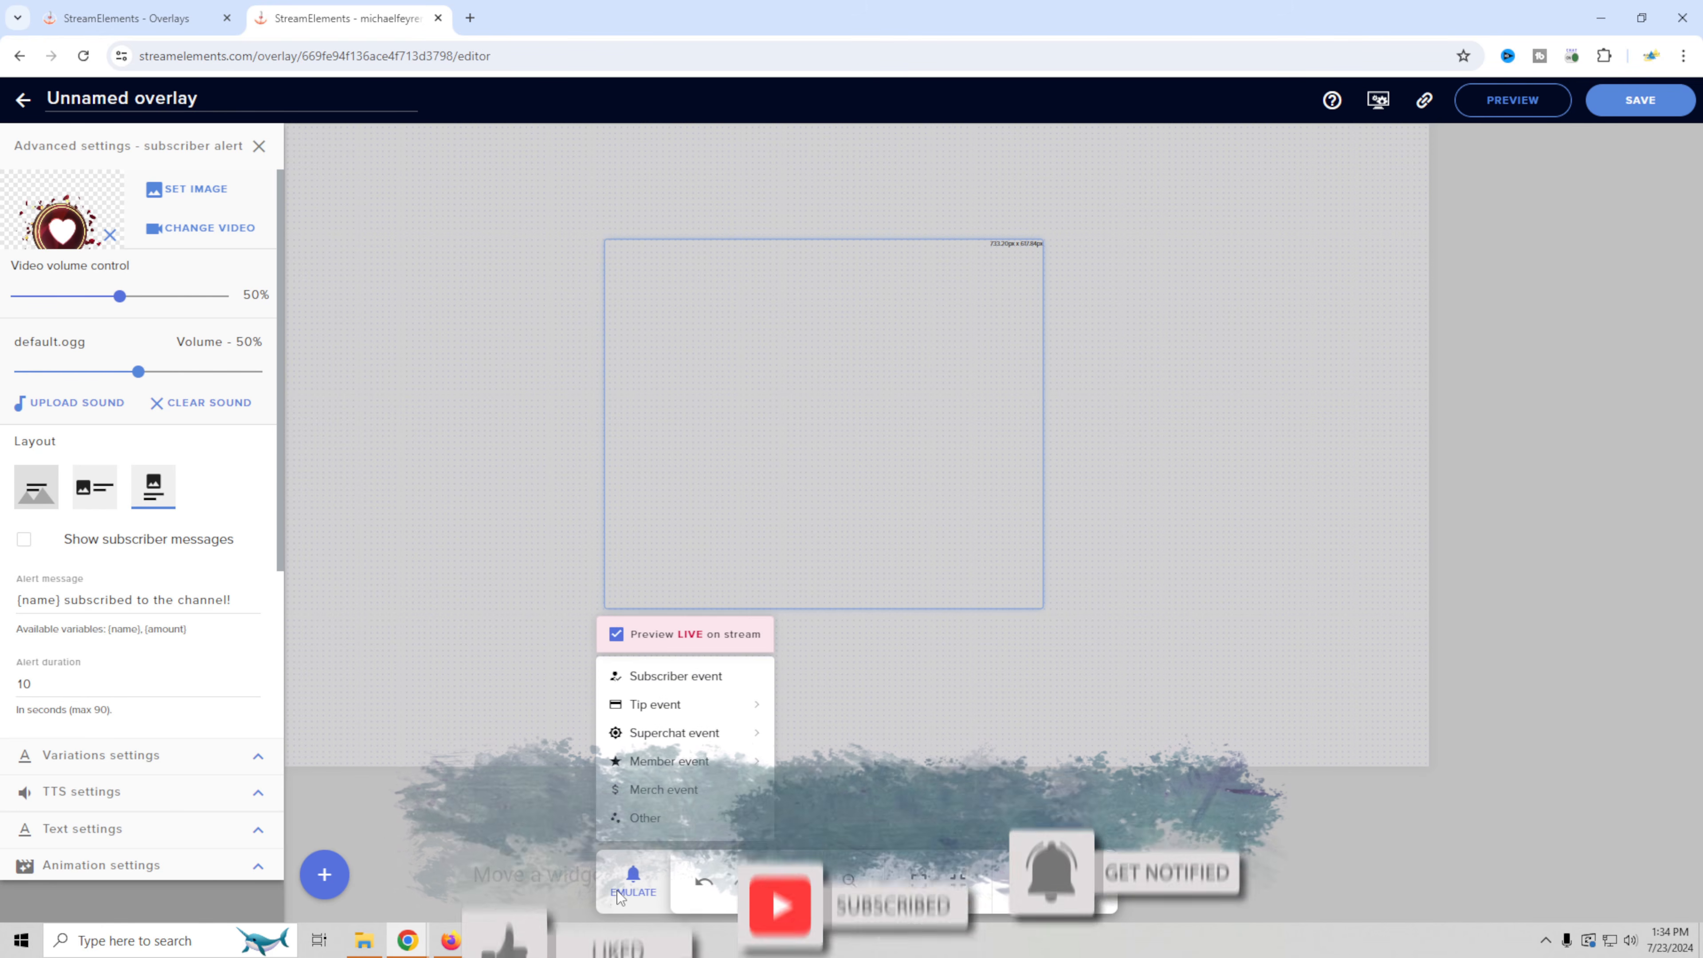
mouse_move(684, 730)
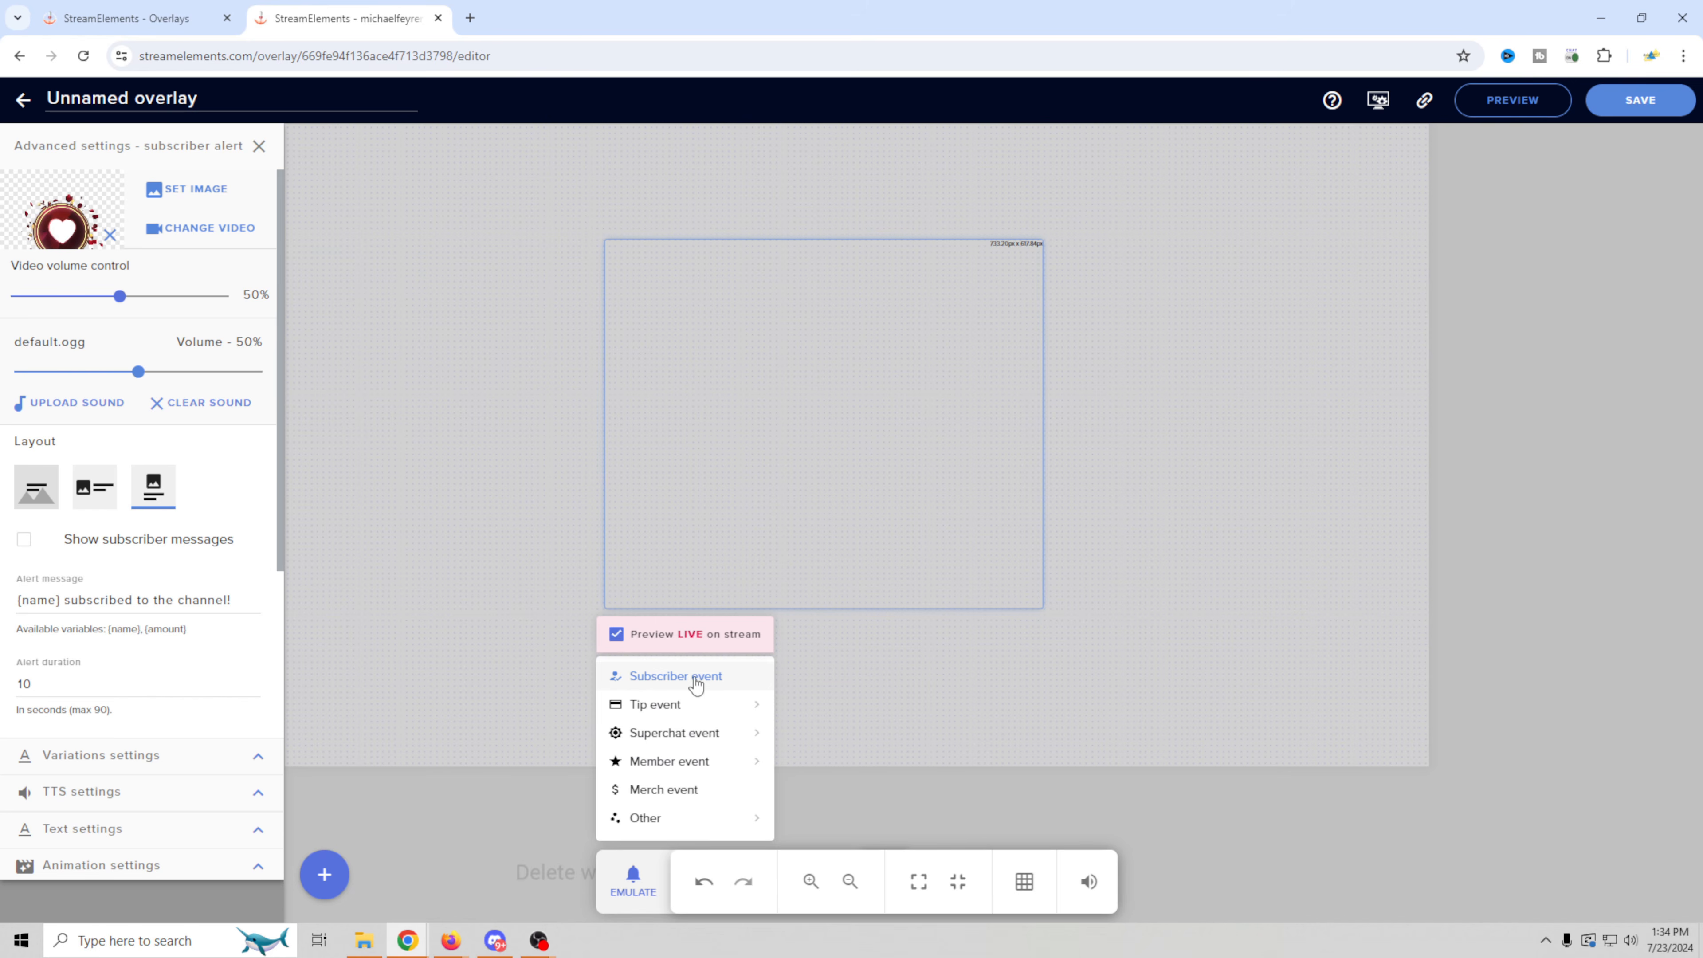
click(676, 675)
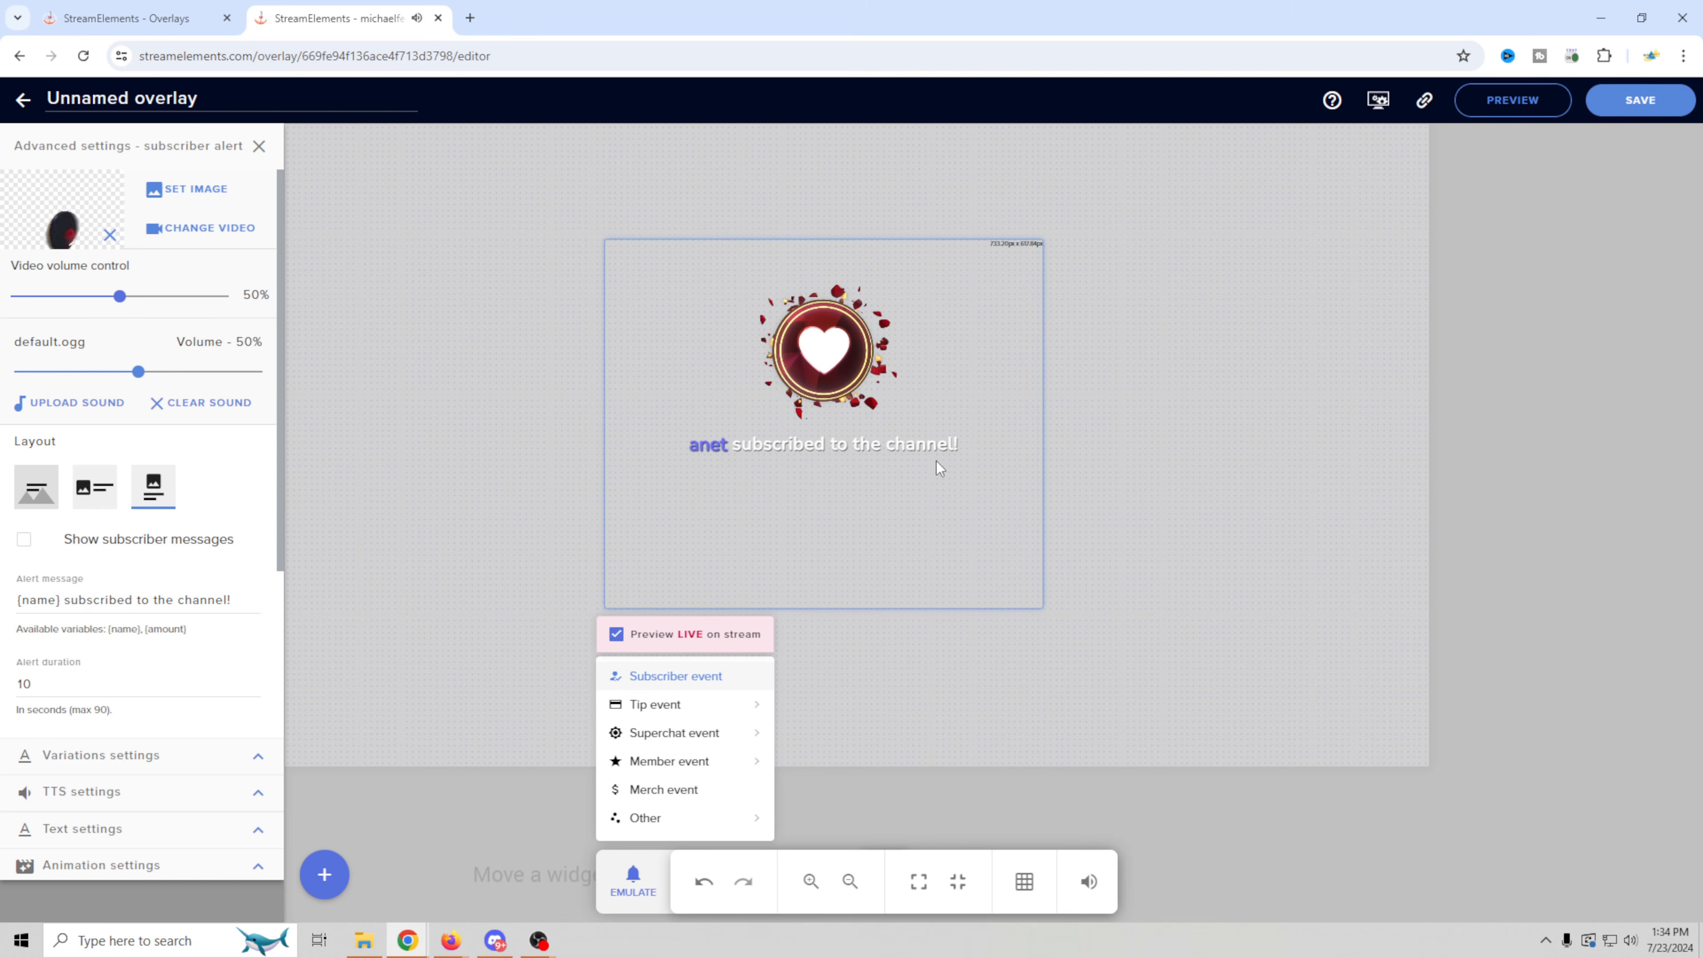
click(1100, 887)
click(1100, 887)
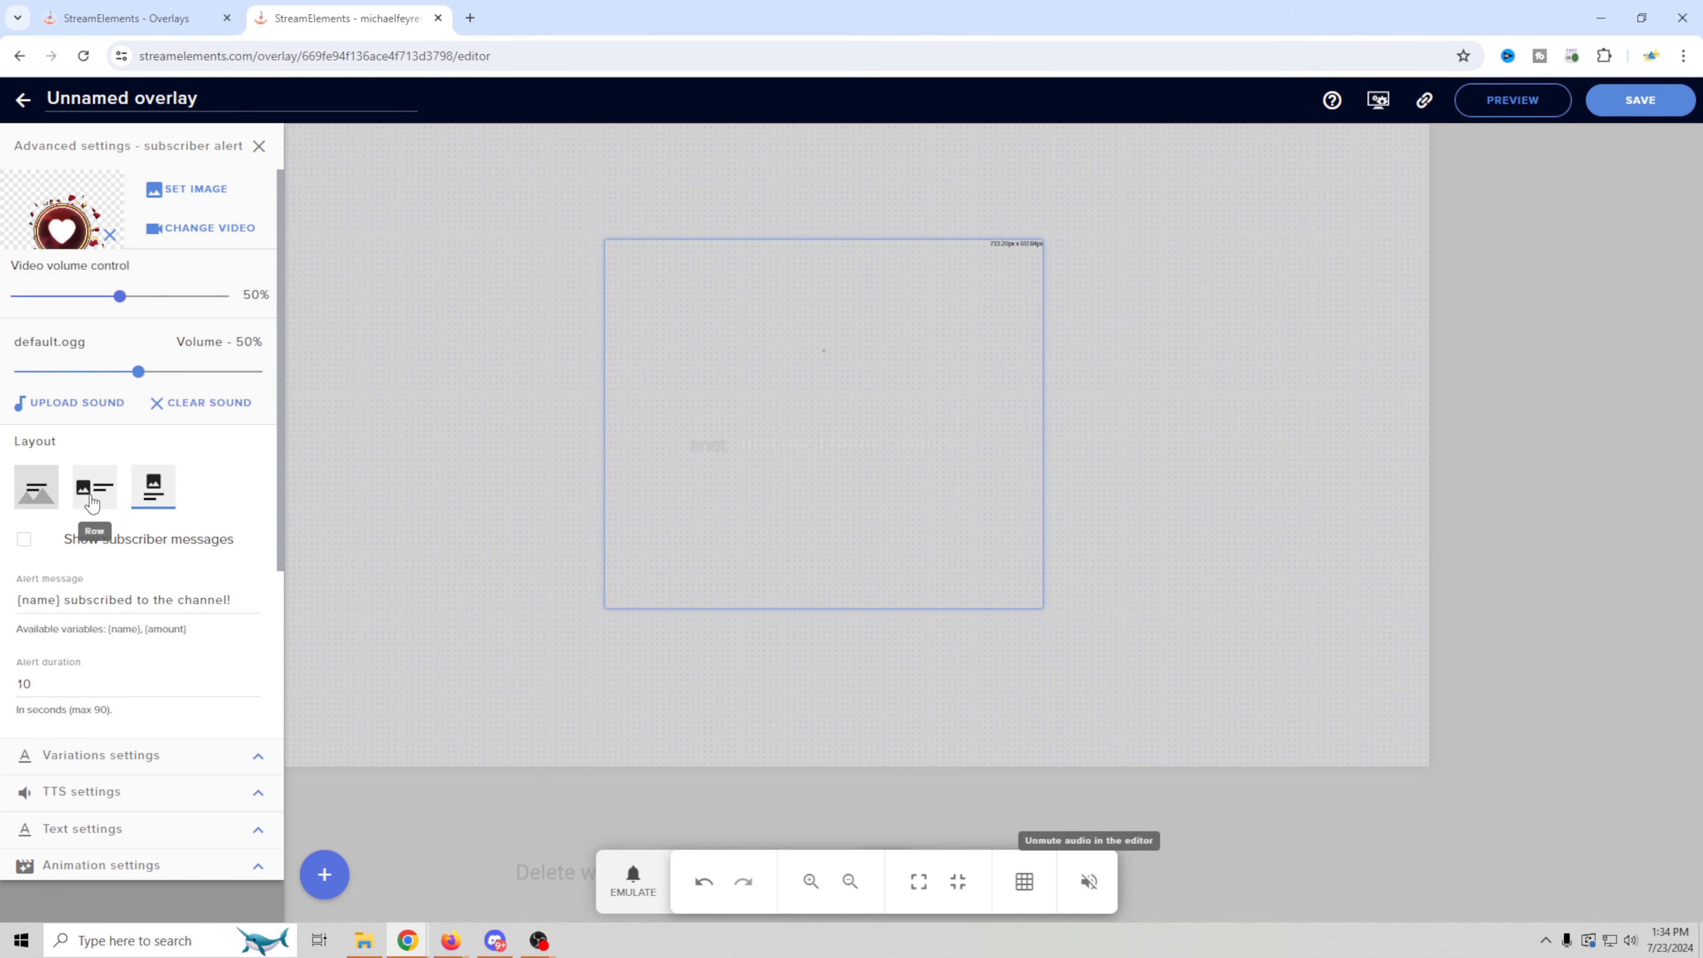
- Test the subscriber alert's row layout with an emulated subscriber event, and set the layout to text over image
click(79, 497)
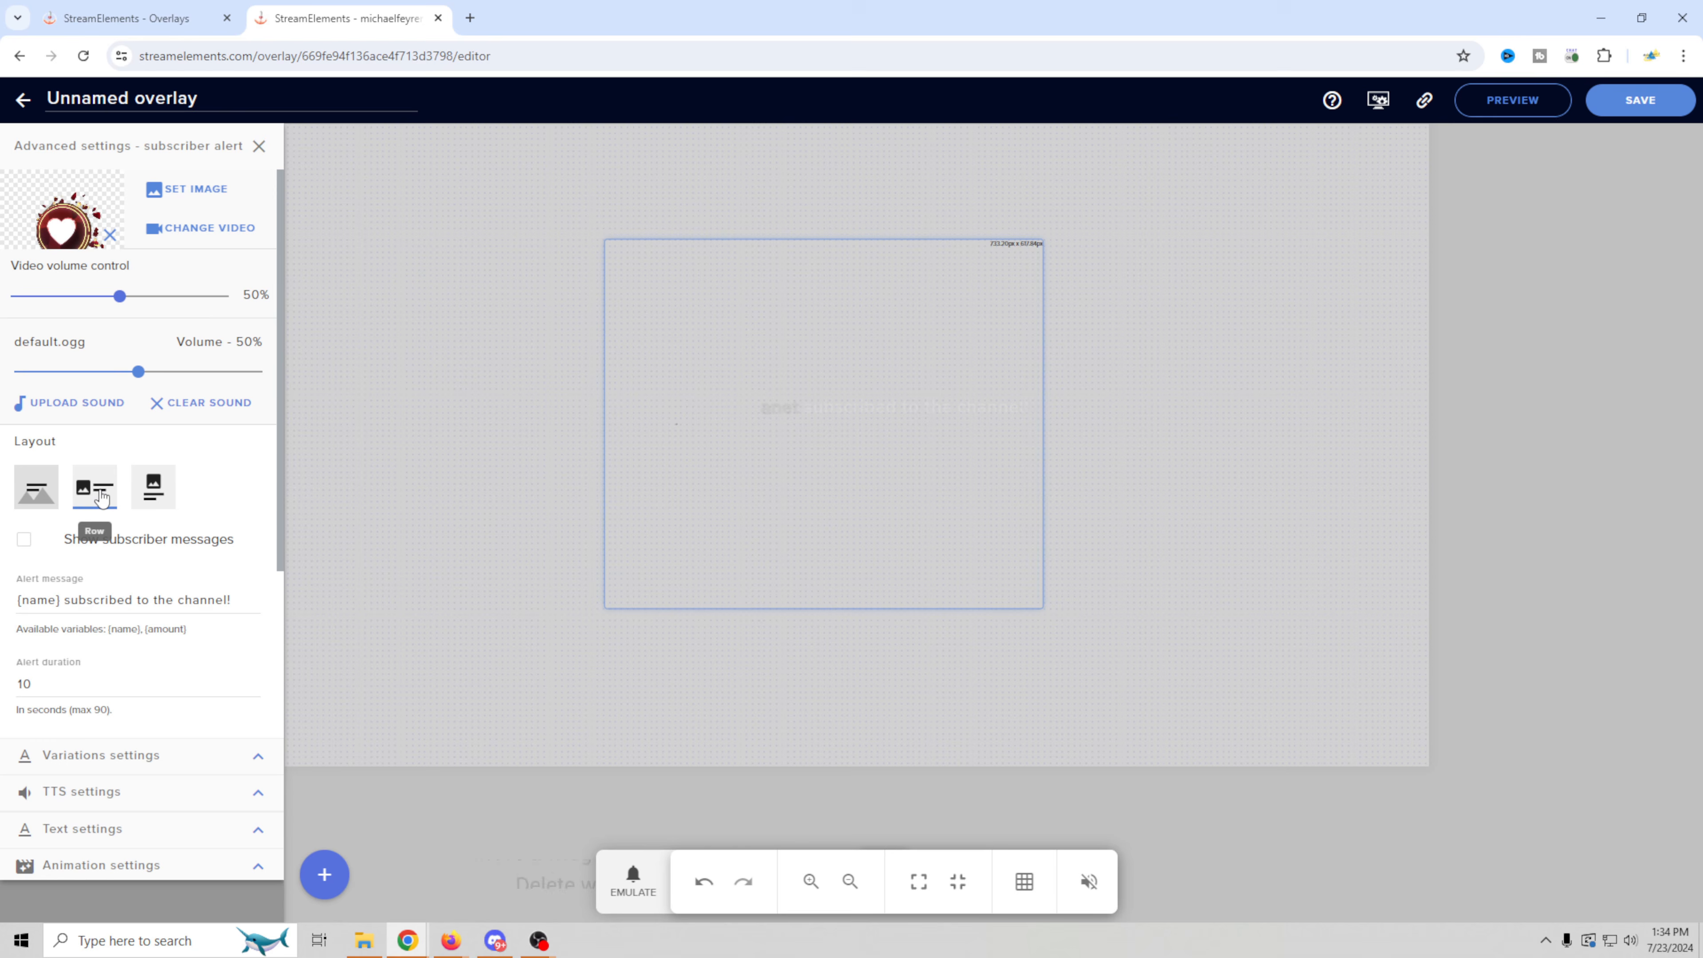
click(634, 869)
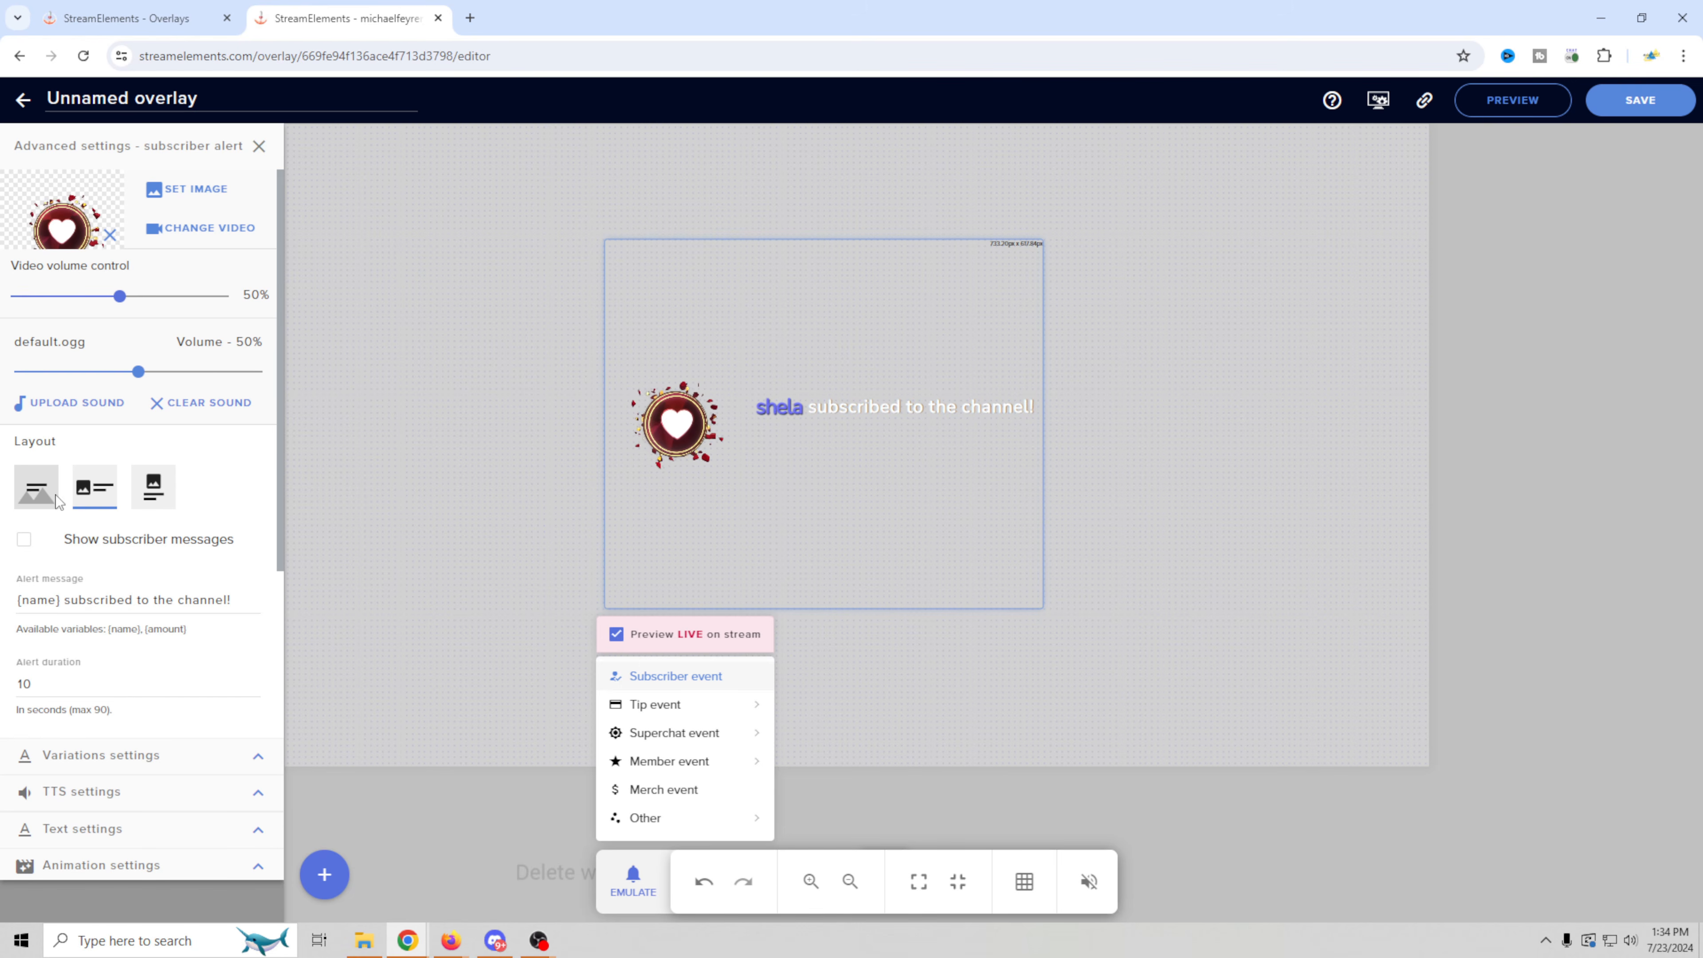
click(41, 504)
click(37, 512)
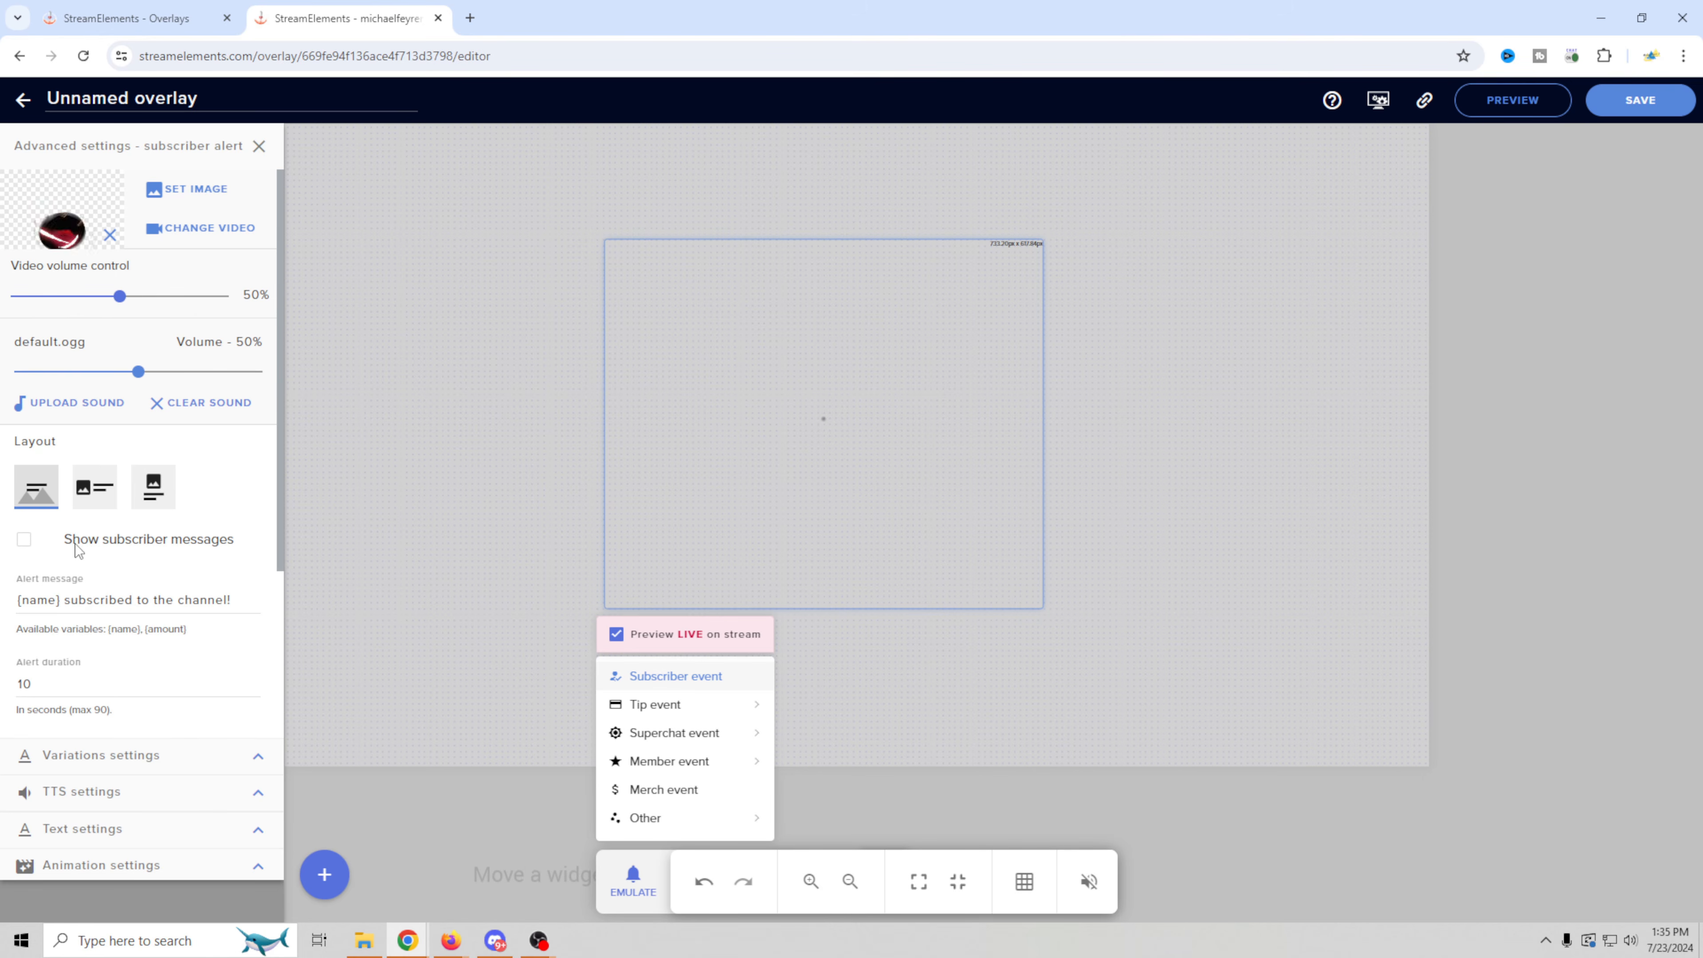
- Examine the channel's activity feed for recent YouTube subscriptions and older follows, bits and other events
click(185, 21)
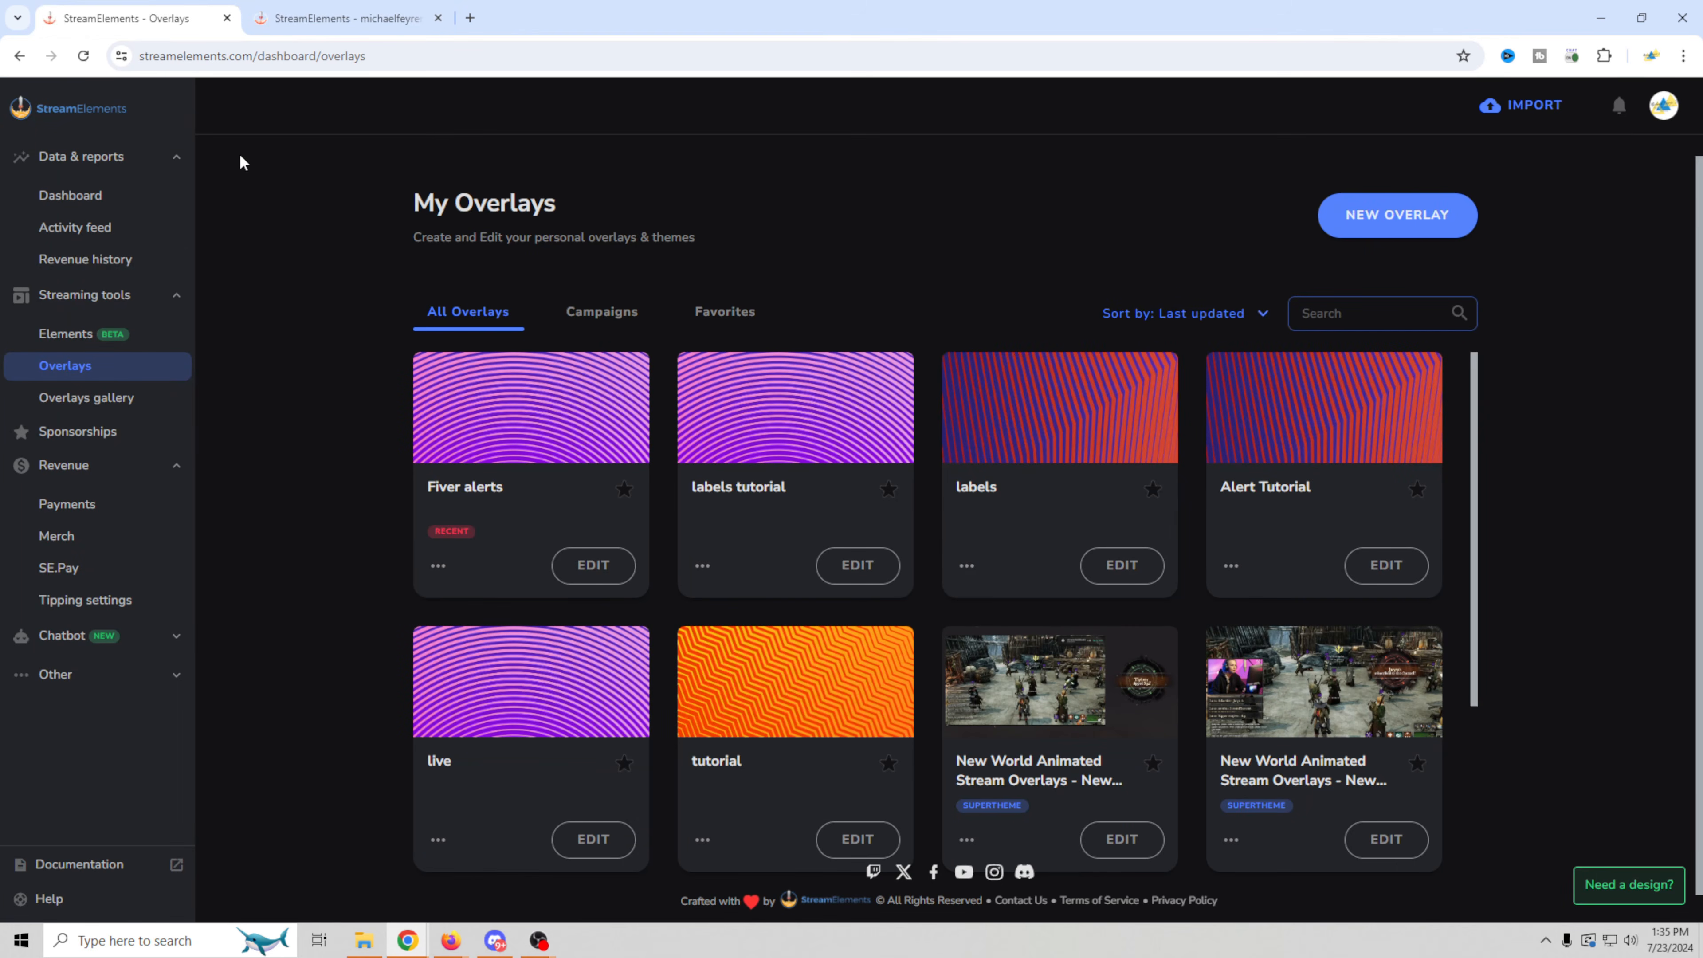
click(79, 231)
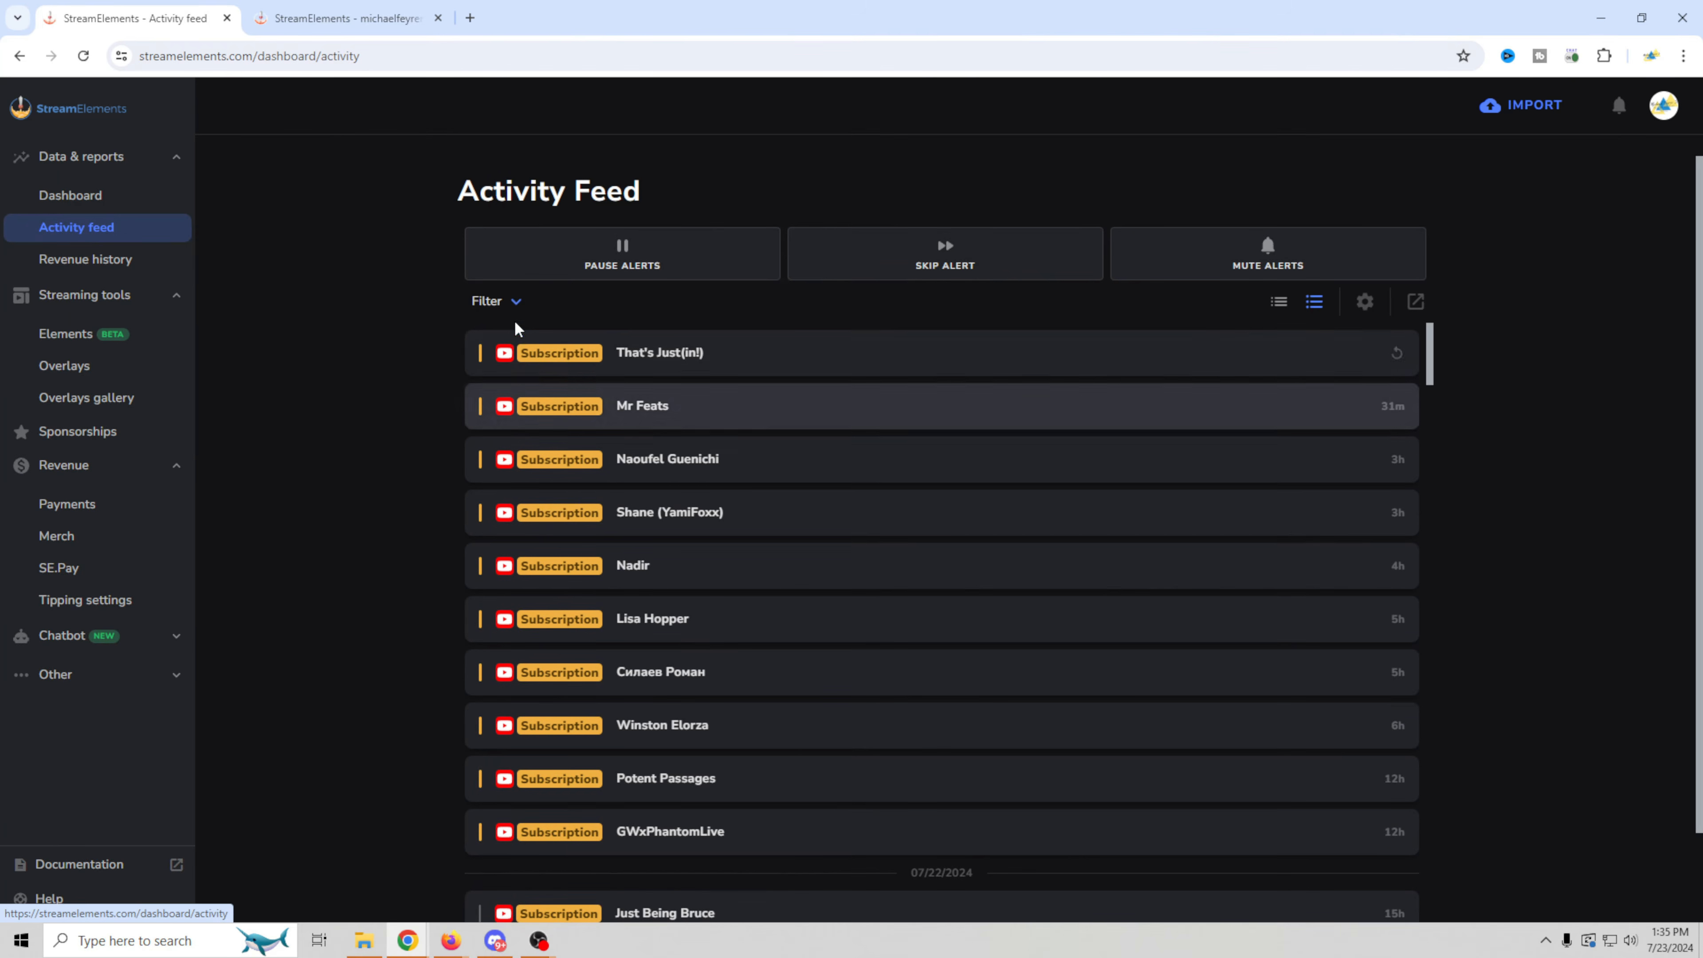
scroll(768, 510, down, 10)
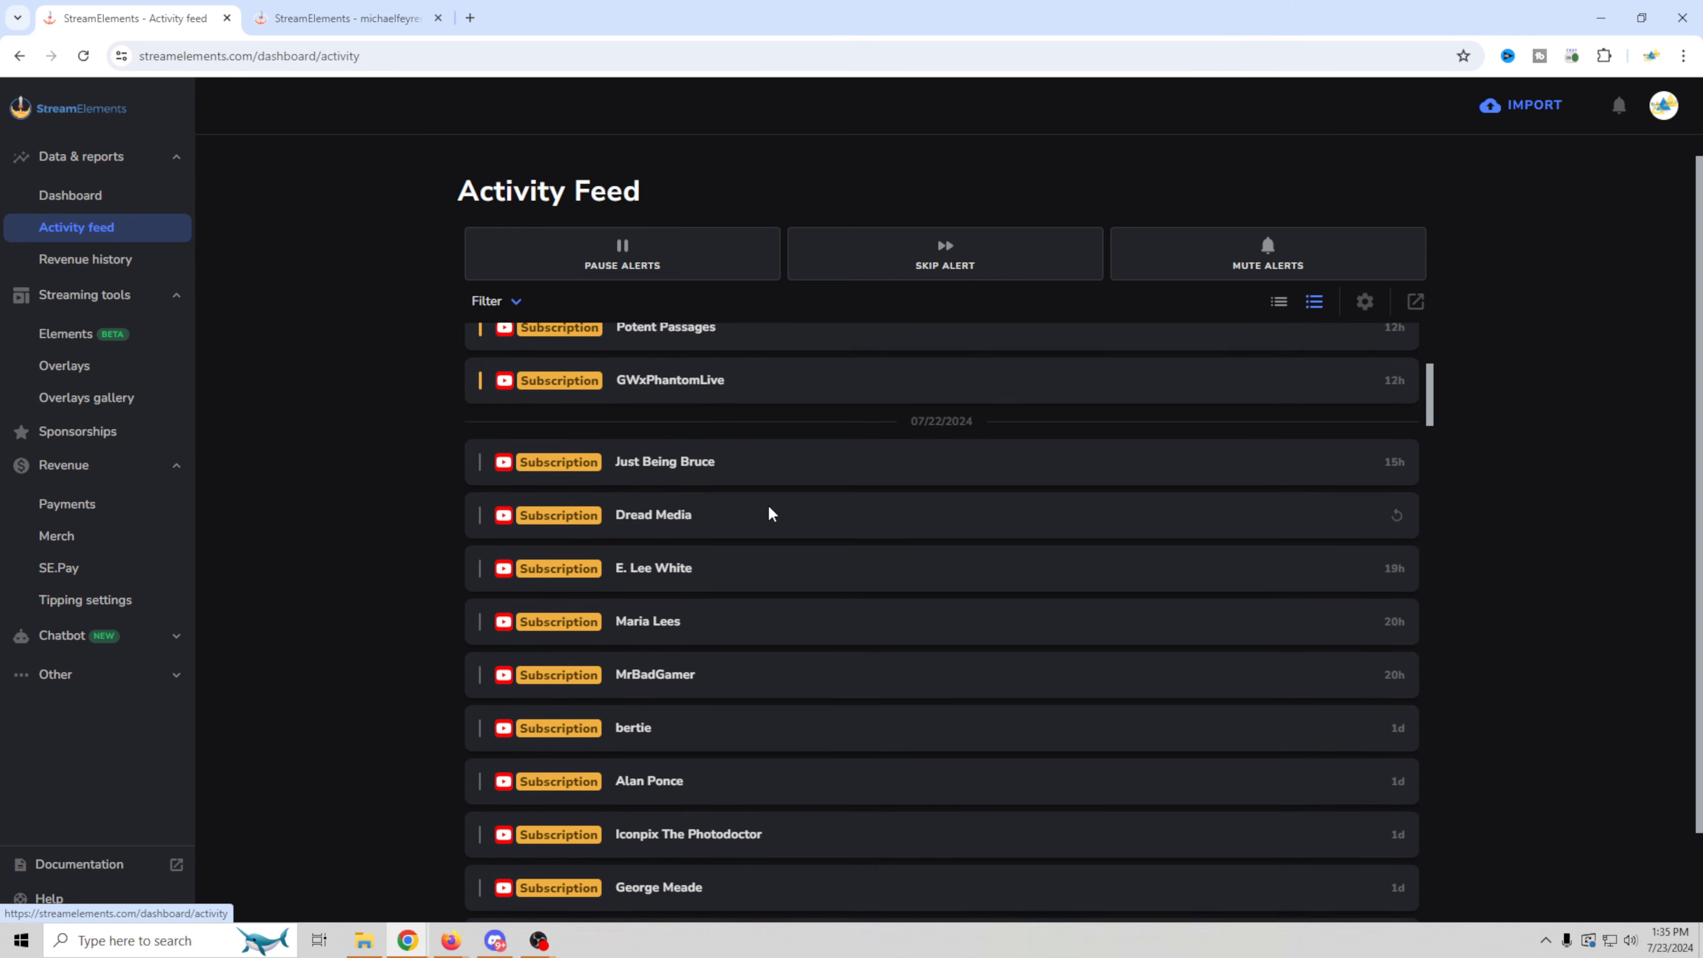
scroll(768, 506, down, 15)
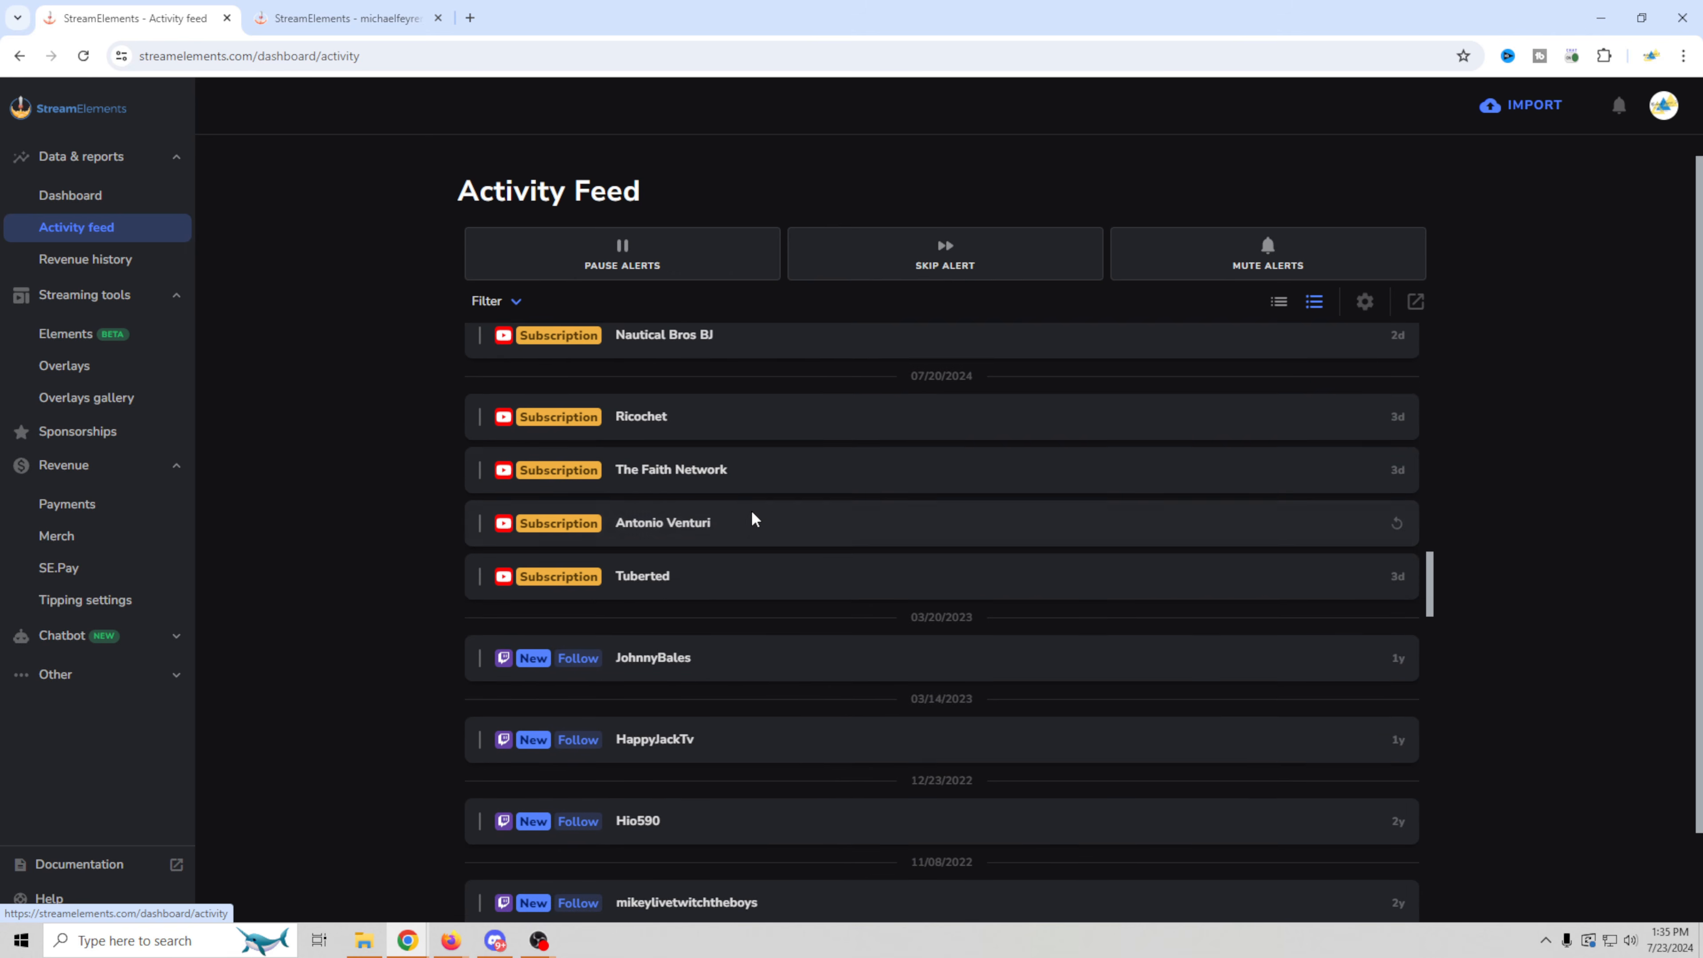
scroll(752, 517, down, 15)
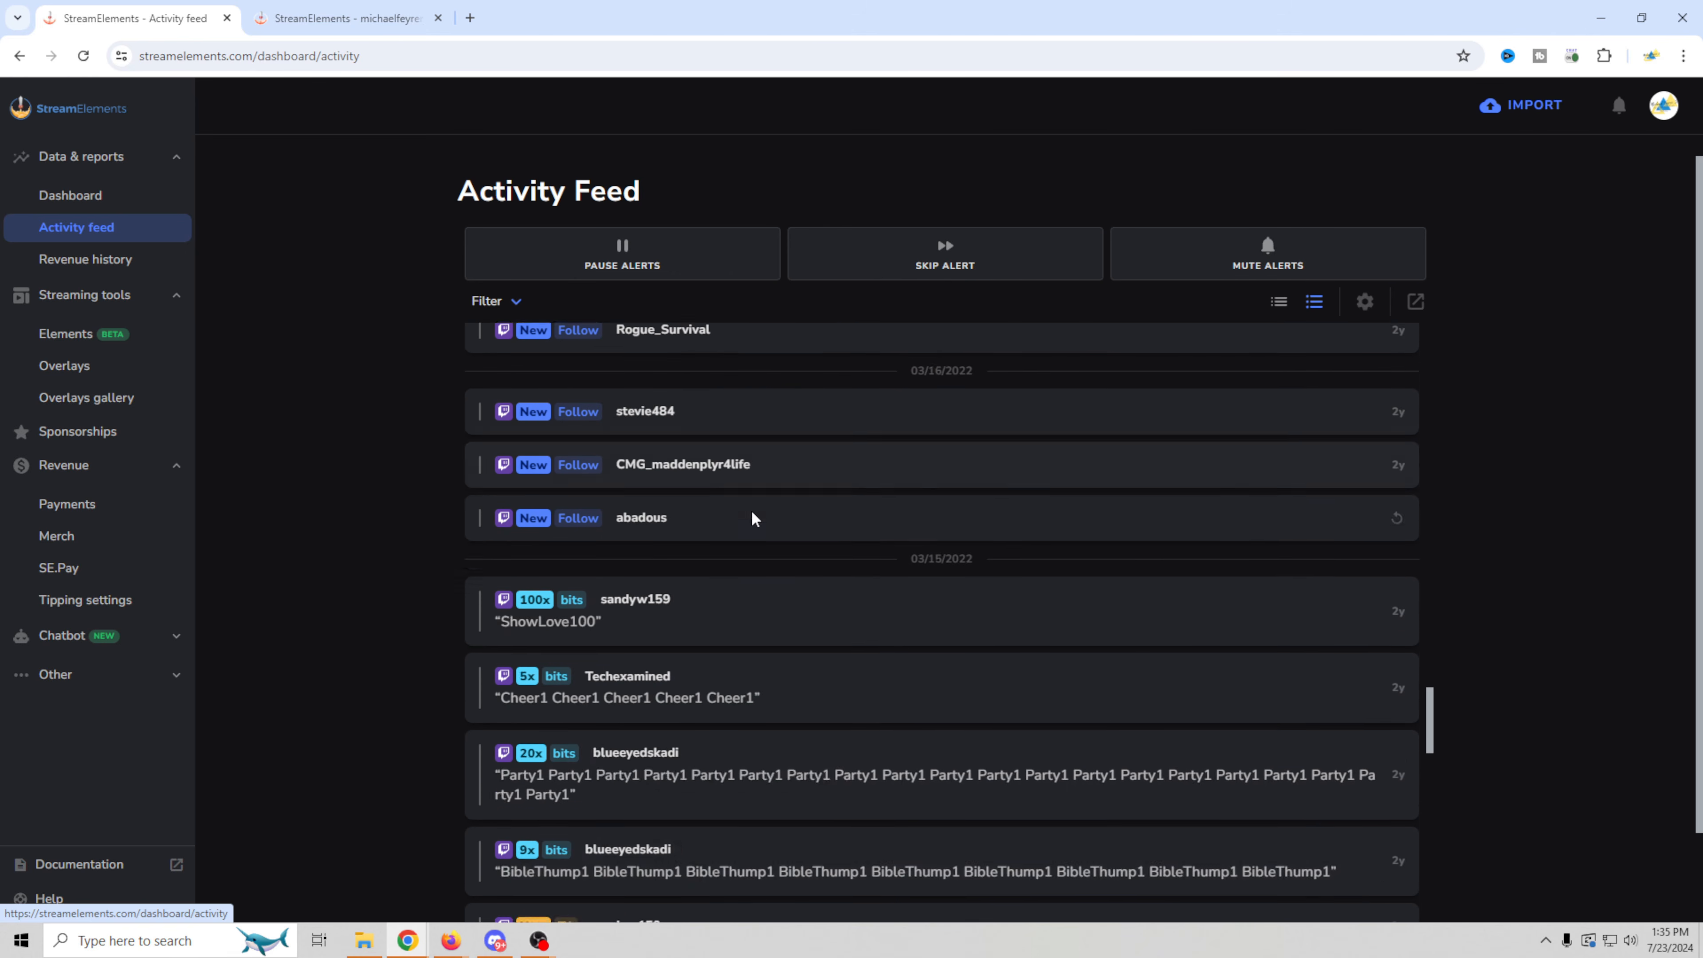
scroll(693, 696, down, 10)
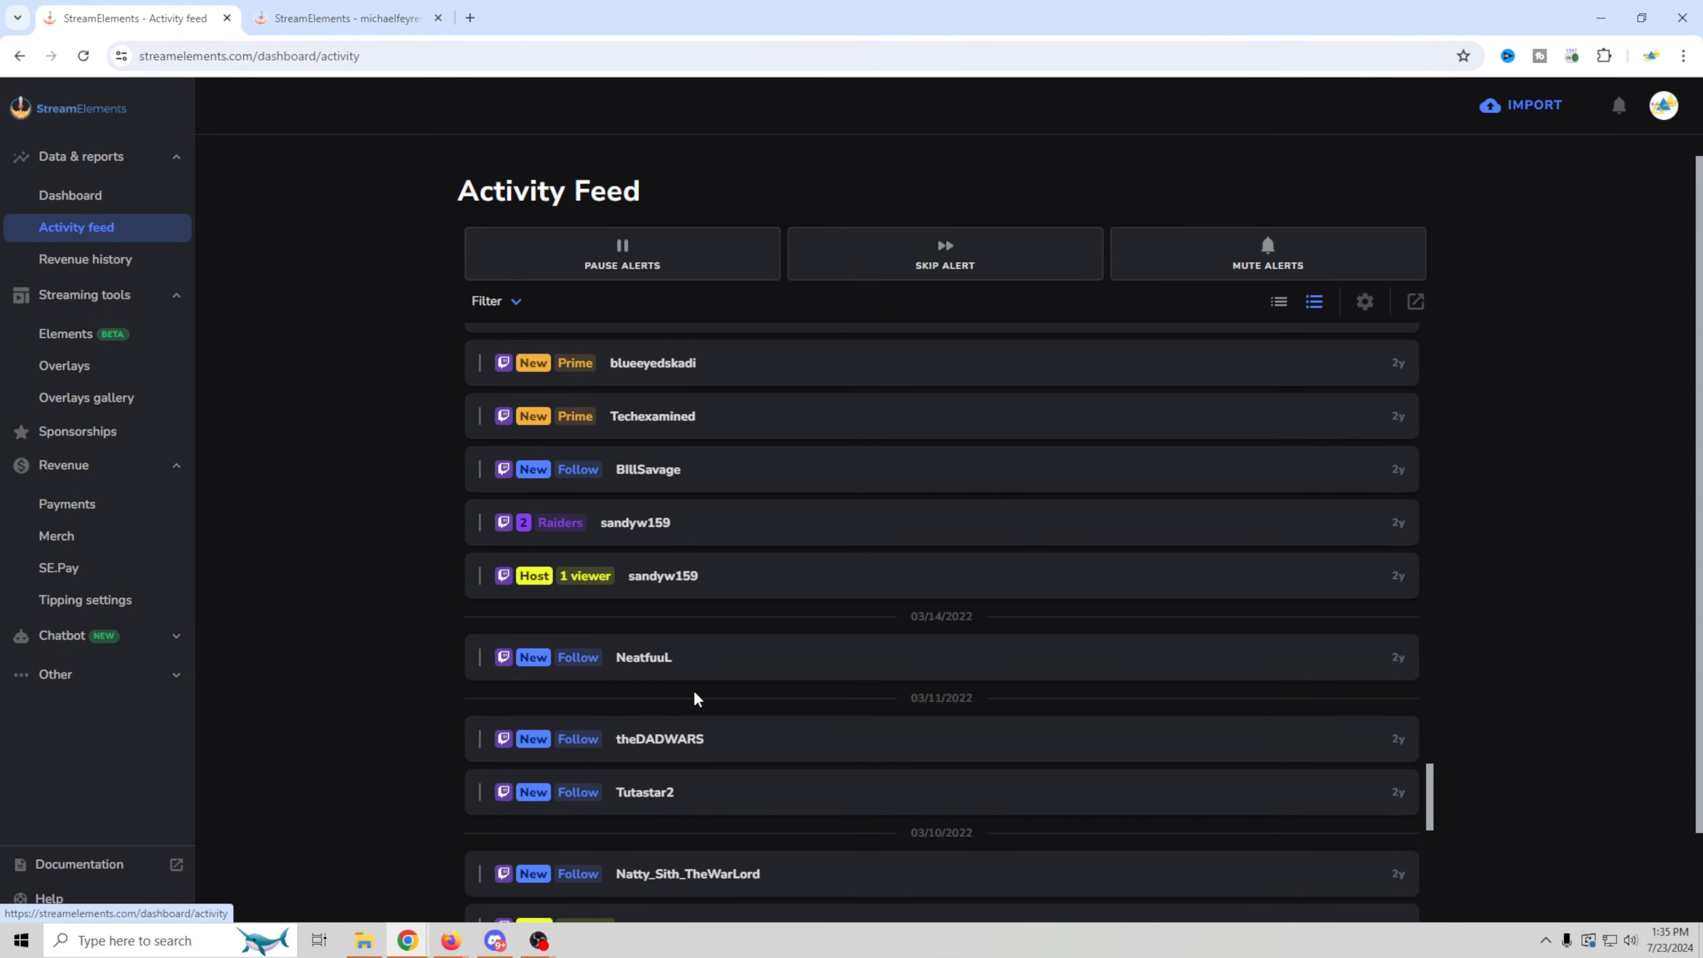
scroll(697, 690, down, 10)
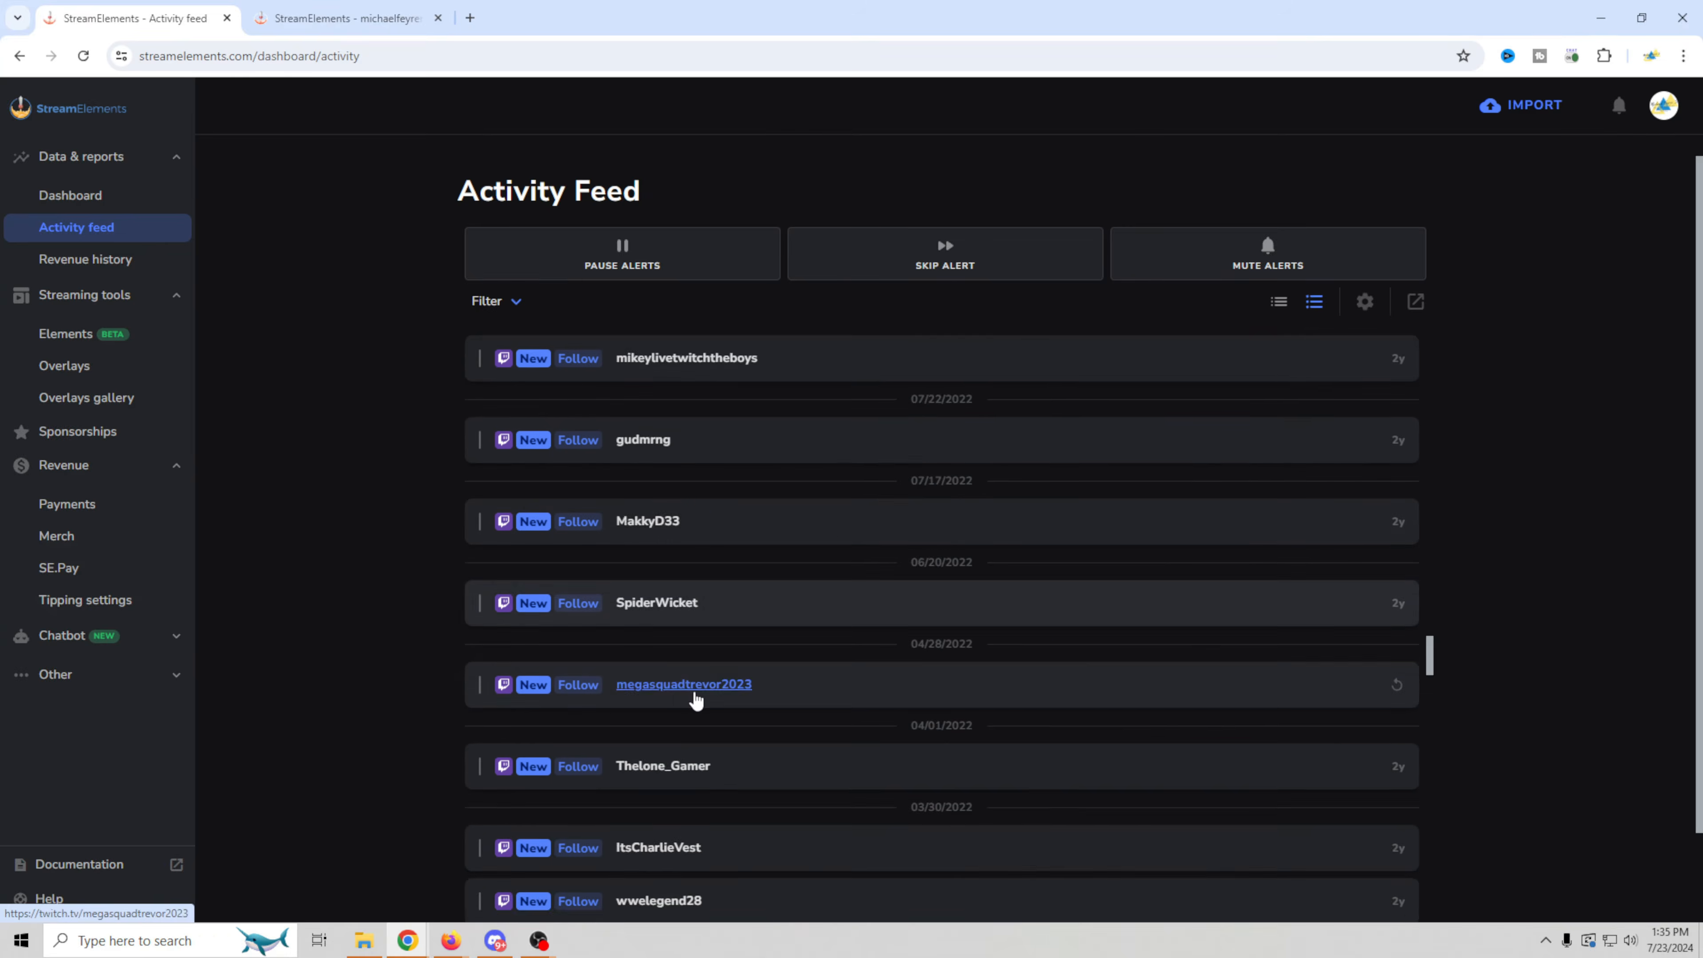
scroll(715, 691, up, 15)
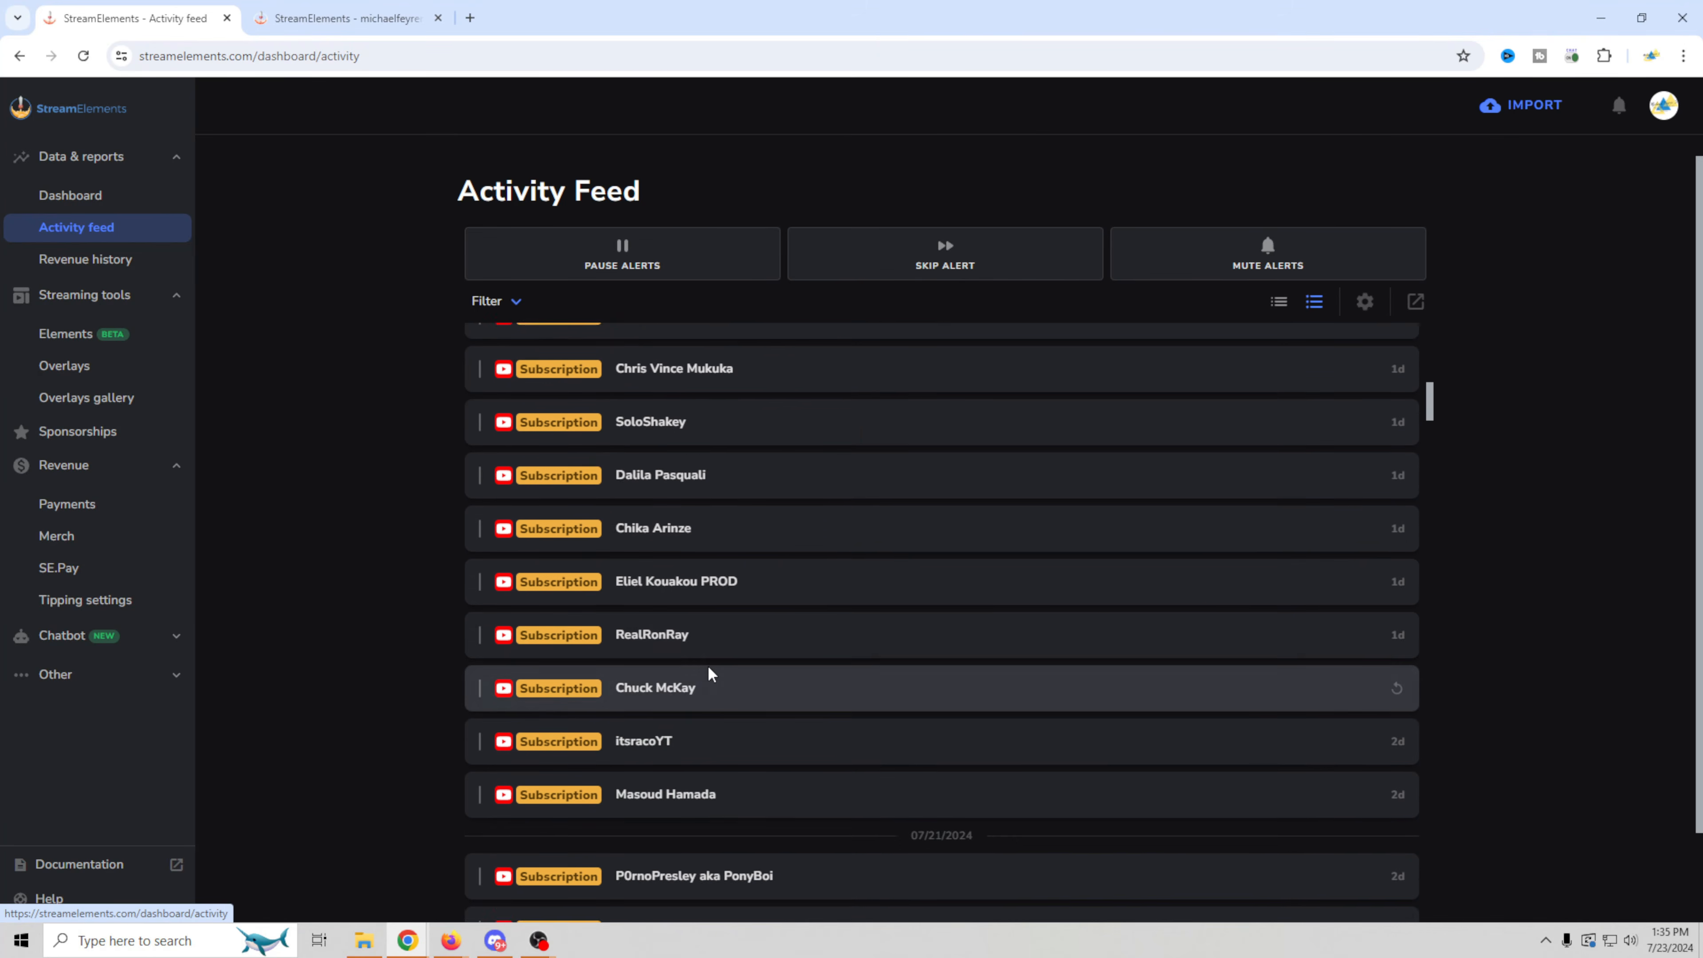
scroll(708, 667, up, 10)
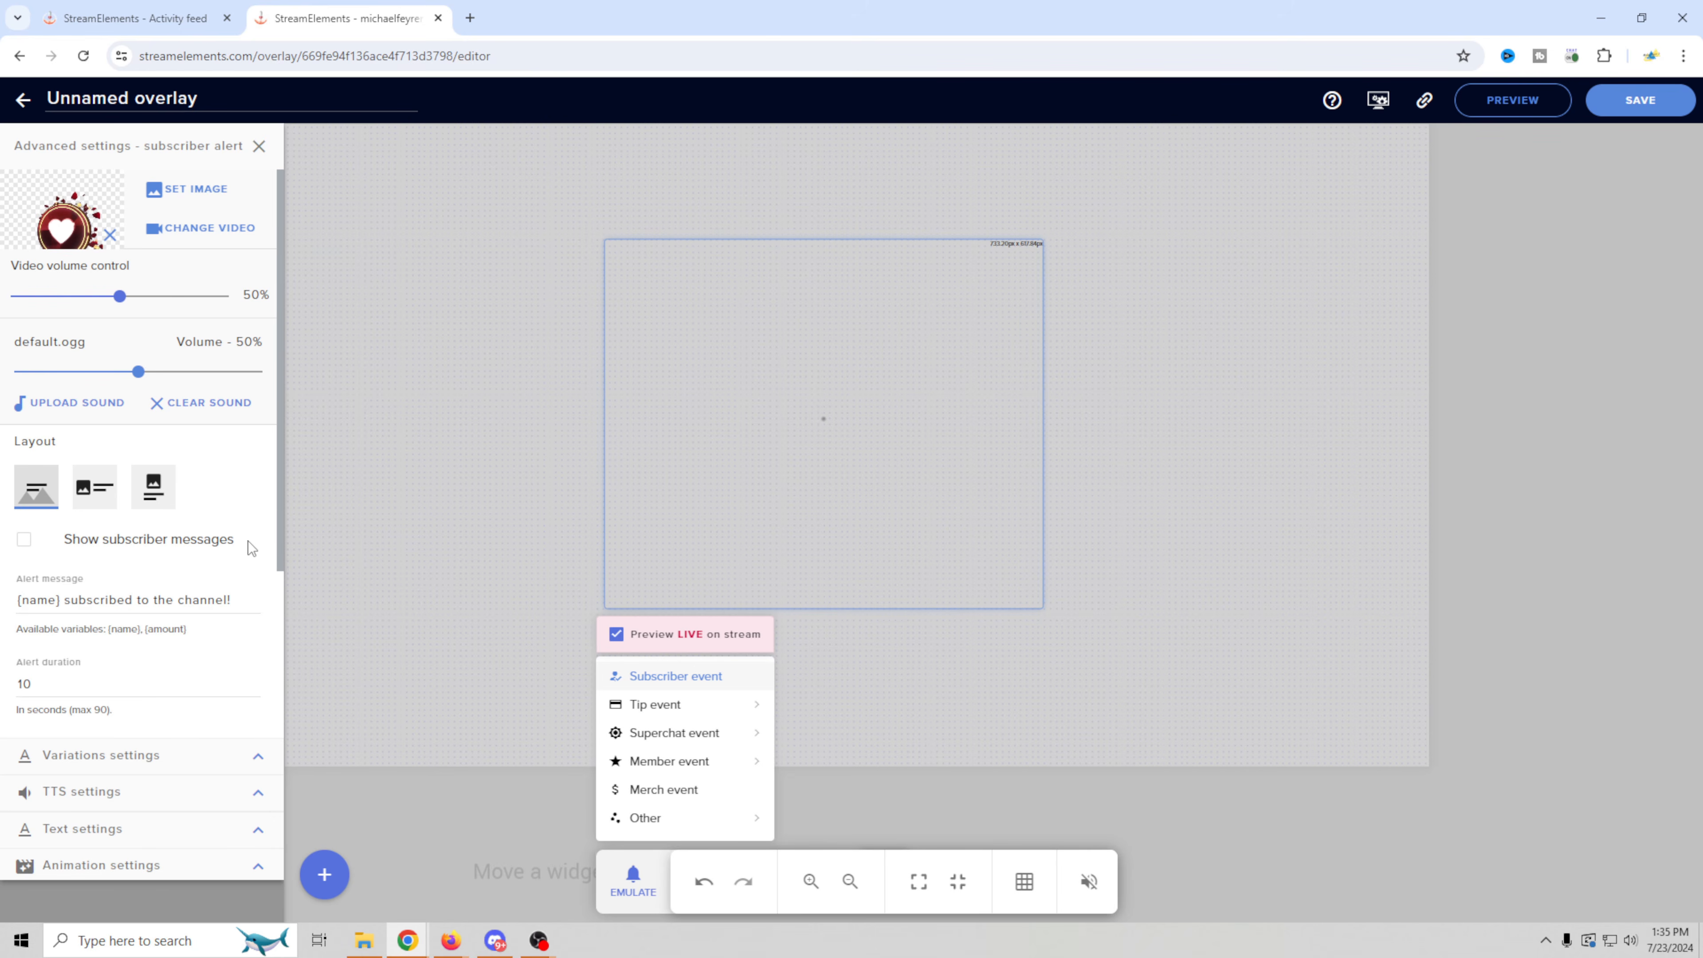
- Open the tip alert's advanced settings in place of the subscriber alert's and review its layout, message, duration and minimum amount options
click(282, 569)
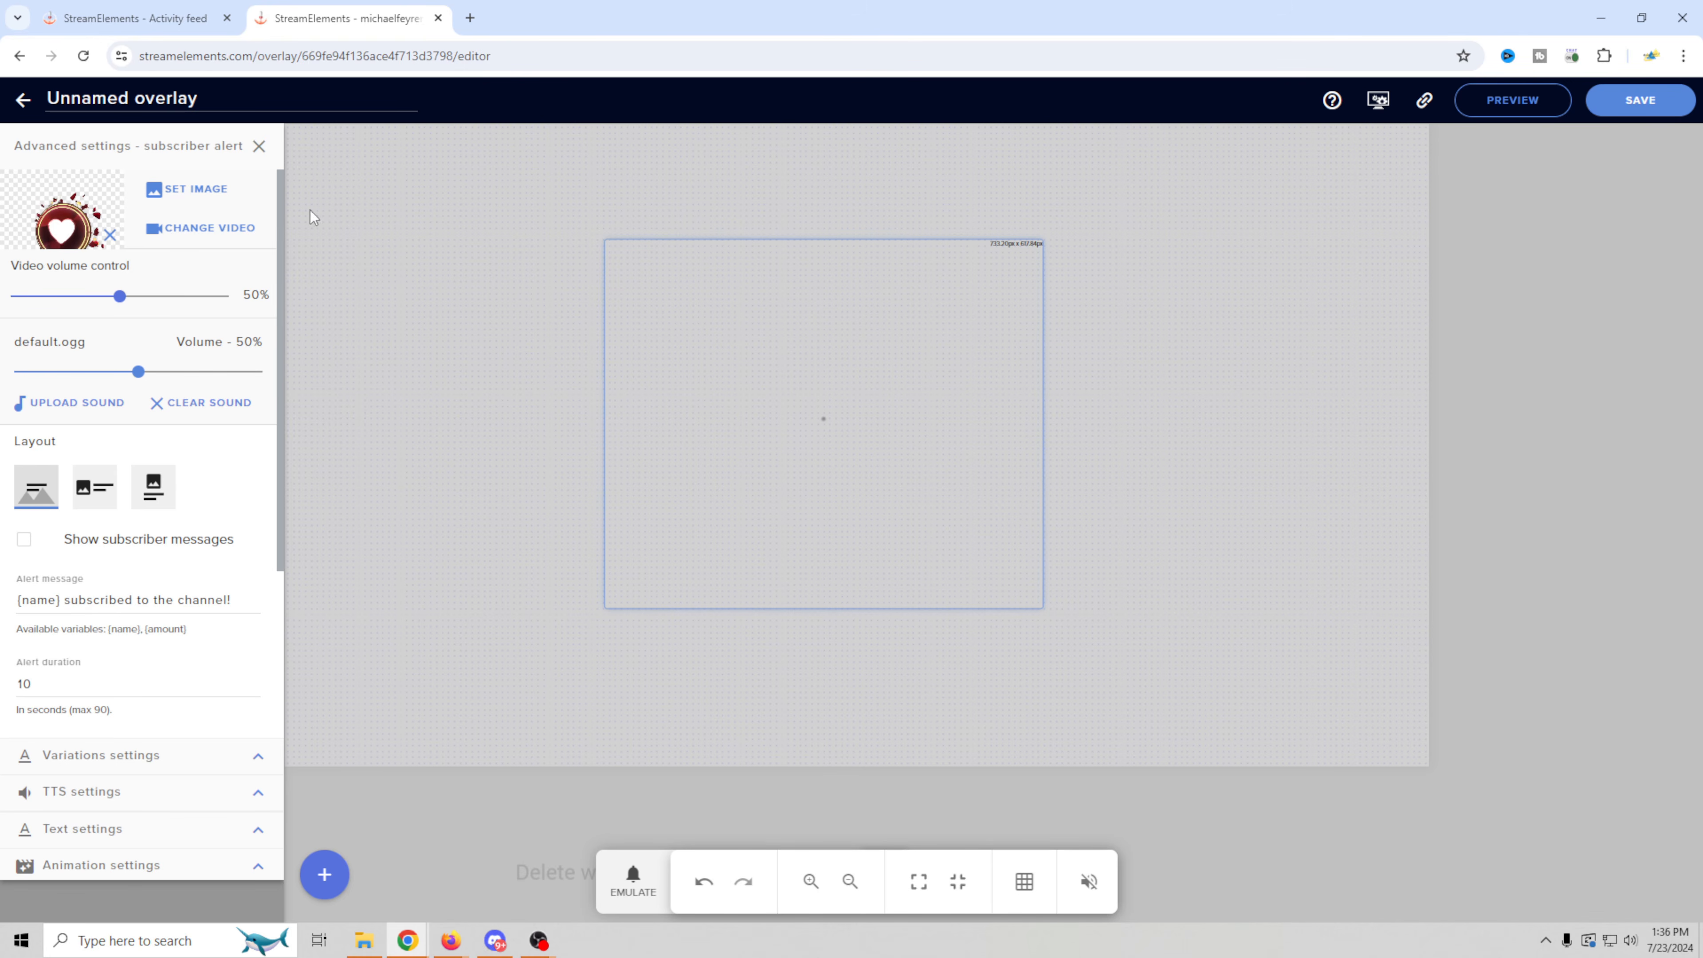
click(261, 147)
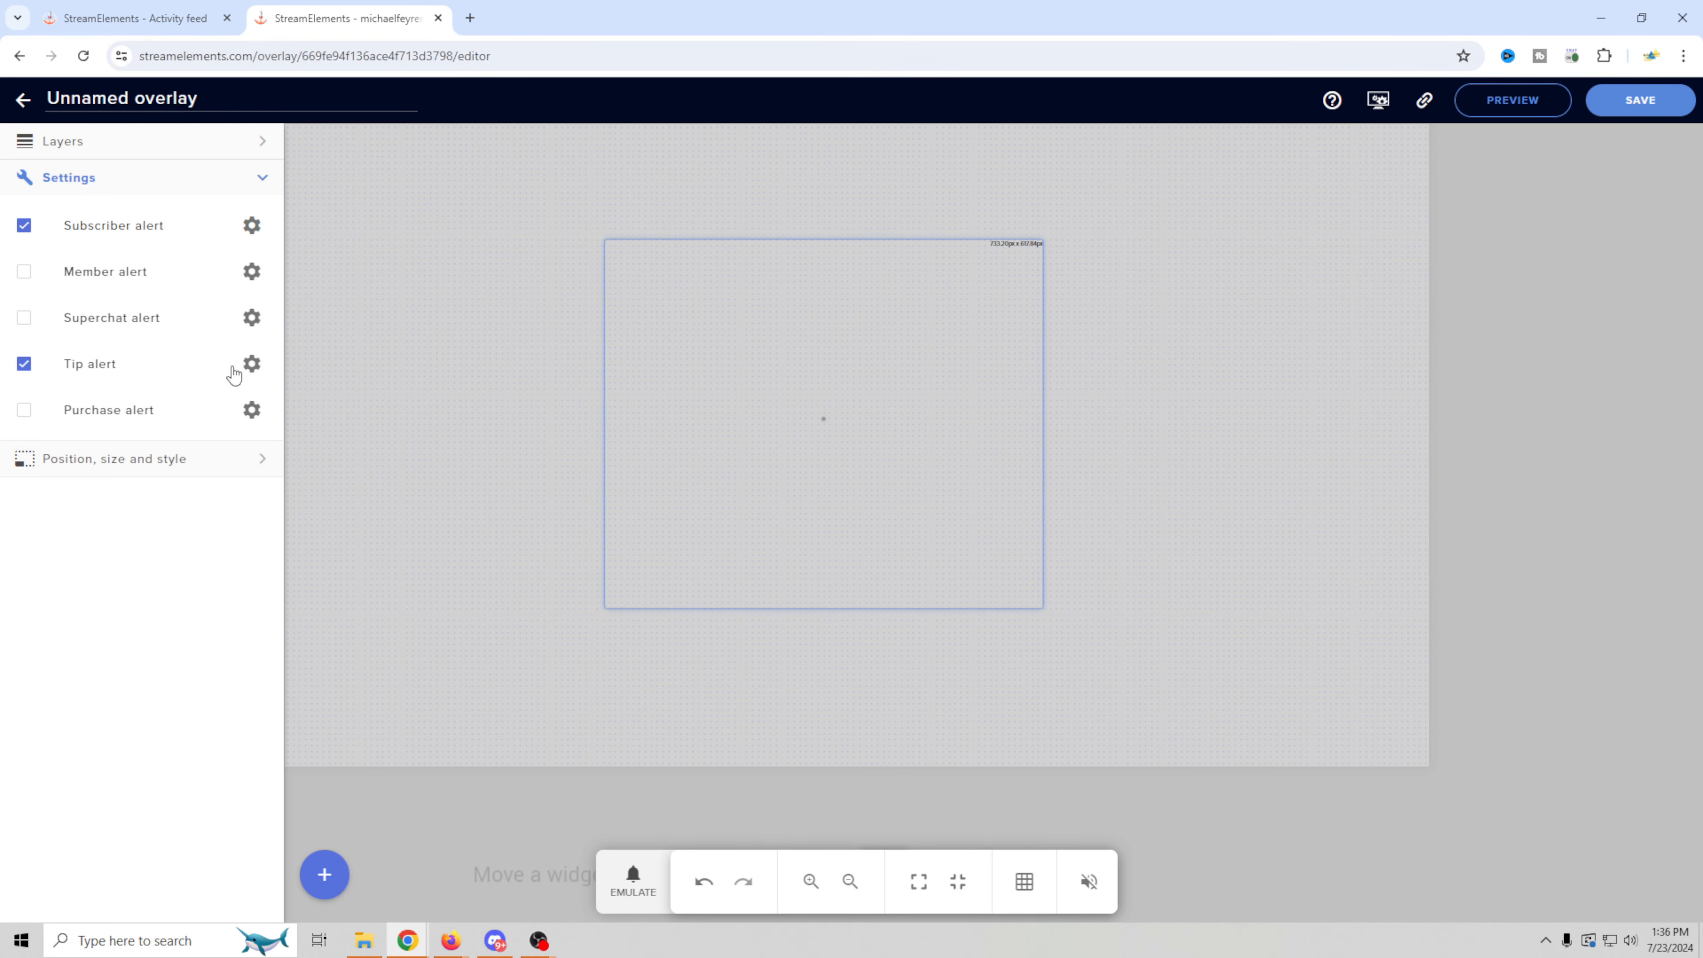
click(250, 364)
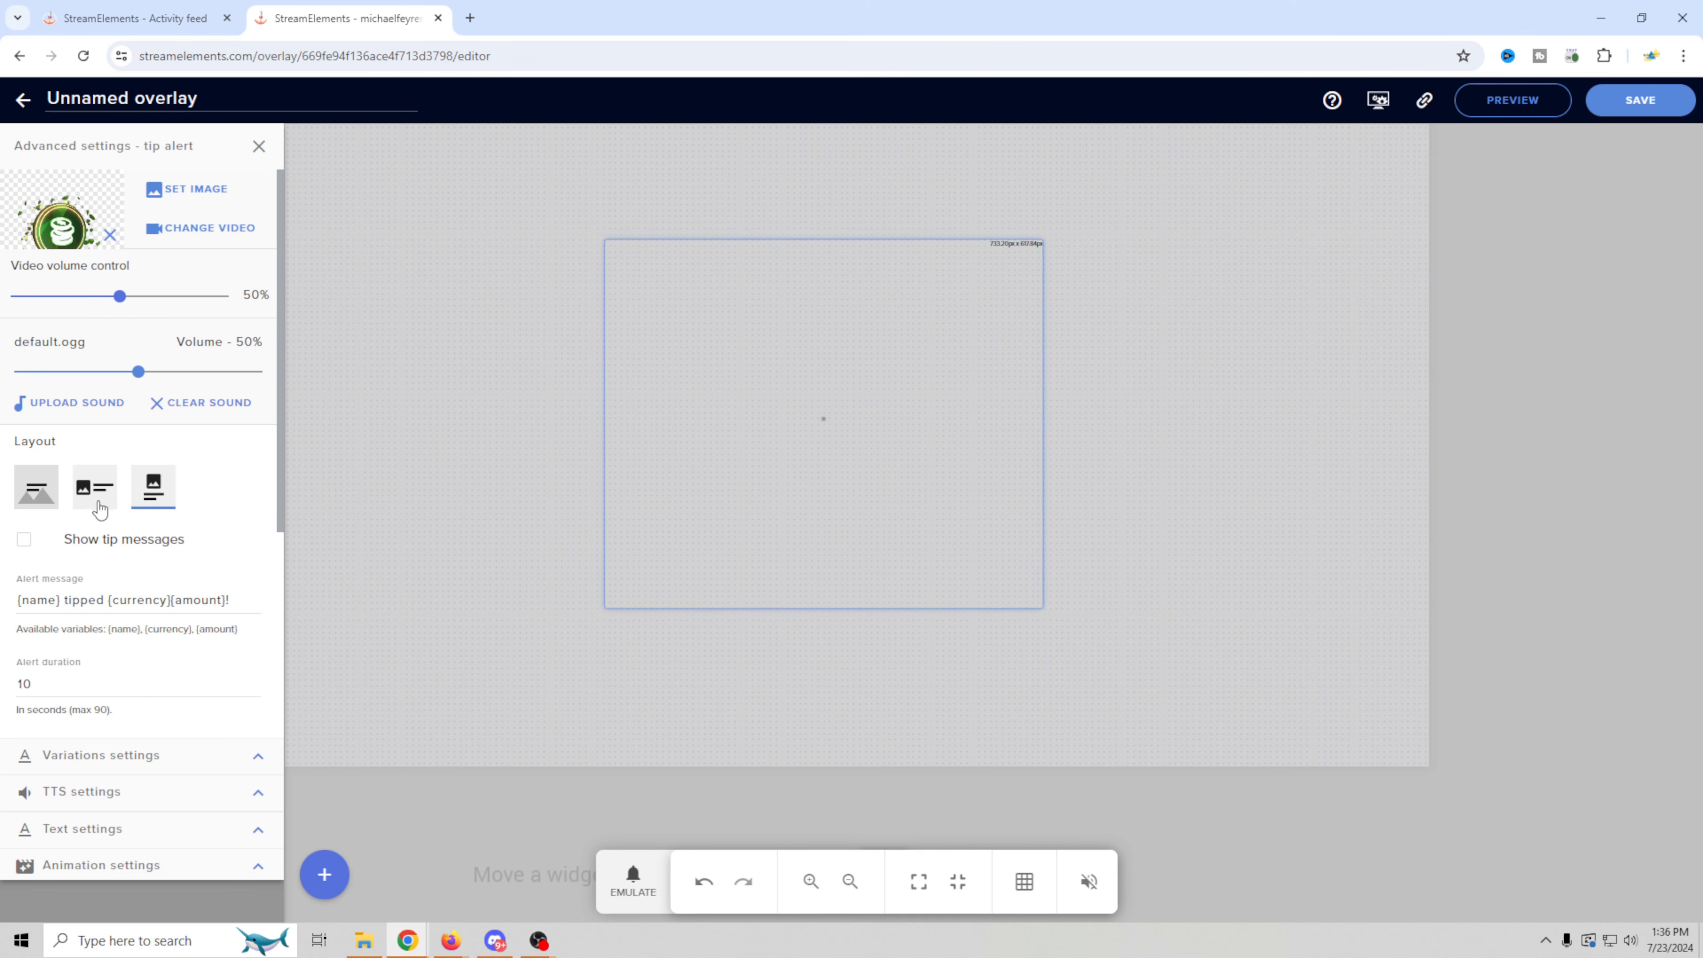
scroll(213, 470, down, 2)
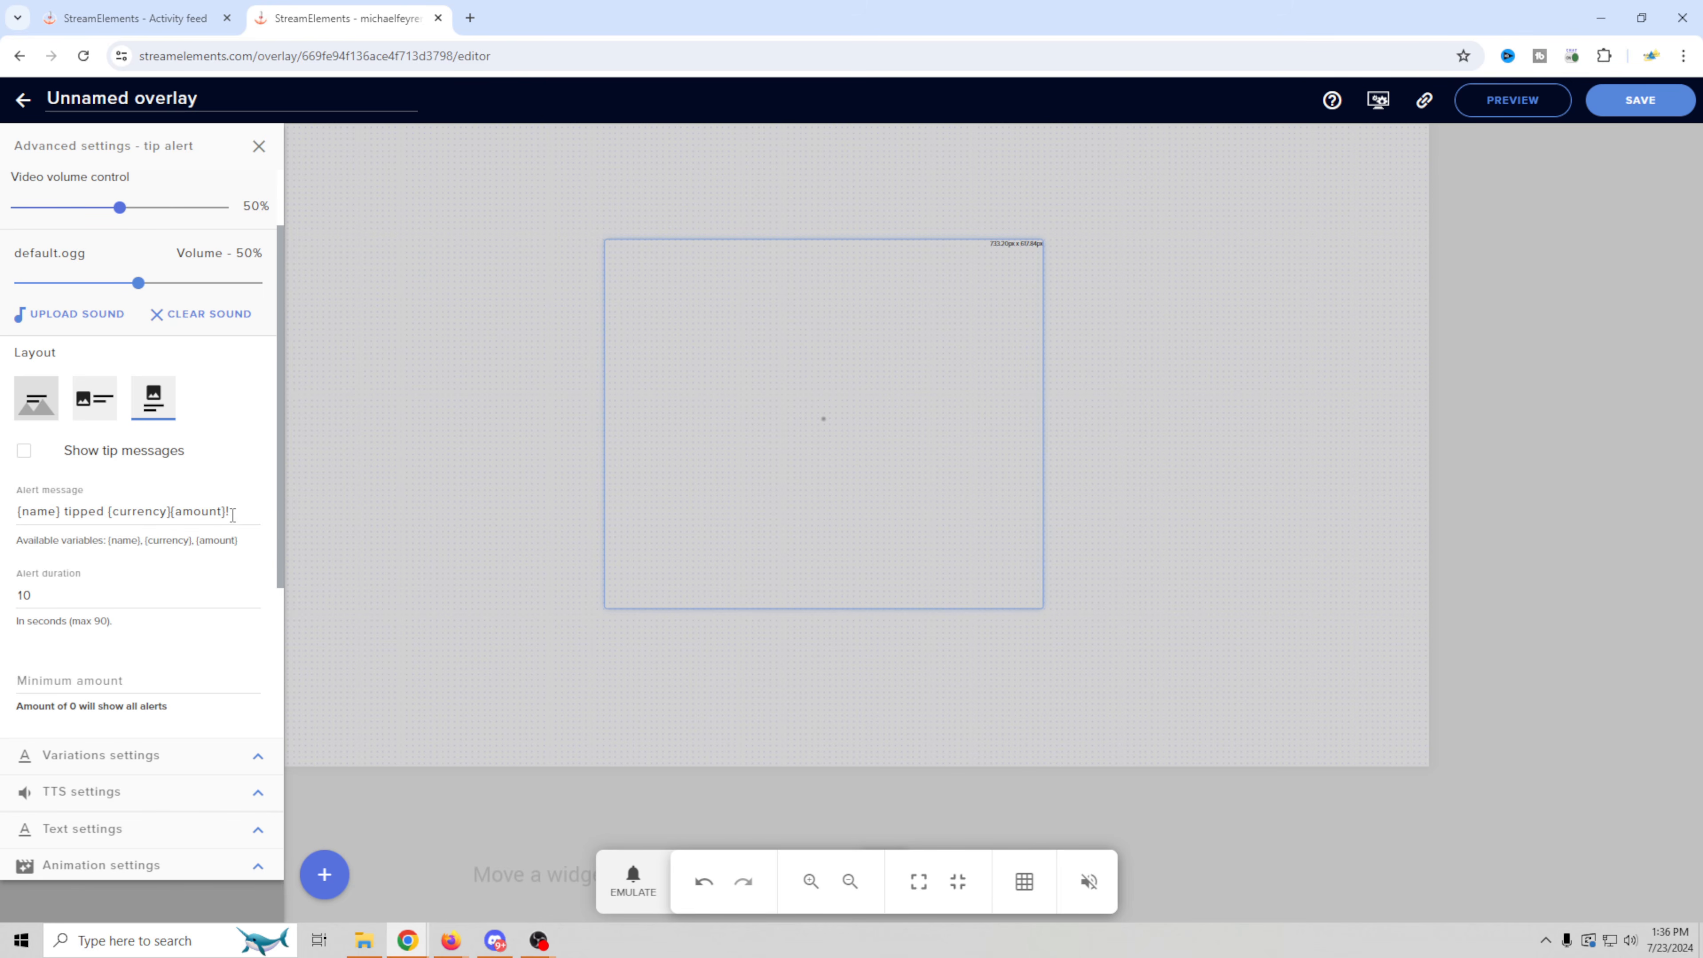
scroll(208, 576, down, 4)
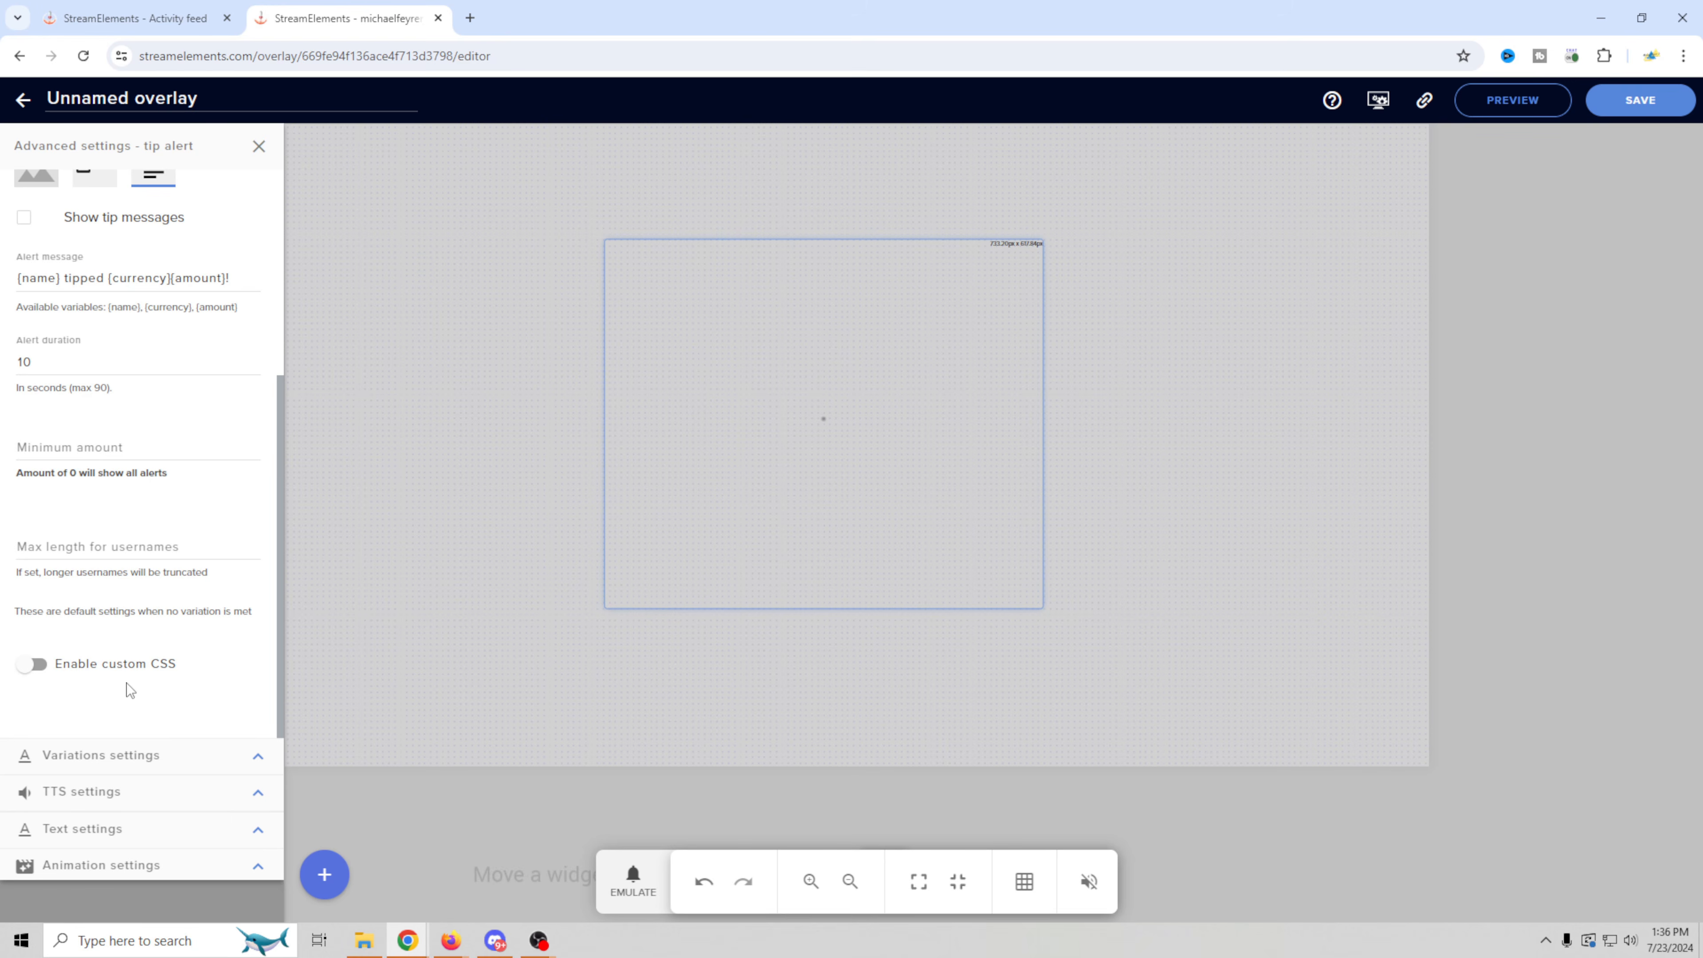
scroll(127, 690, up, 5)
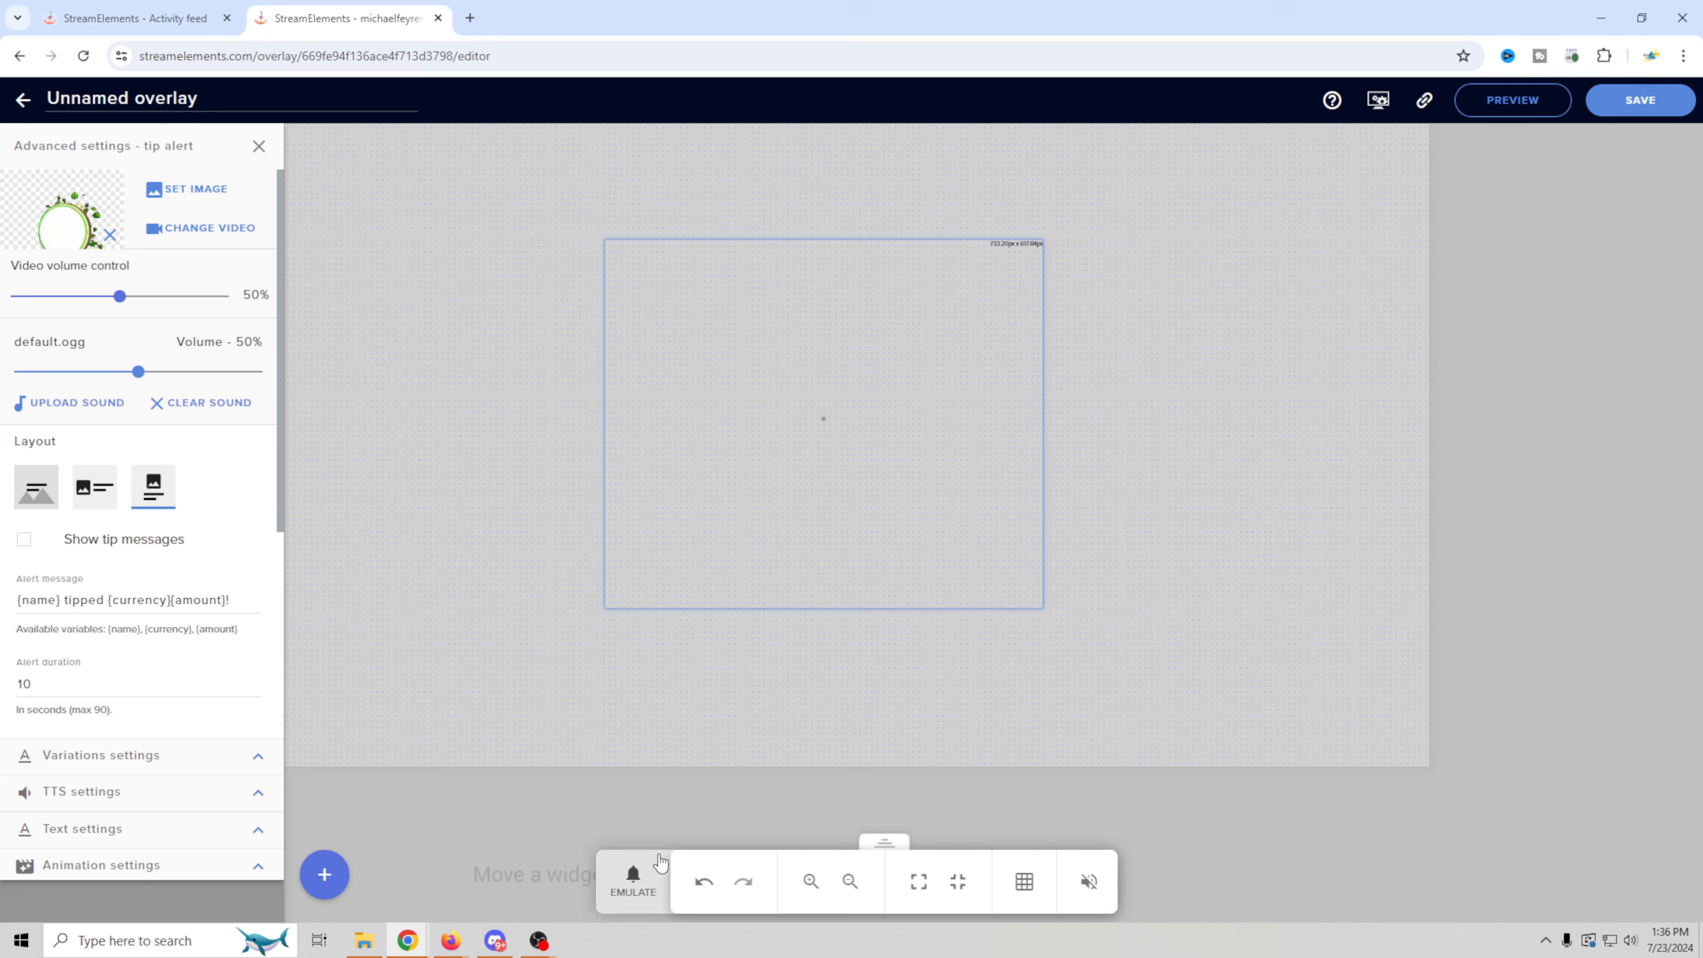
- Emulate a tip event of 50 to test the tip alert in the overlay
click(650, 875)
mouse_move(714, 700)
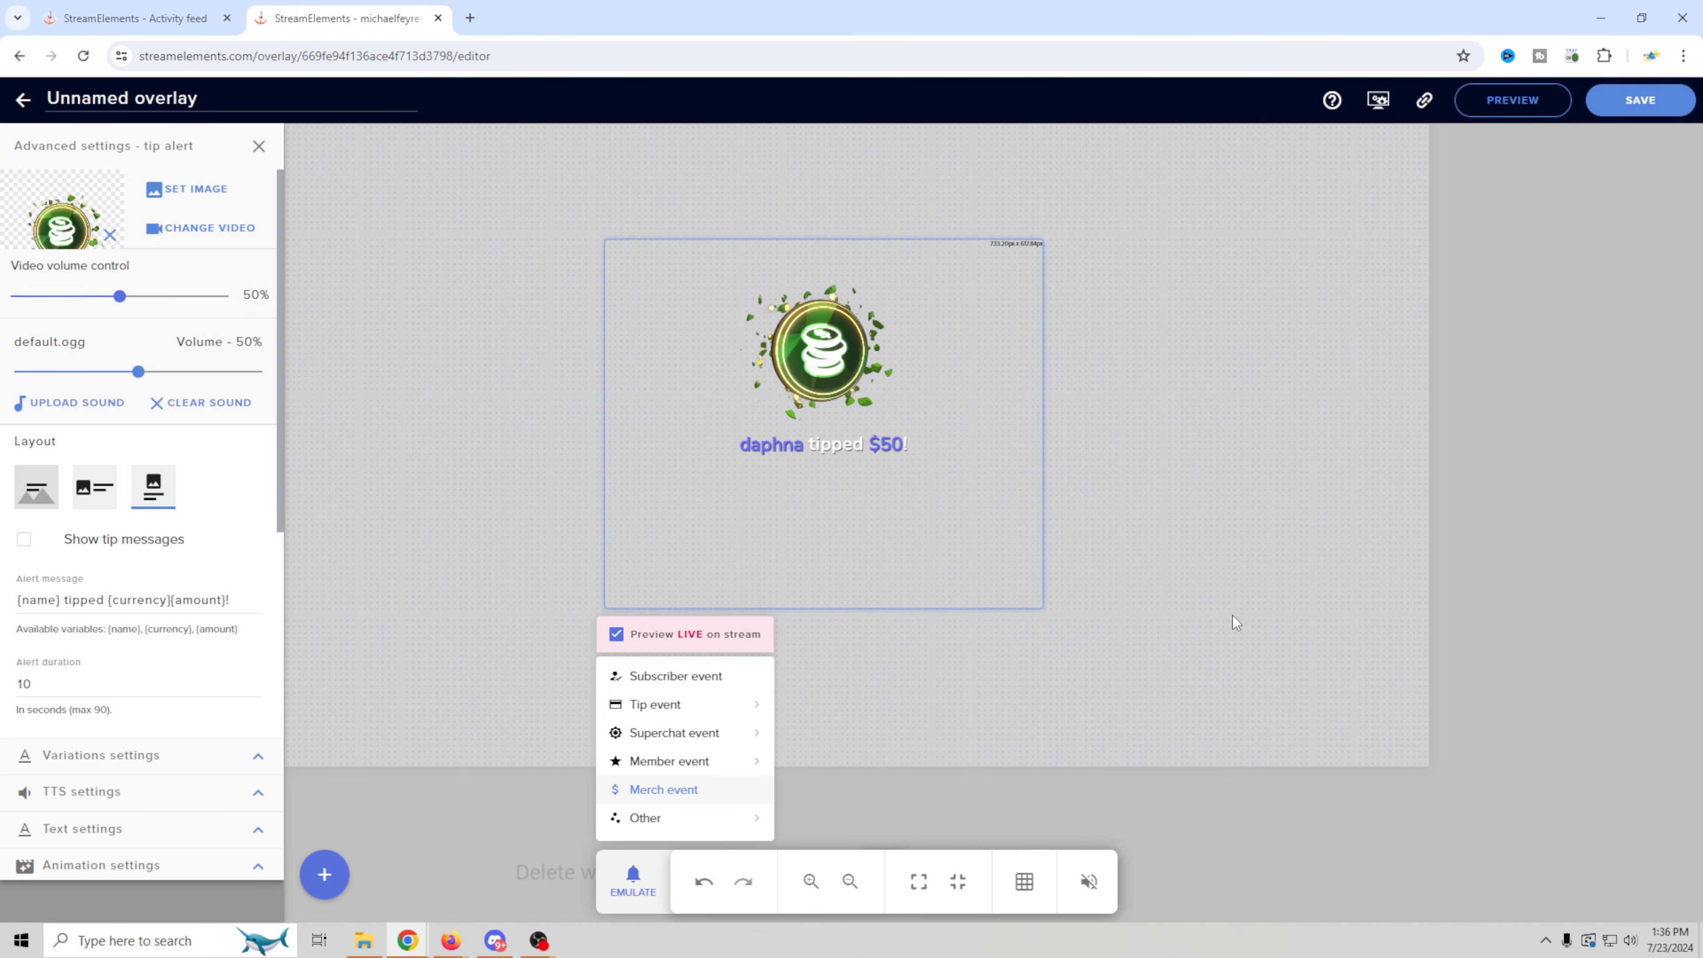
click(492, 314)
- Close the tip alert's advanced settings and move the AlertBox to the upper-left corner of the canvas
drag(834, 382, 644, 382)
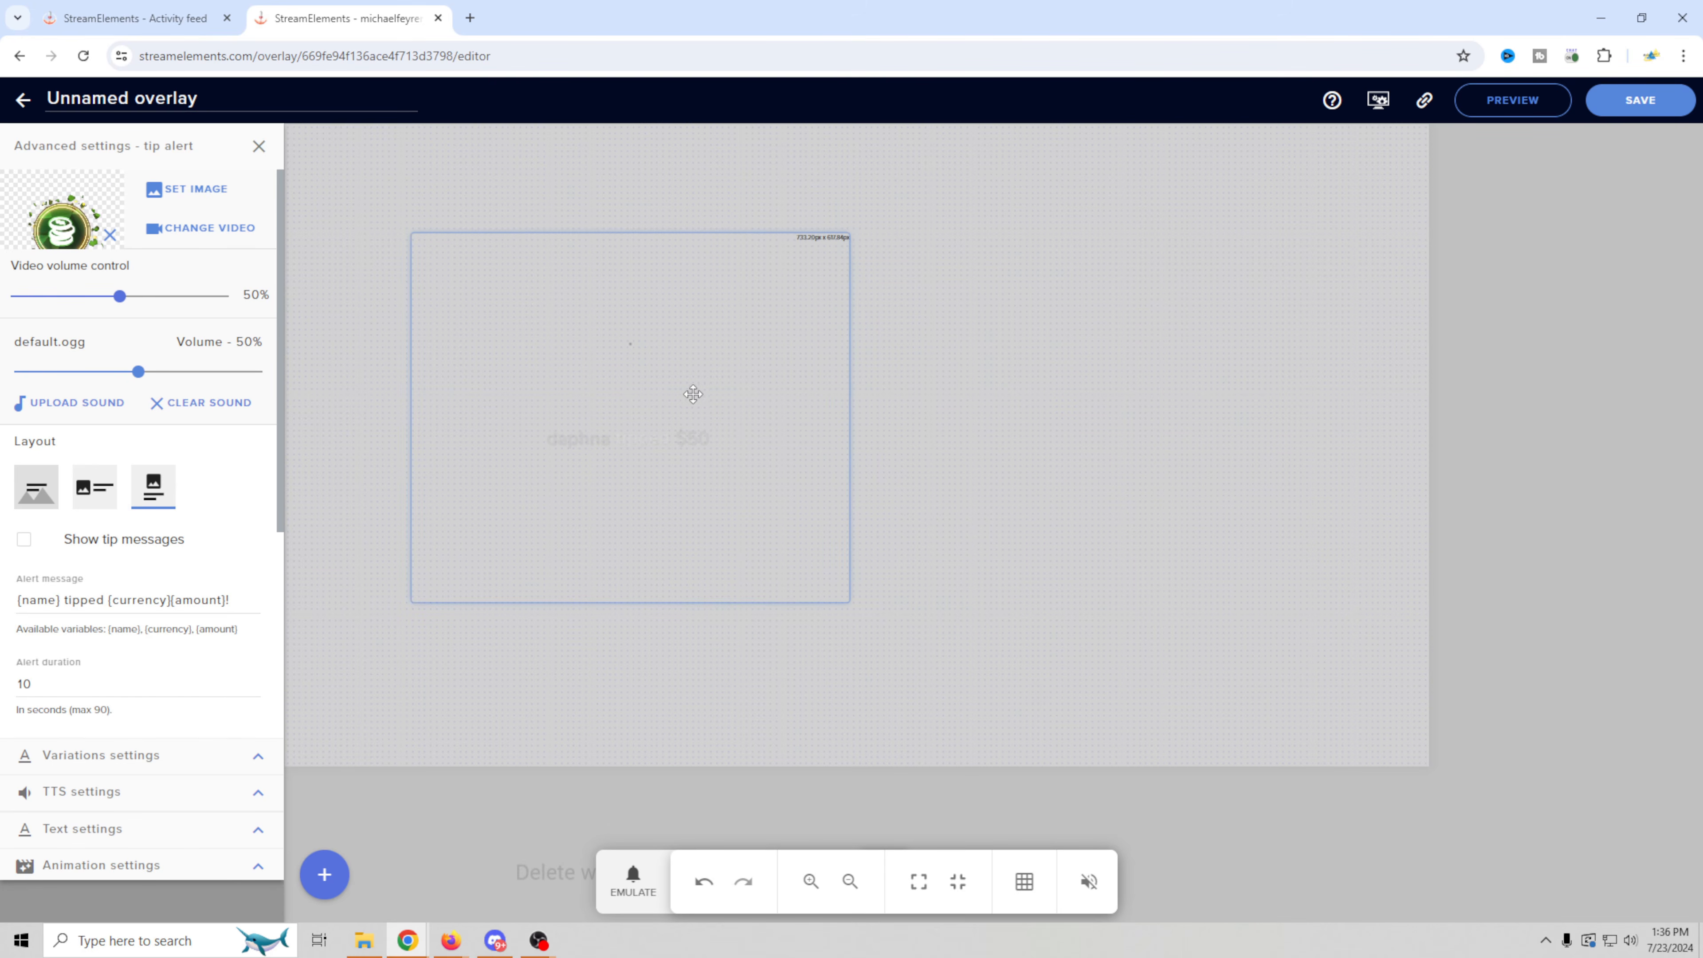
click(259, 145)
drag(658, 394, 526, 287)
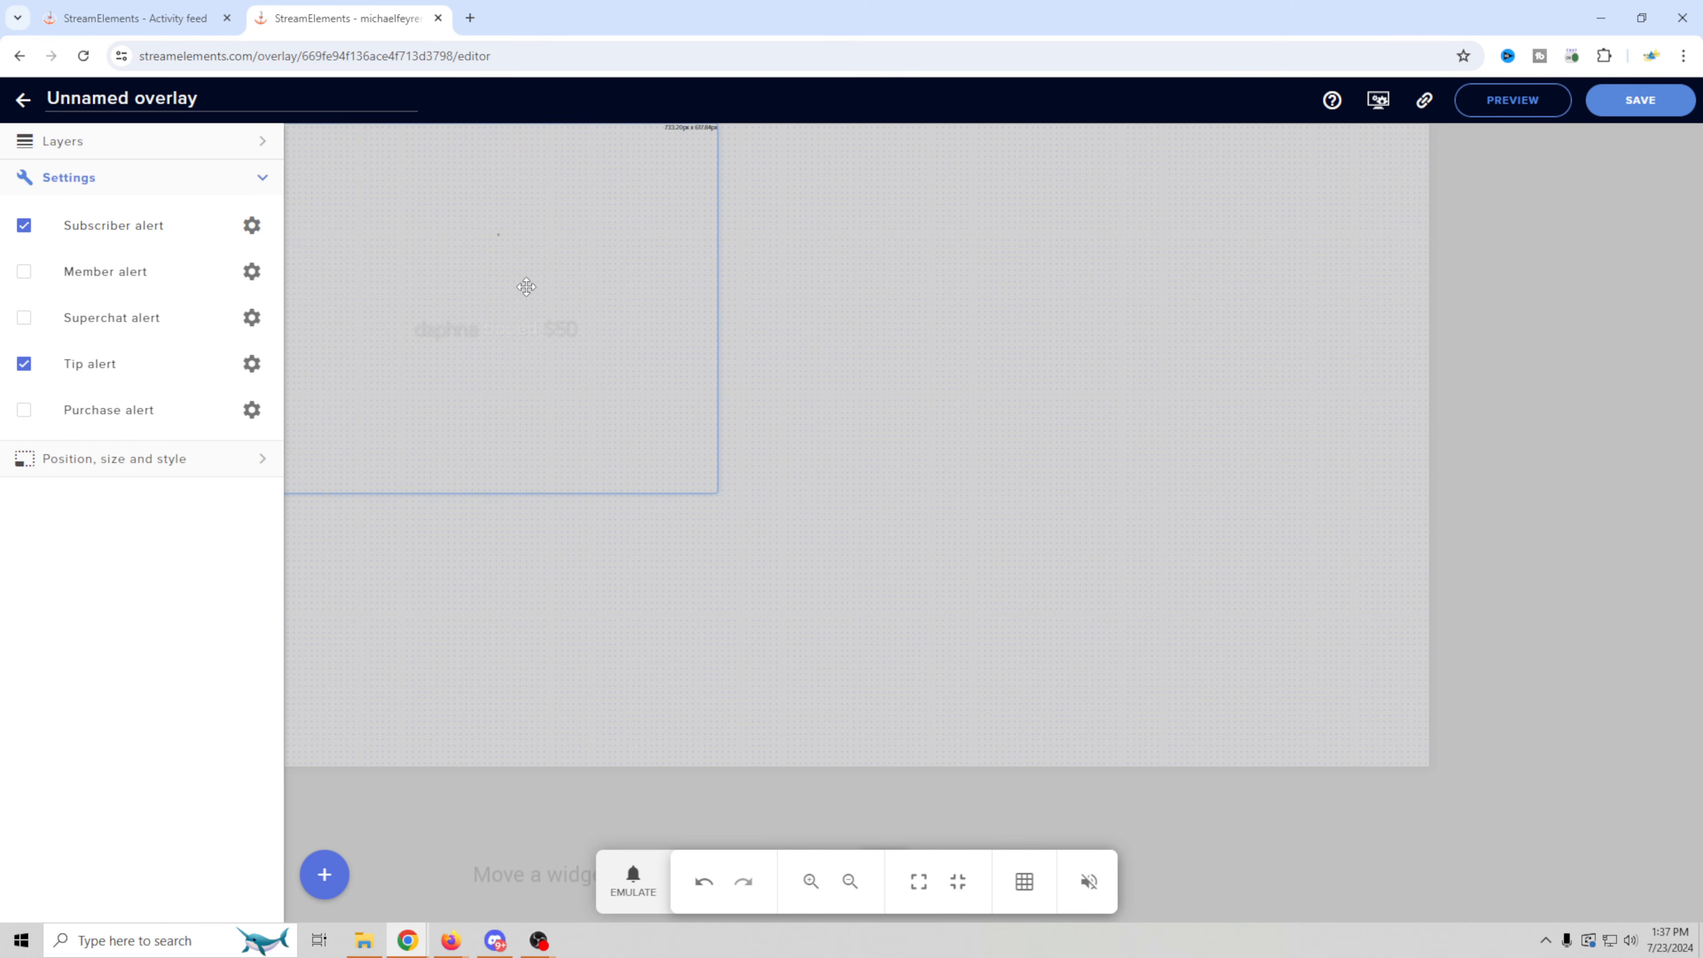
- Rename the overlay as Alert Tutorial and save it
triple_click(239, 95)
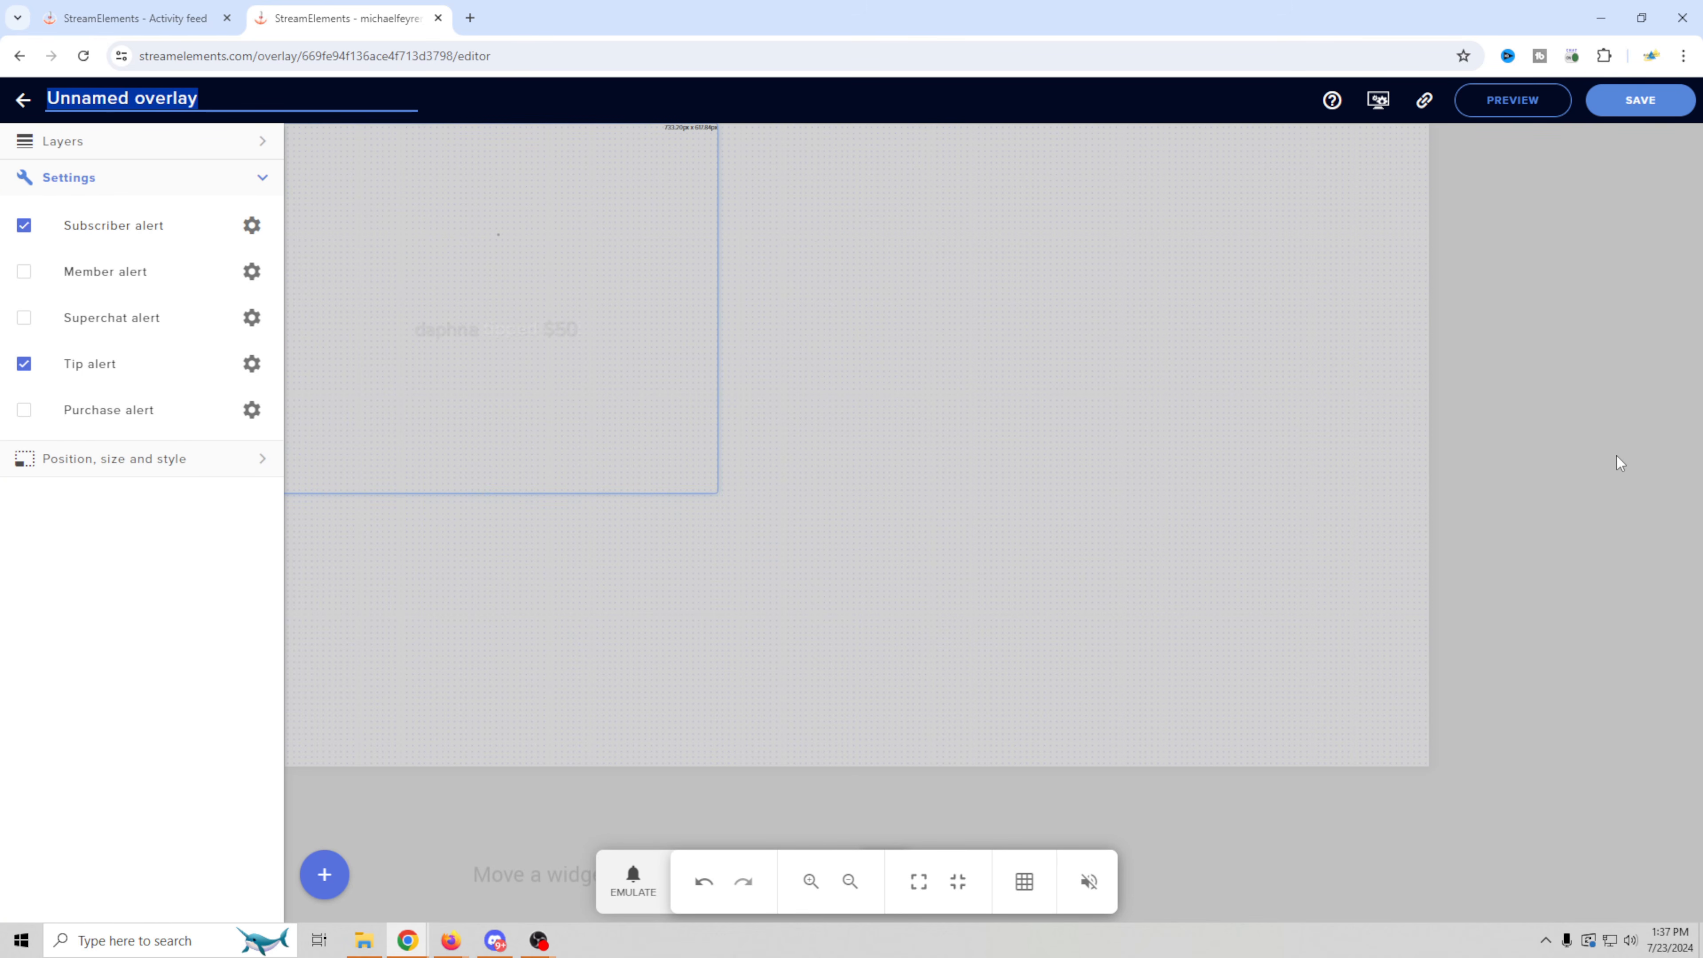
text(Alert Tutorial)
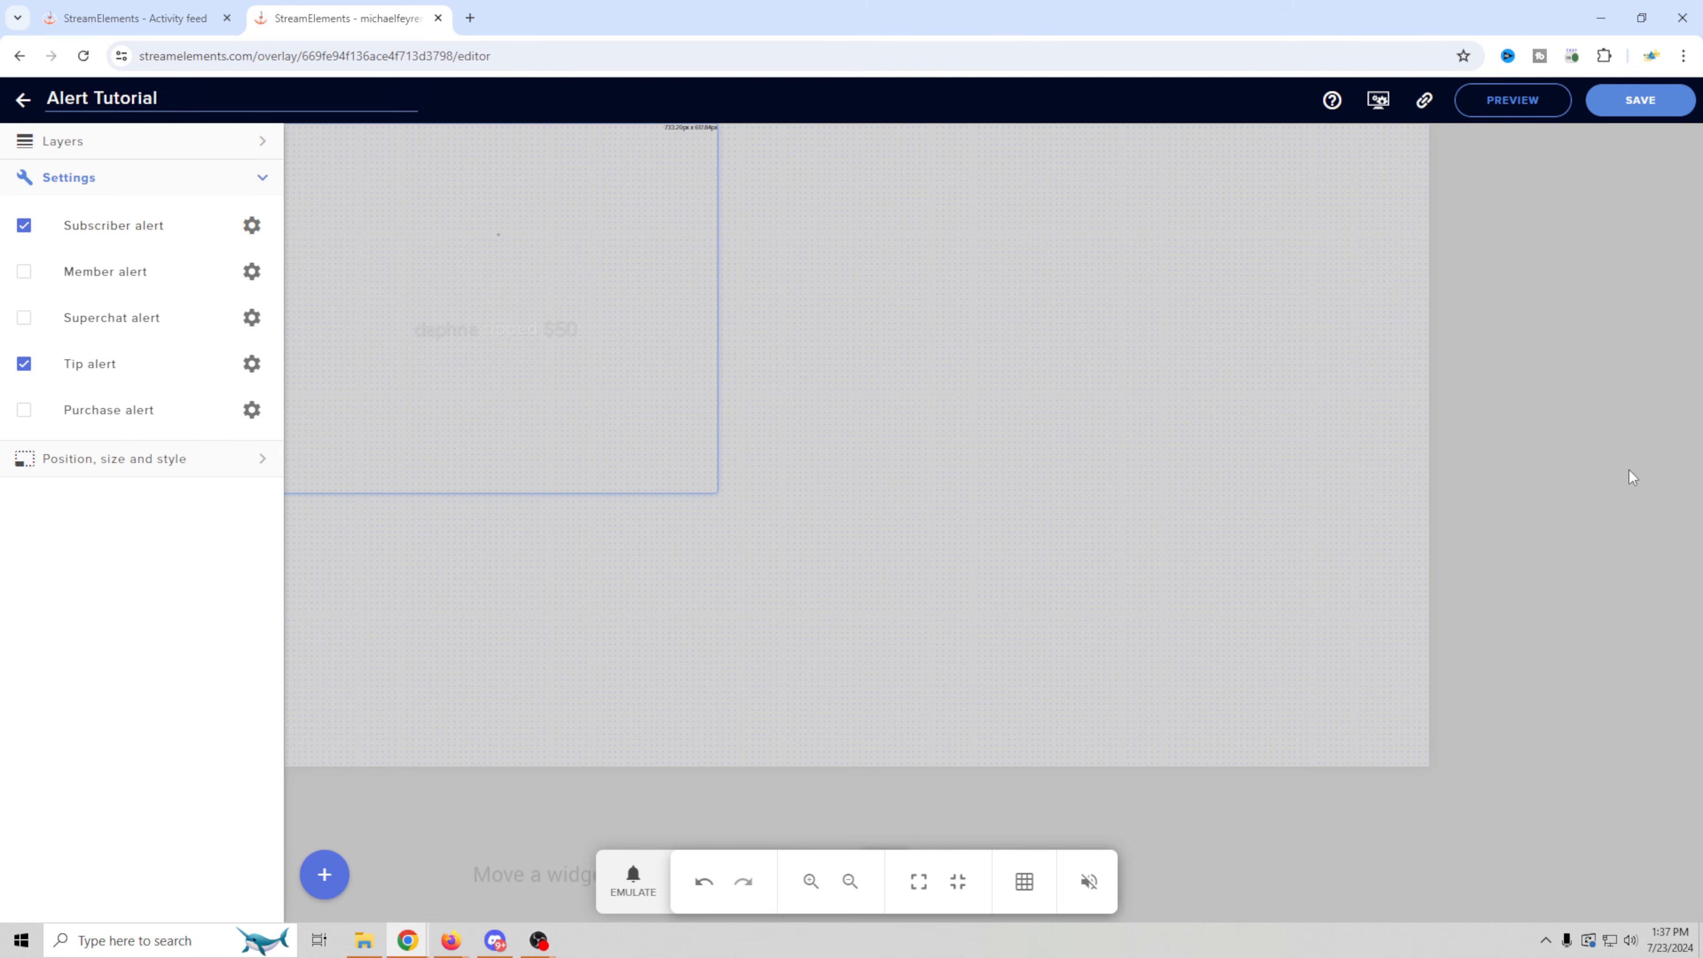
key(Return)
click(1635, 104)
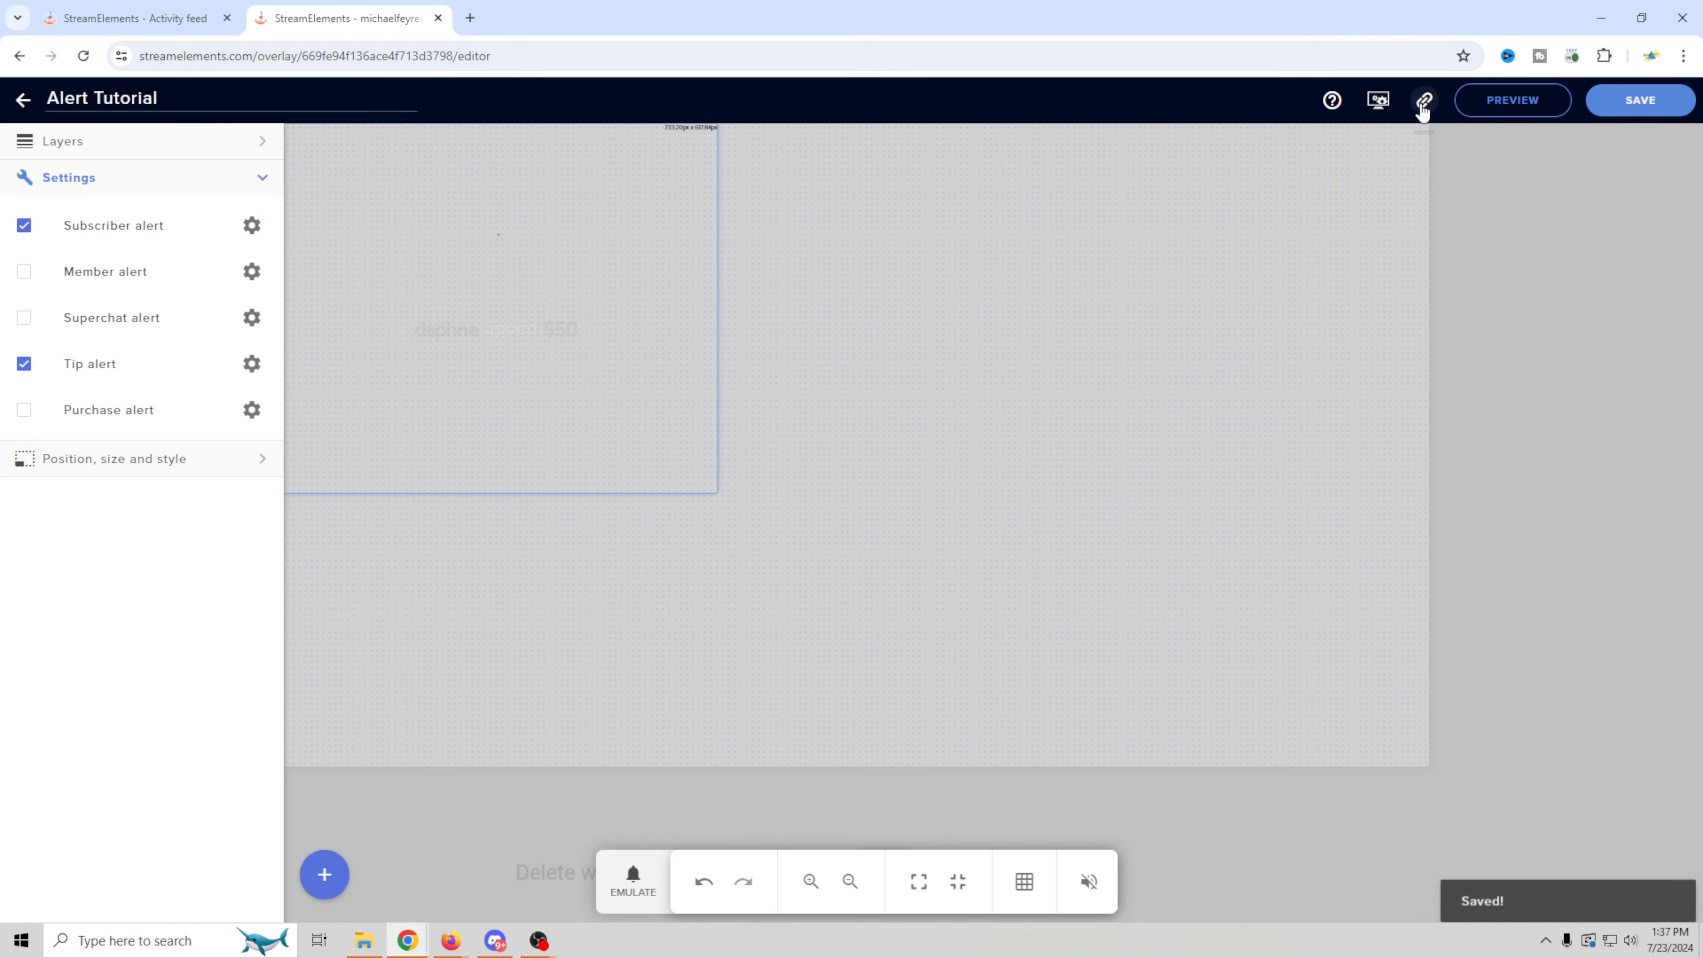
- Copy the overlay's URL, switch to OBS and add a new browser source named Alert to the scene
click(1422, 108)
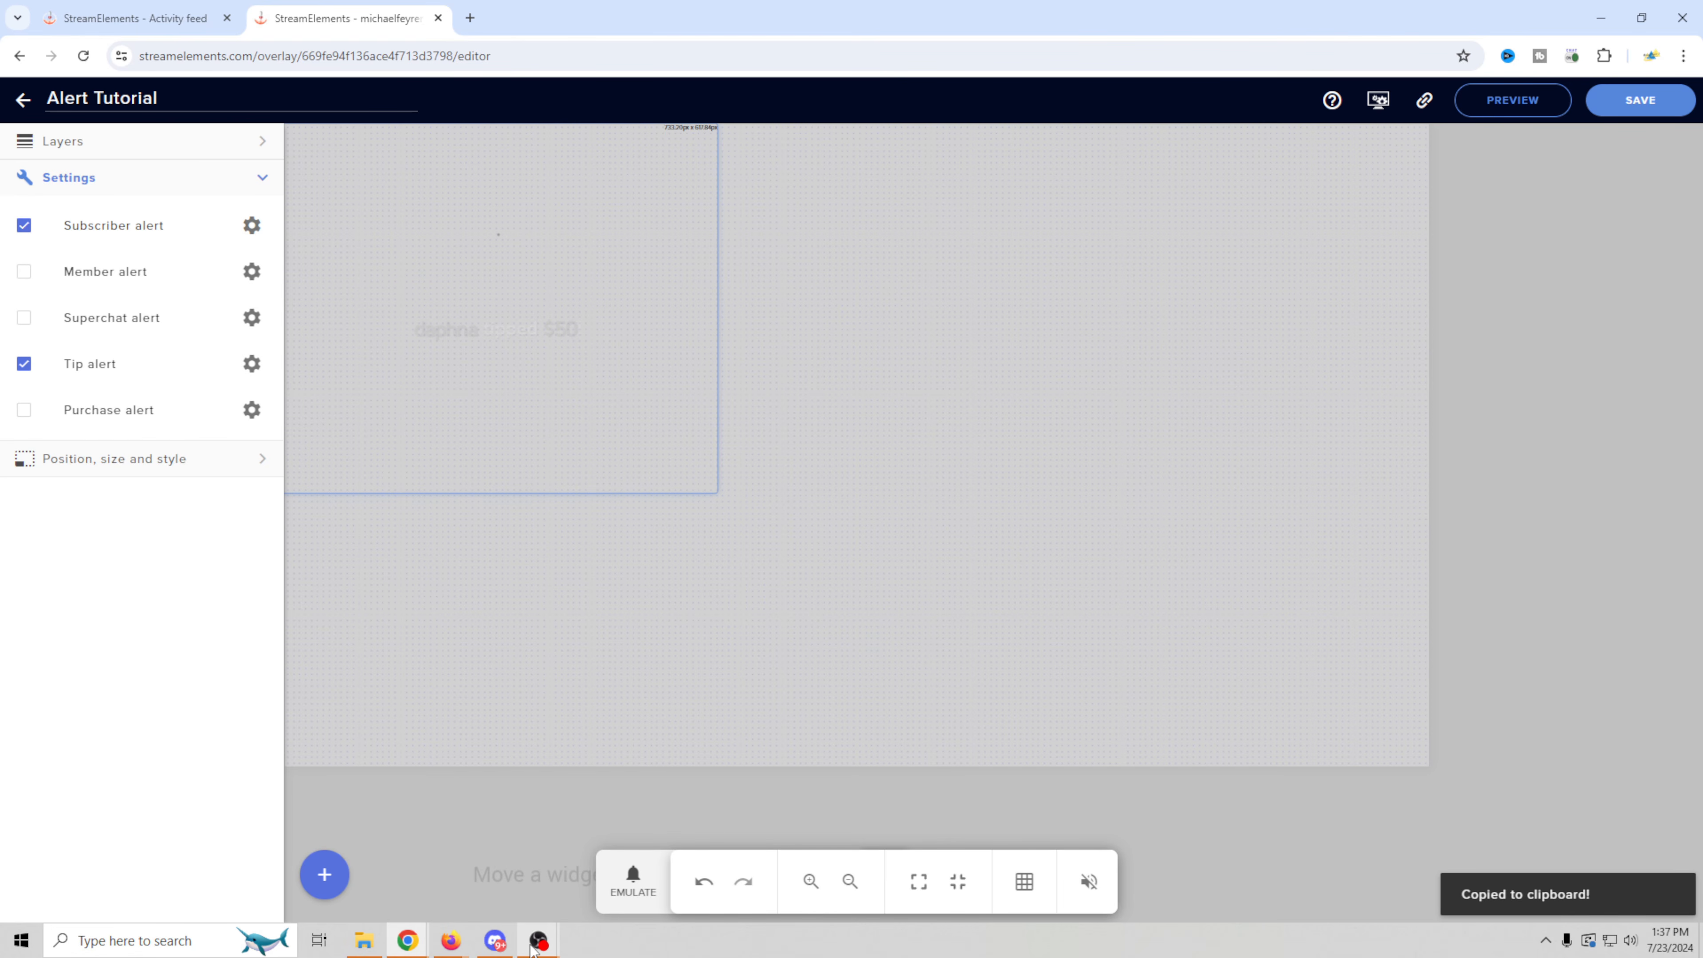
mouse_move(531, 945)
click(635, 865)
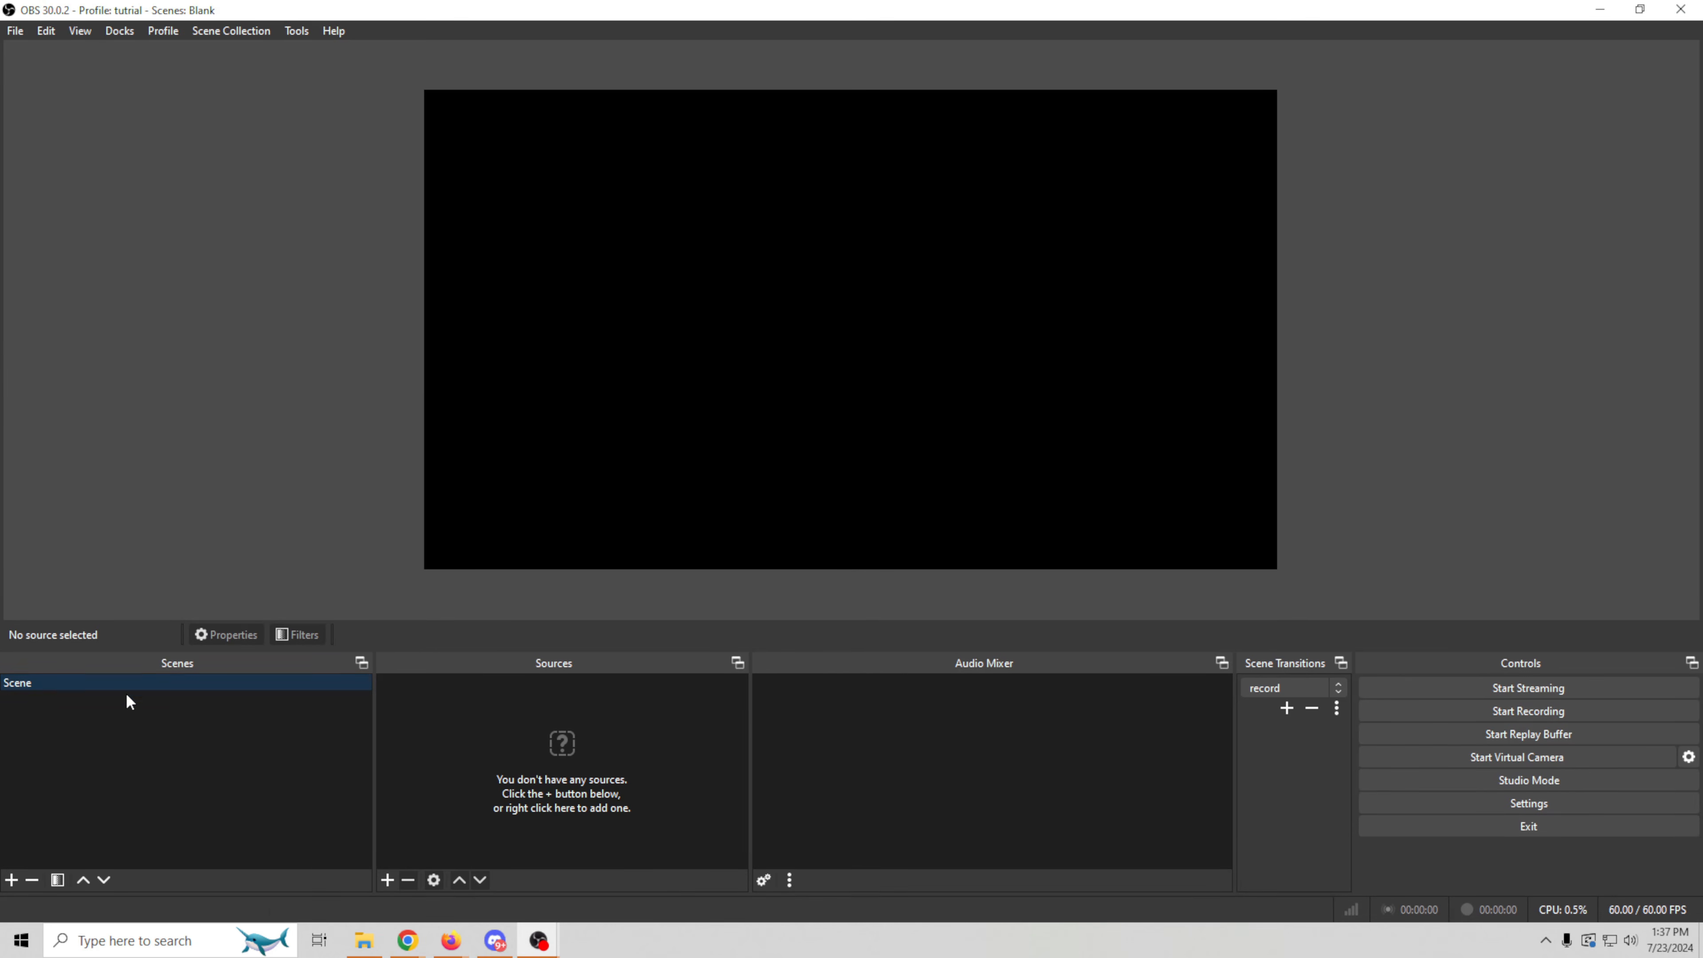
click(388, 880)
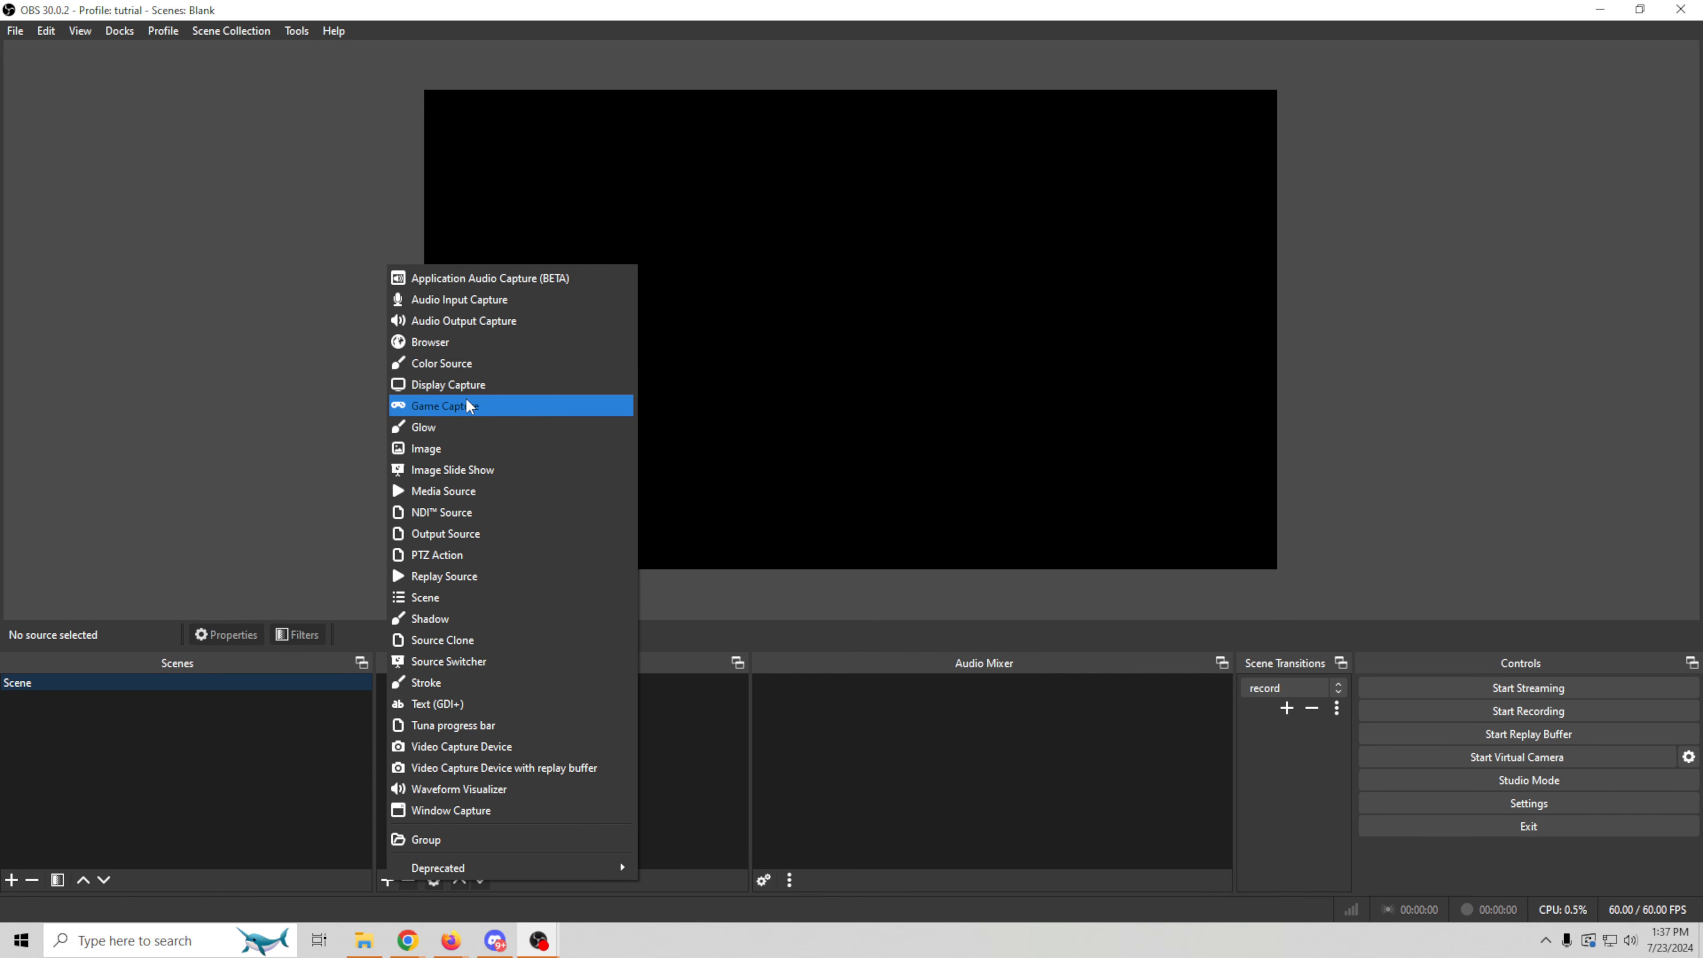
click(457, 342)
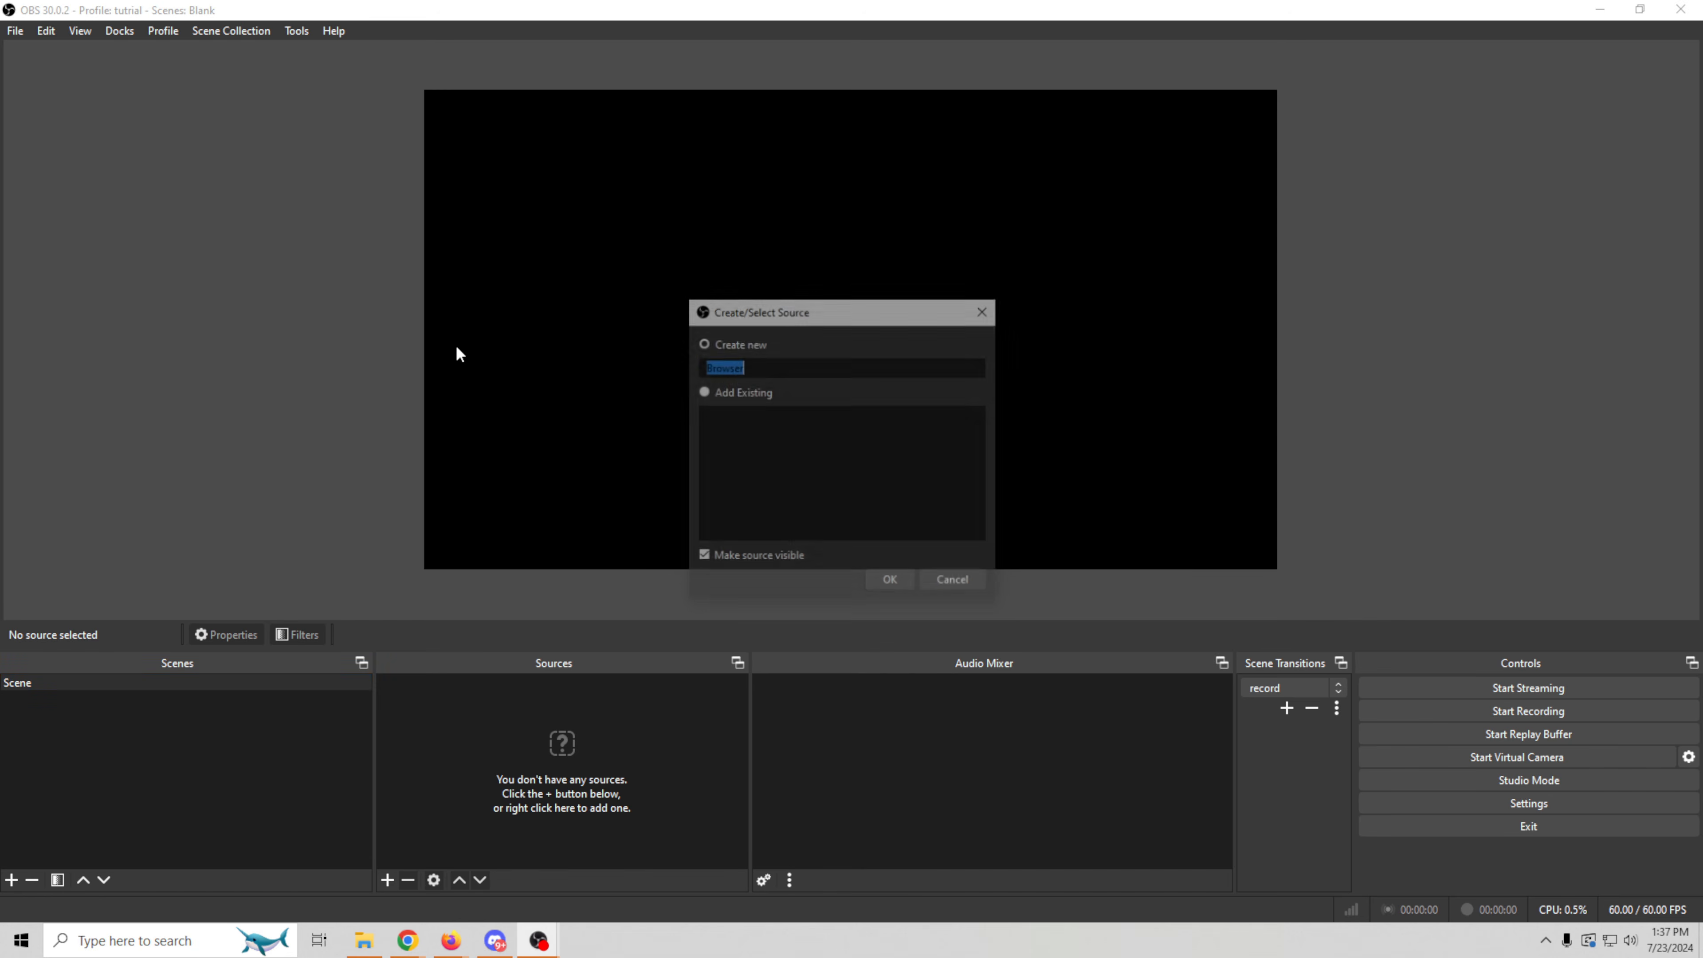
text(Alert)
click(889, 581)
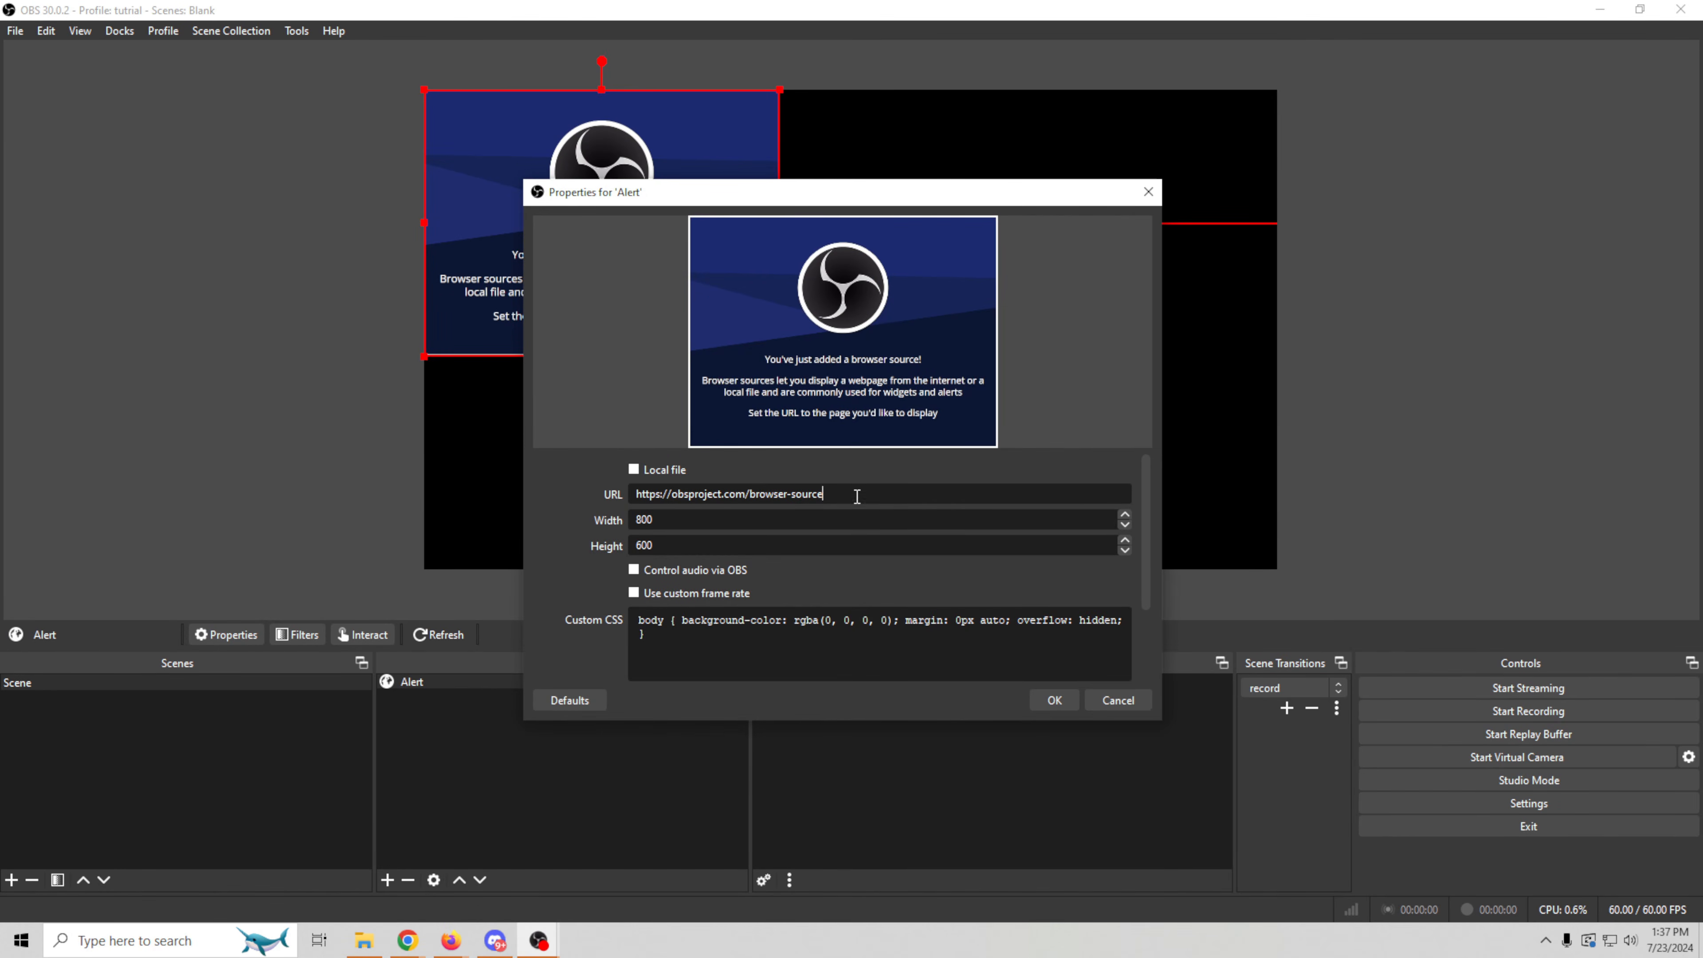
- Paste the overlay URL with its access token into the Alert source, set its size to 1920 × 1080, and enable audio control via OBS
drag(857, 496, 429, 497)
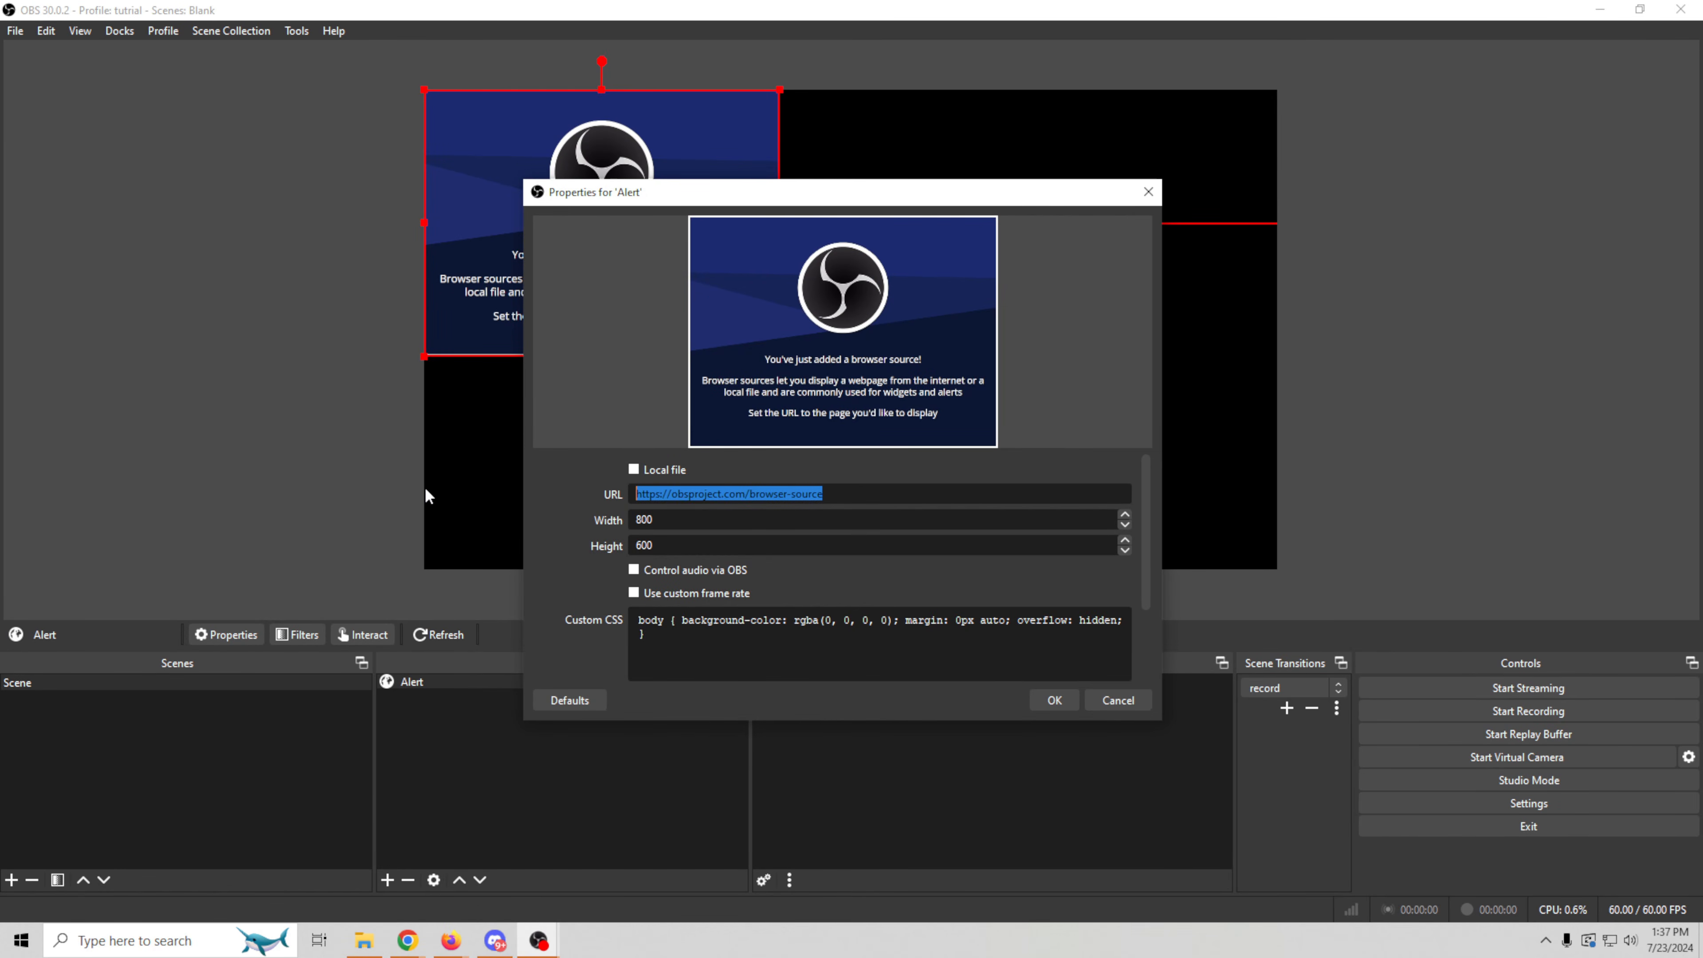
key(ctrl+v)
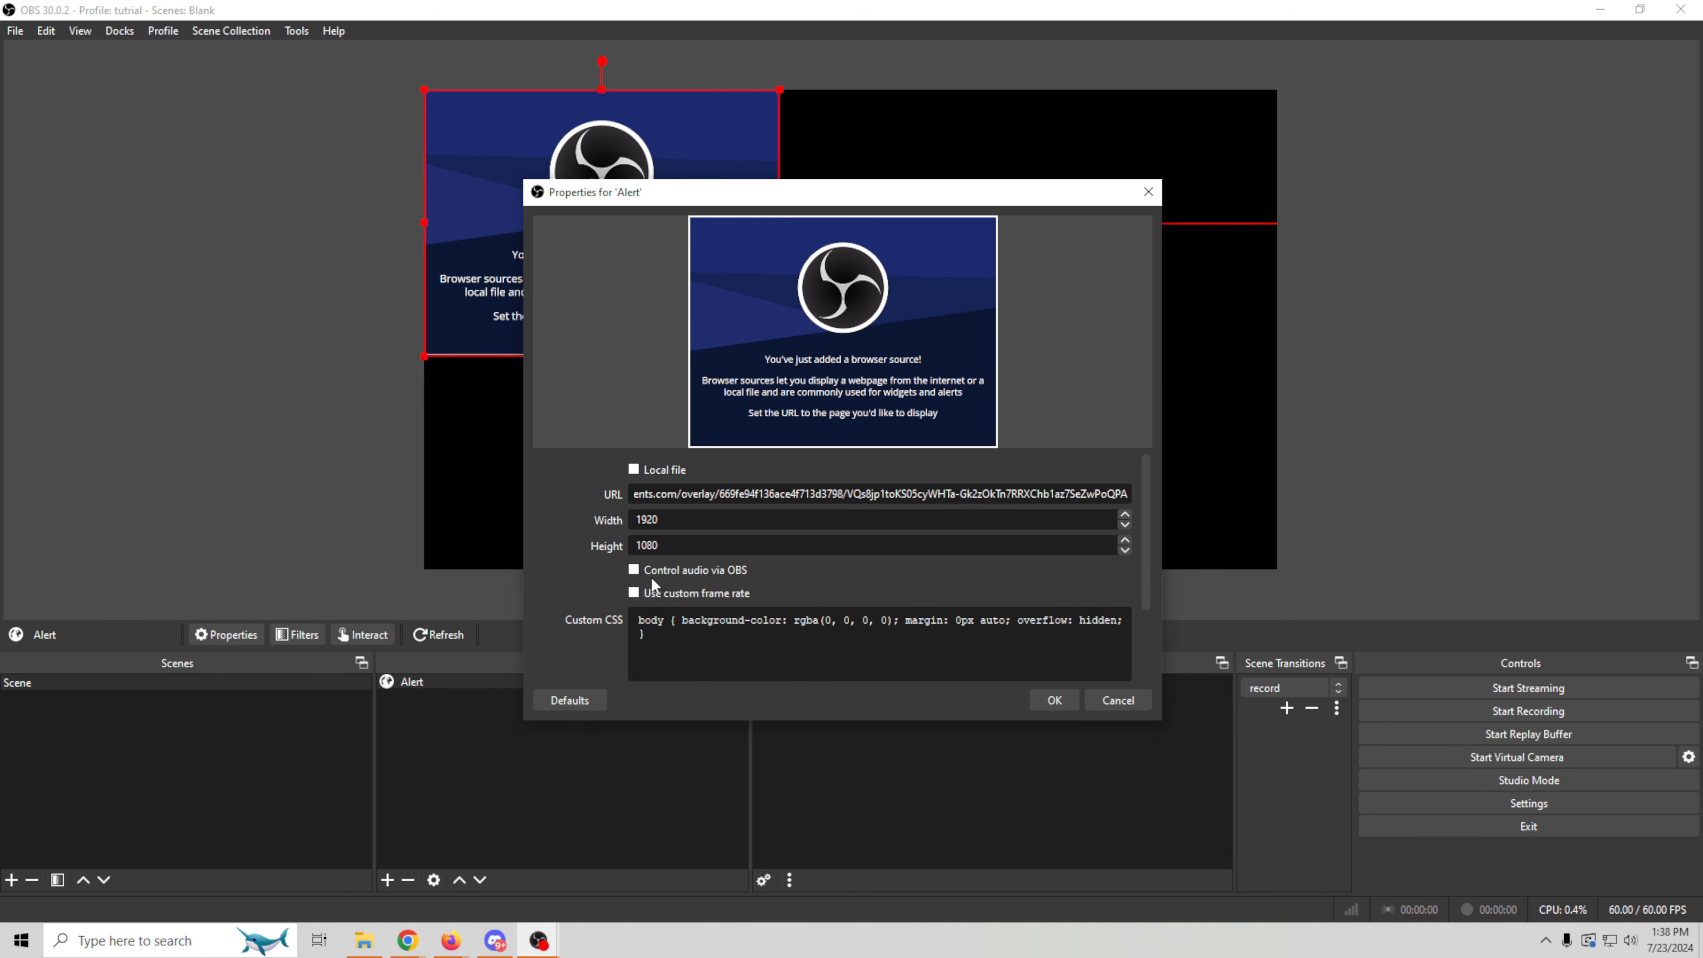
click(633, 571)
click(1062, 698)
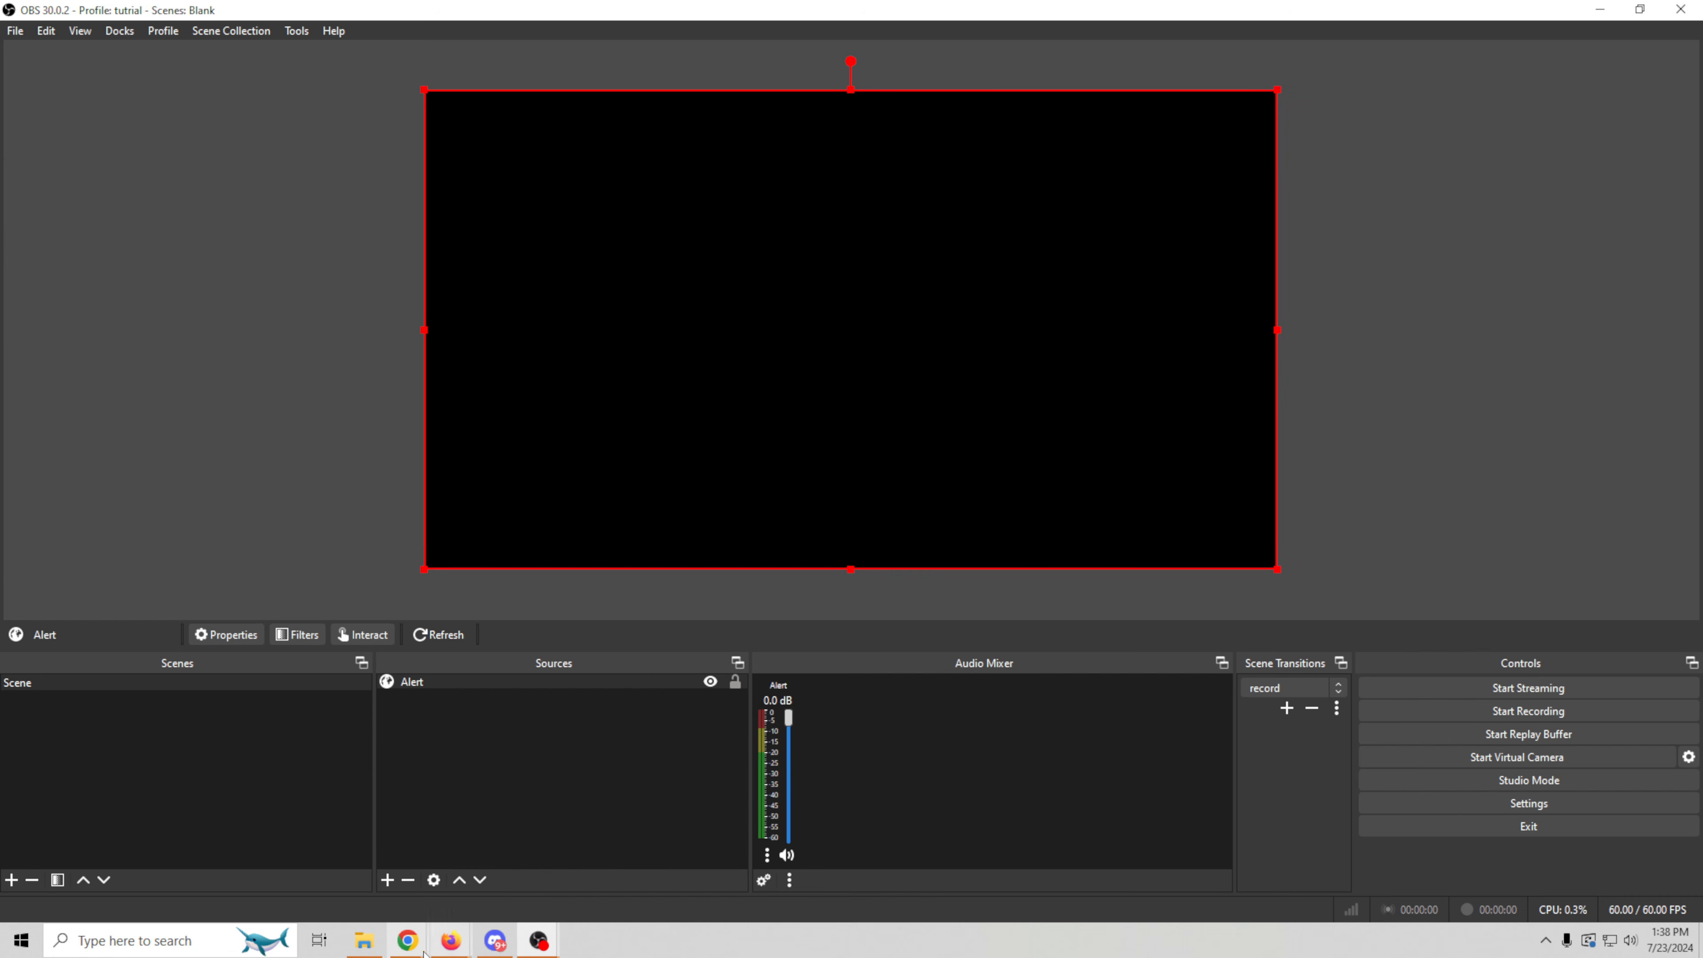
- Emulate a tip event of 10 in the StreamElements overlay editor and check the alert in the OBS preview
mouse_move(410, 951)
click(542, 878)
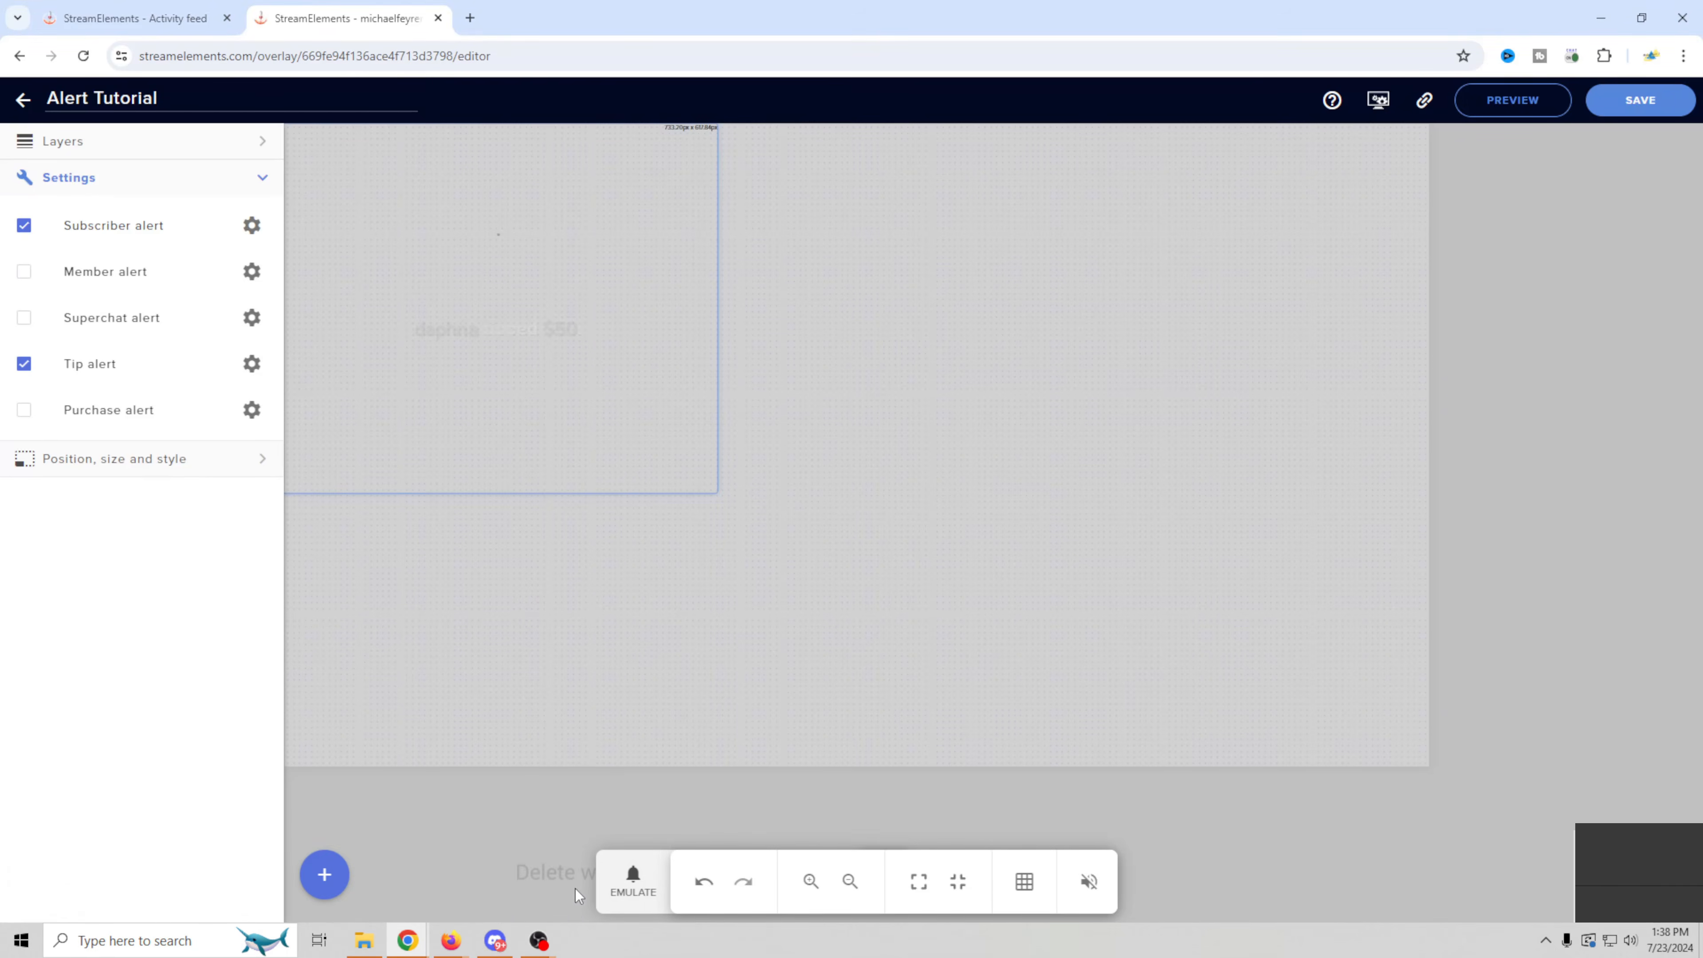
click(640, 890)
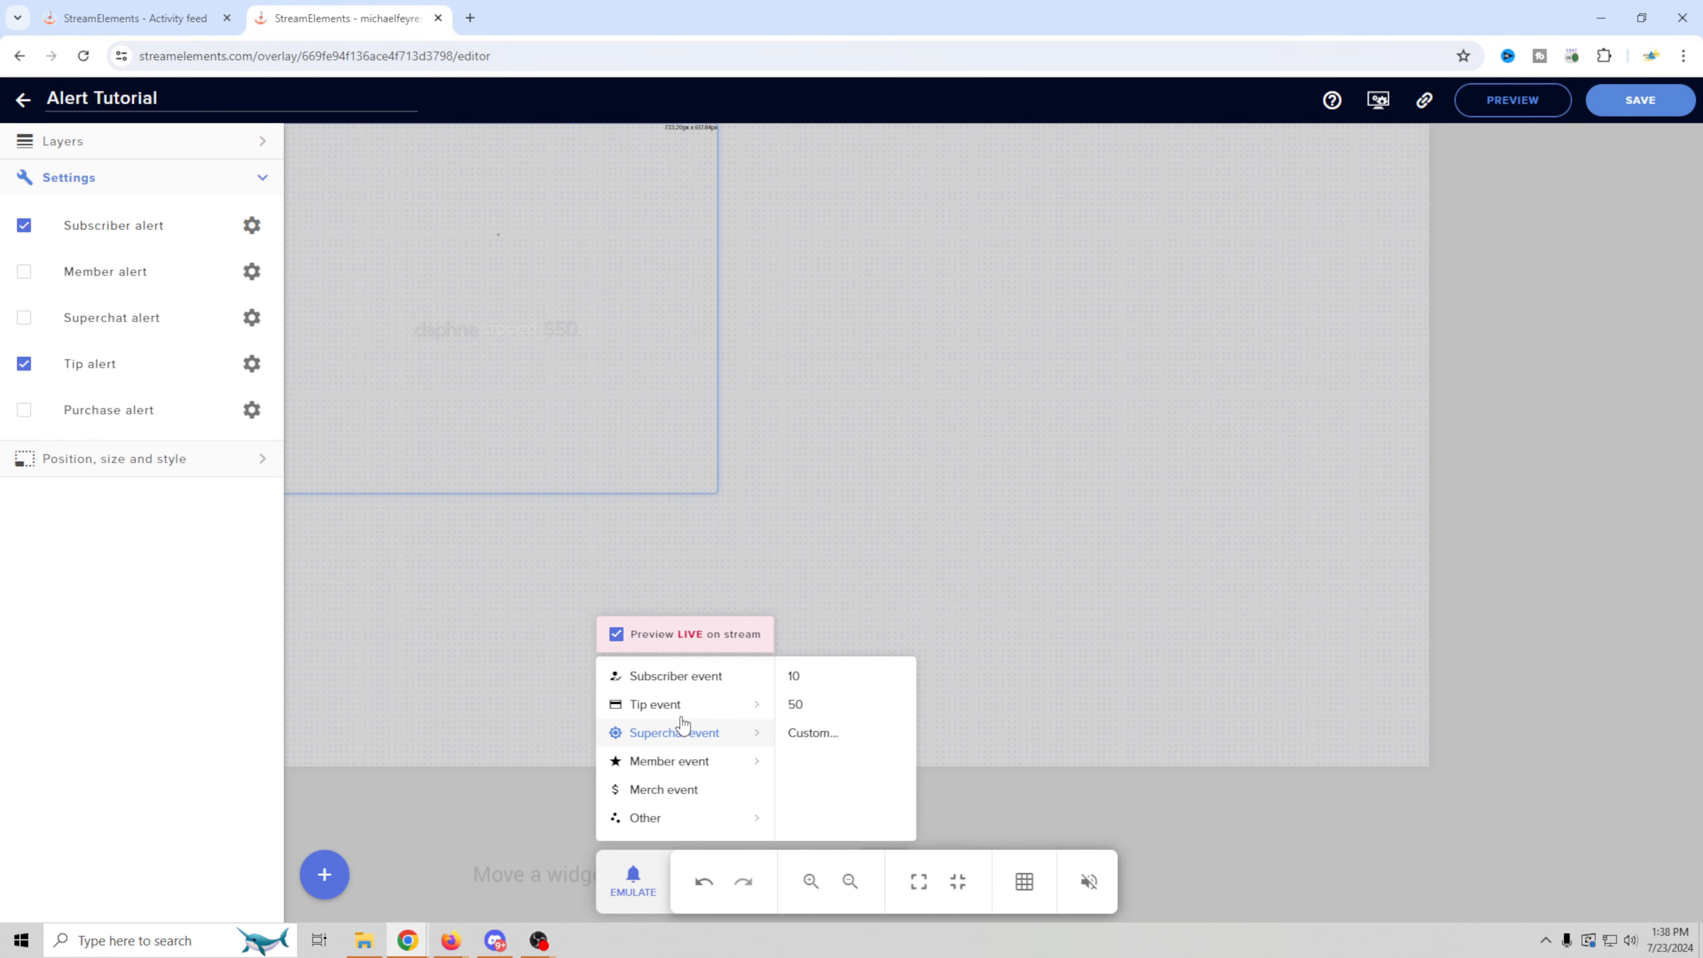
mouse_move(684, 708)
click(804, 678)
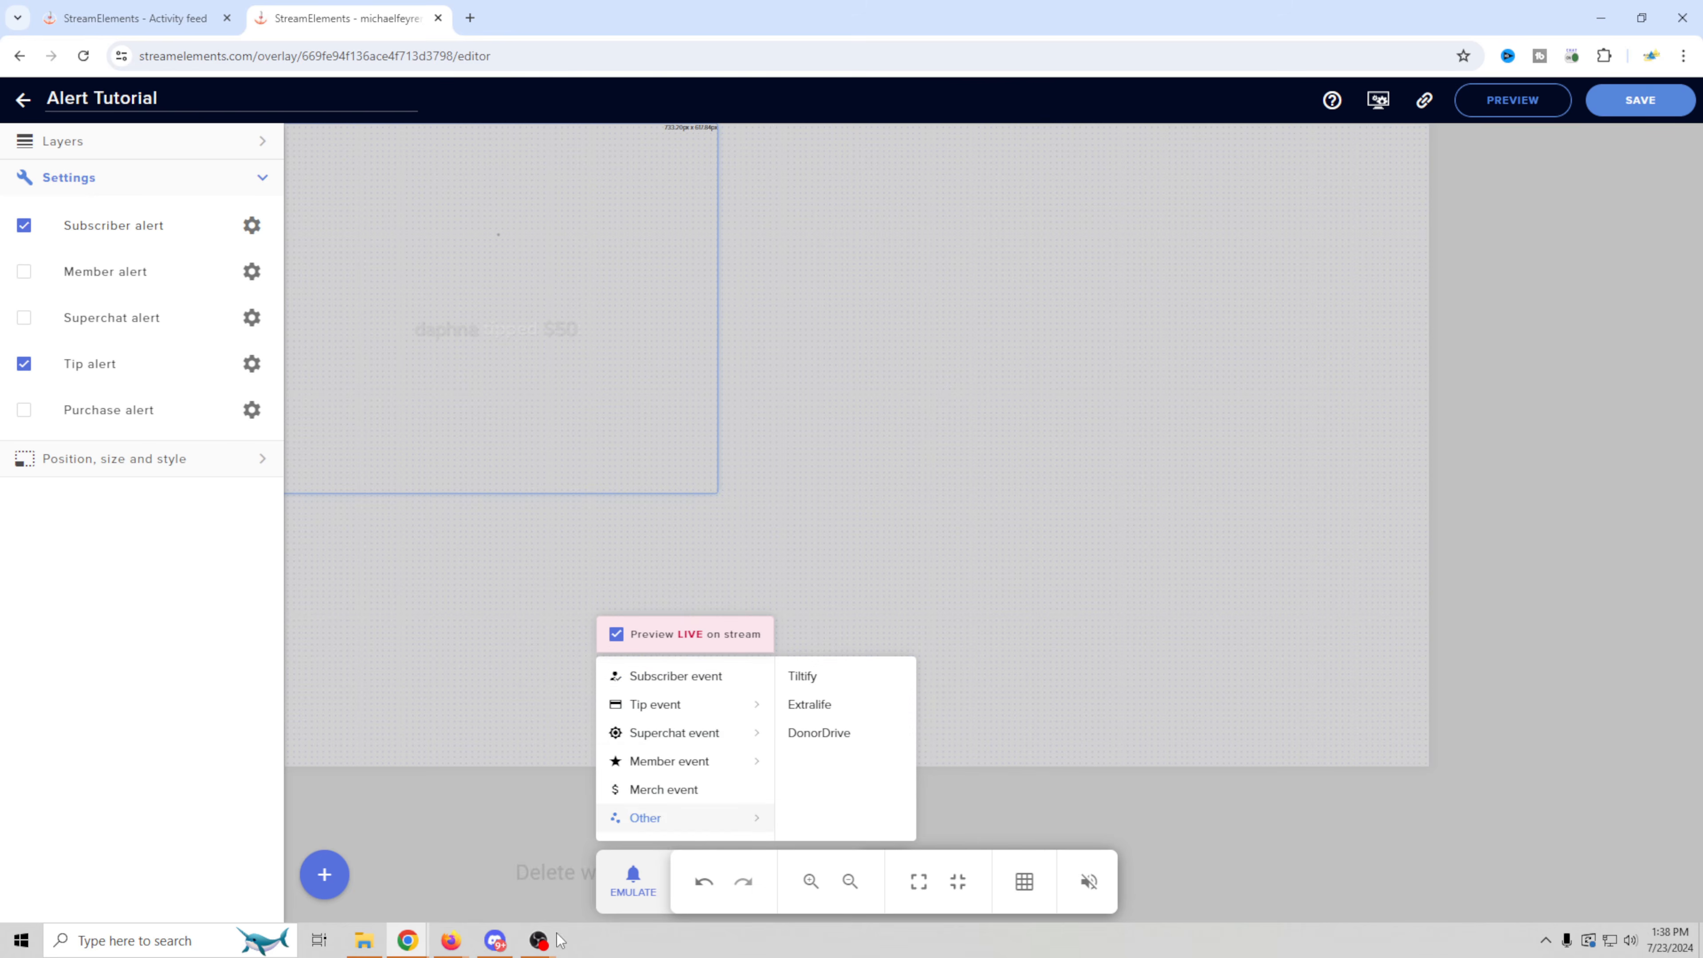
mouse_move(539, 939)
click(626, 890)
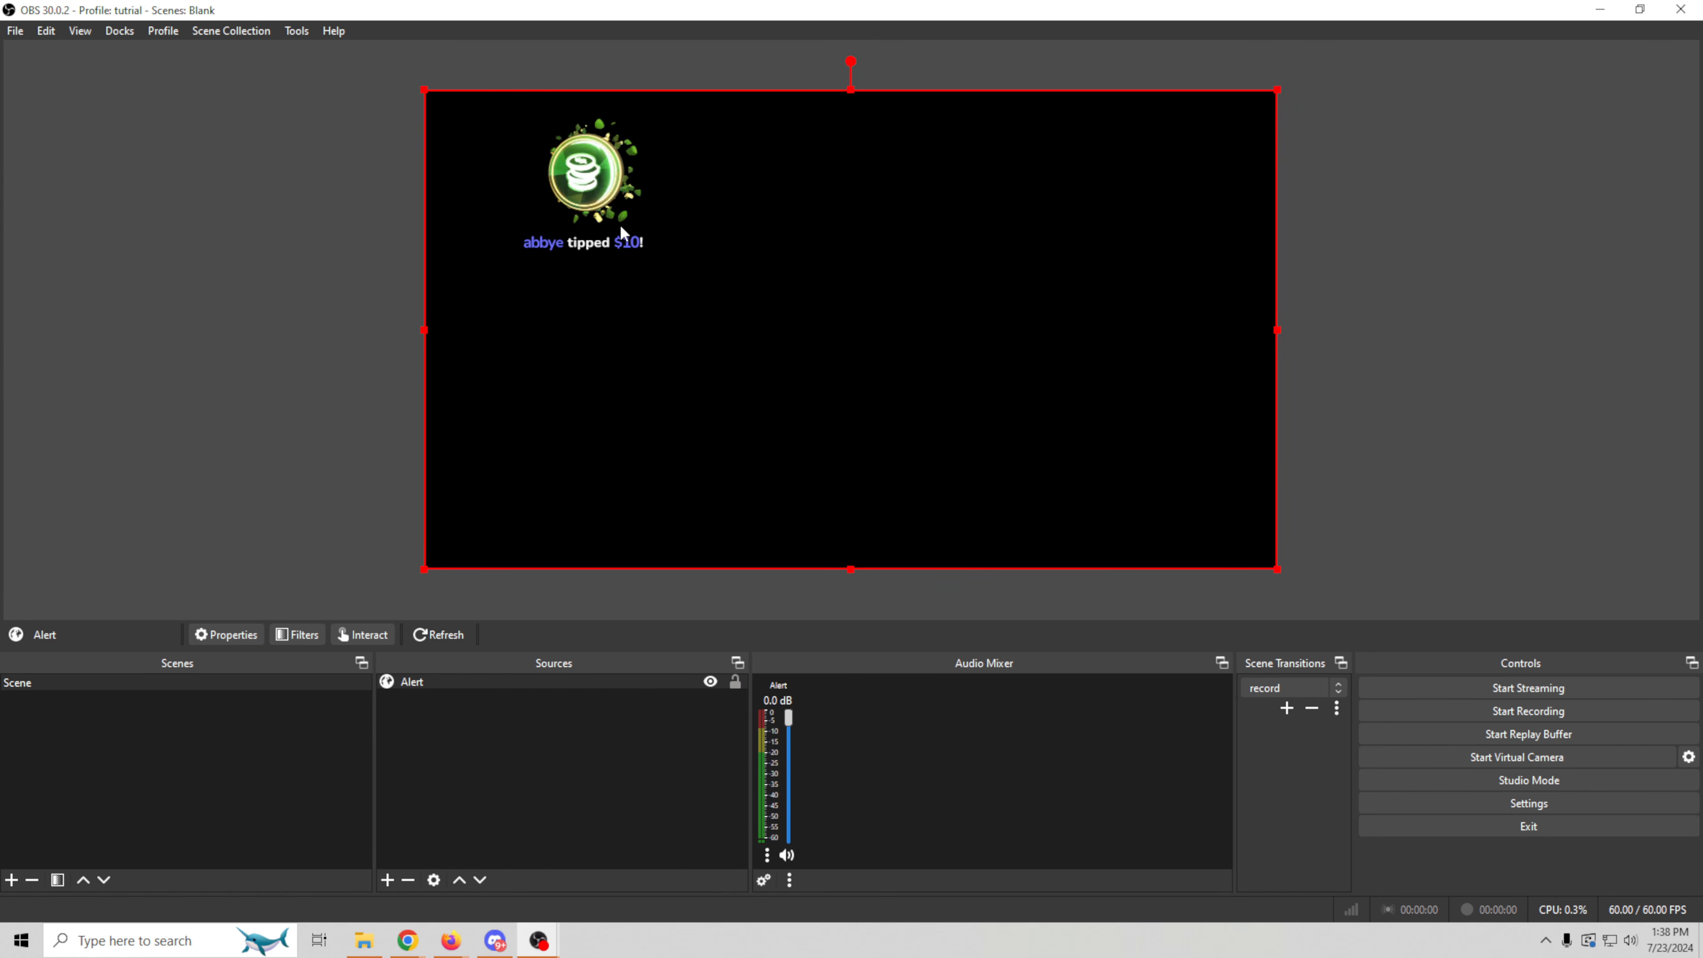
- Add a new video capture device source named cam to the scene
click(384, 883)
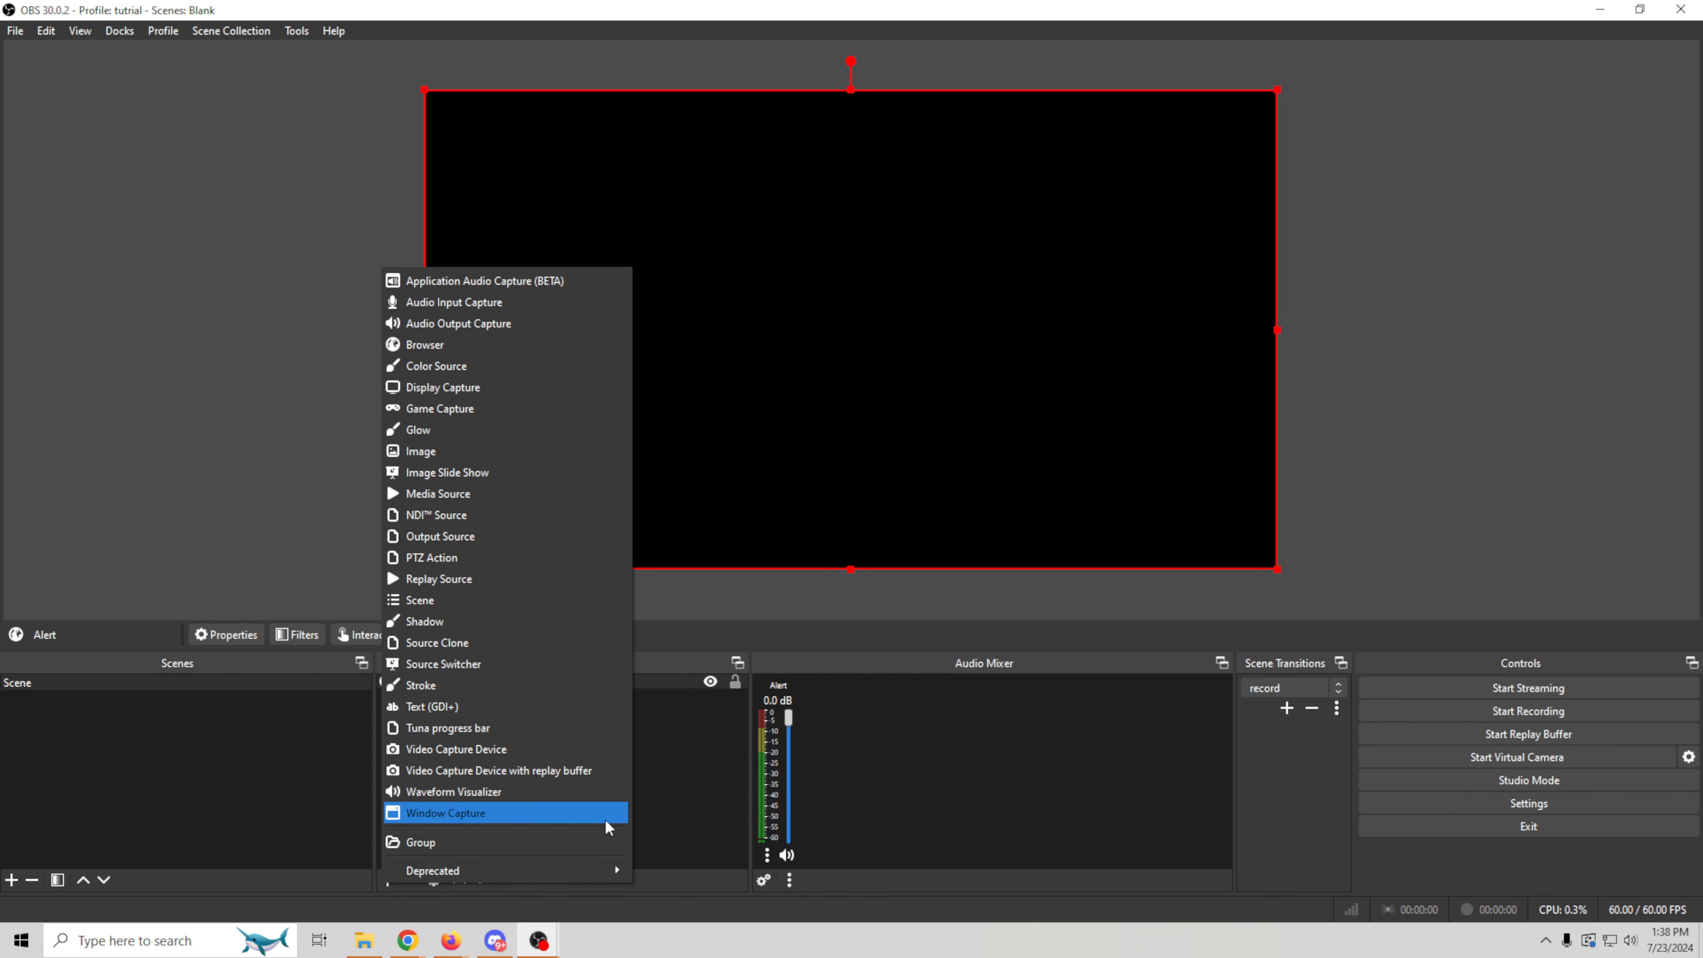
click(543, 749)
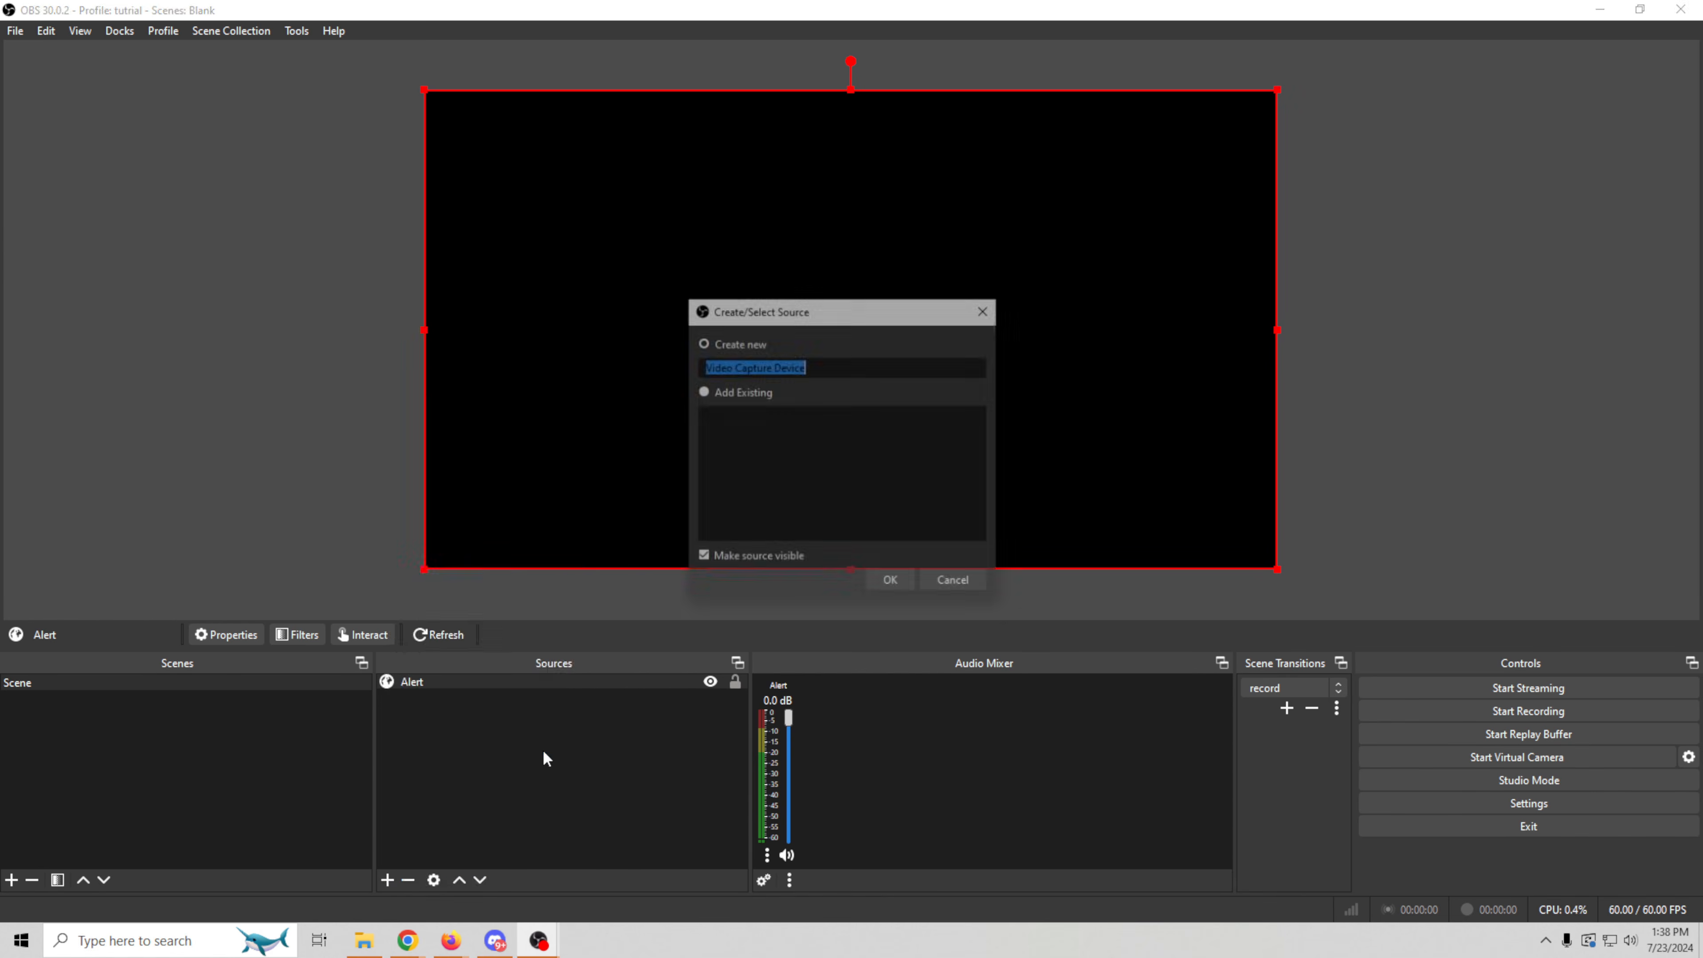
text(cam)
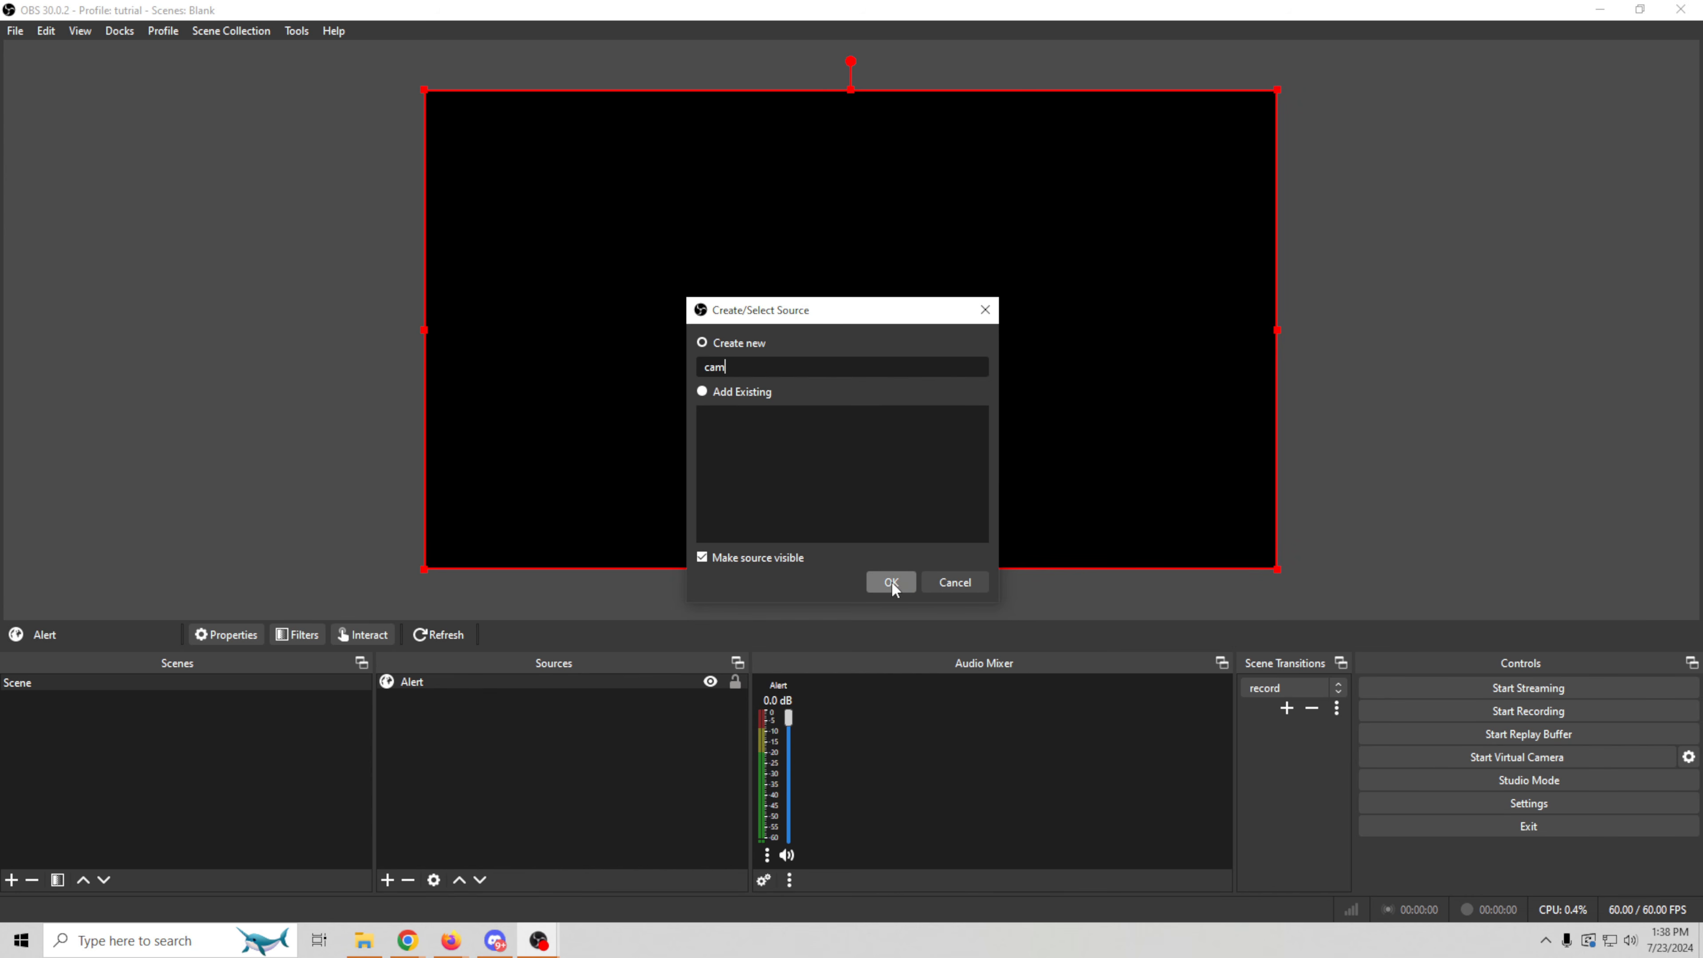
click(892, 581)
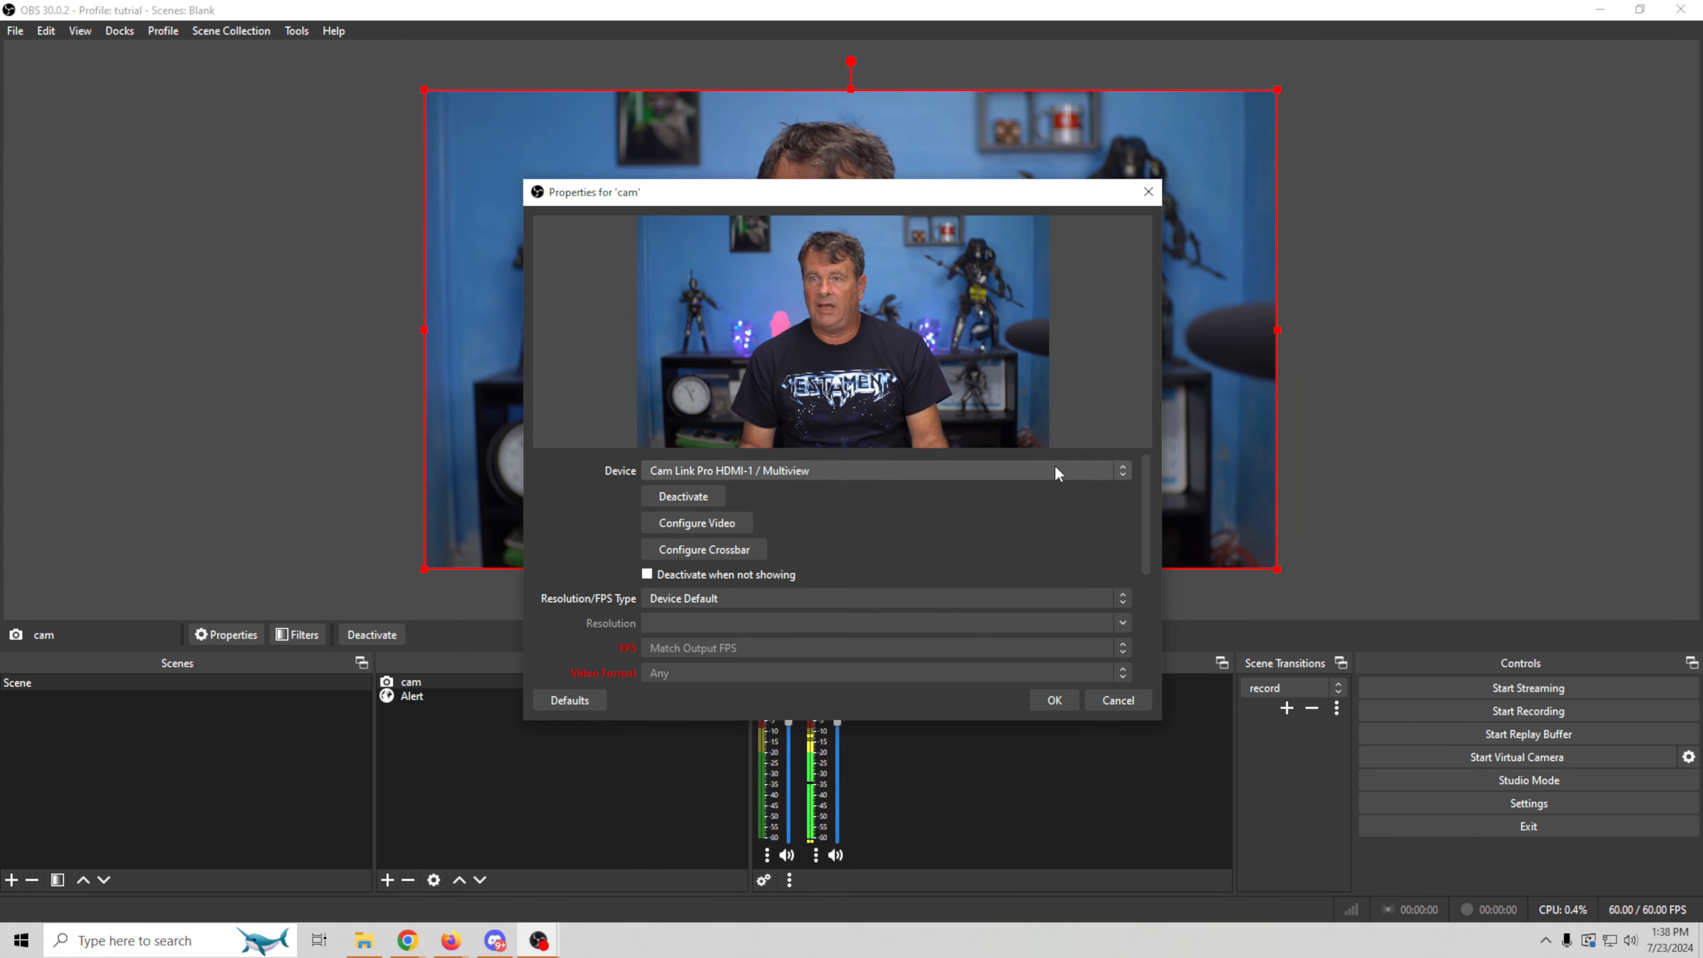
- Review the cam source's audio output options, keep Capture audio only, and accept its properties
drag(1147, 497, 1147, 612)
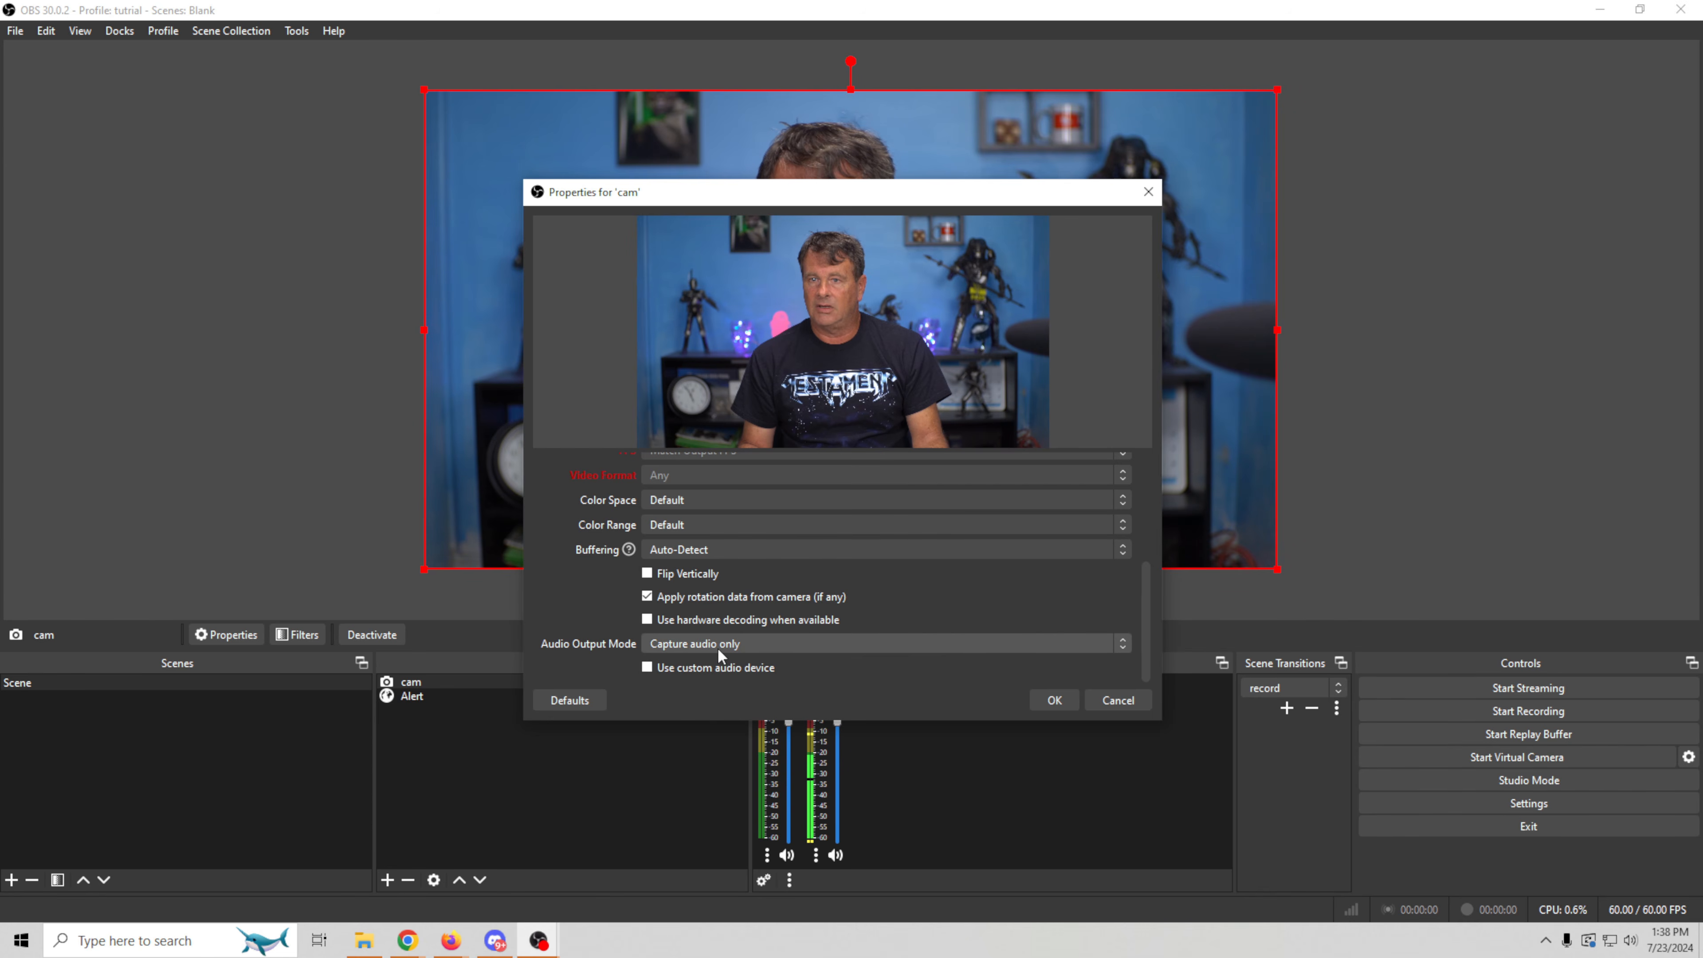
click(648, 666)
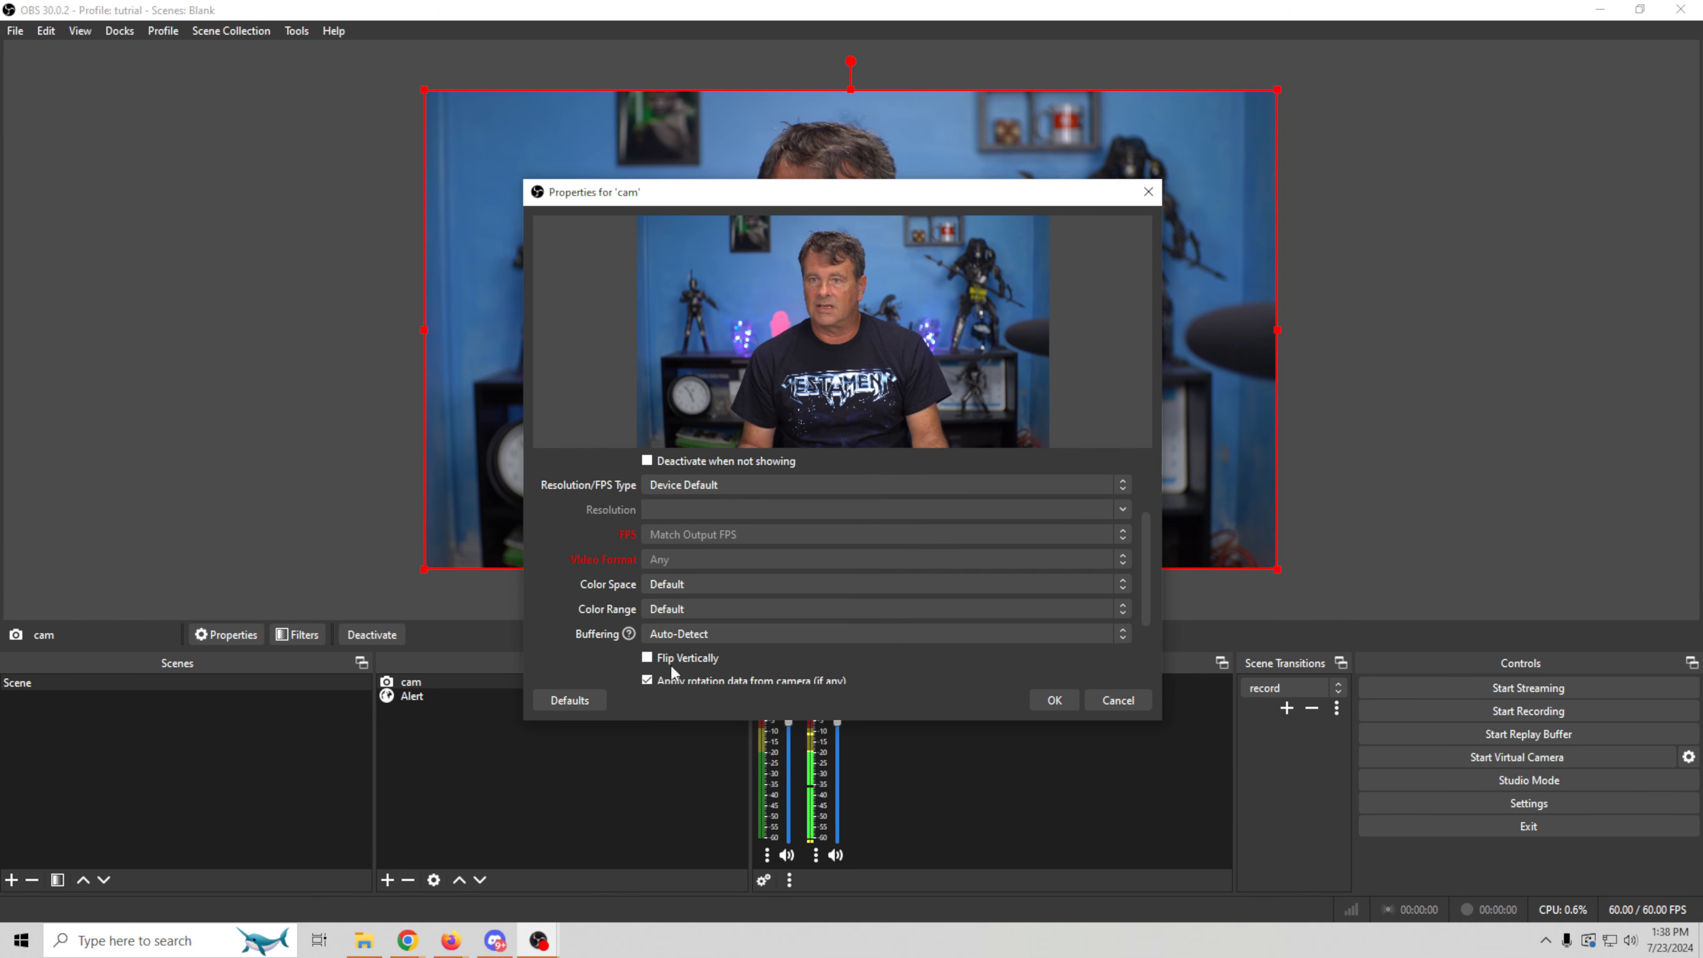
scroll(838, 657, down, 2)
click(900, 672)
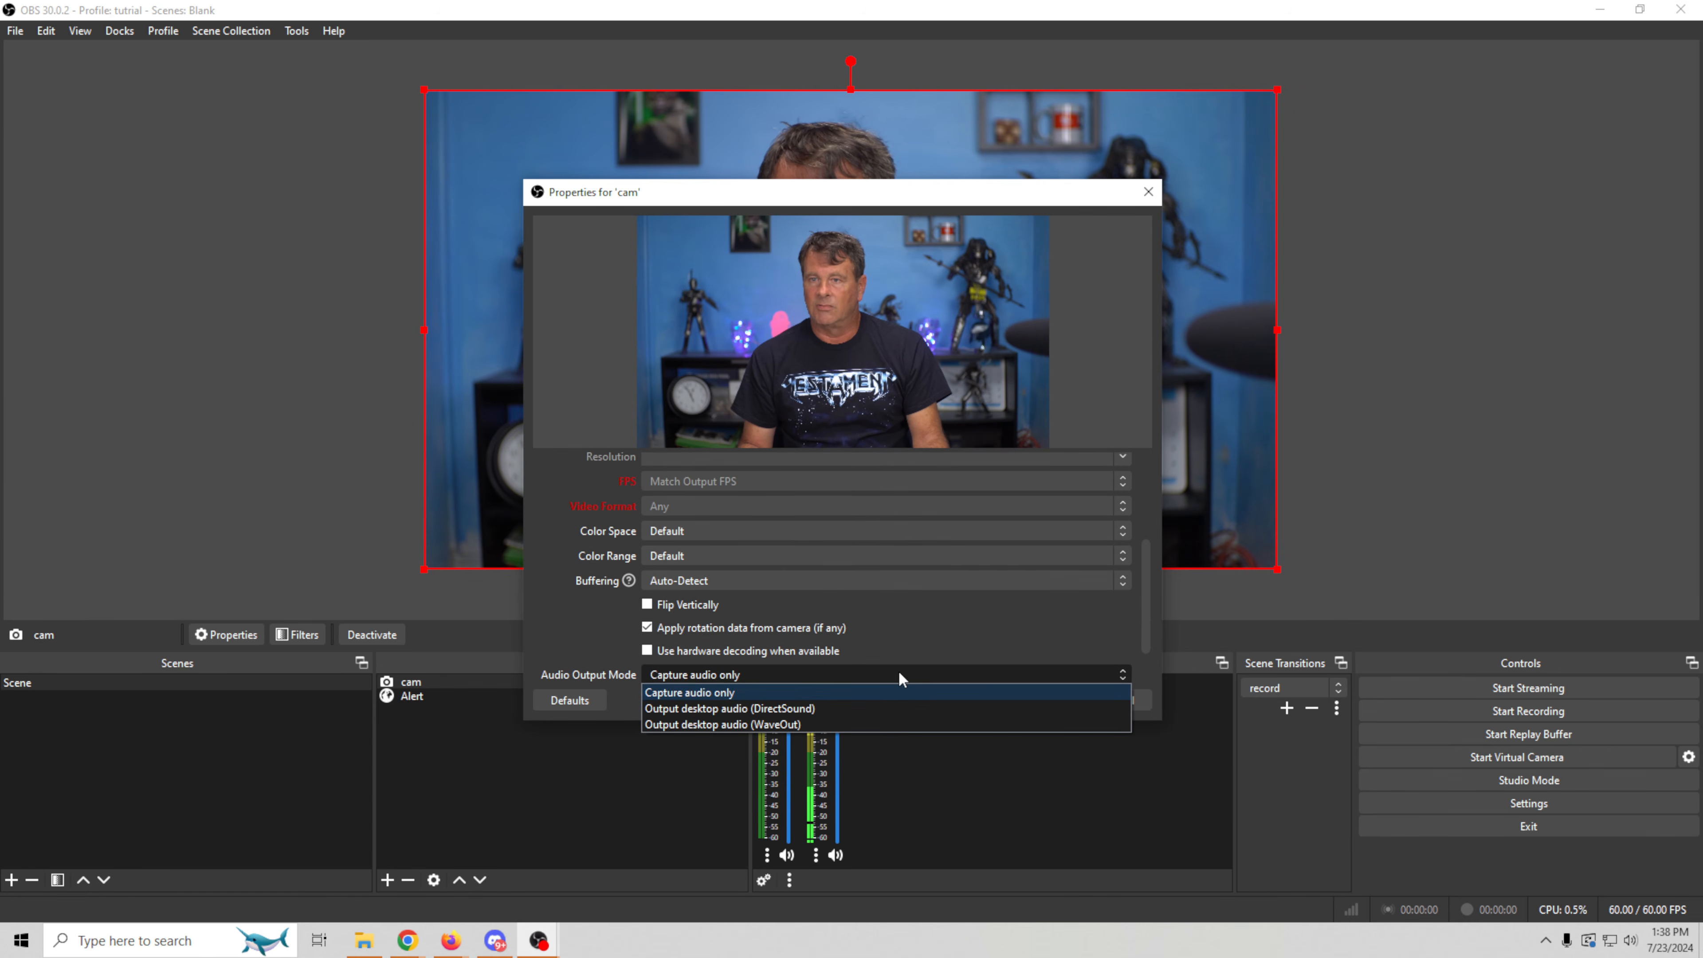
click(543, 610)
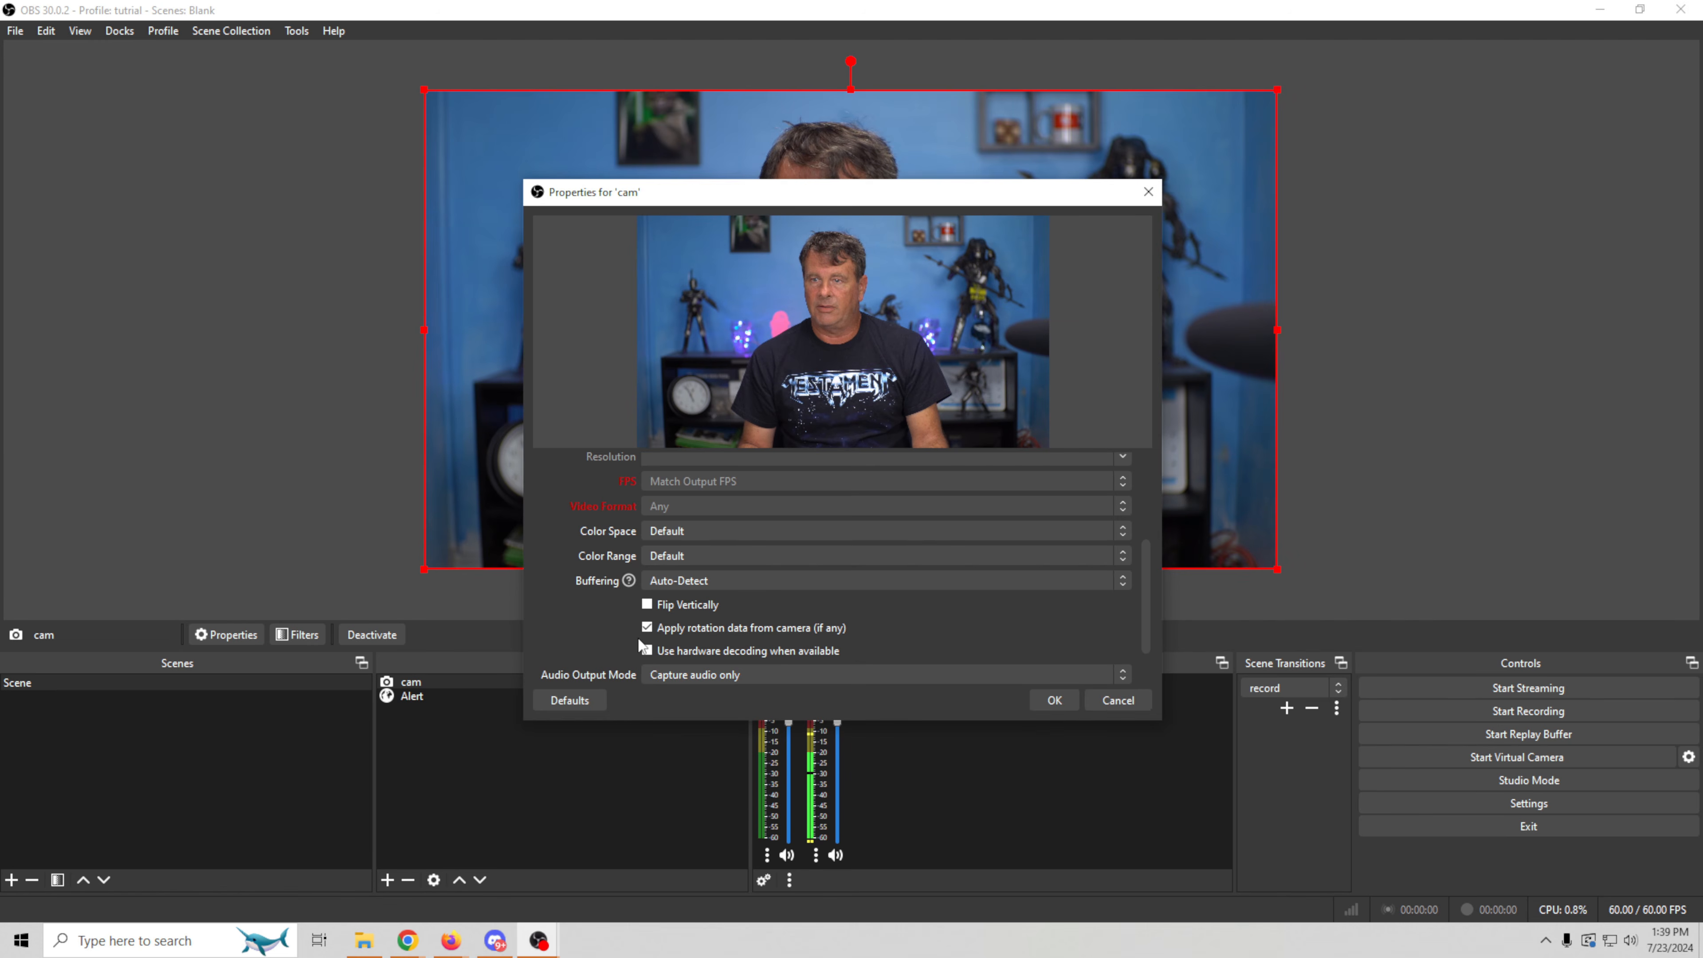
scroll(859, 670, down, 2)
click(1052, 697)
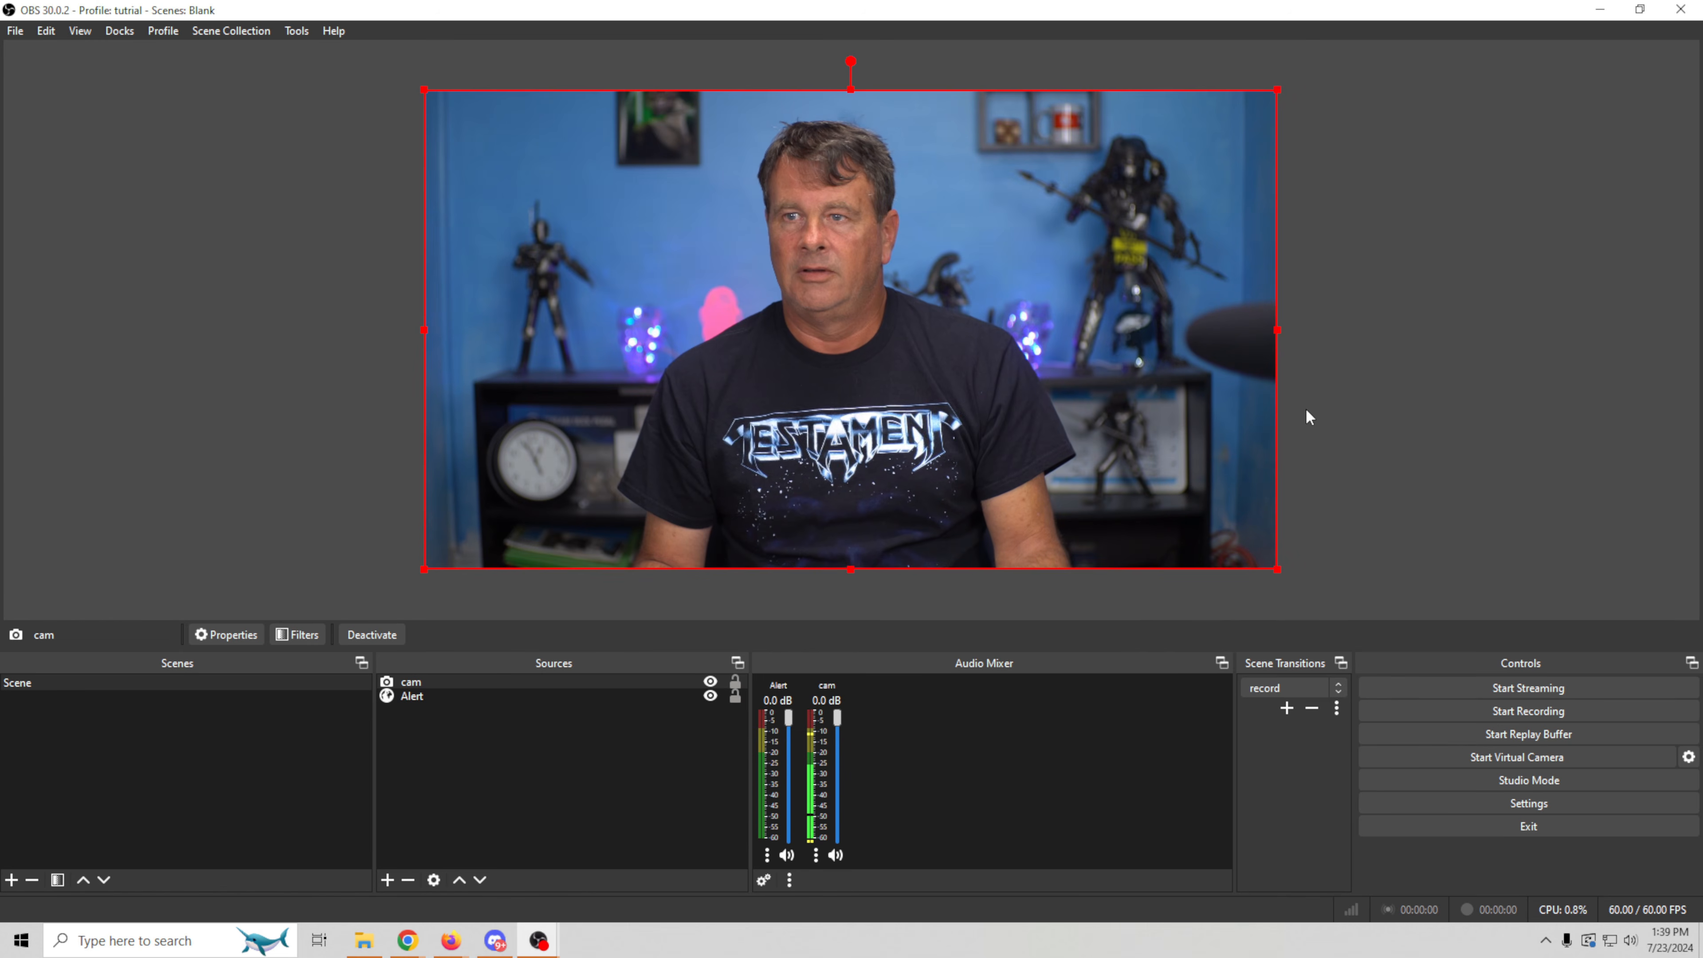
- Enlarge the cam source past the canvas's side and lower edges and place it below Alert in the source order
drag(1278, 328, 1349, 349)
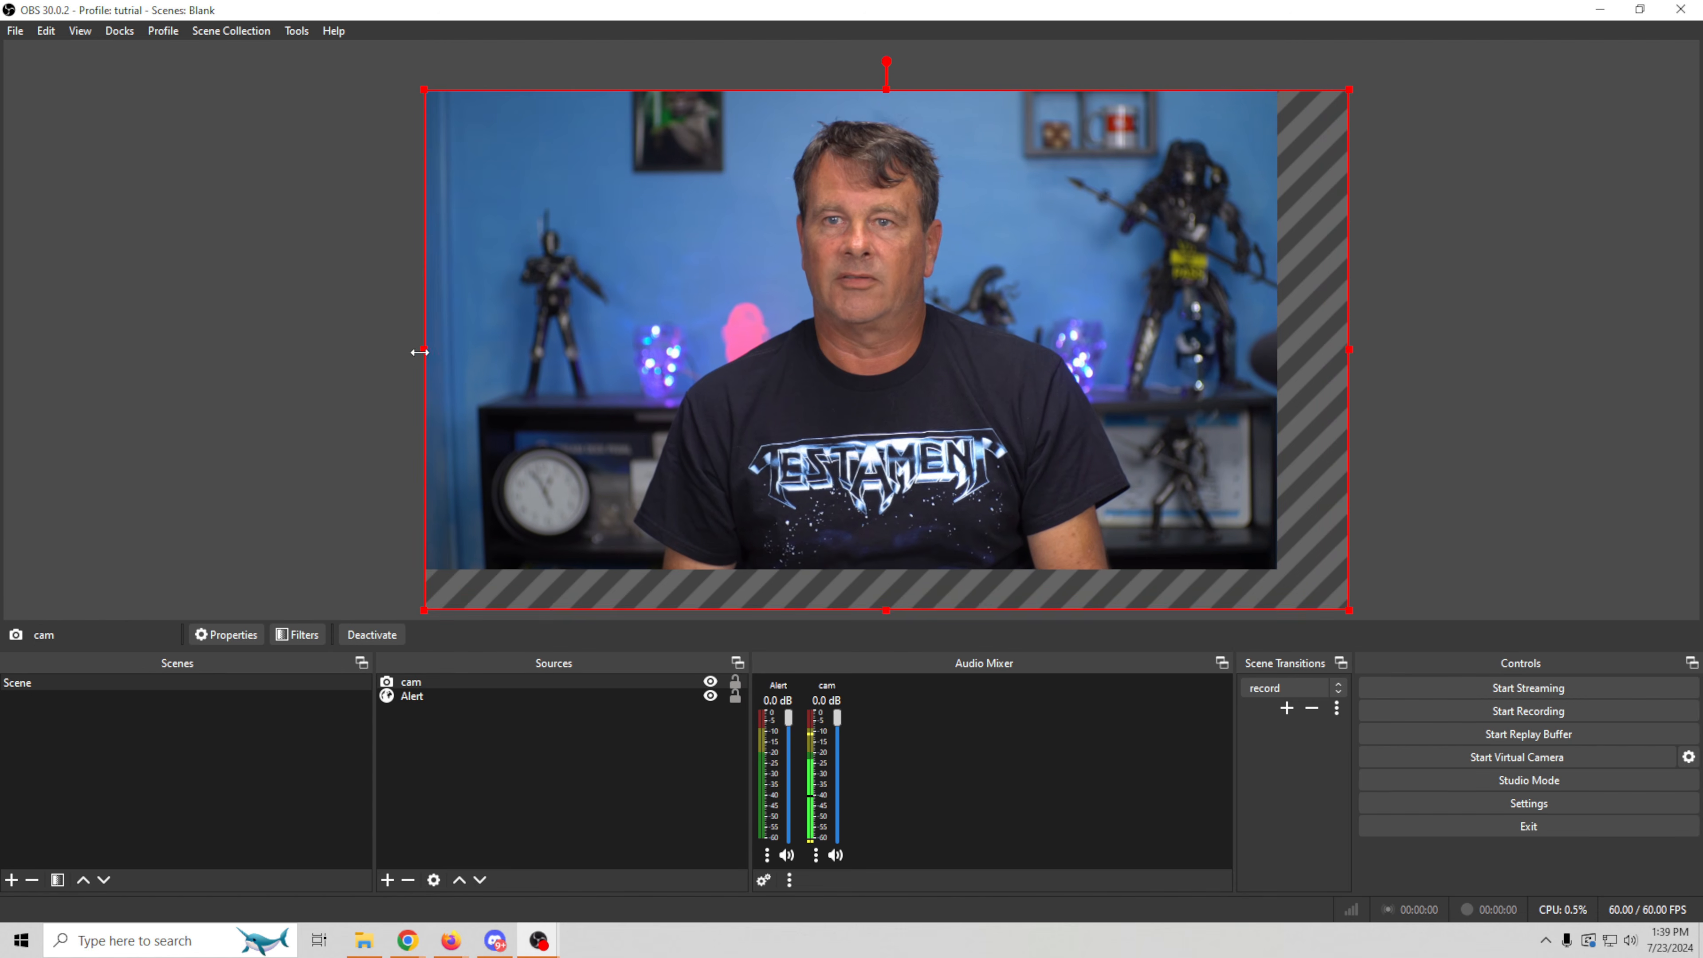
drag(420, 352, 368, 368)
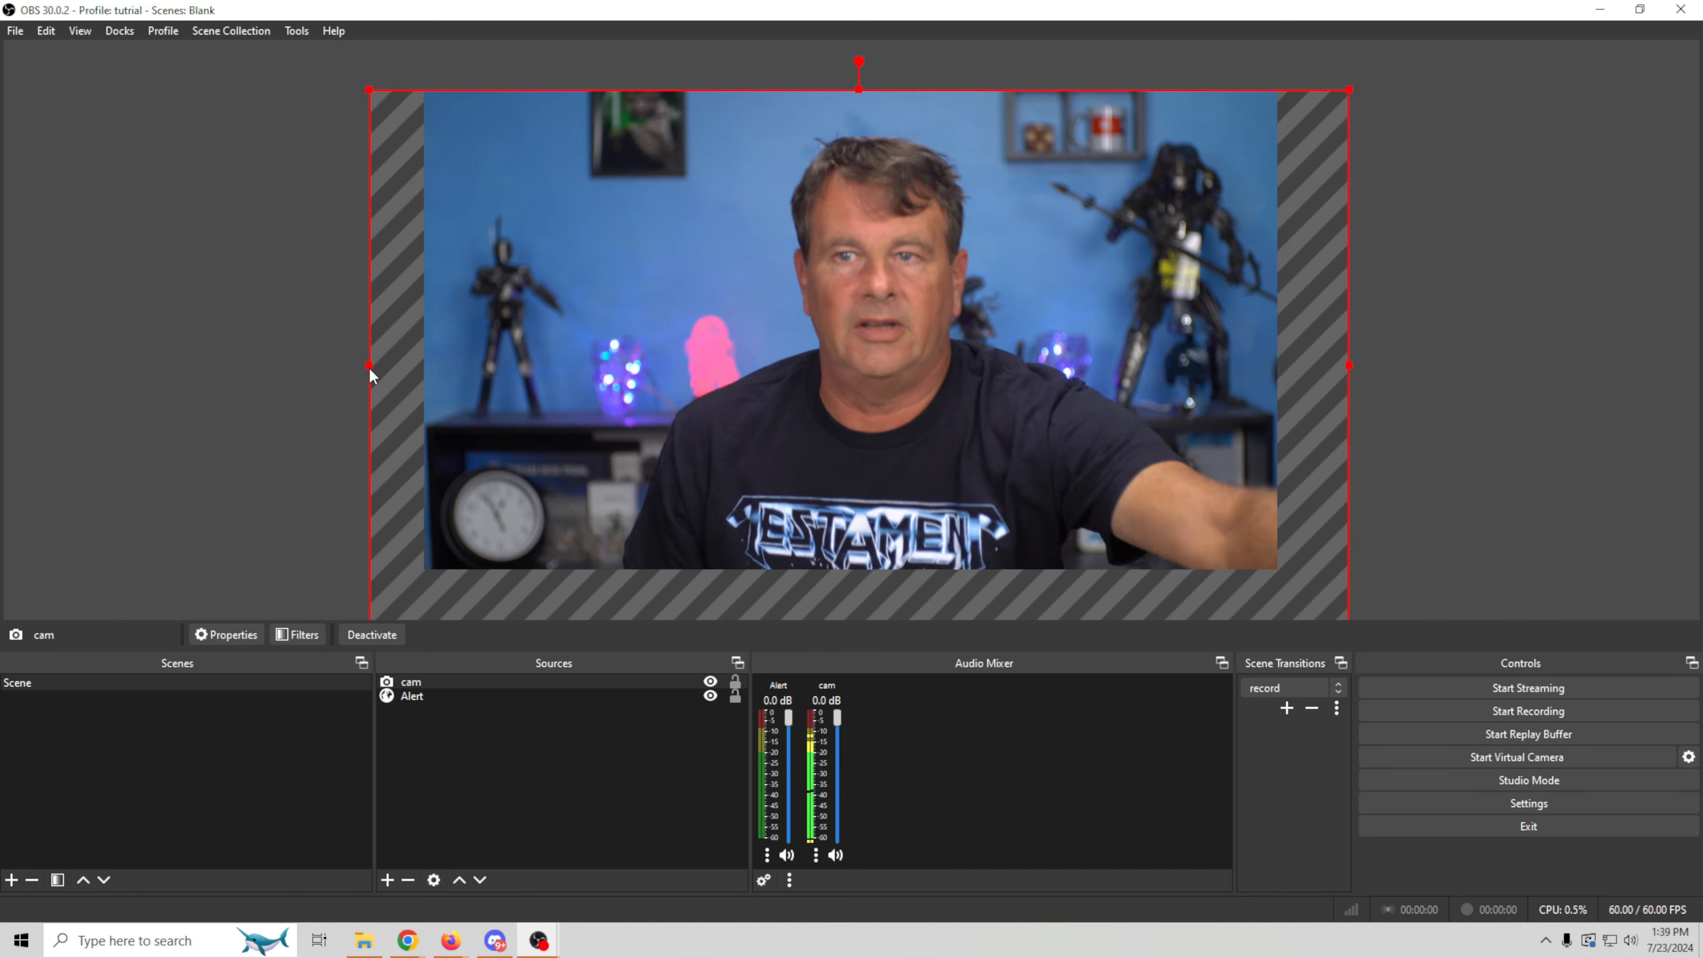
click(222, 377)
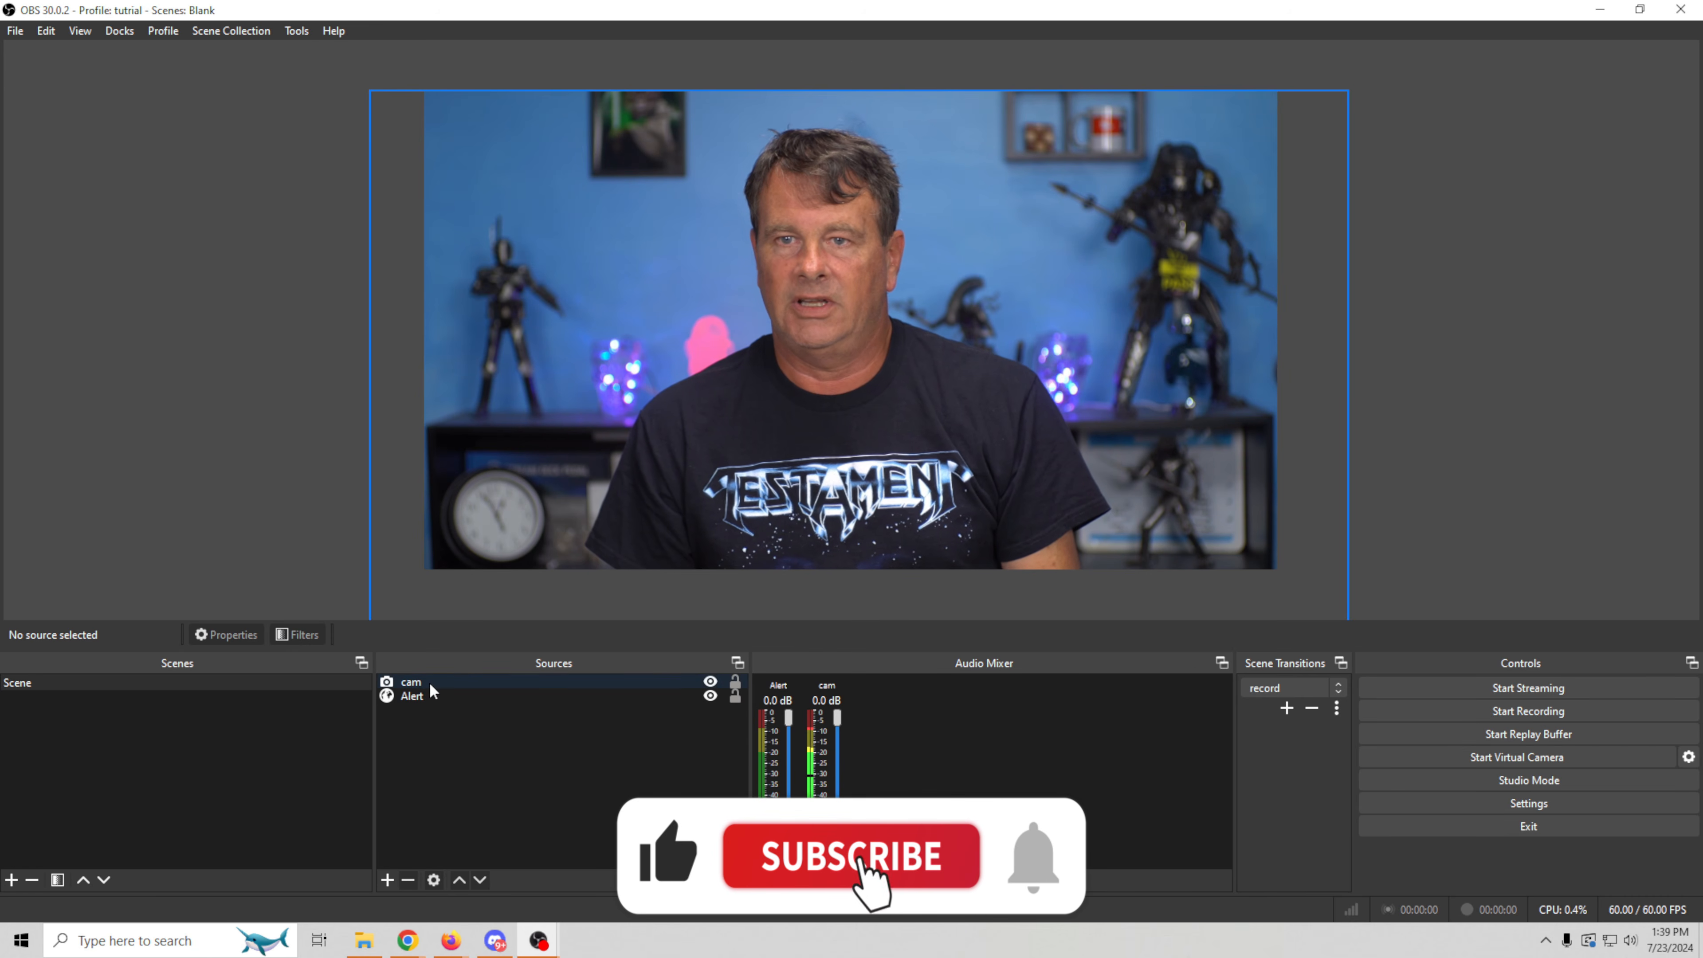
drag(431, 686, 425, 722)
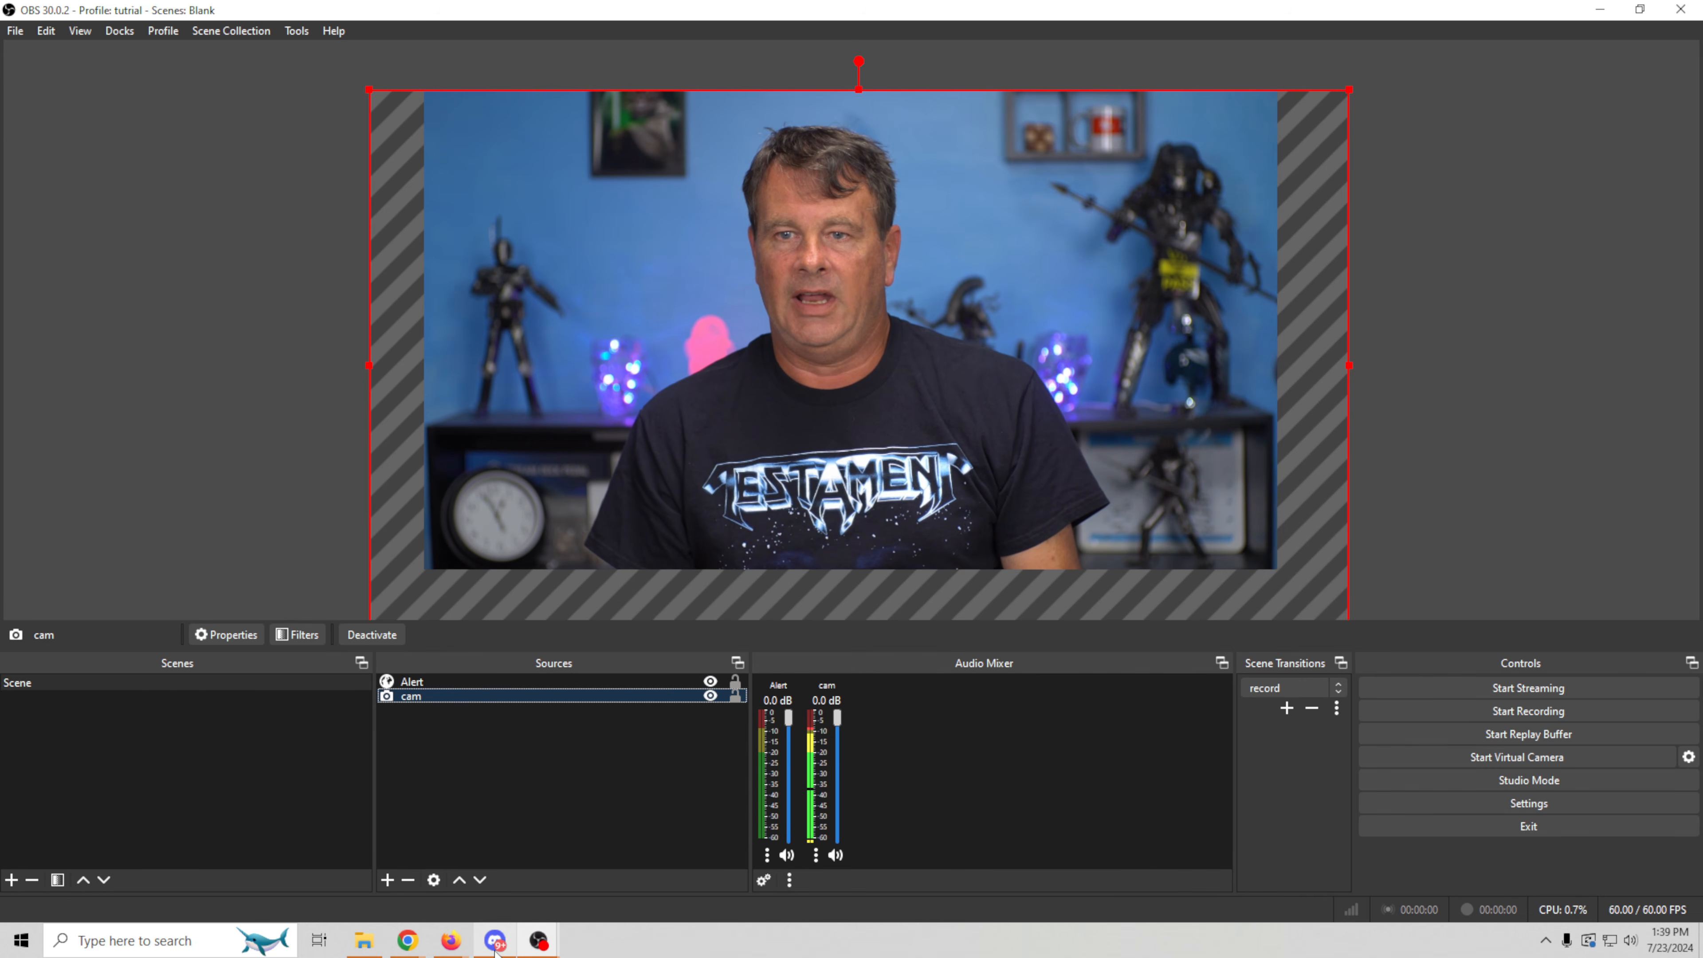
- Emulate a $50 tip event in the StreamElements overlay editor and check the alert over the camera in OBS
mouse_move(410, 946)
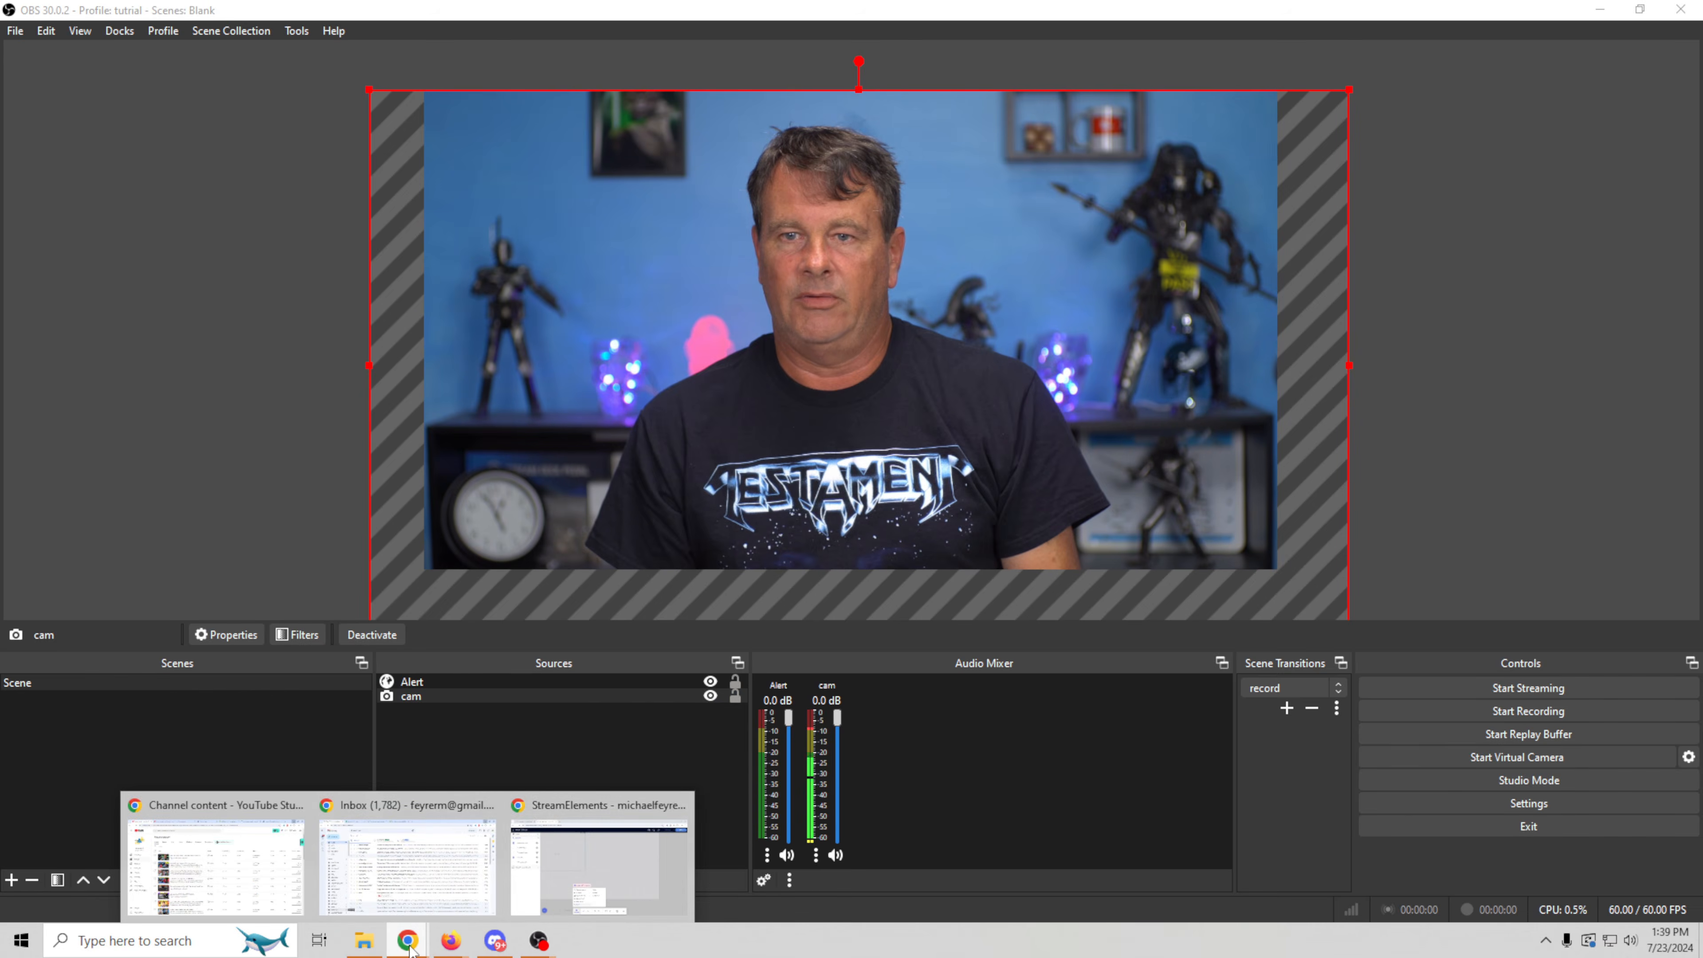
click(594, 908)
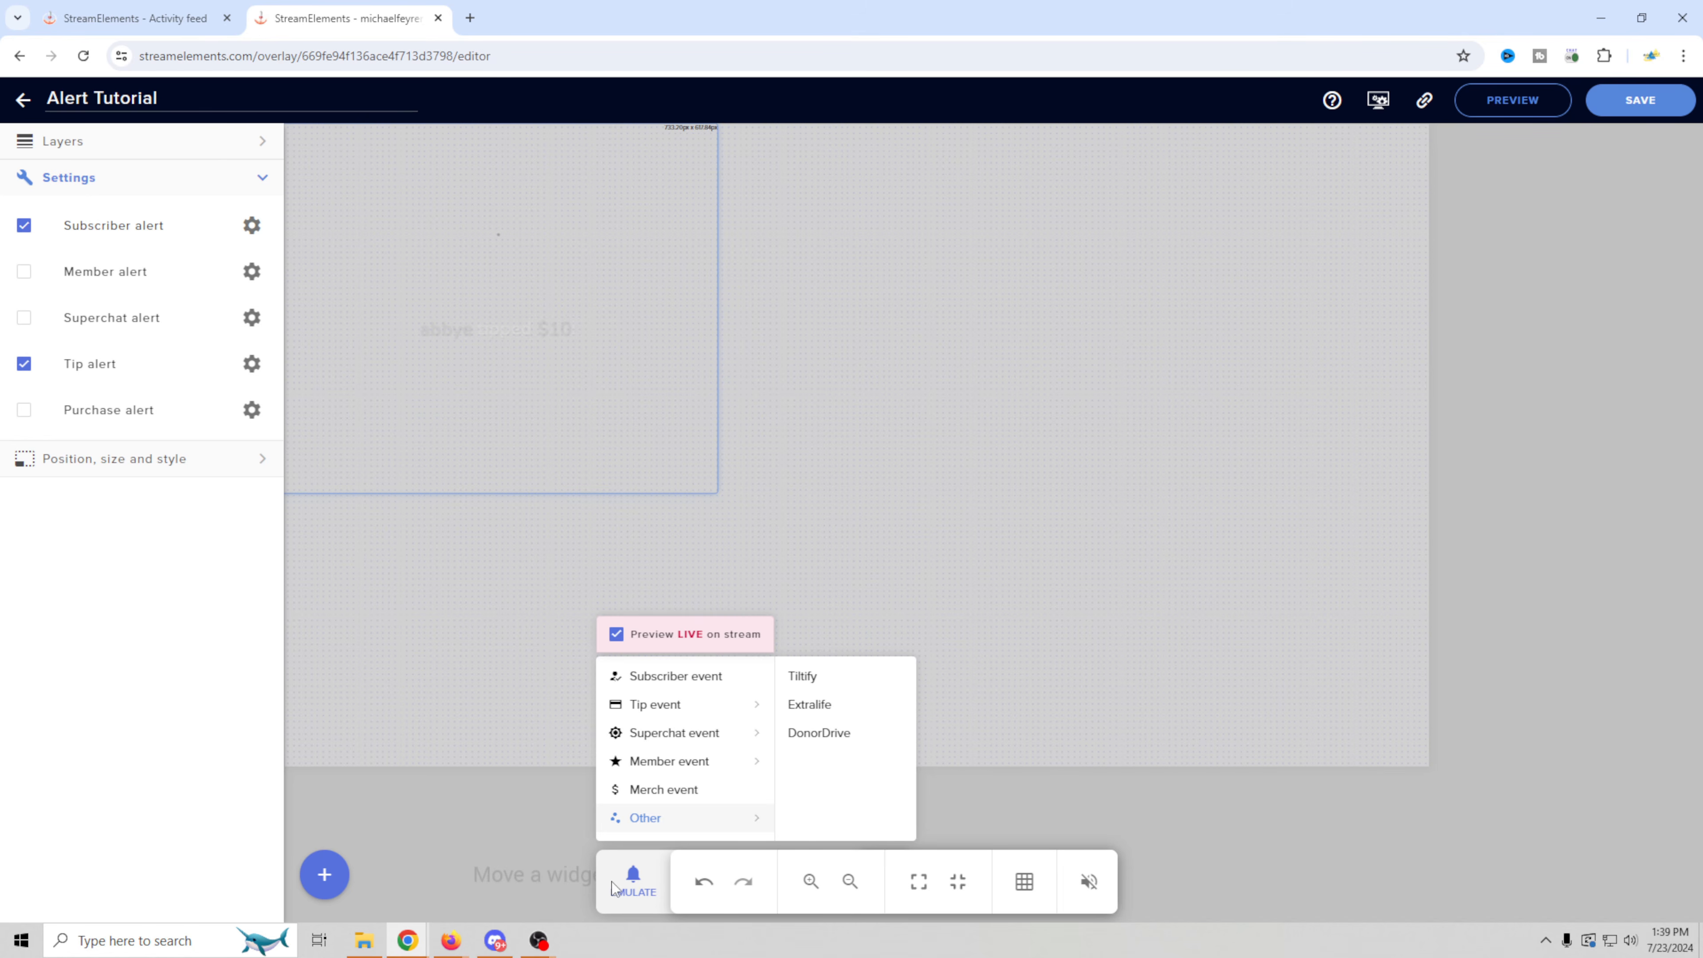
mouse_move(706, 703)
click(808, 716)
mouse_move(538, 940)
click(616, 894)
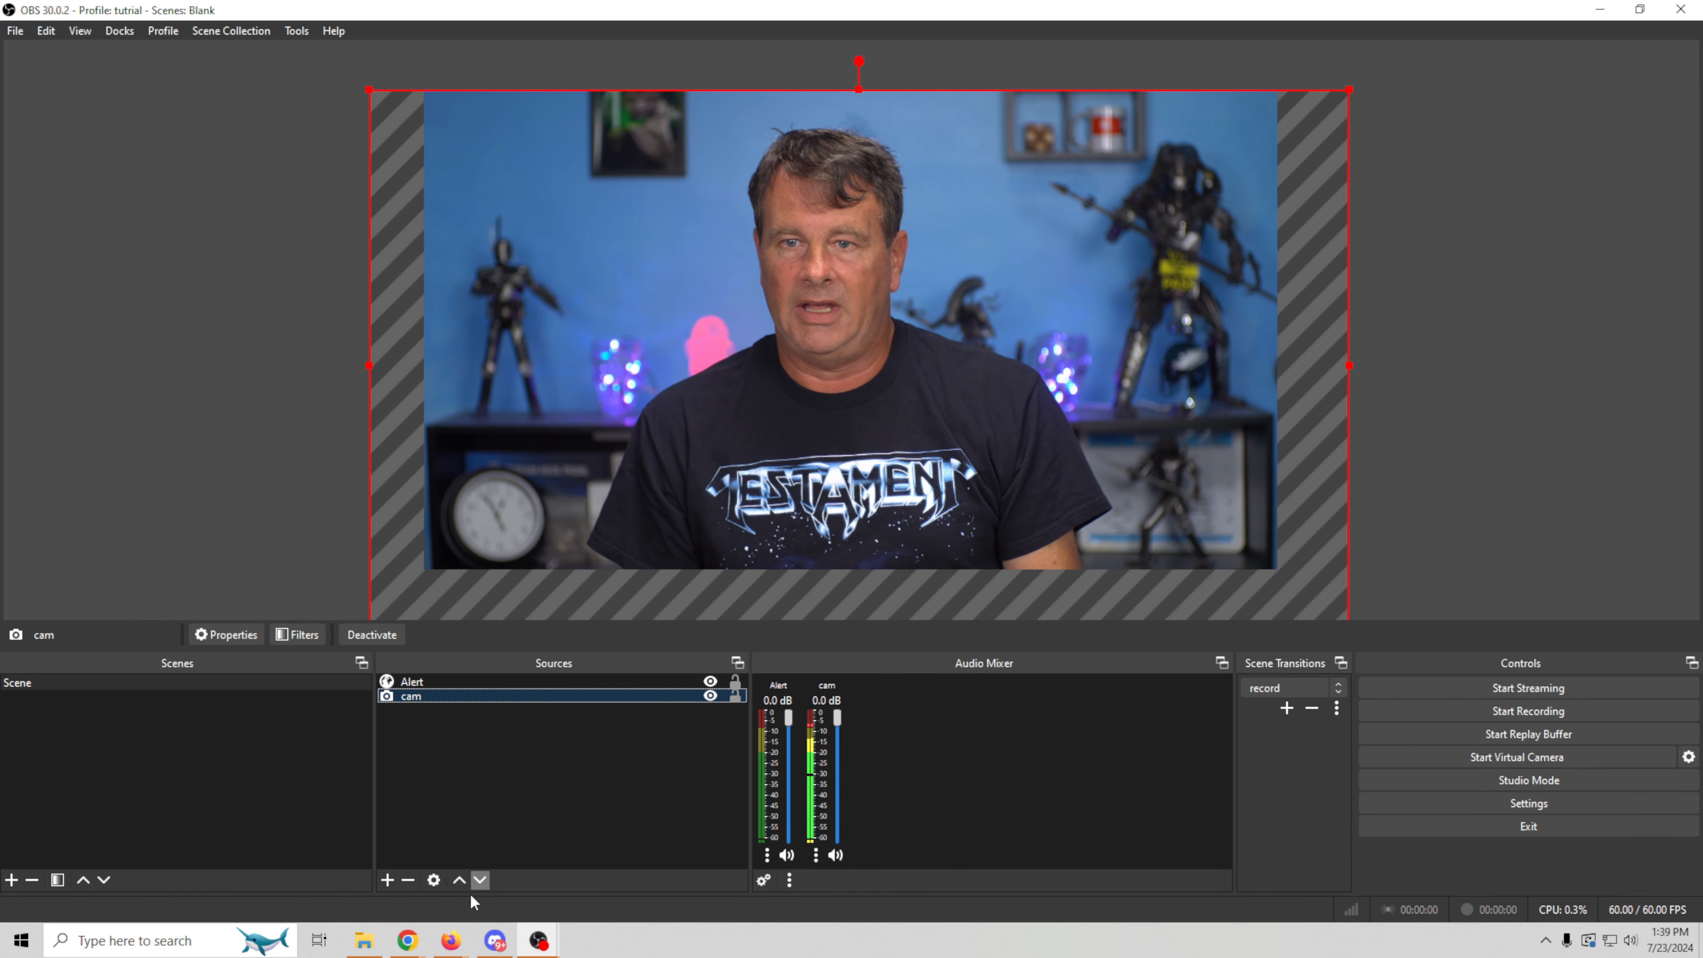
- Switch to the StreamElements overlay editor, move the alert box to the overlay's upper-right corner, and save the overlay
mouse_move(403, 943)
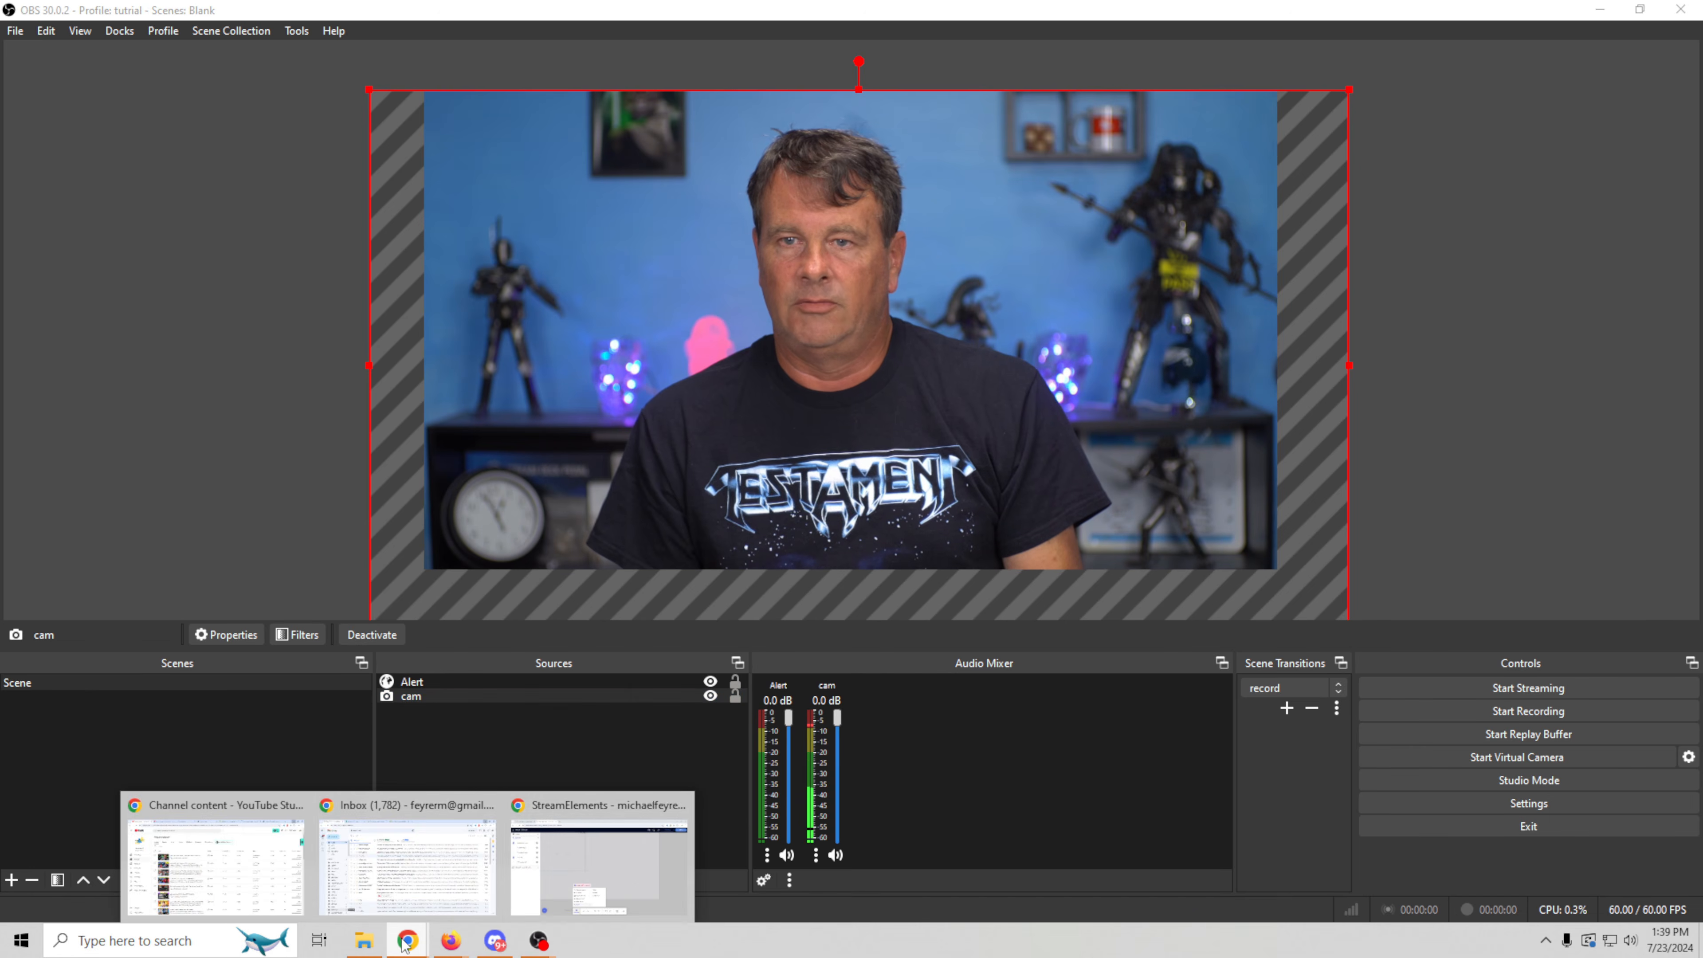
click(583, 856)
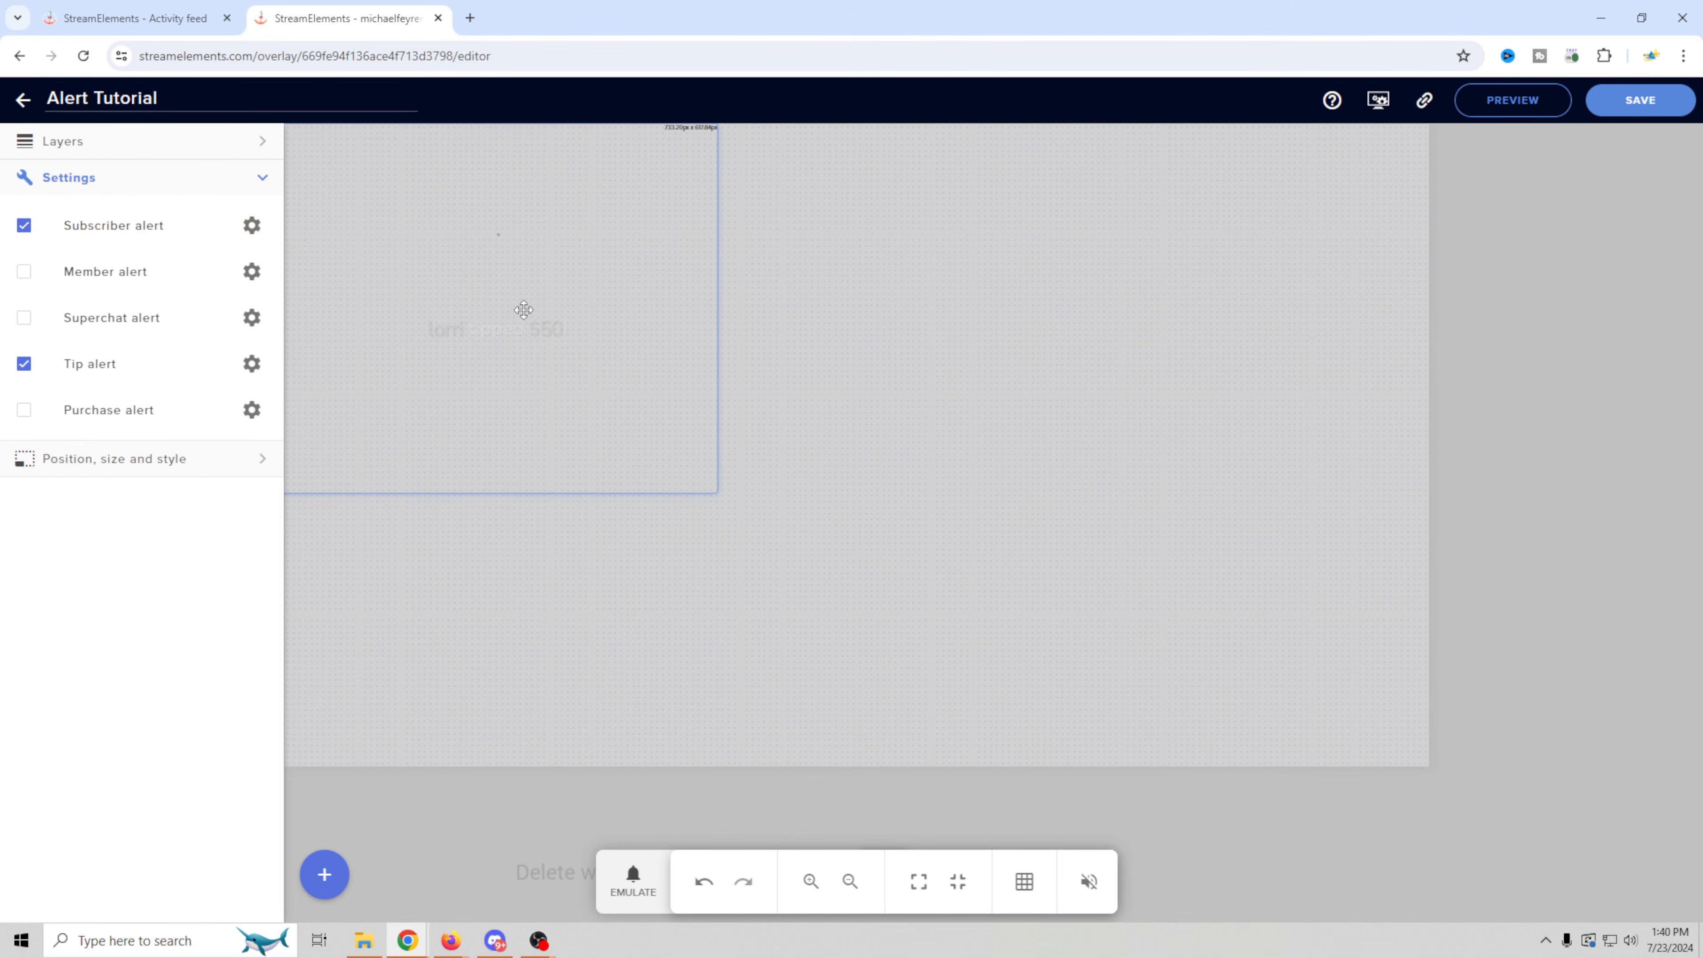
drag(524, 310, 1241, 306)
click(1640, 101)
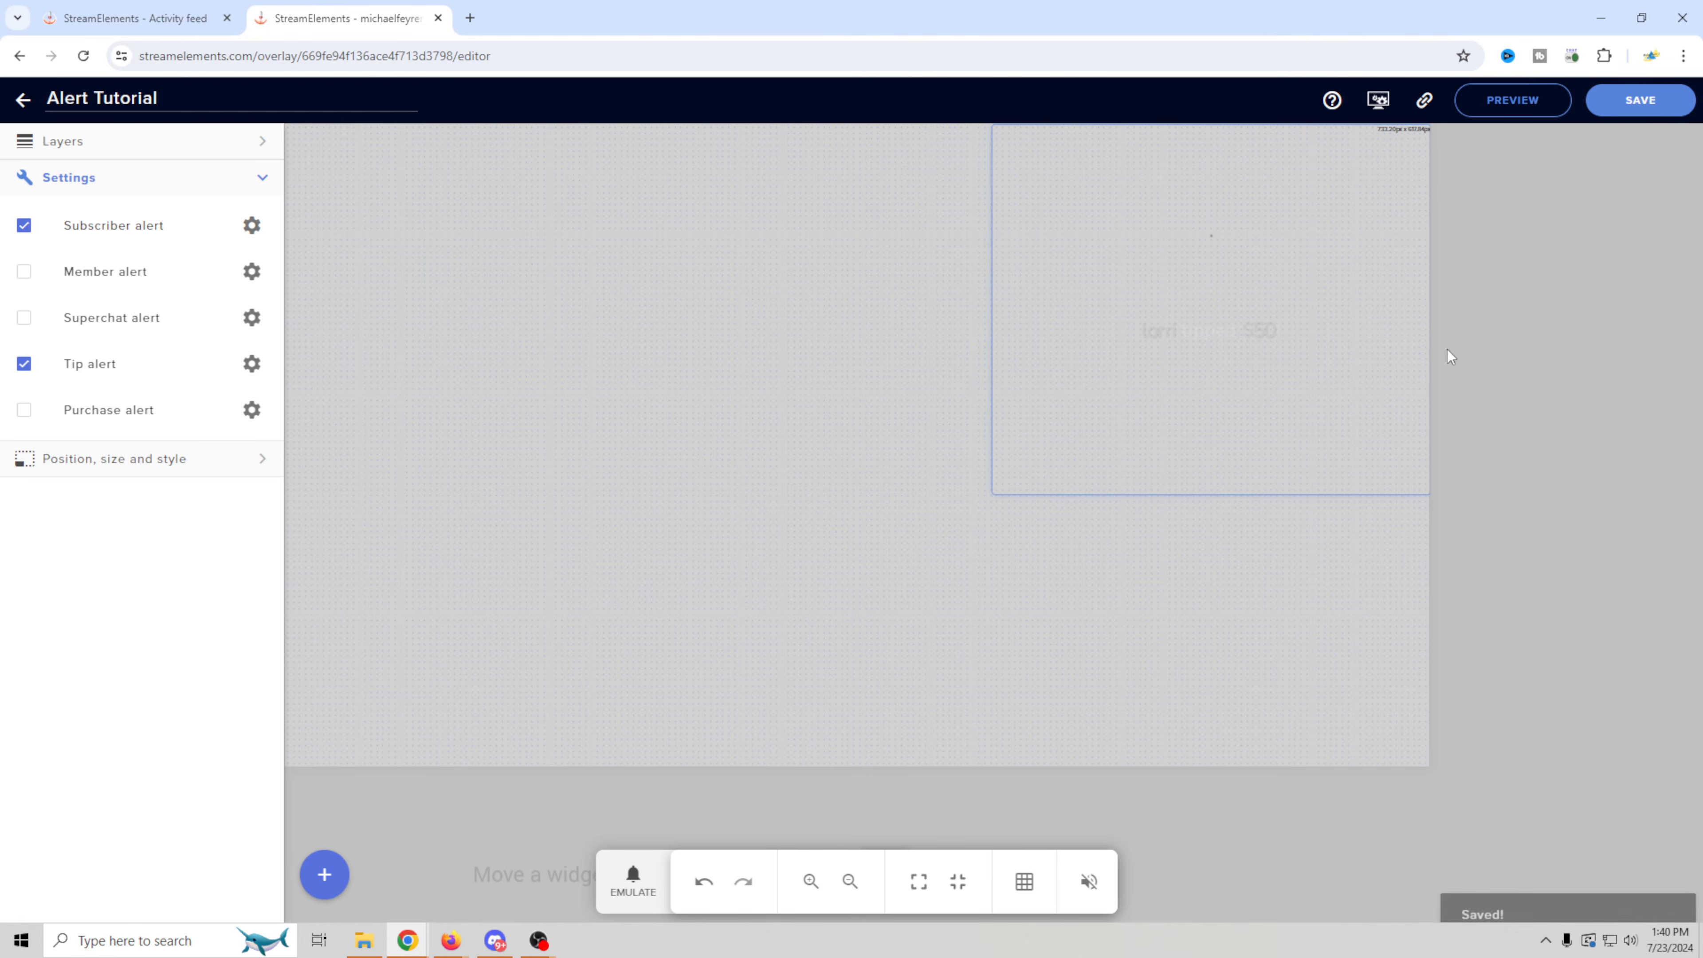
- Emulate another $50 tip event and check the moved alert in the OBS preview
click(623, 872)
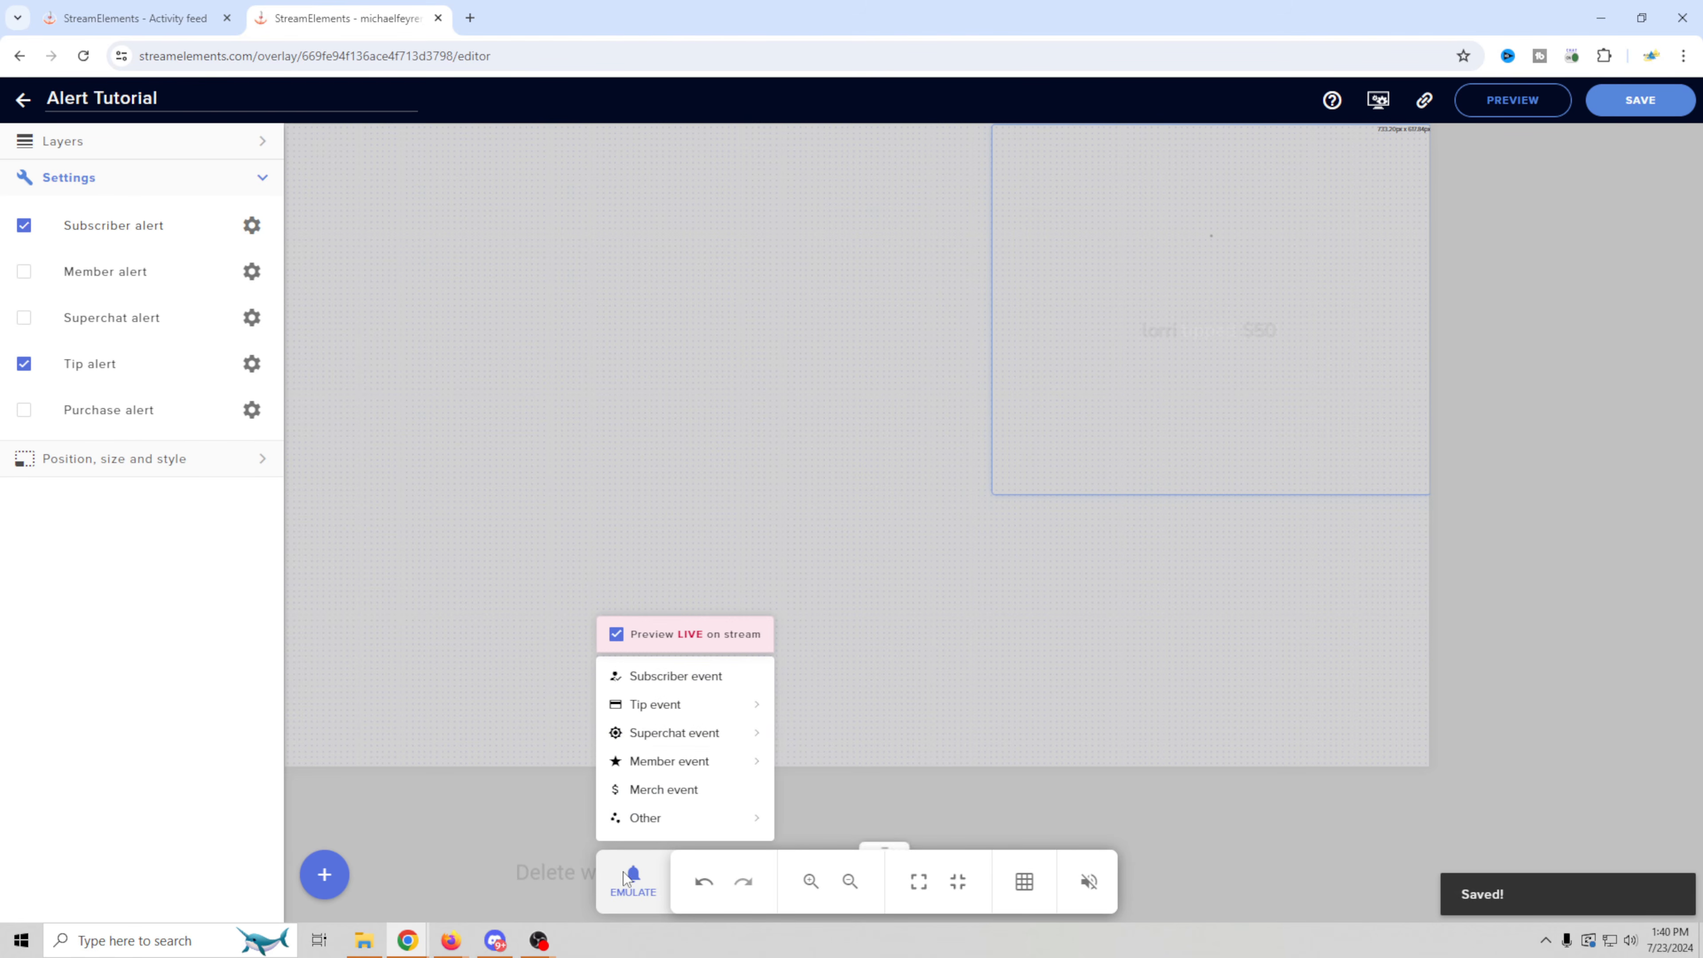
mouse_move(700, 701)
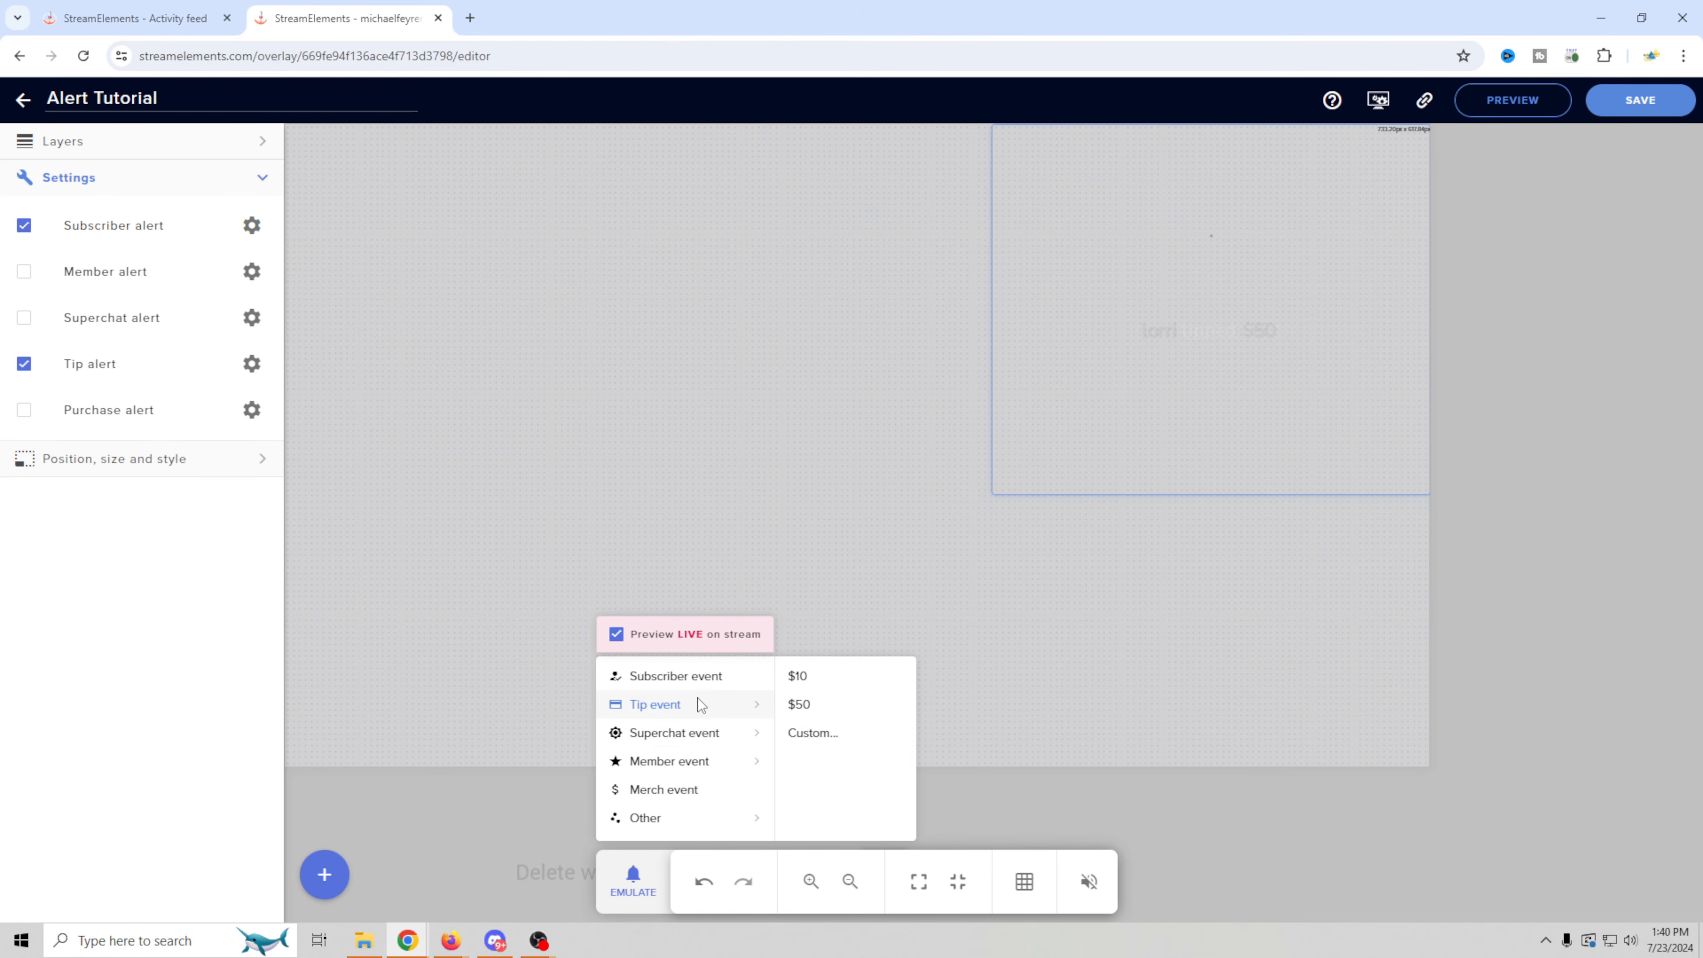
click(814, 711)
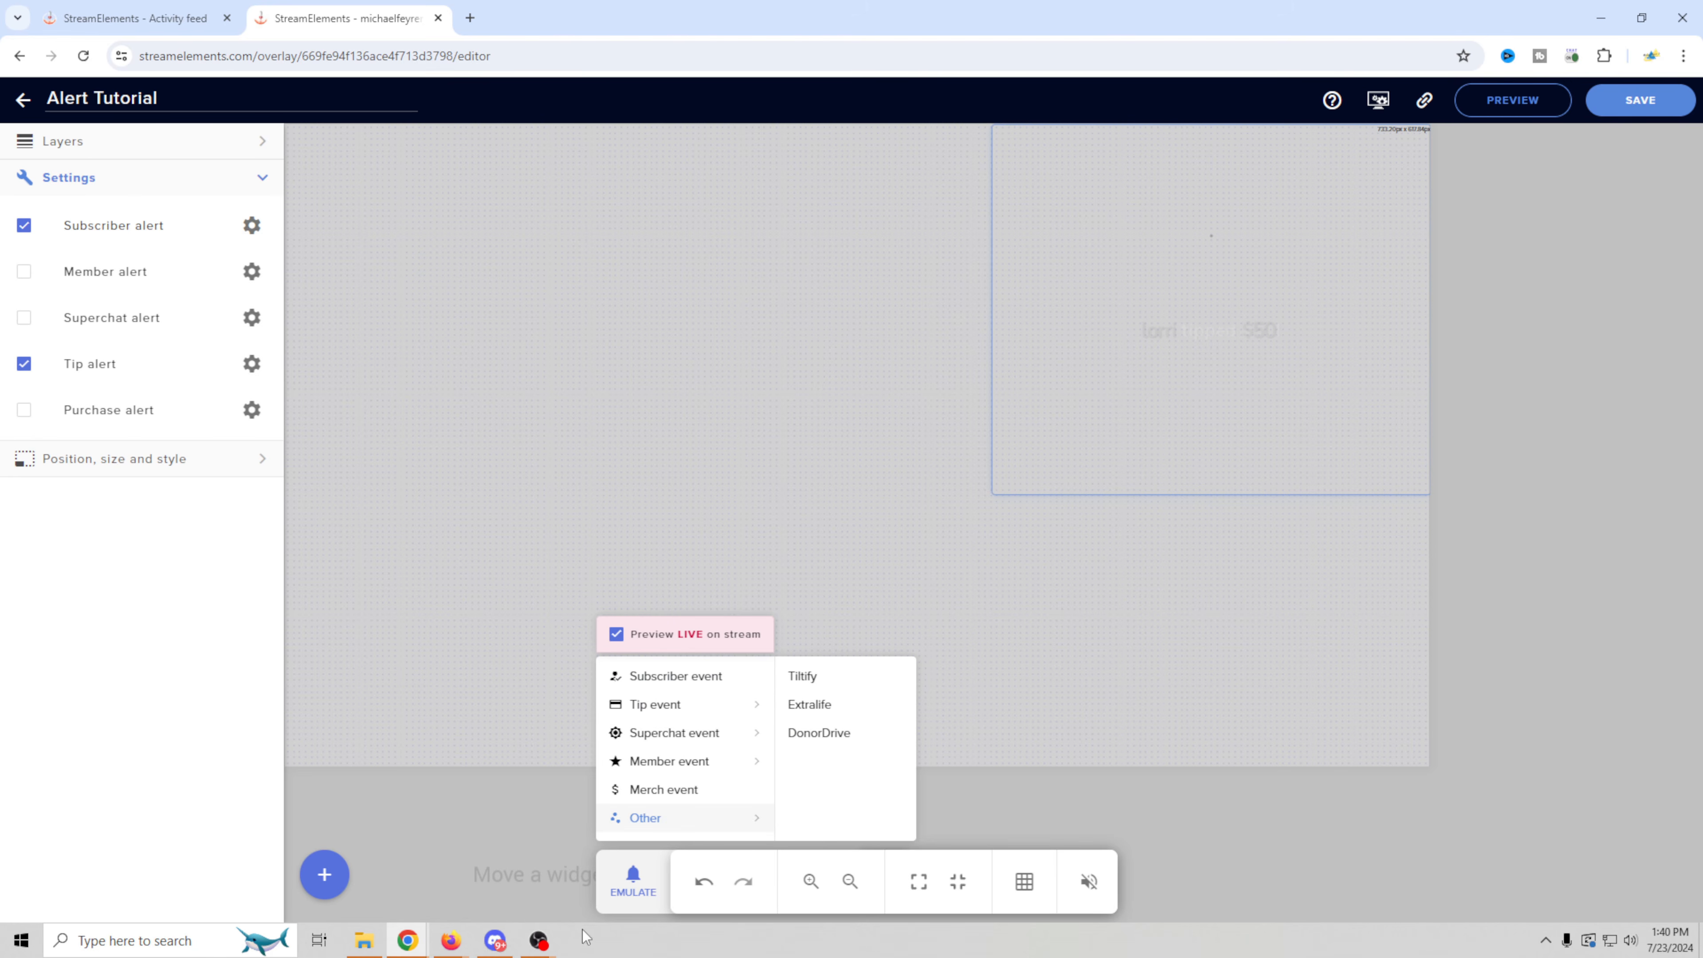
mouse_move(538, 939)
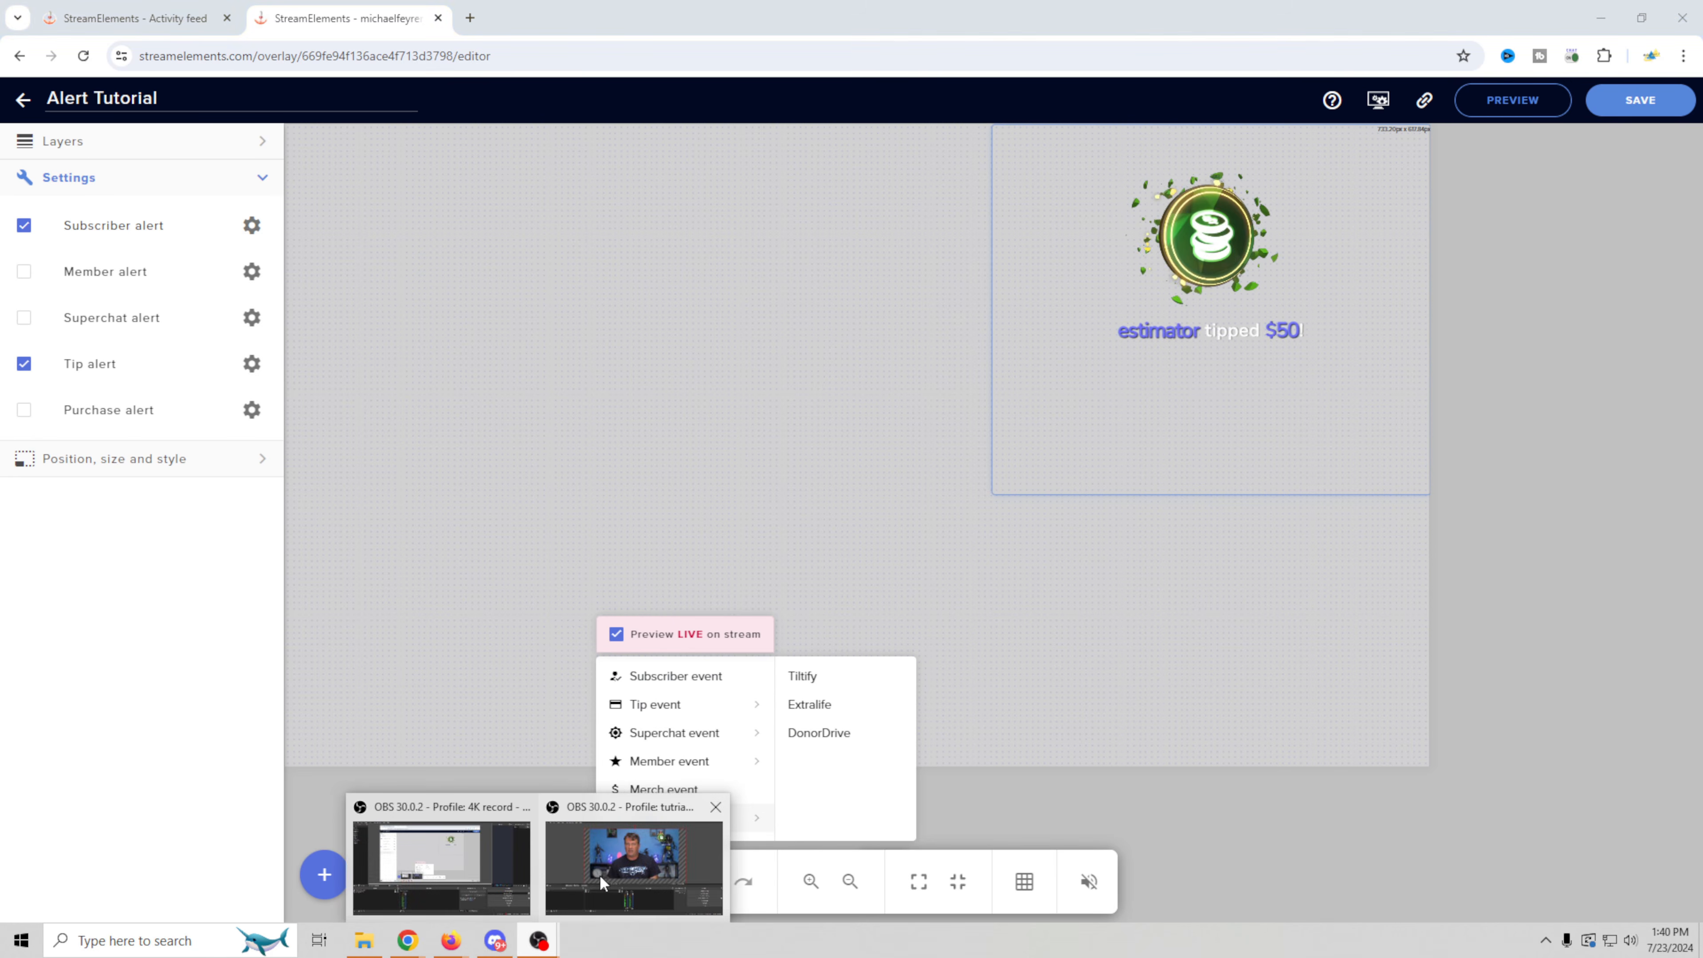
click(598, 875)
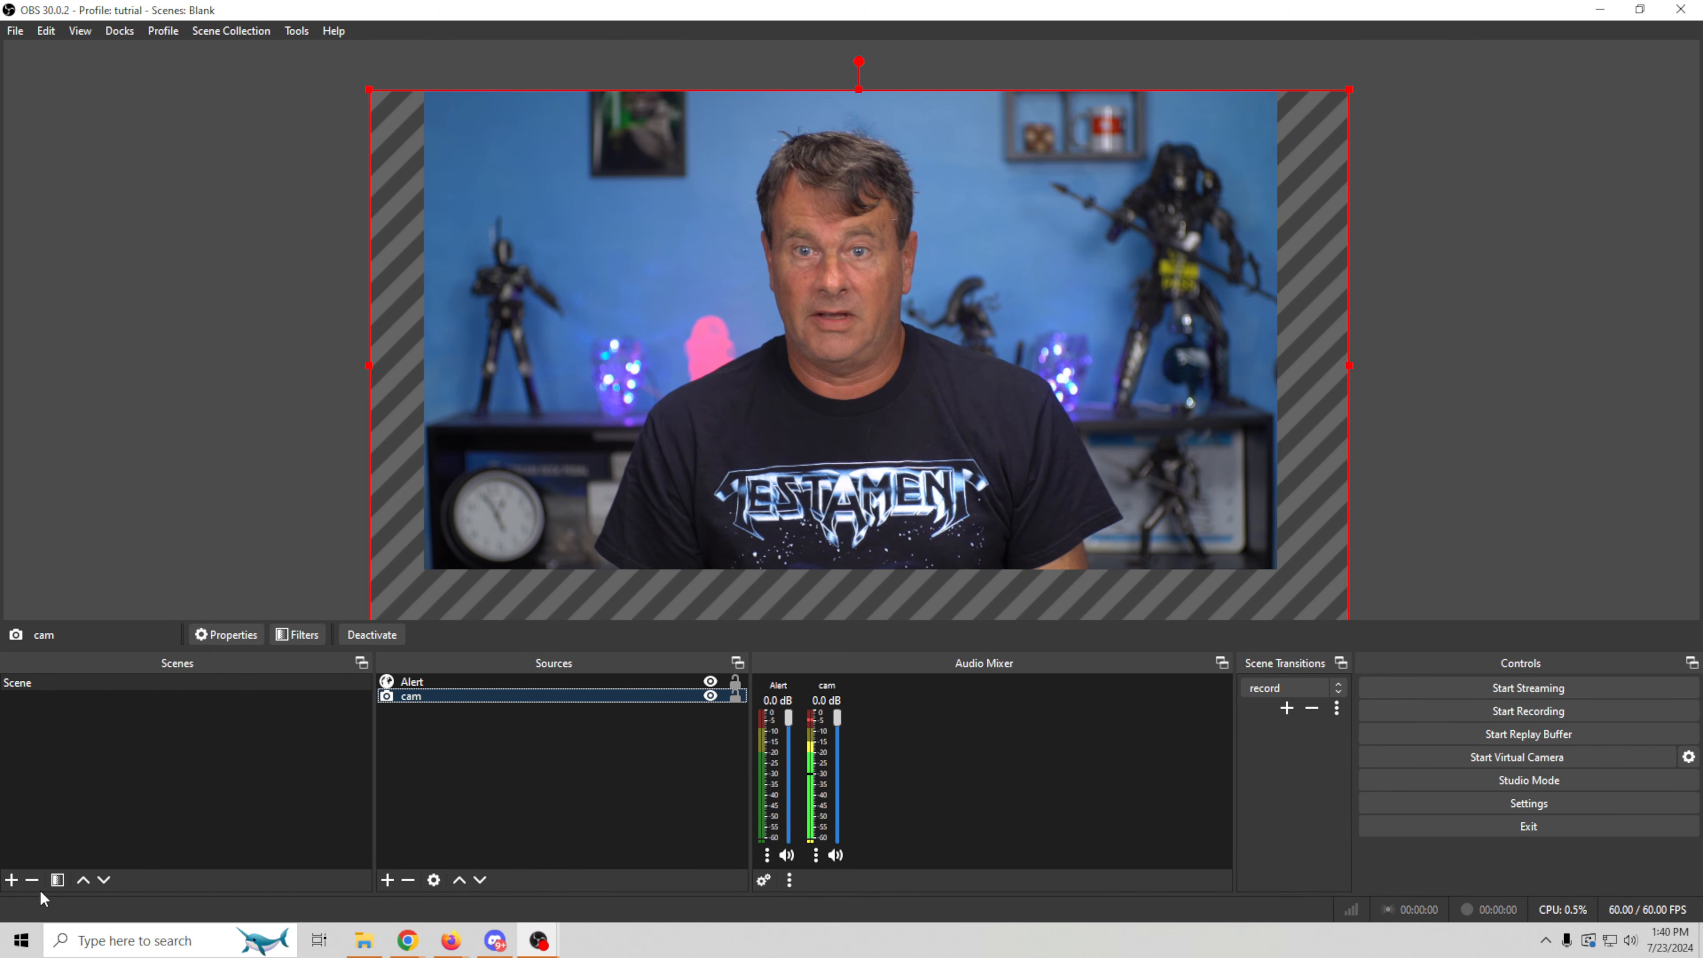
- Add a scene named Scene 2 and give it a Source Clone named cam clone that clones the cam source
click(12, 881)
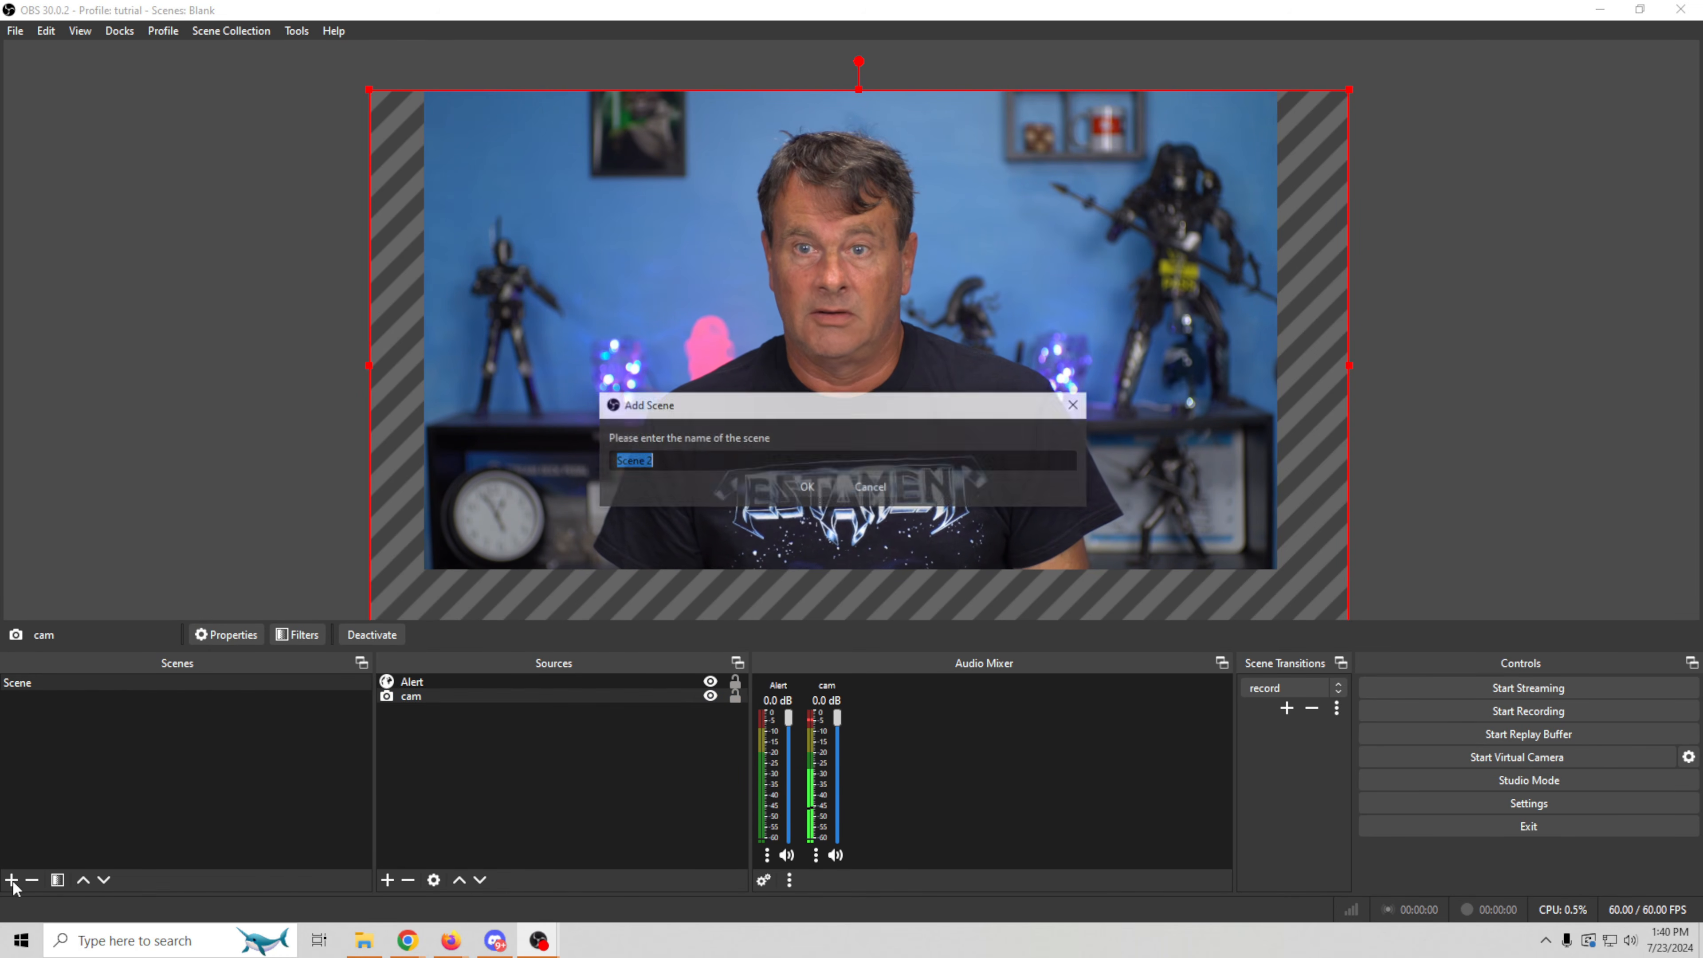
click(798, 488)
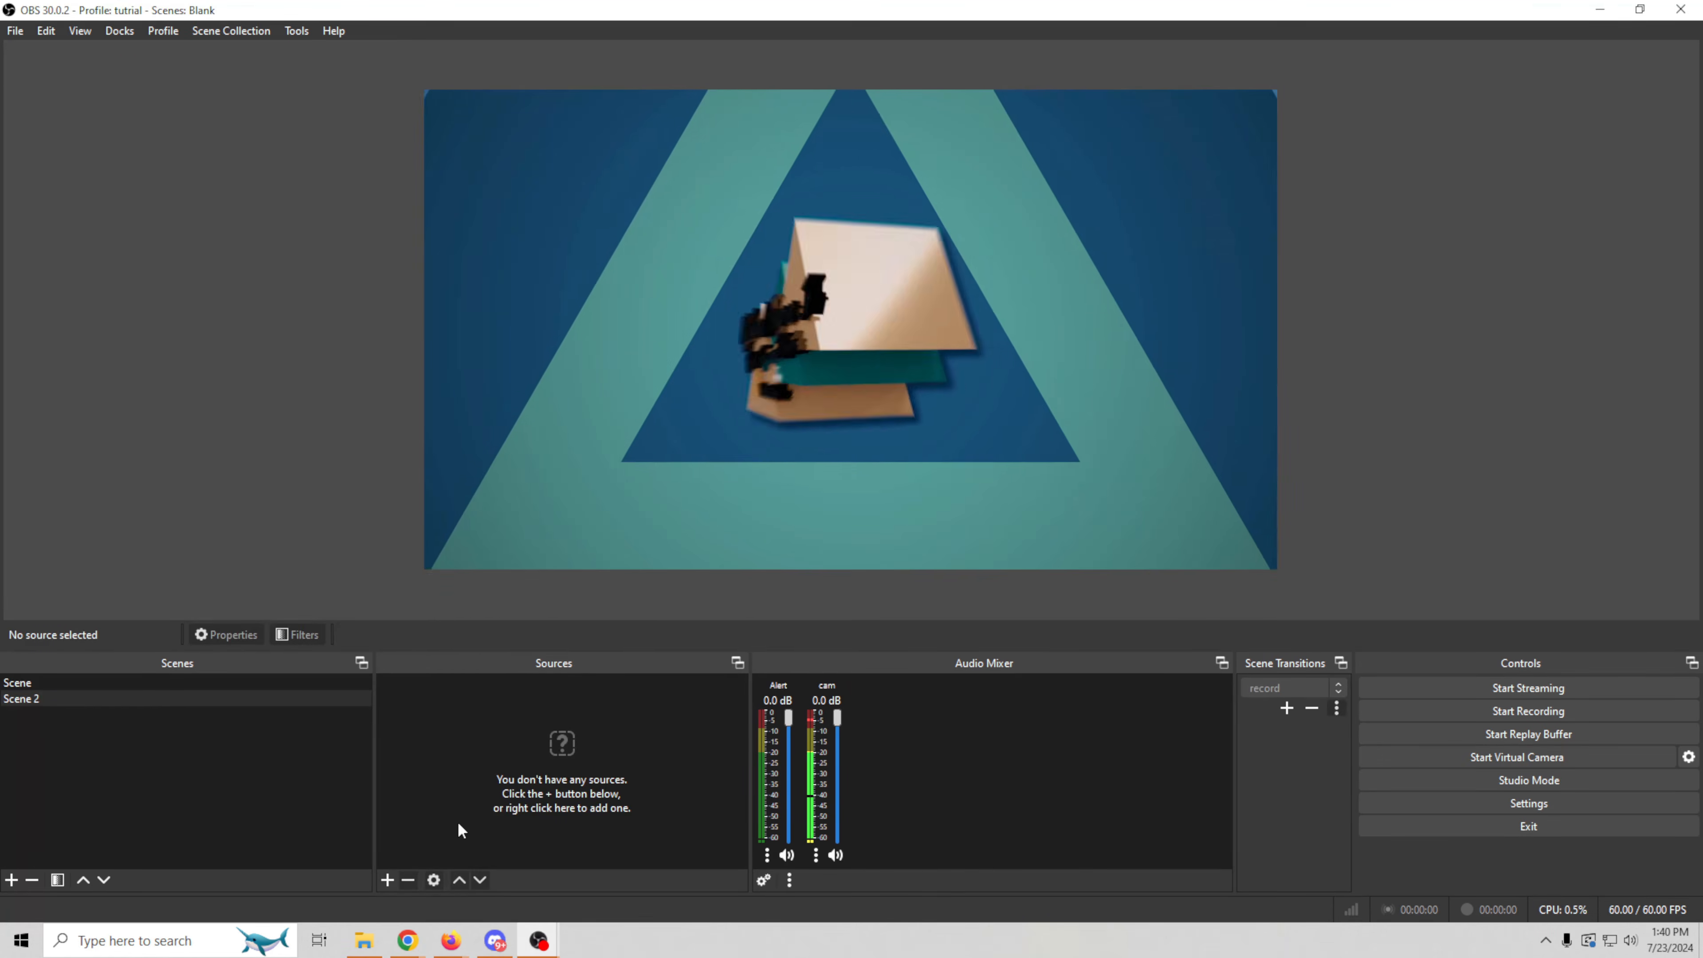
click(387, 879)
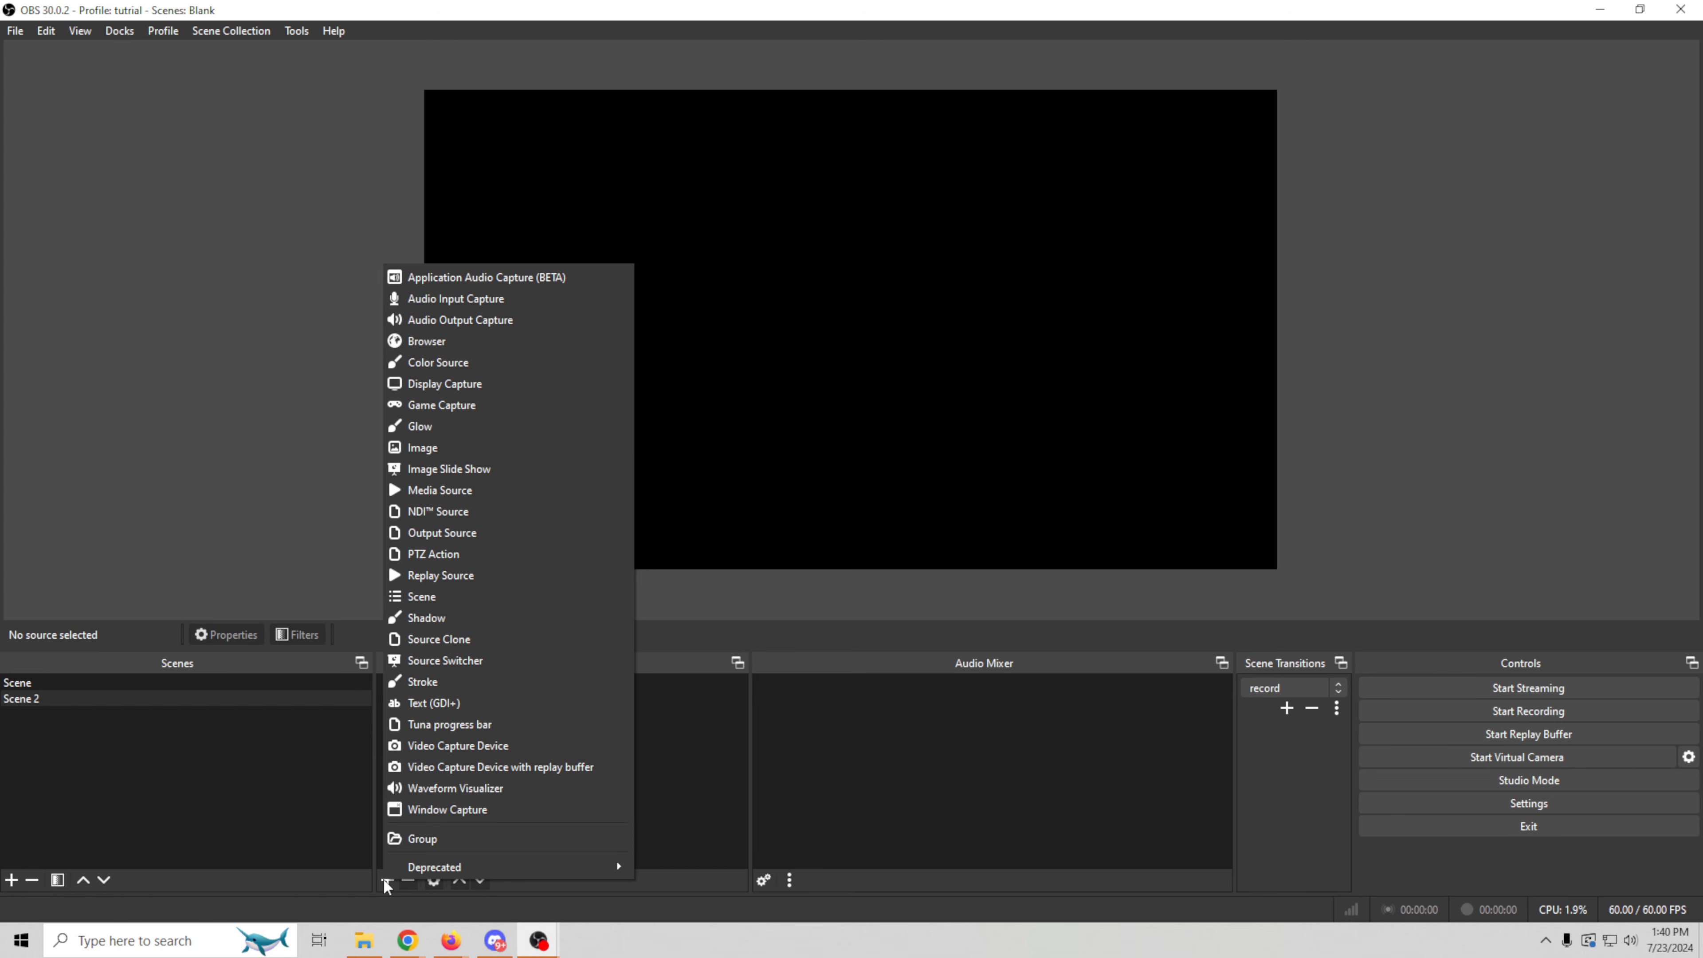
click(462, 638)
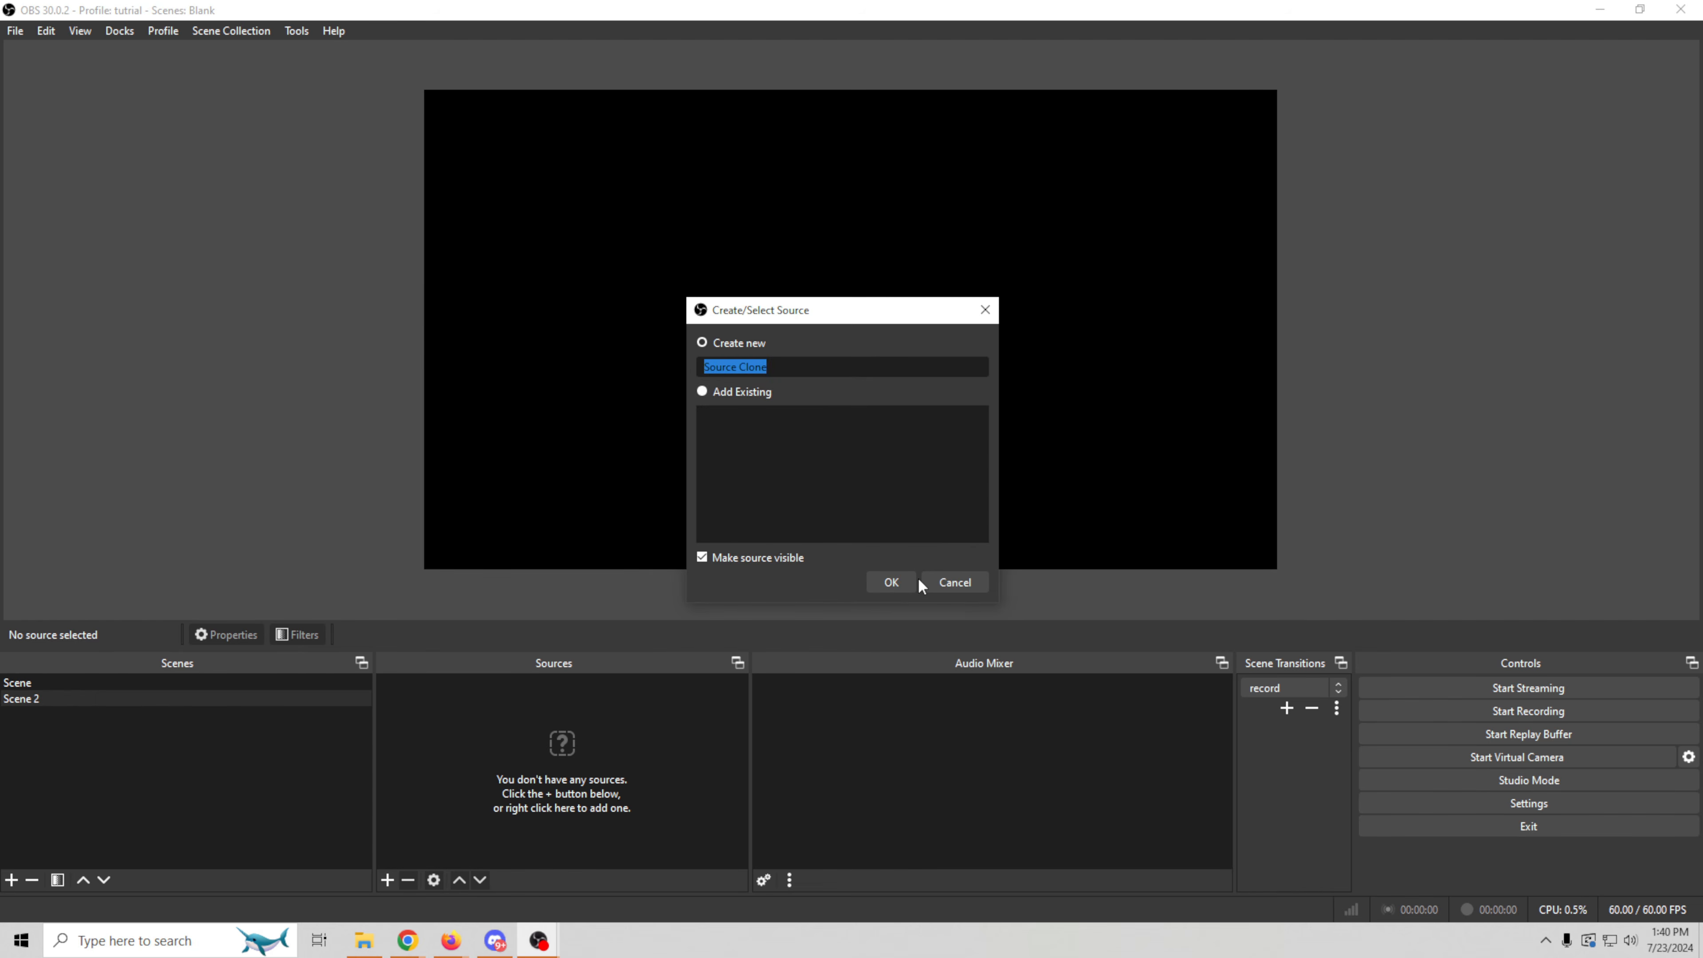
text(cam clone)
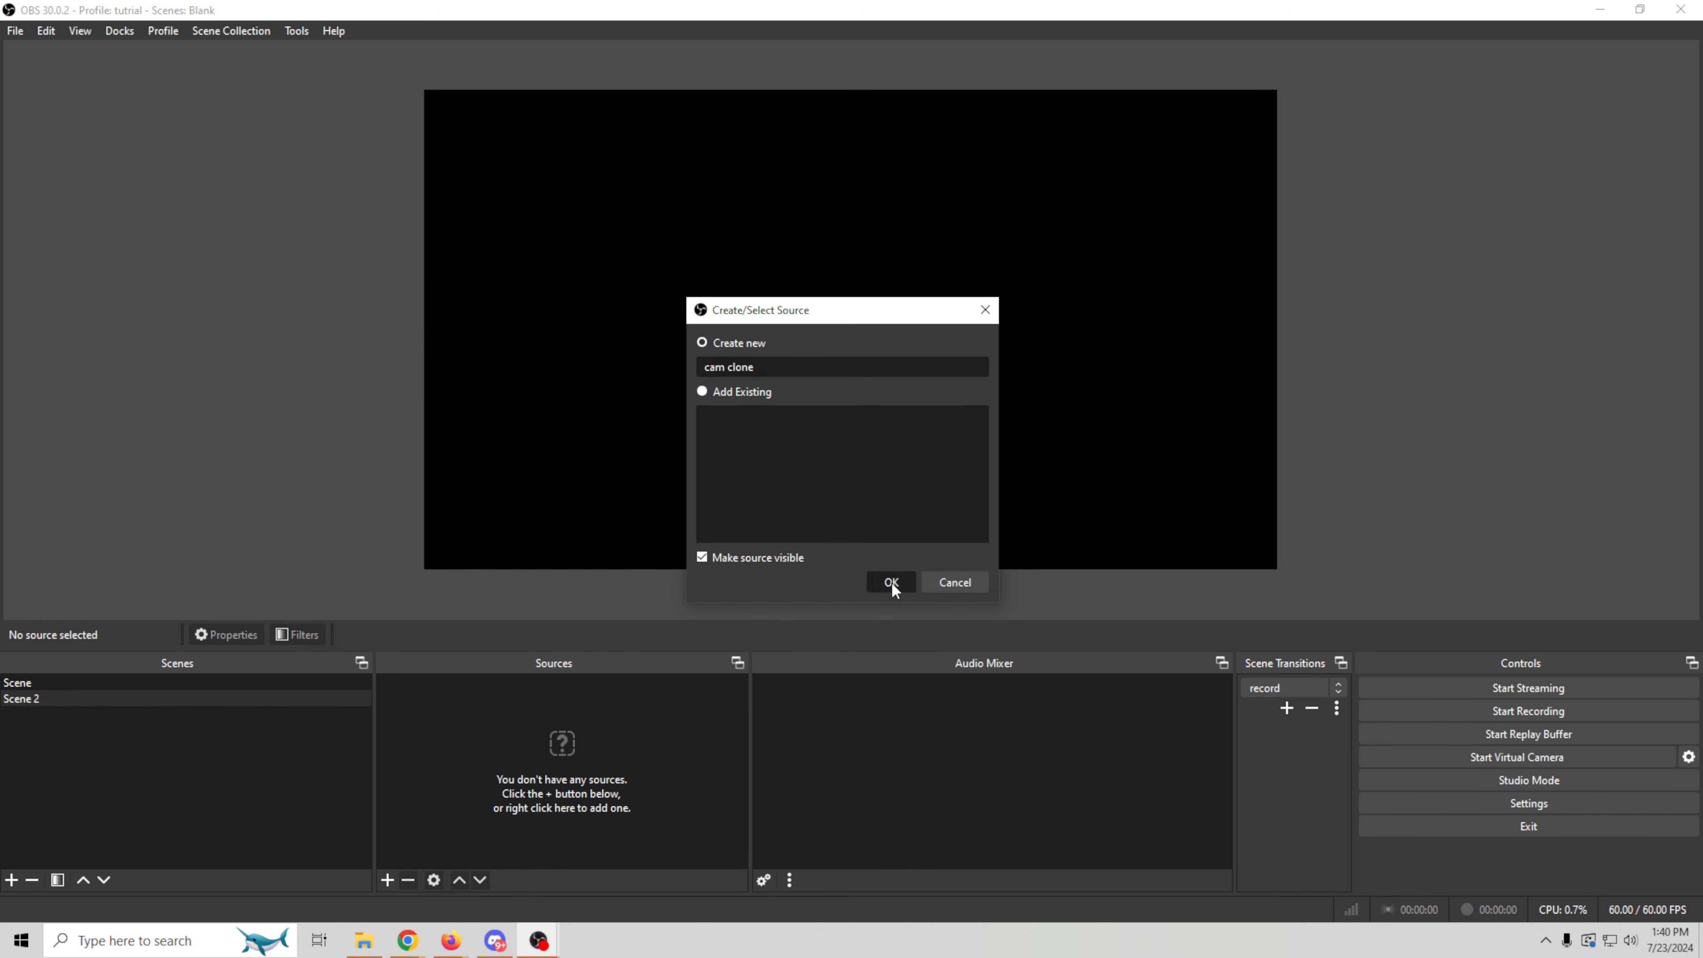
click(891, 582)
click(1131, 500)
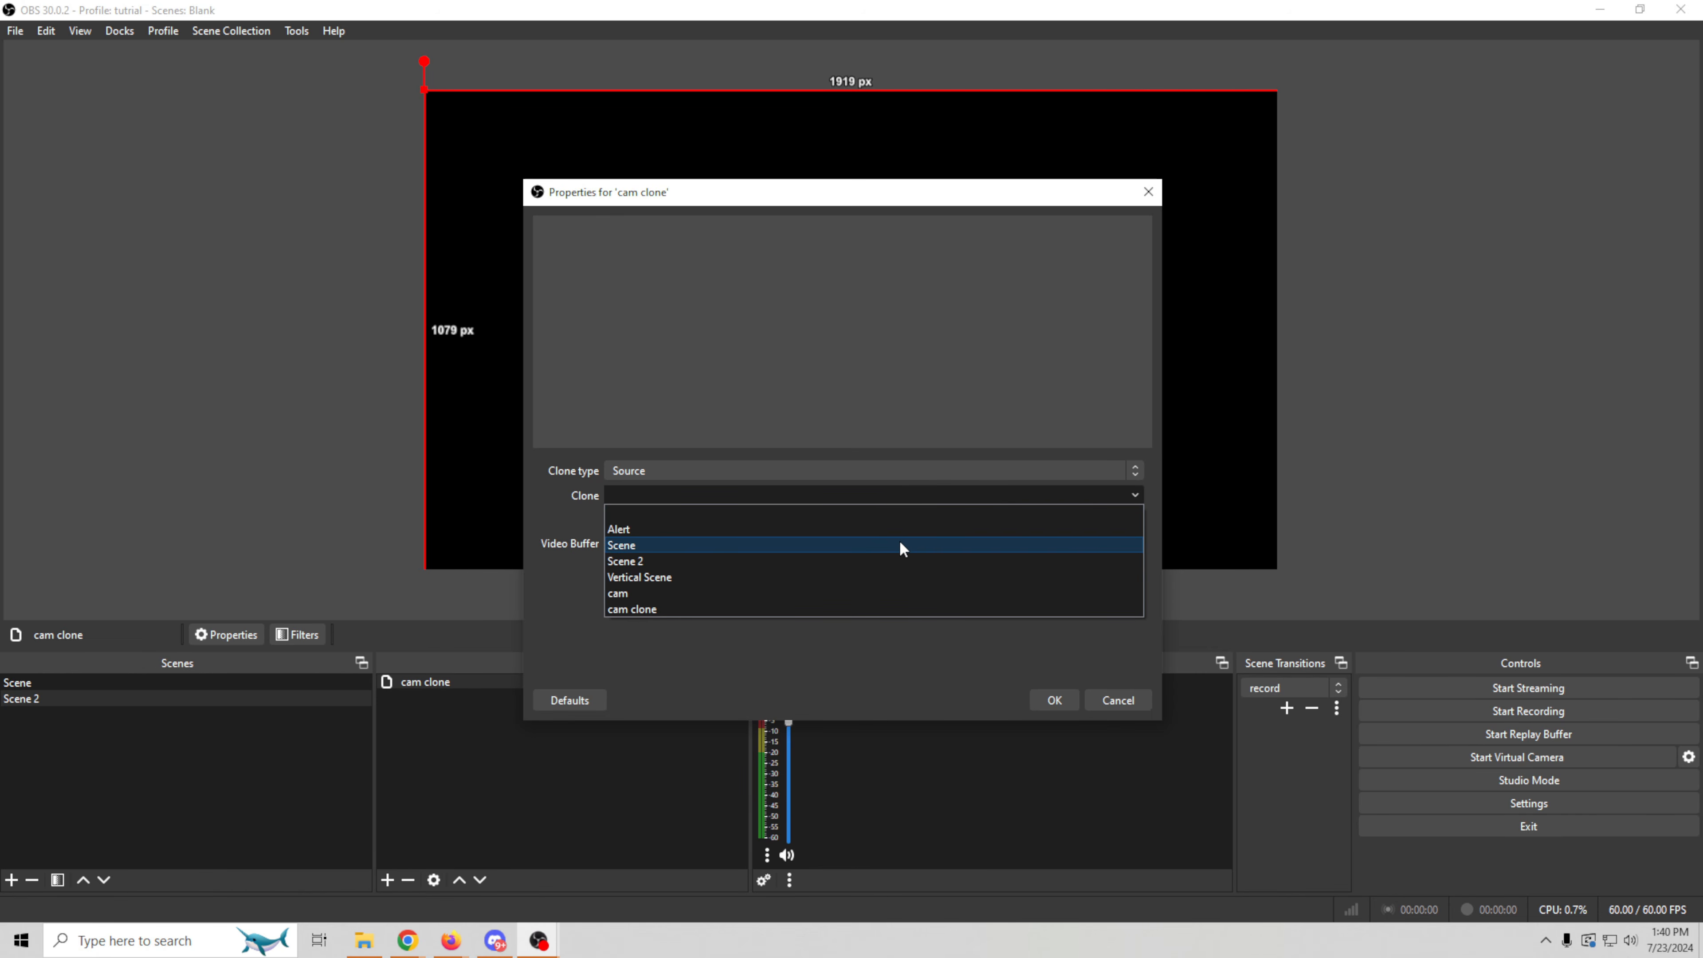
click(899, 593)
click(1054, 699)
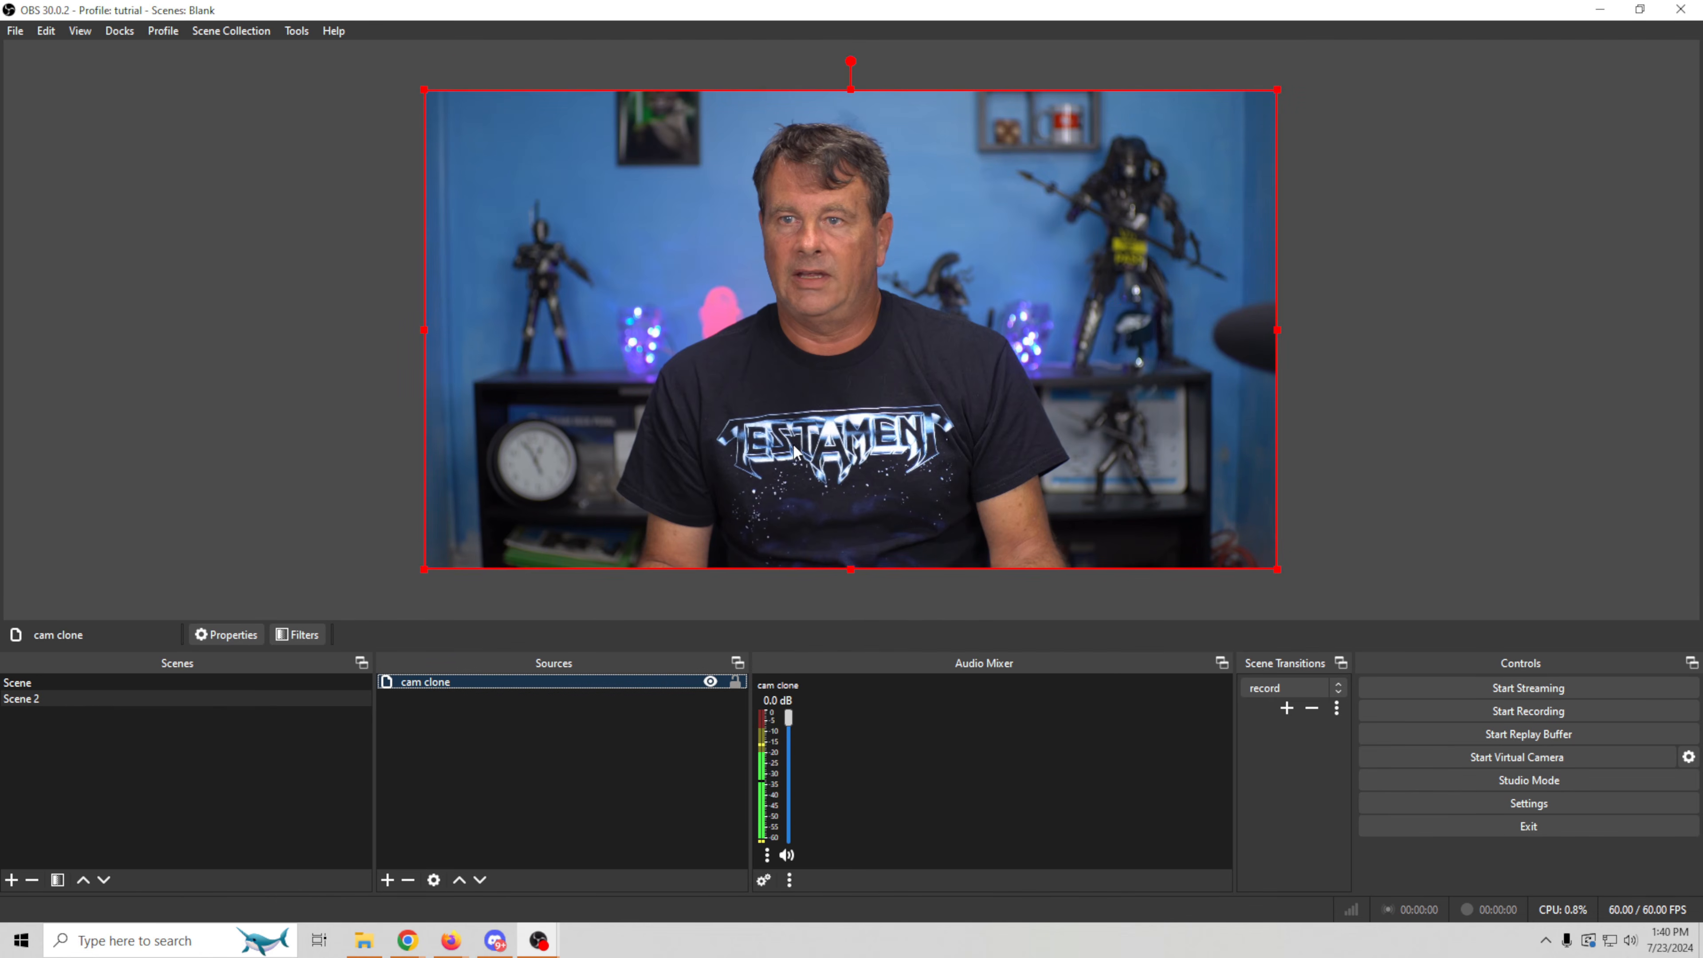
- Add an NVIDIA Background Removal filter to cam clone and shrink the source into the canvas's lower-left corner
right_click(532, 682)
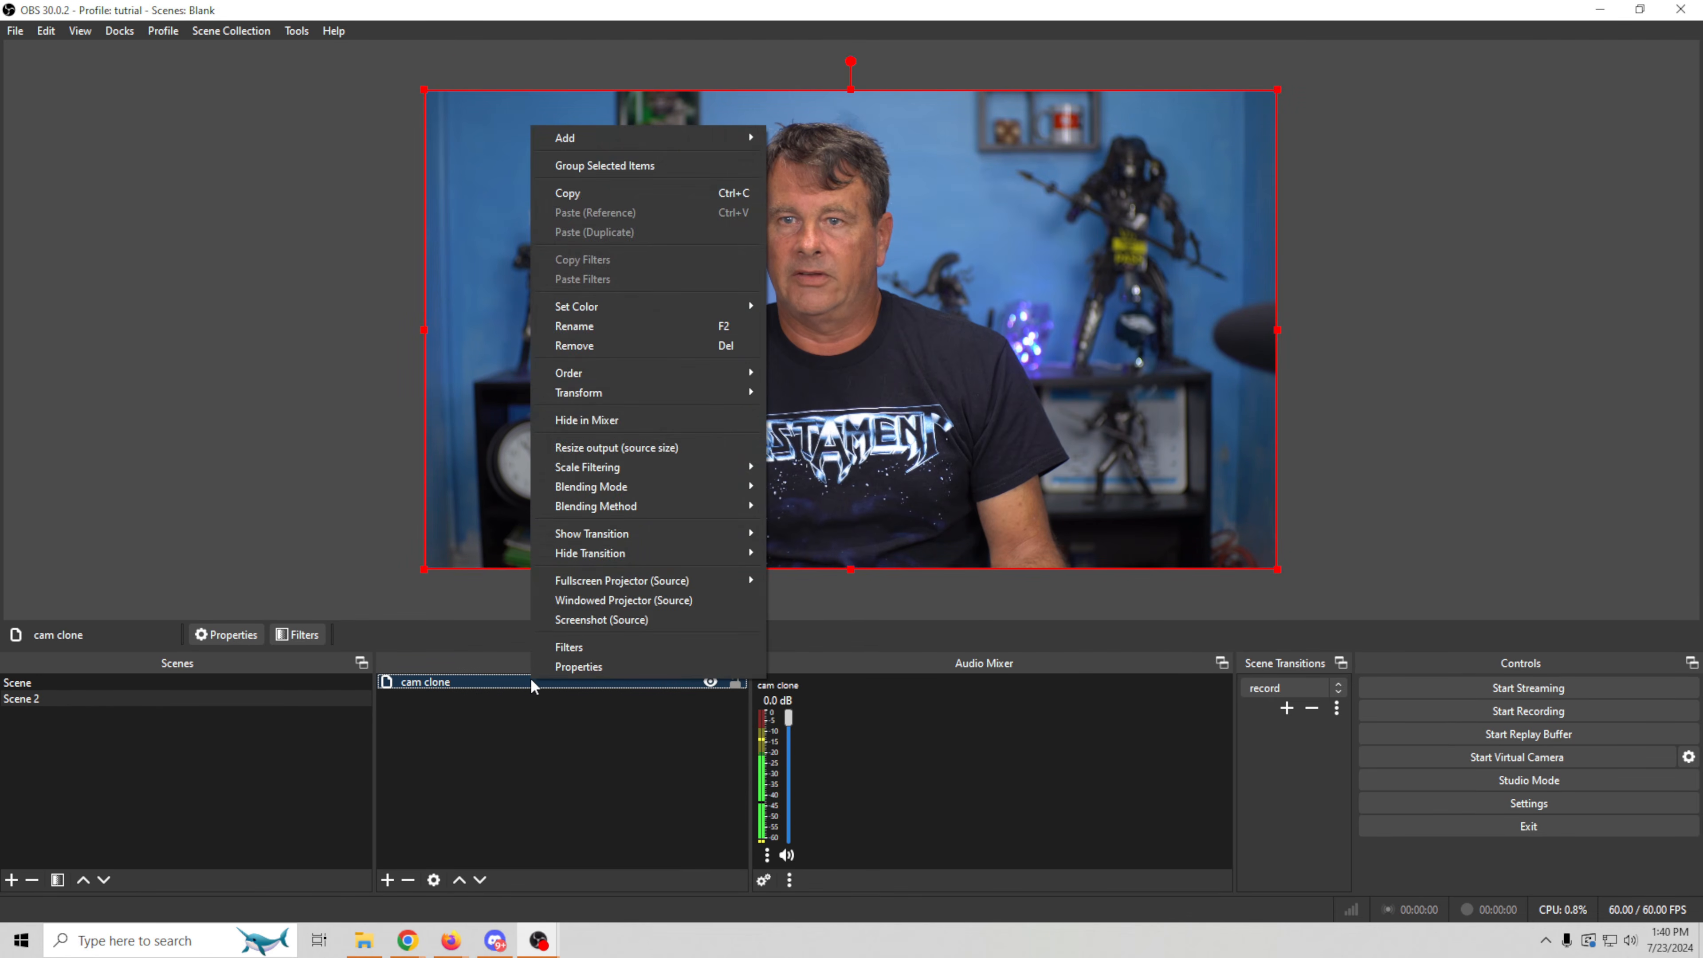
click(594, 647)
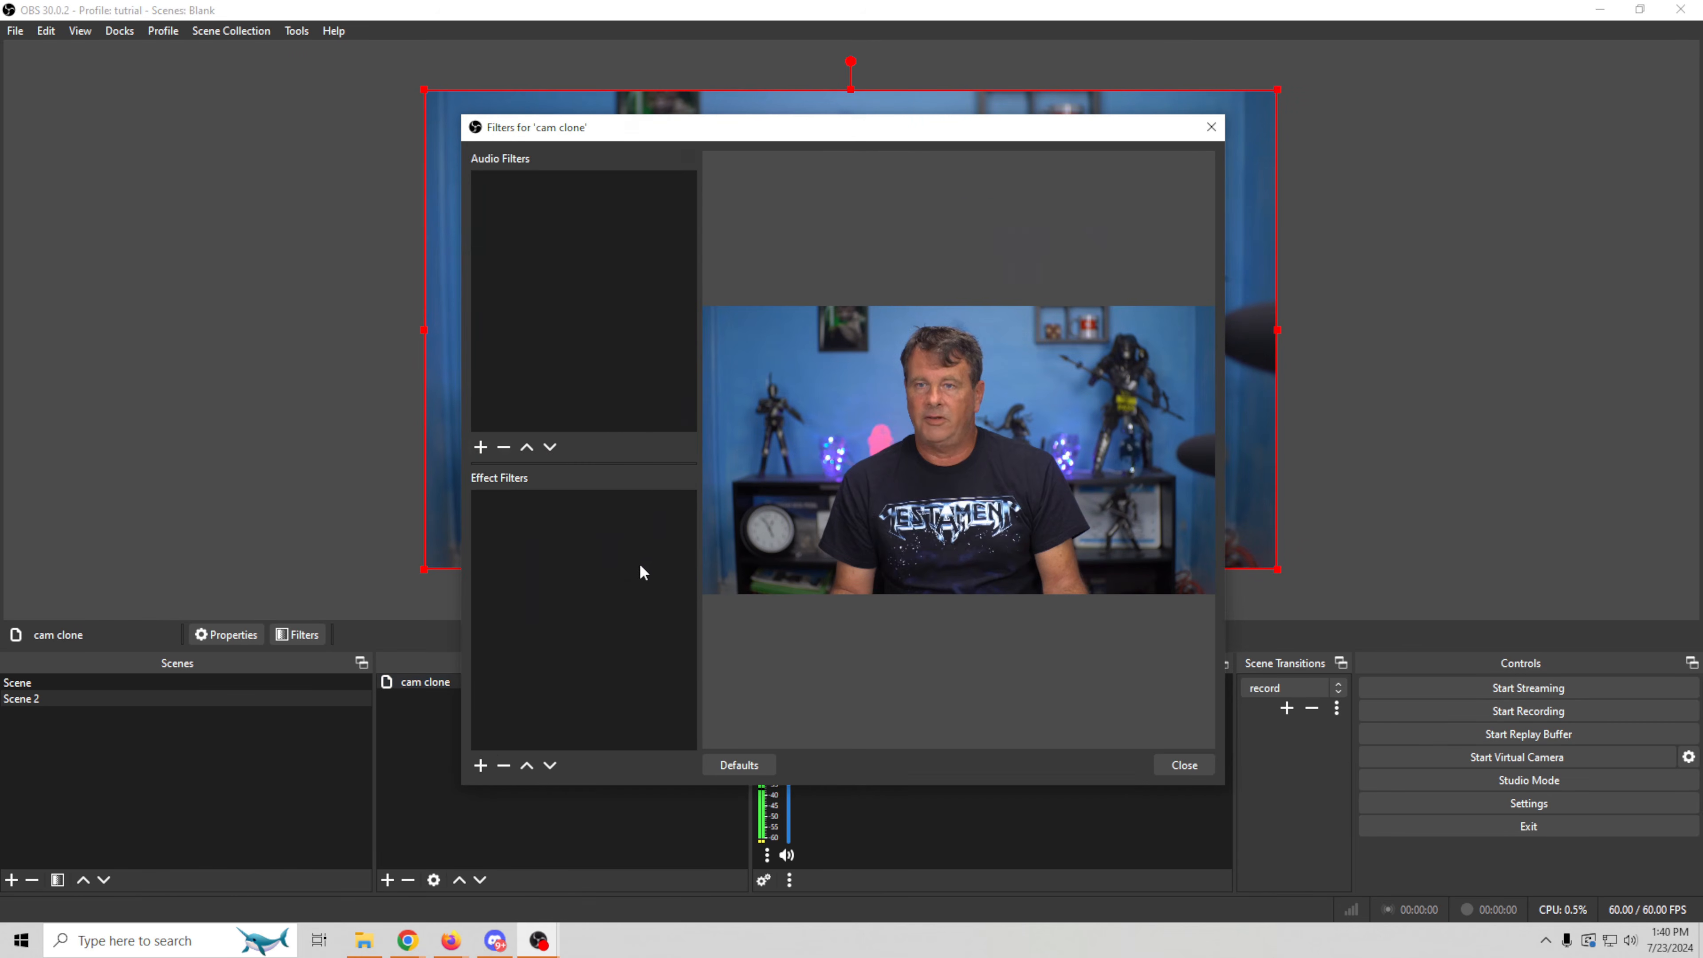
click(480, 765)
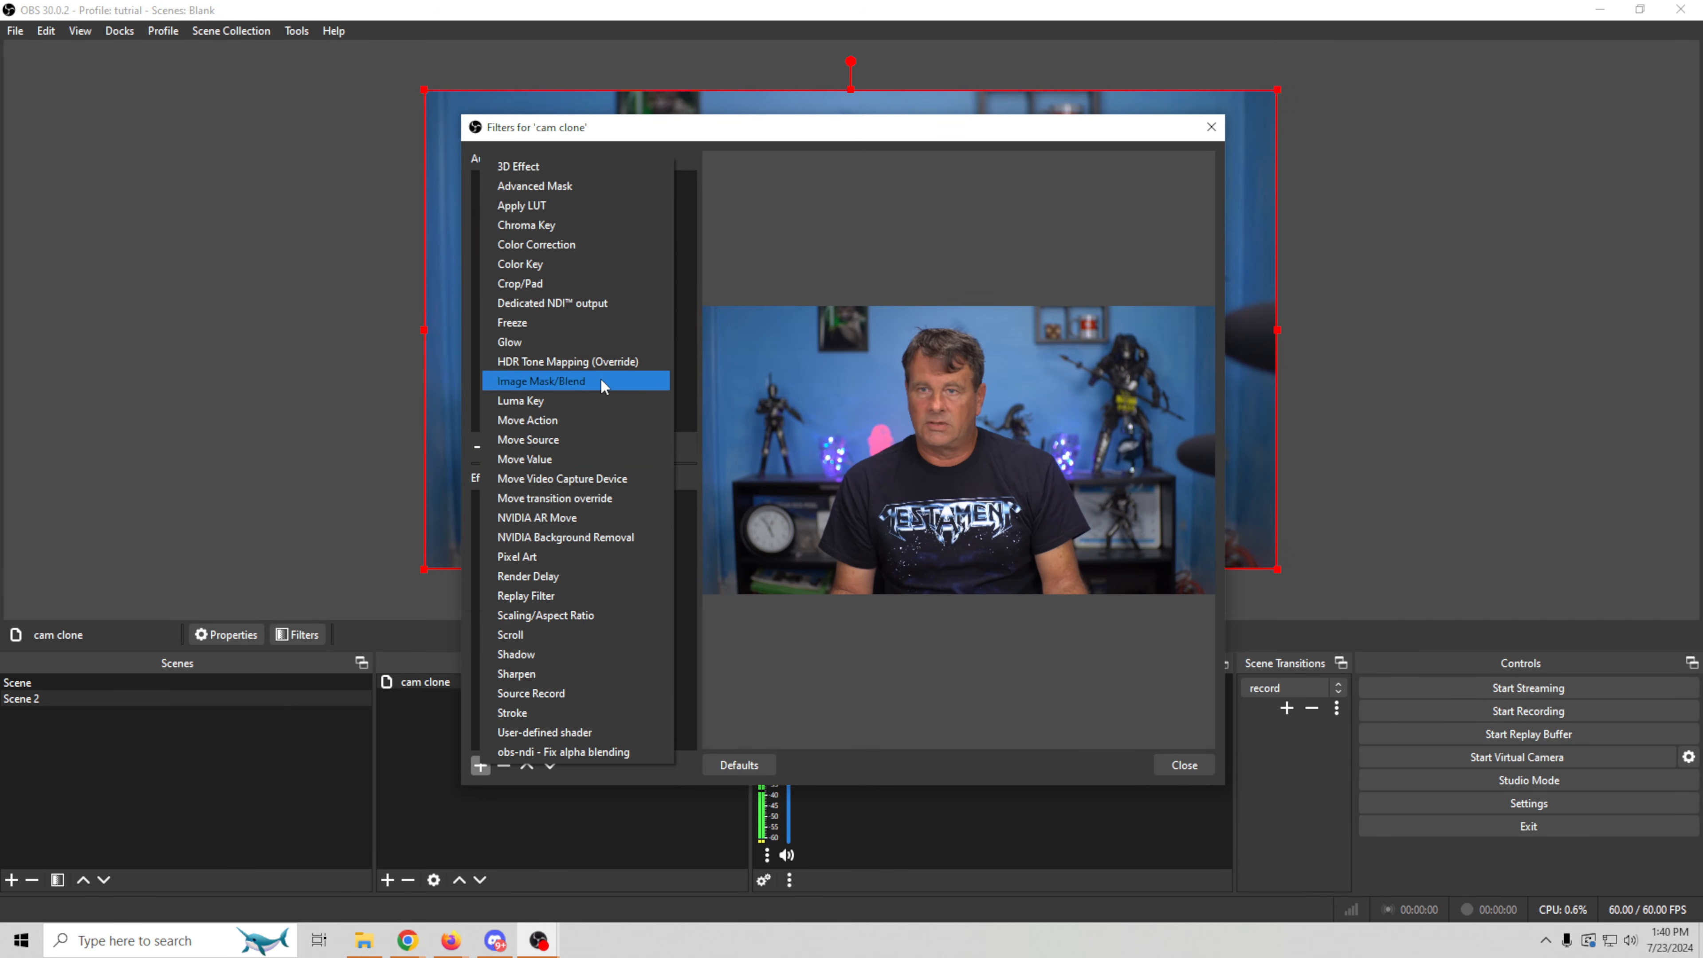
click(587, 539)
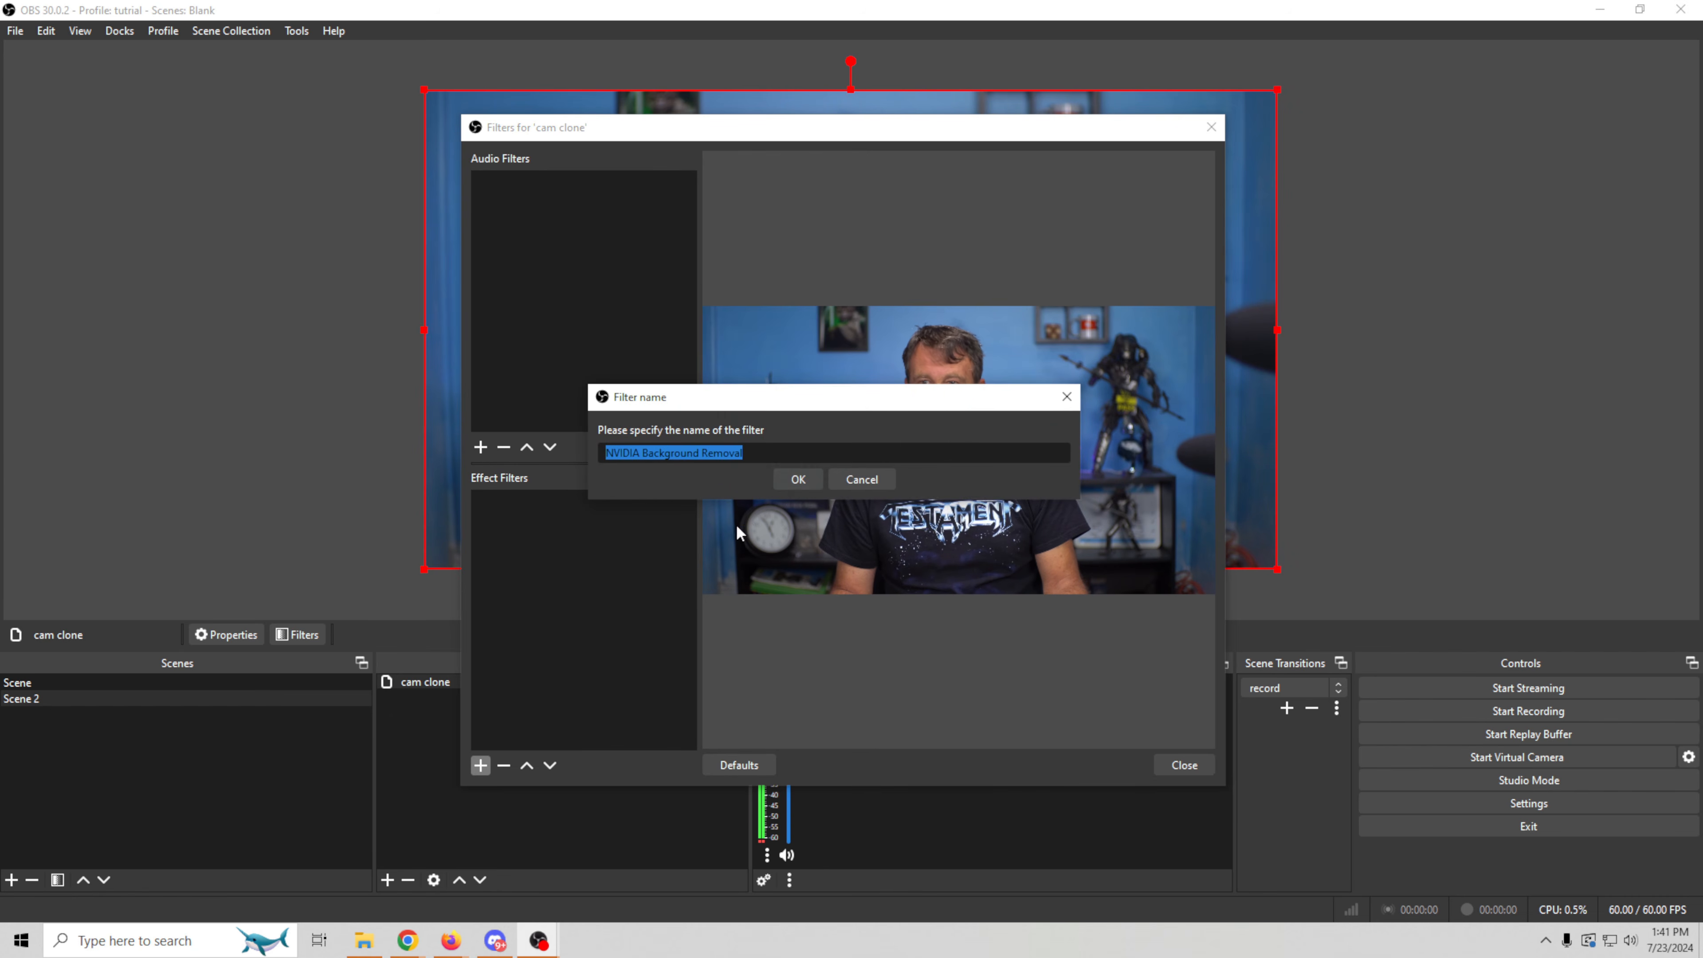
click(797, 480)
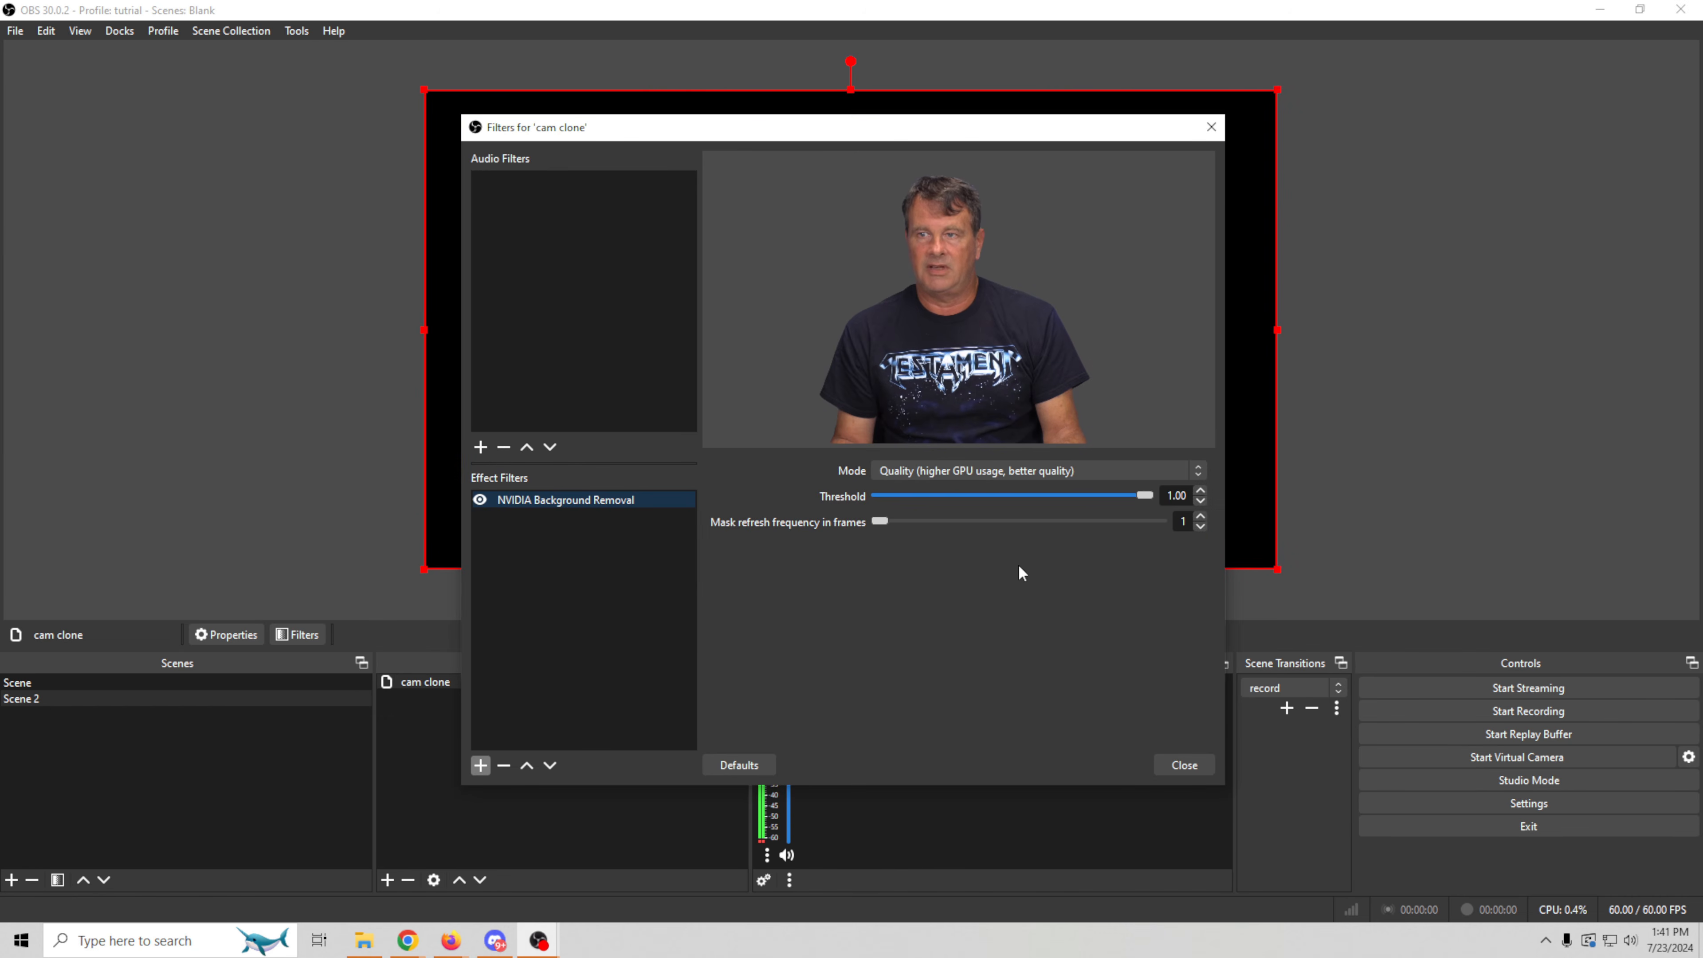
click(1182, 764)
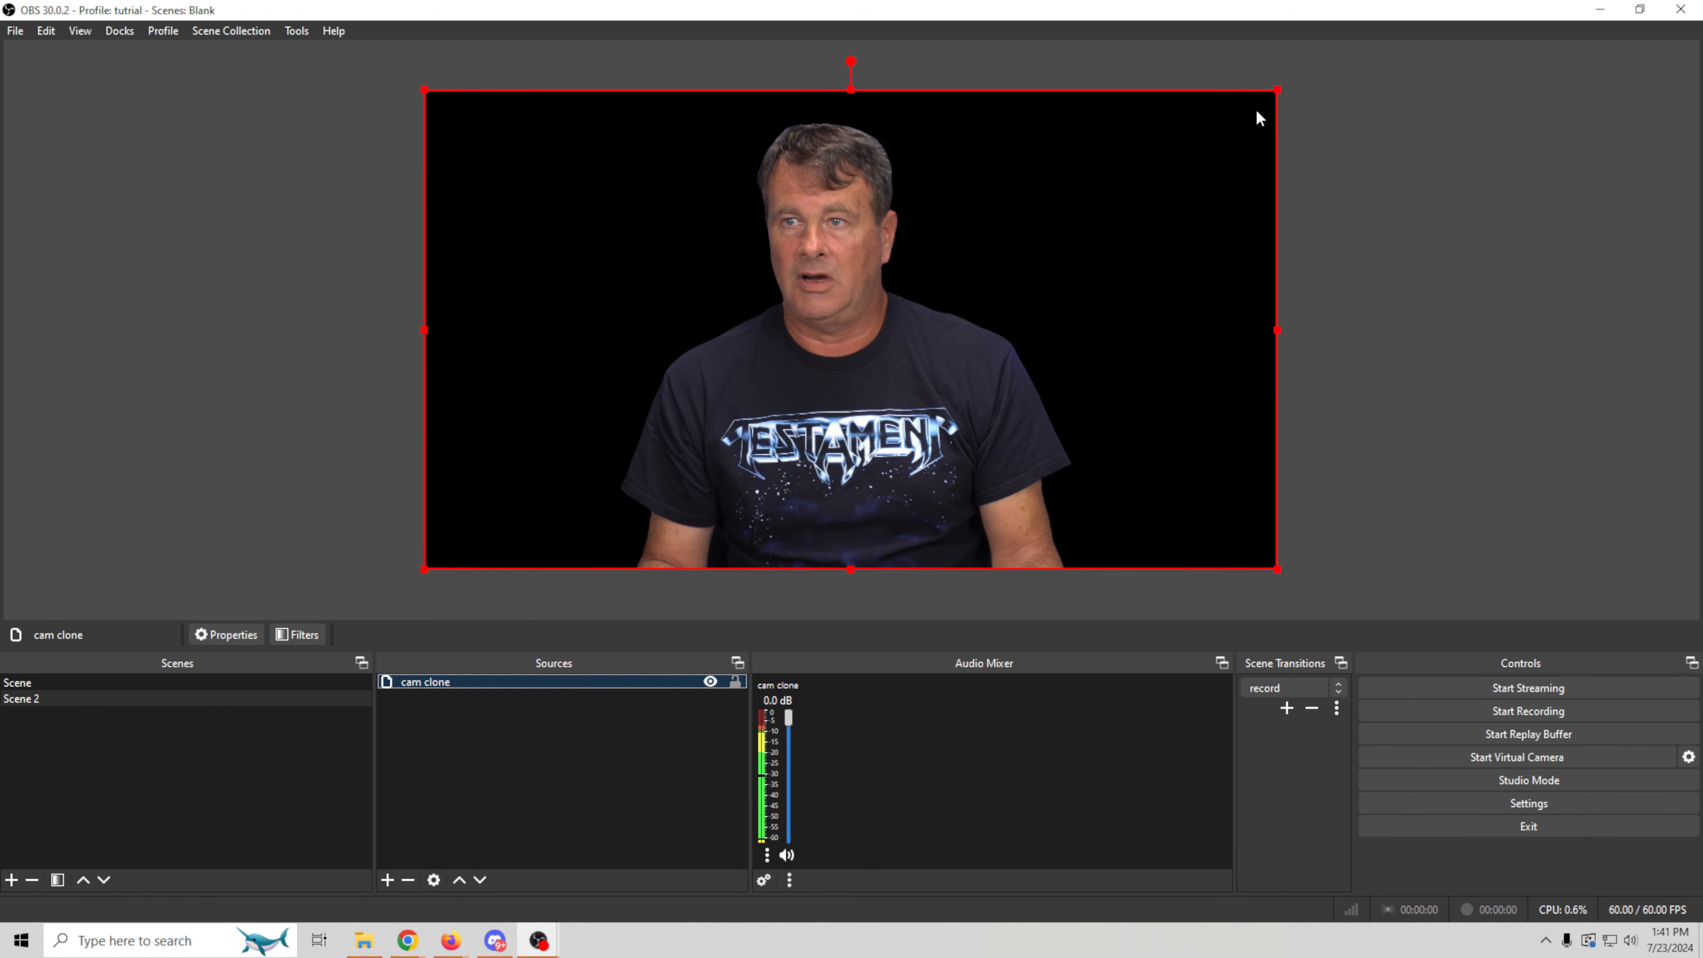
mouse_move(1276, 89)
mouse_down()
mouse_move(1226, 143)
mouse_move(572, 444)
mouse_up()
drag(516, 543, 532, 543)
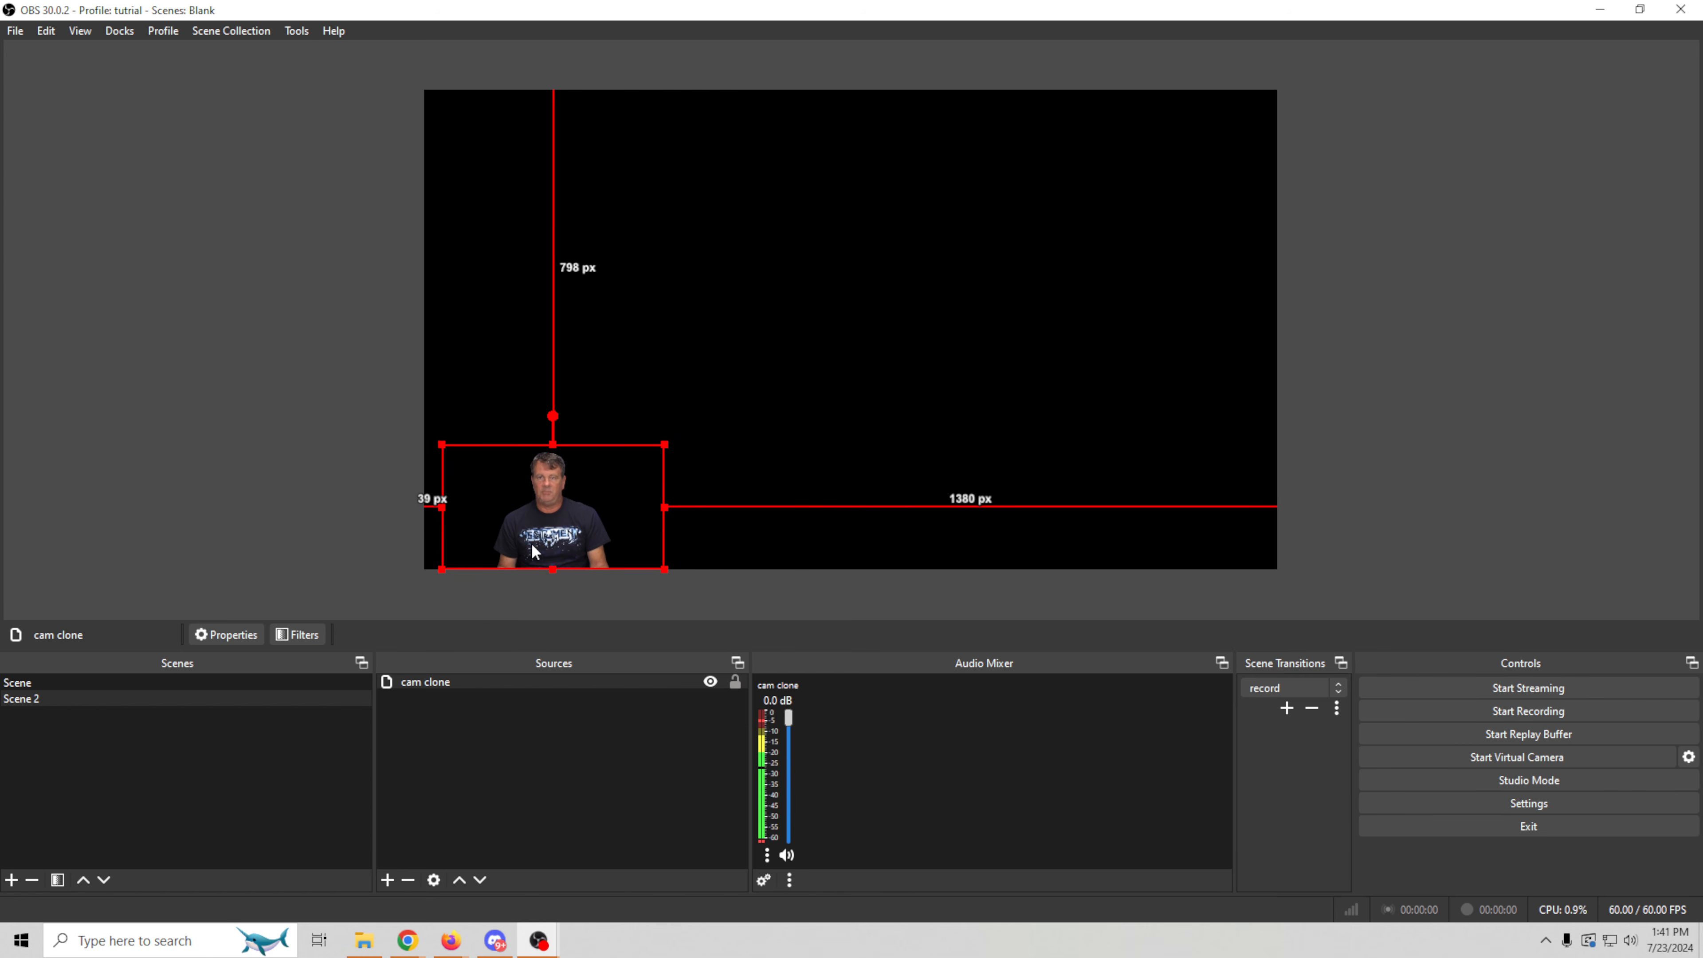
- Add a new Display Capture source to Scene 2 that captures the SANYO LCD 1360x768 display
click(388, 880)
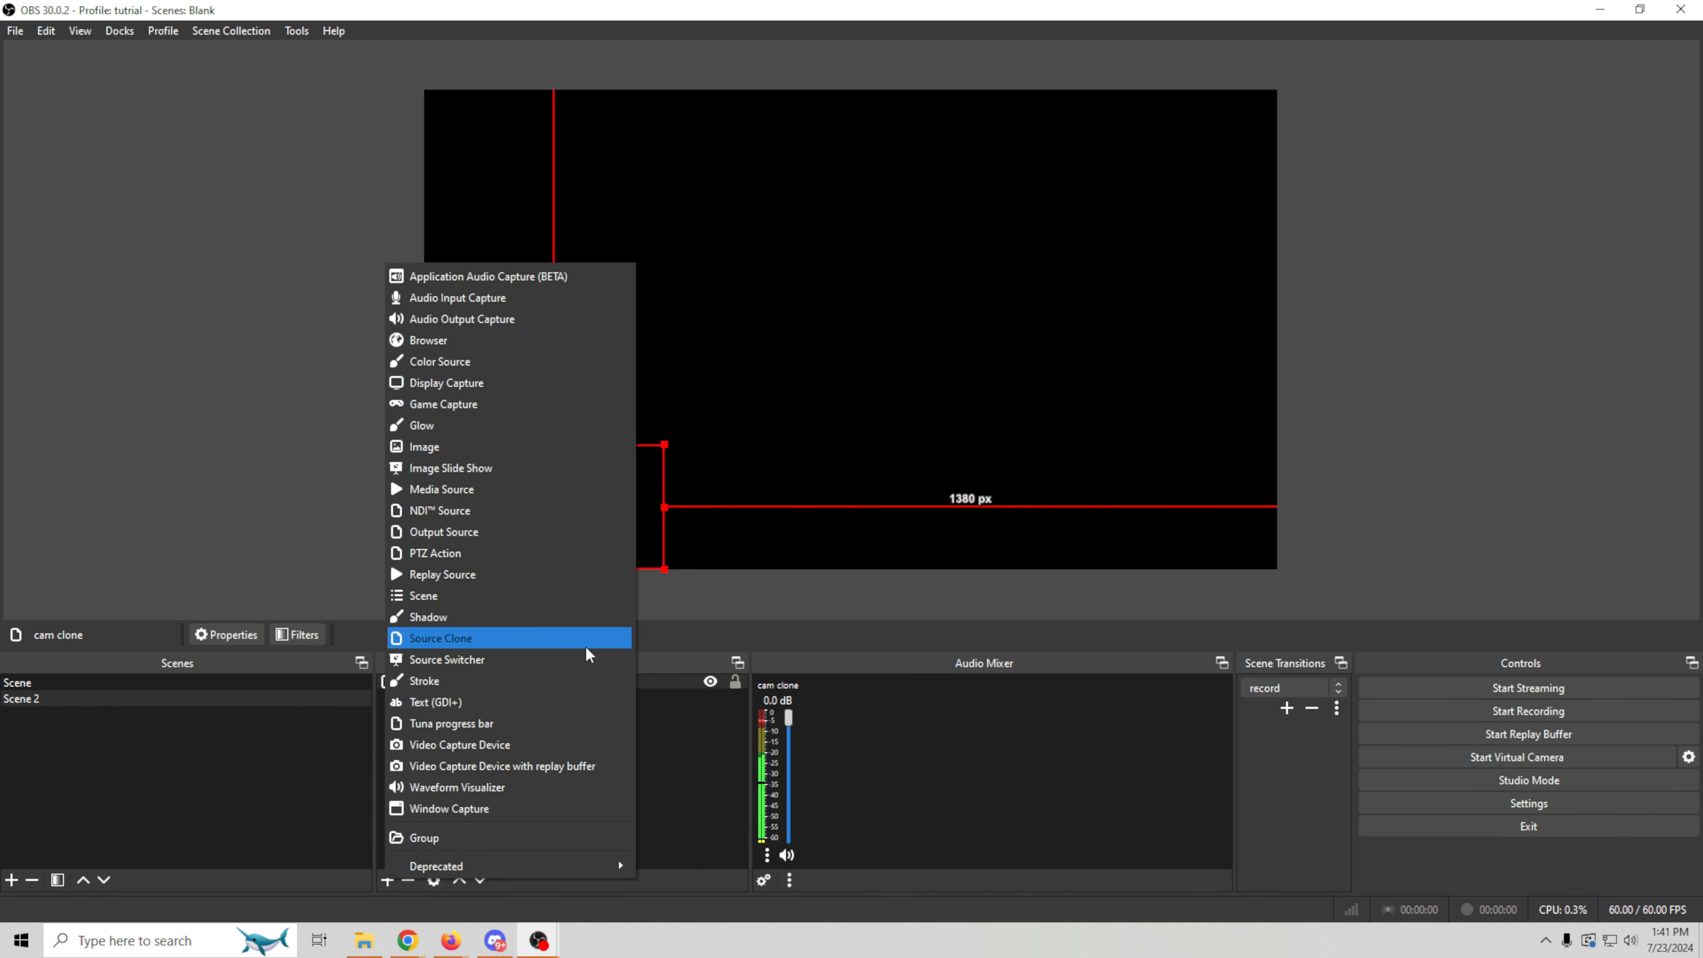
click(533, 377)
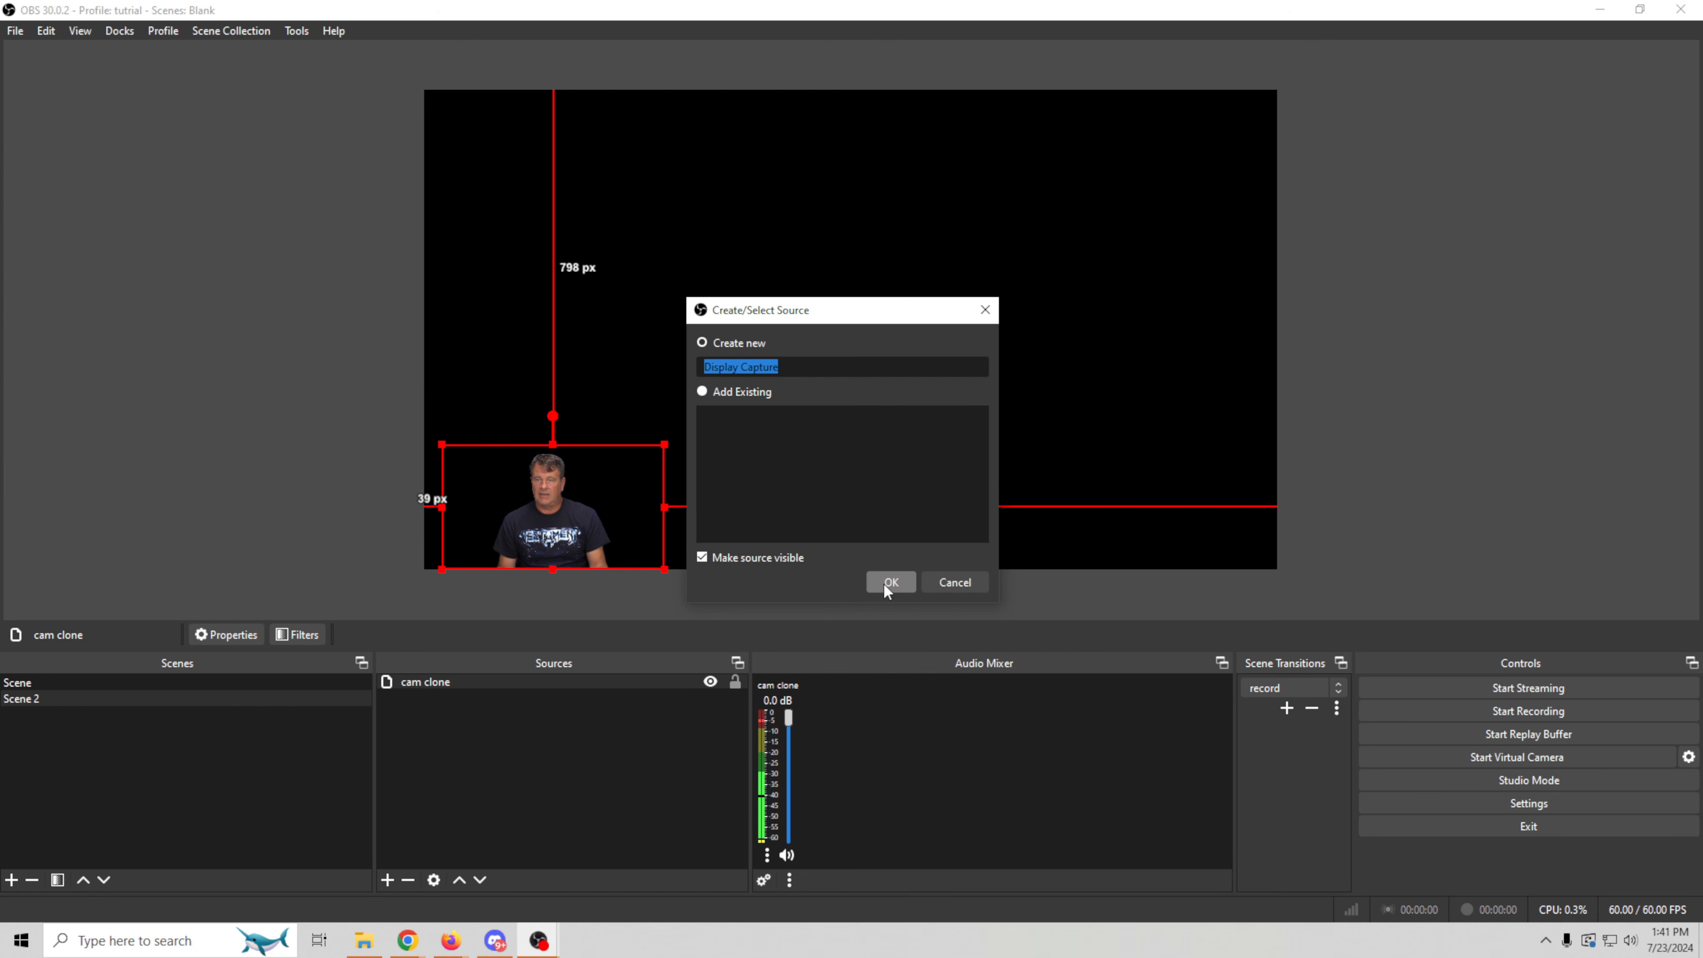
click(889, 581)
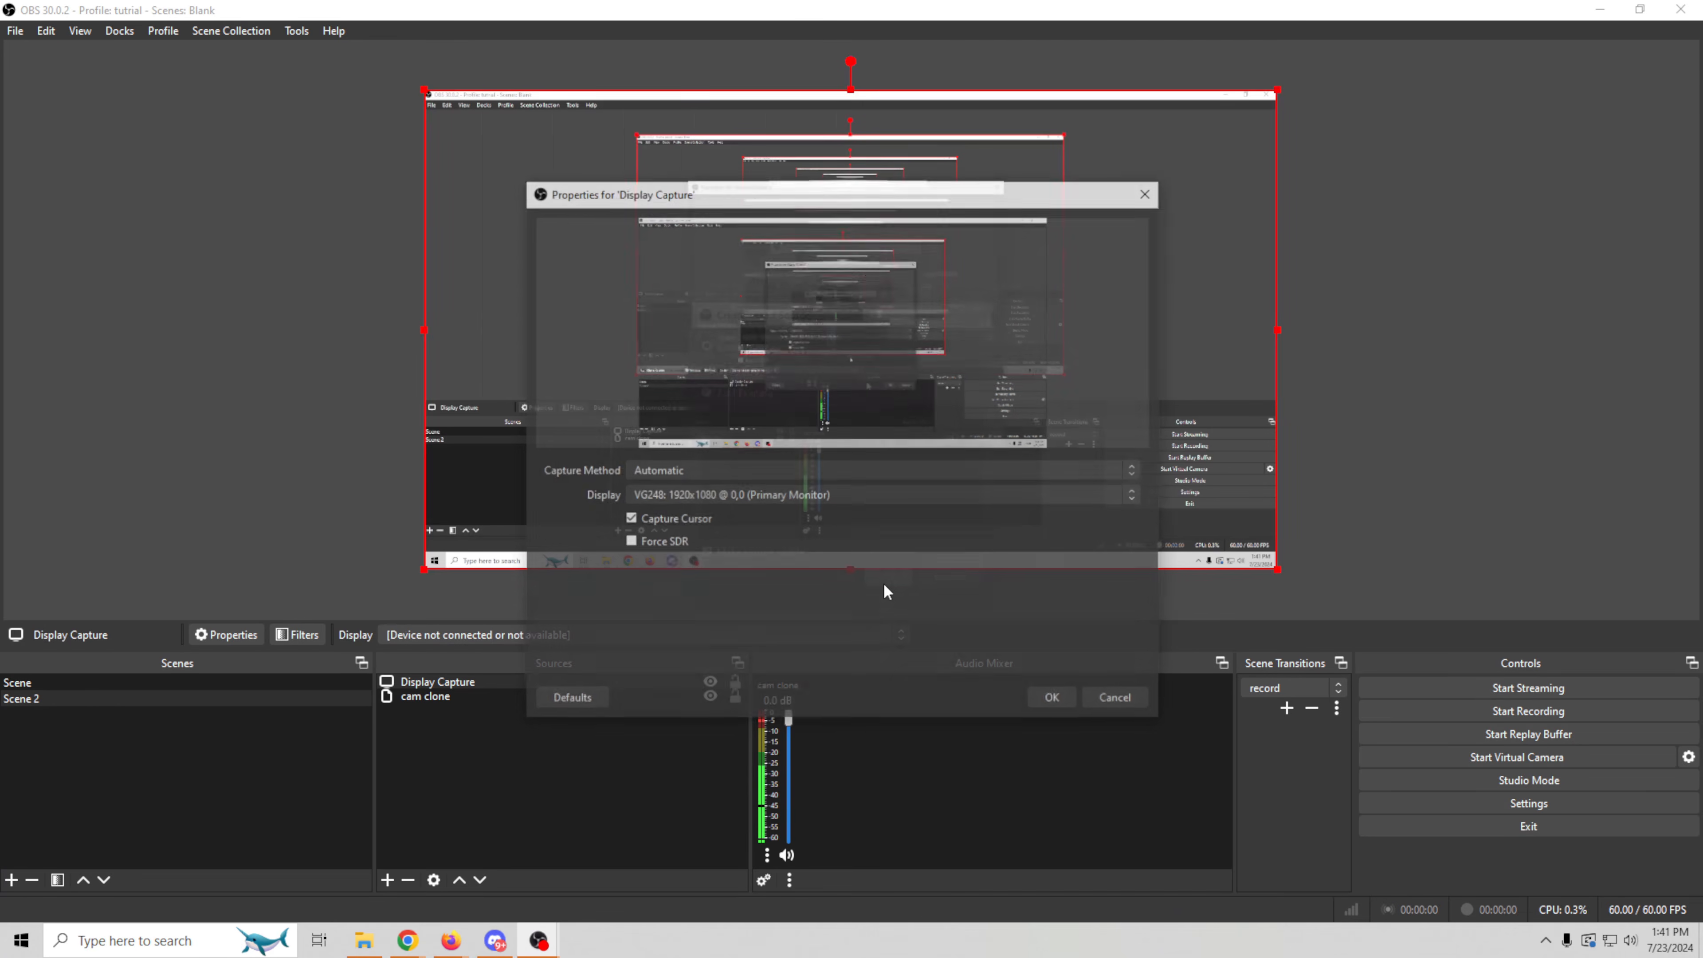
click(1060, 504)
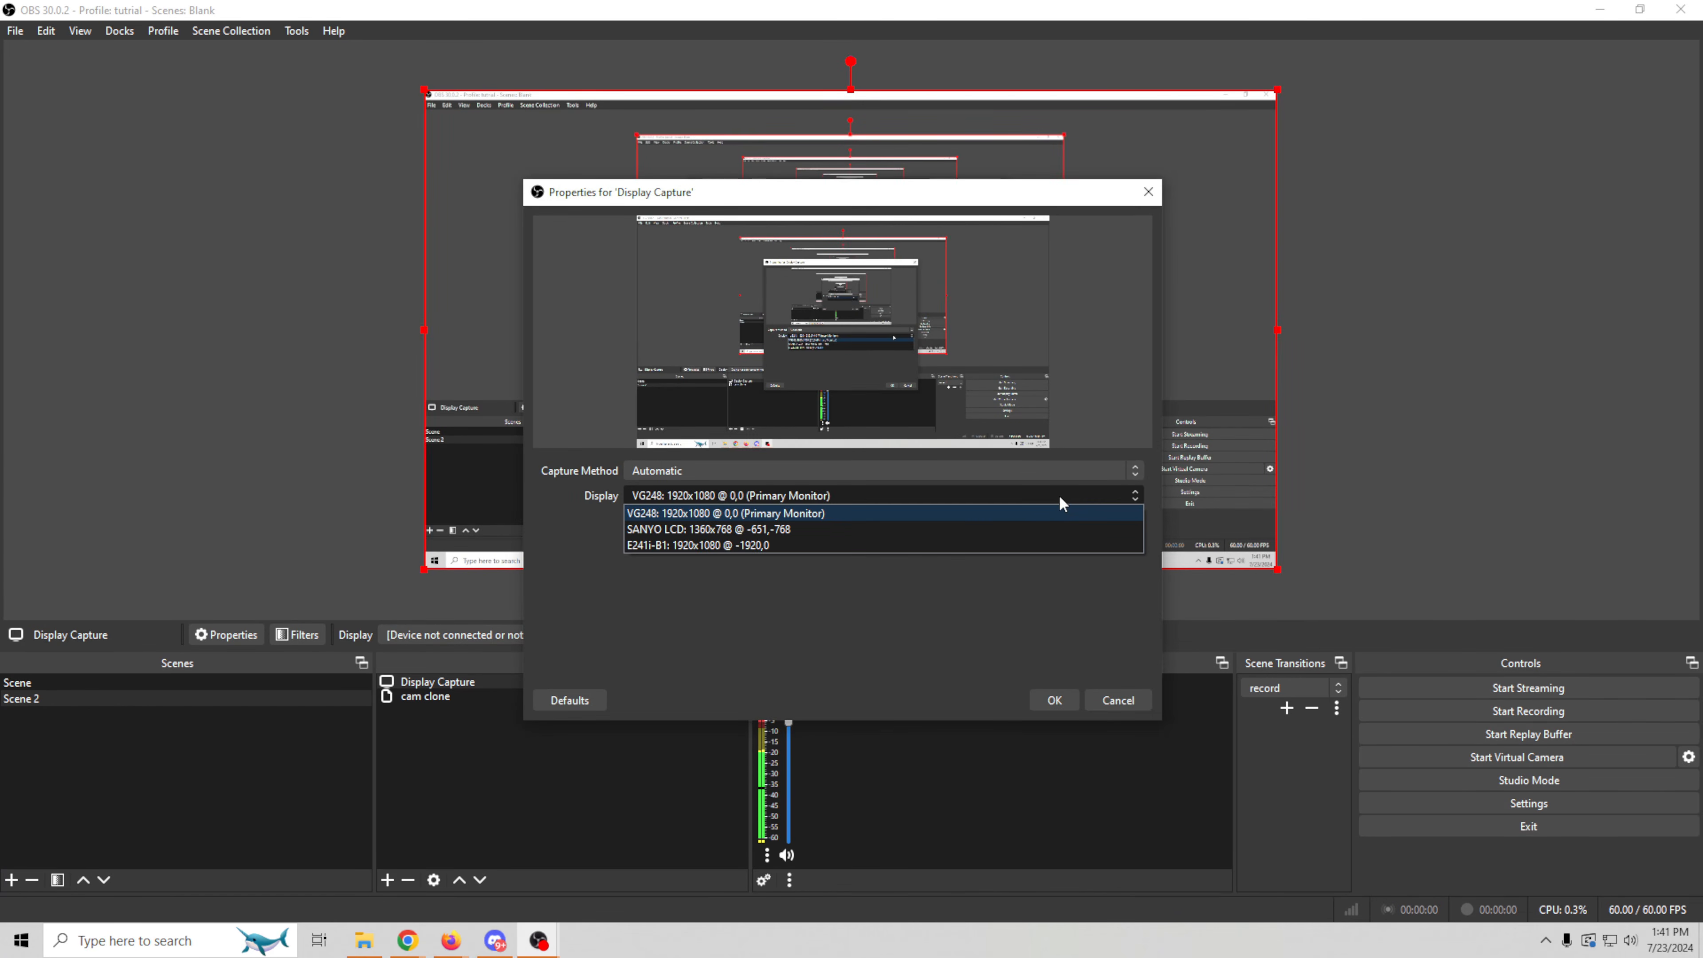
click(945, 529)
click(1052, 699)
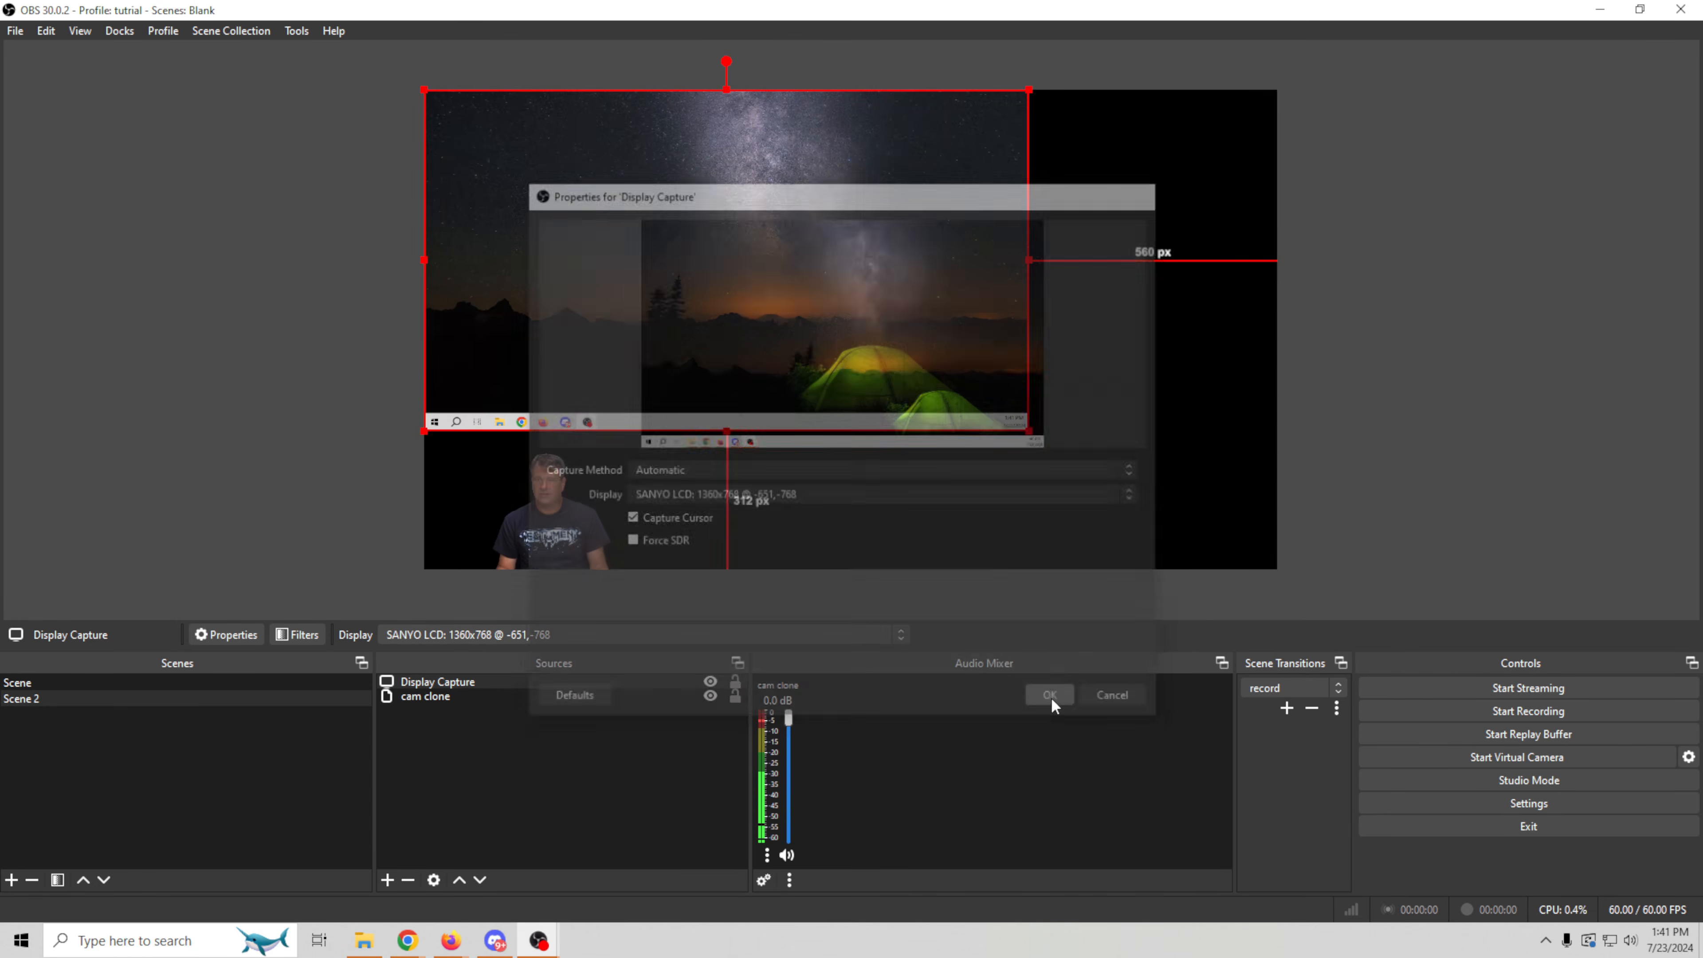
- Stretch the Display Capture to fill the whole canvas and place it below cam clone in the source order
drag(1026, 433, 1218, 574)
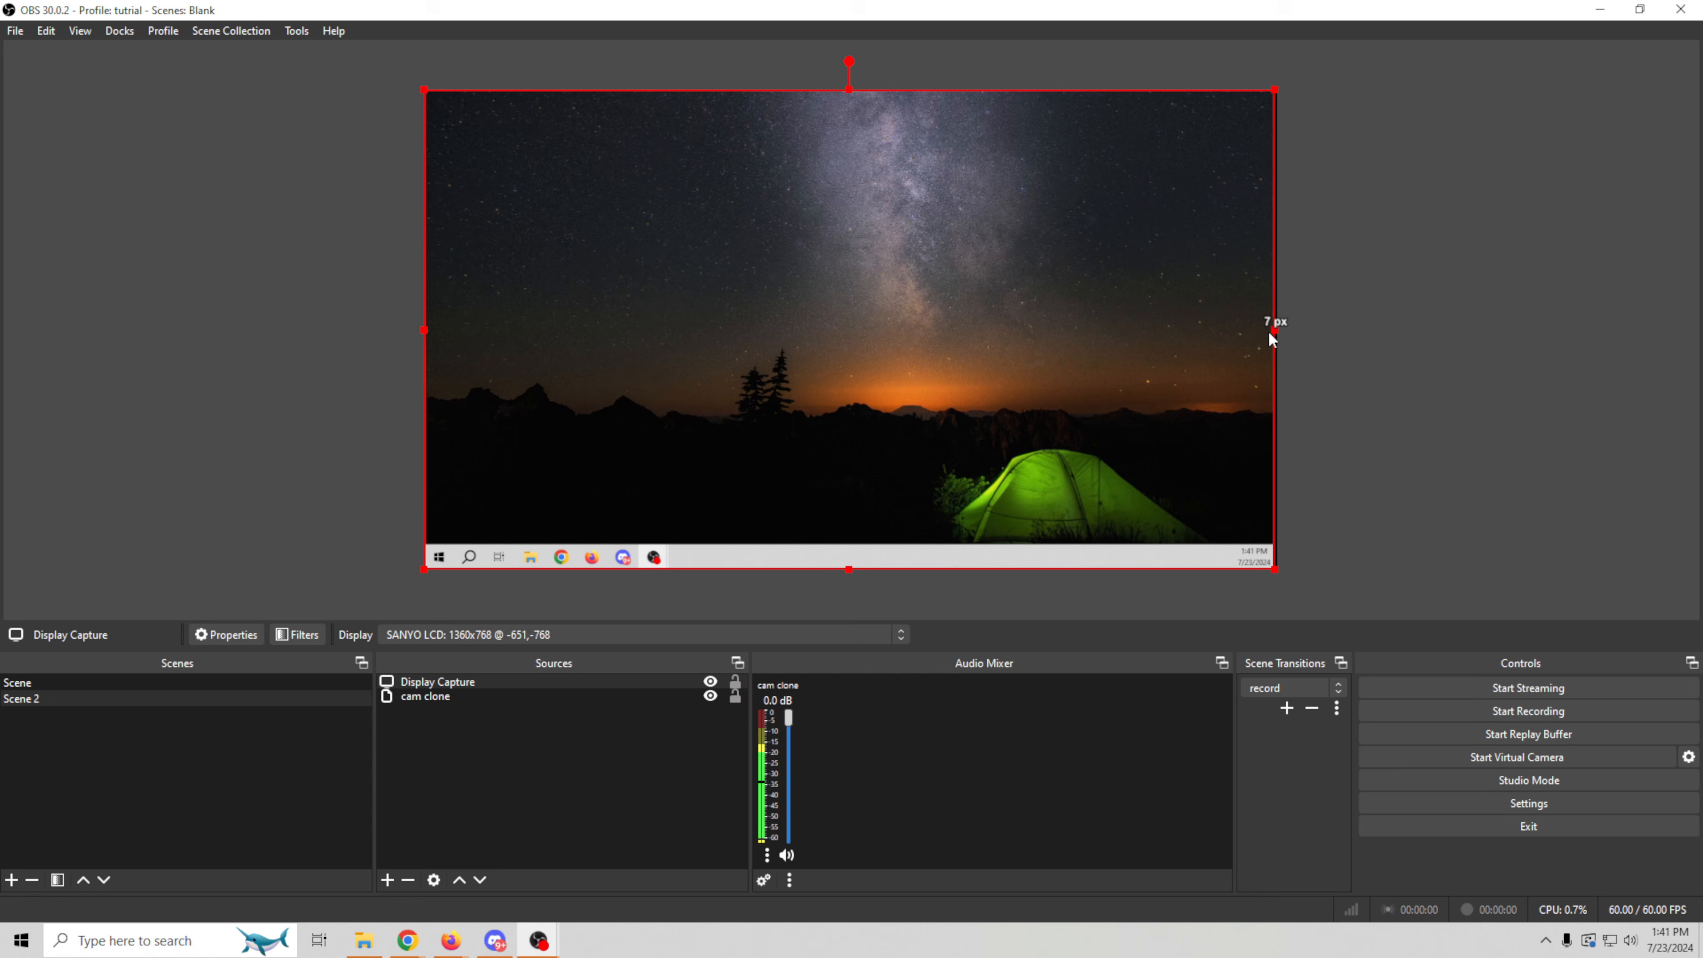
drag(1274, 329, 1278, 333)
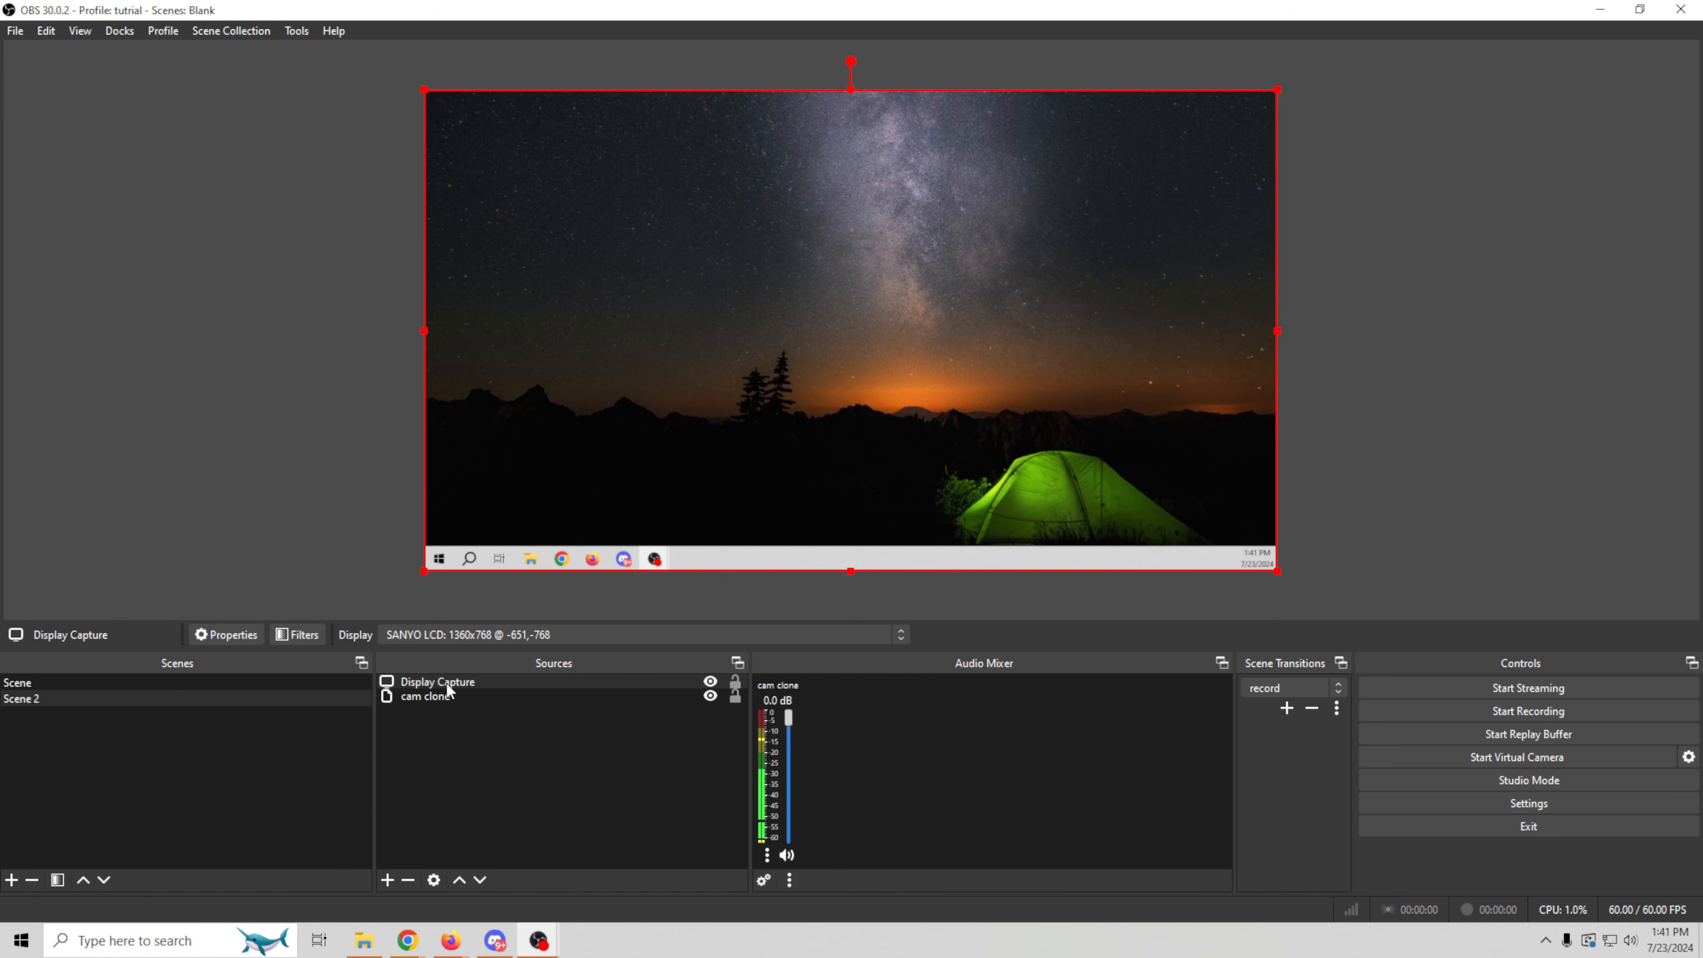
mouse_move(450, 676)
mouse_down()
mouse_move(449, 725)
mouse_move(505, 741)
mouse_up()
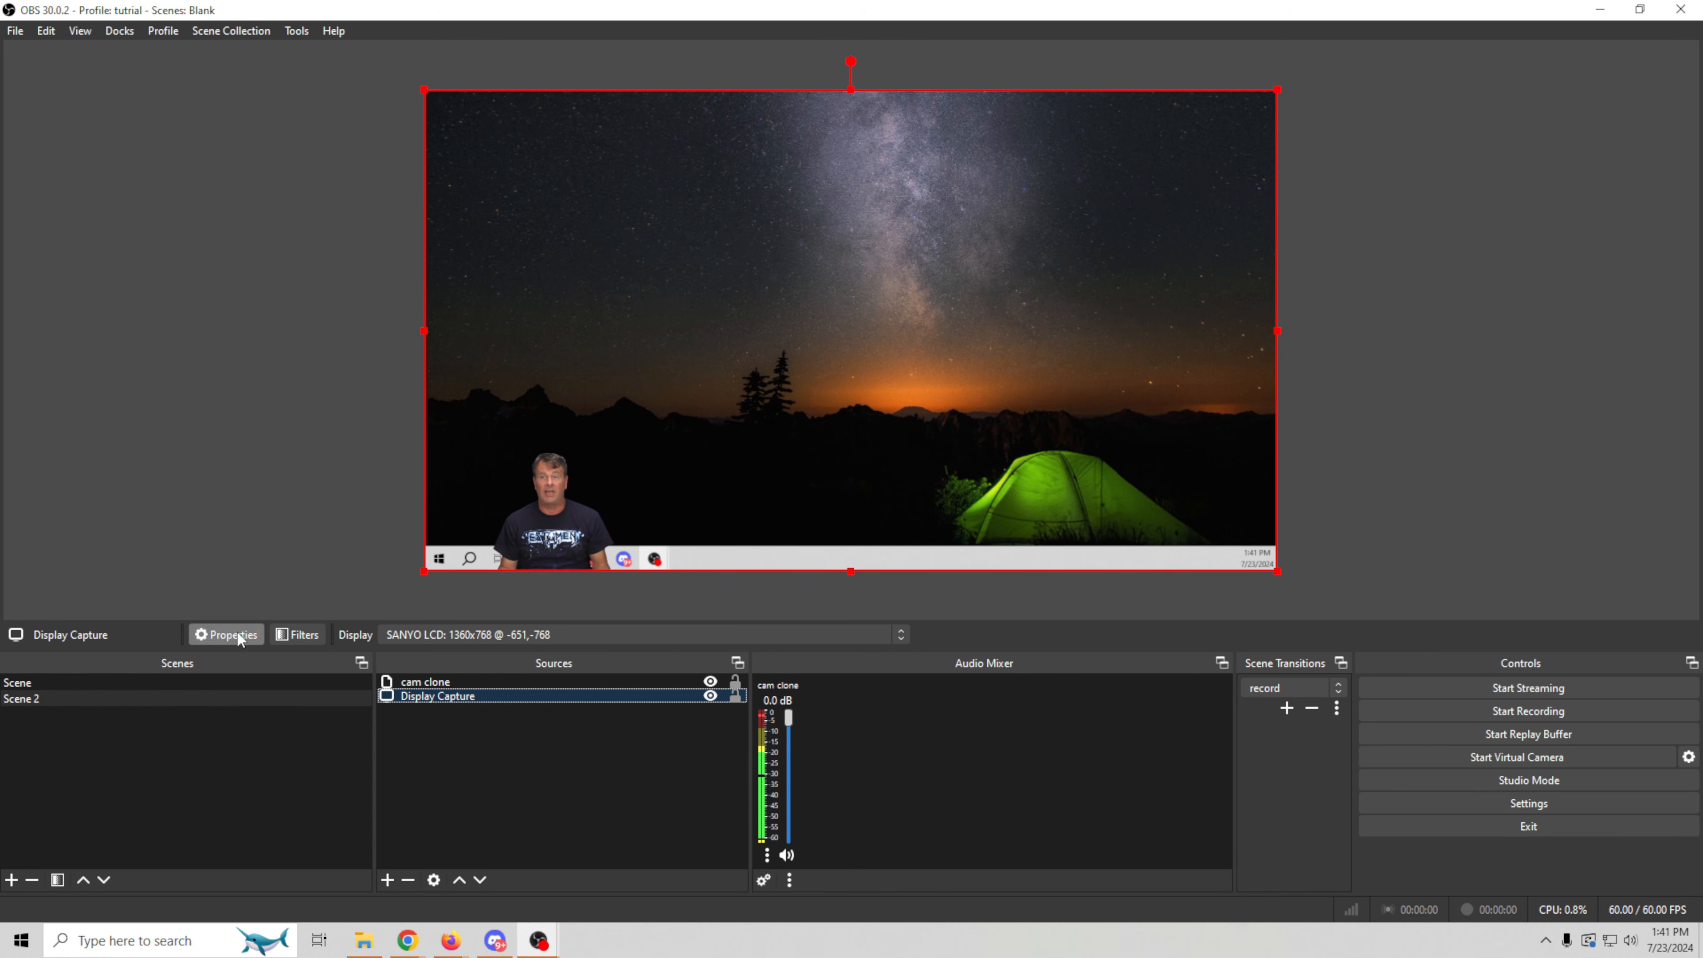
- Add the existing Alert browser source to Scene 2
click(388, 880)
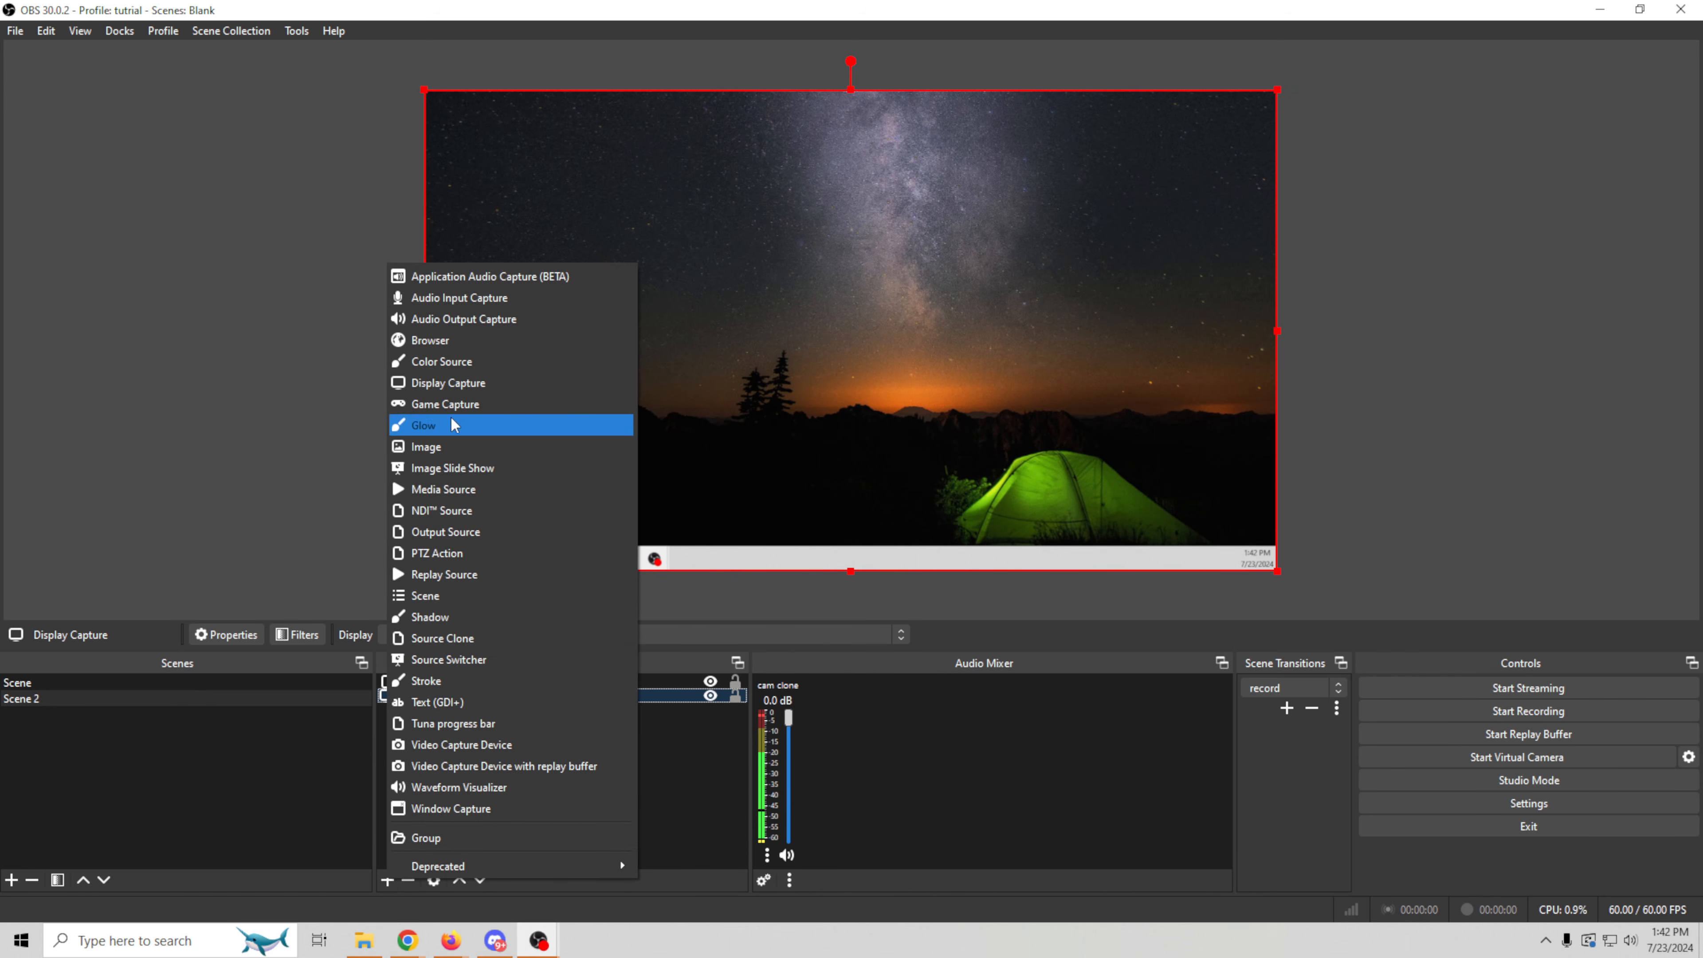
click(458, 339)
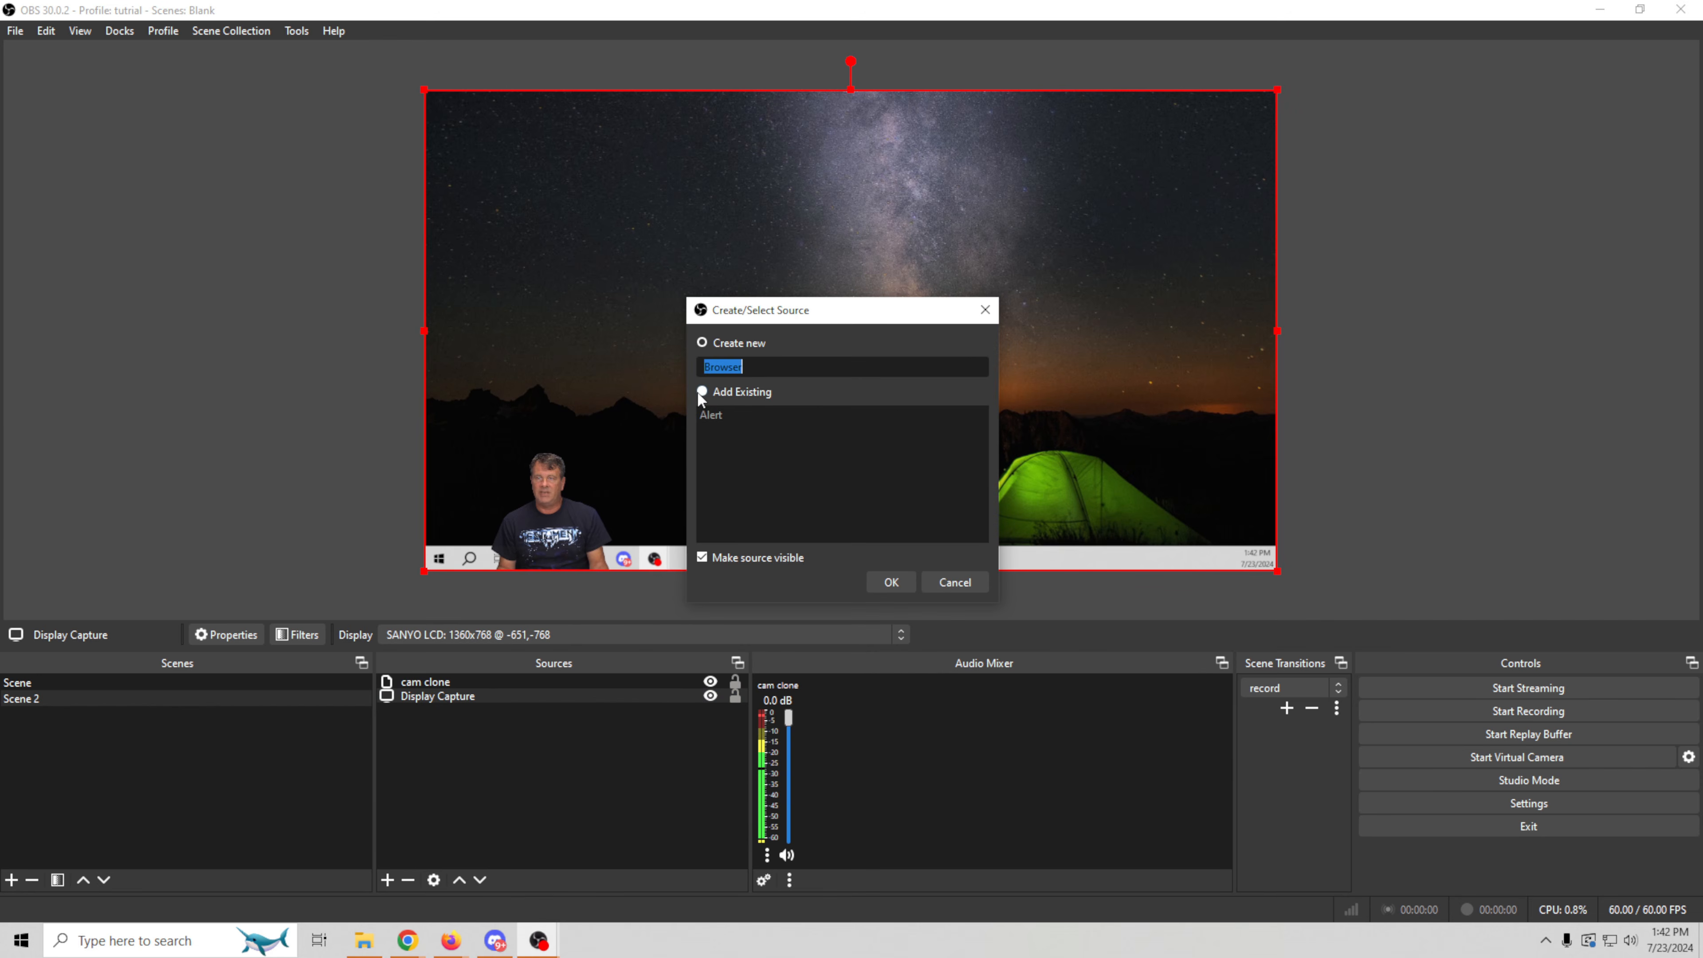
click(708, 417)
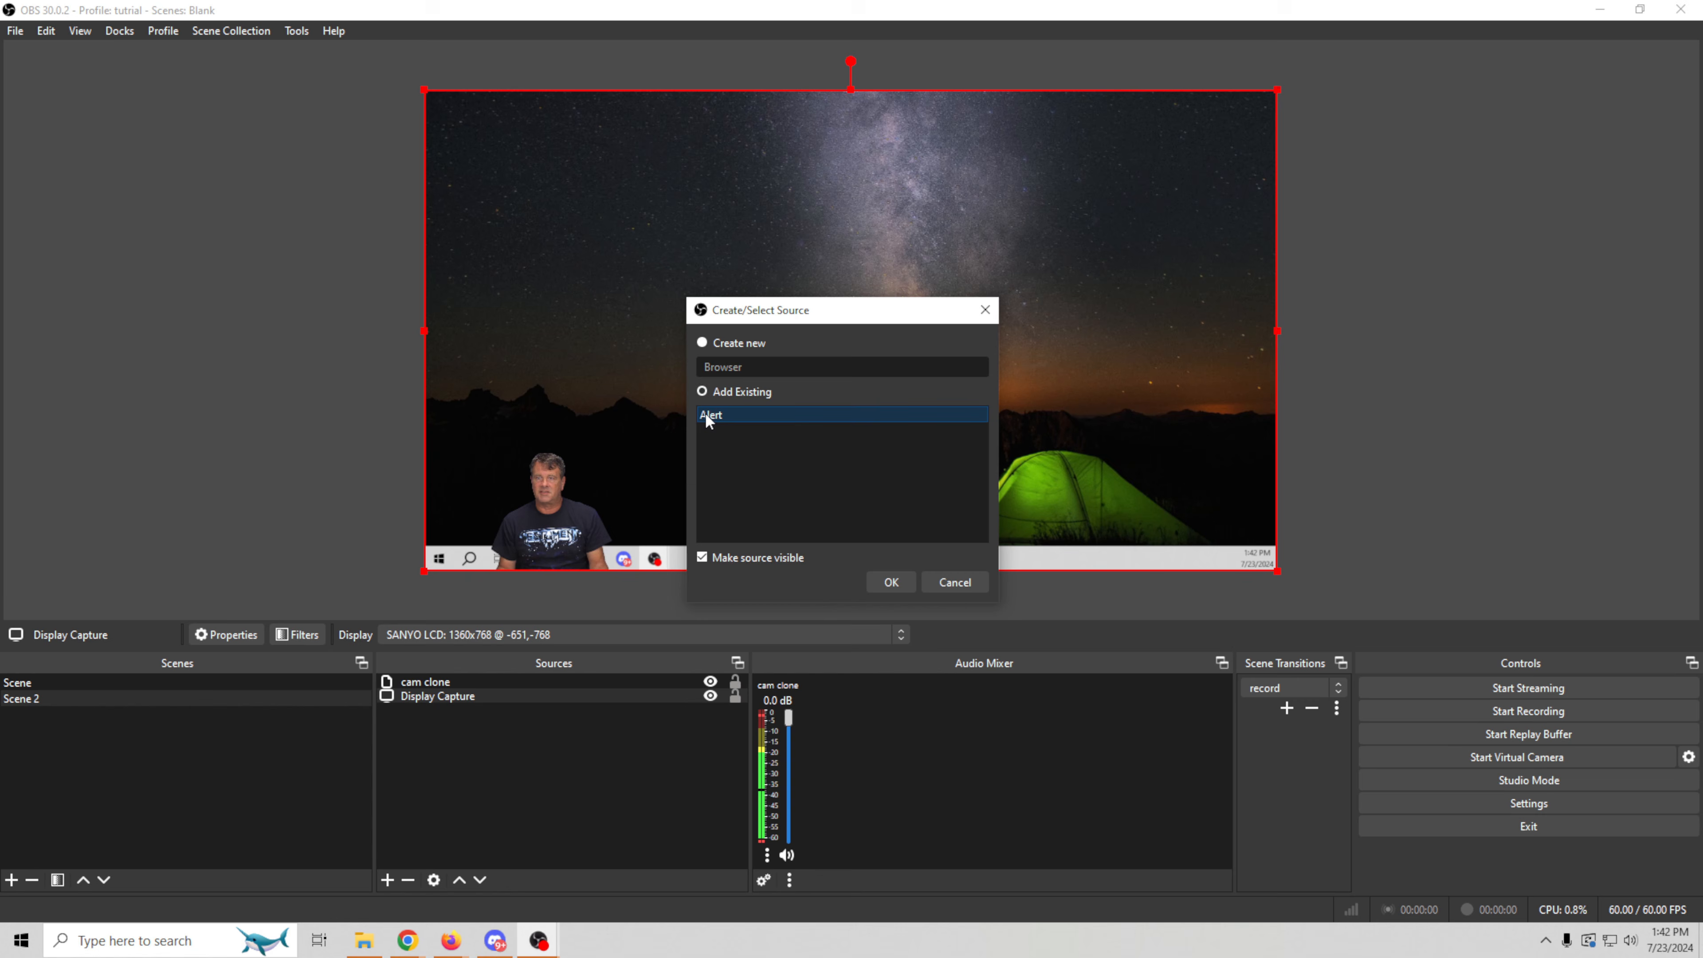
click(890, 582)
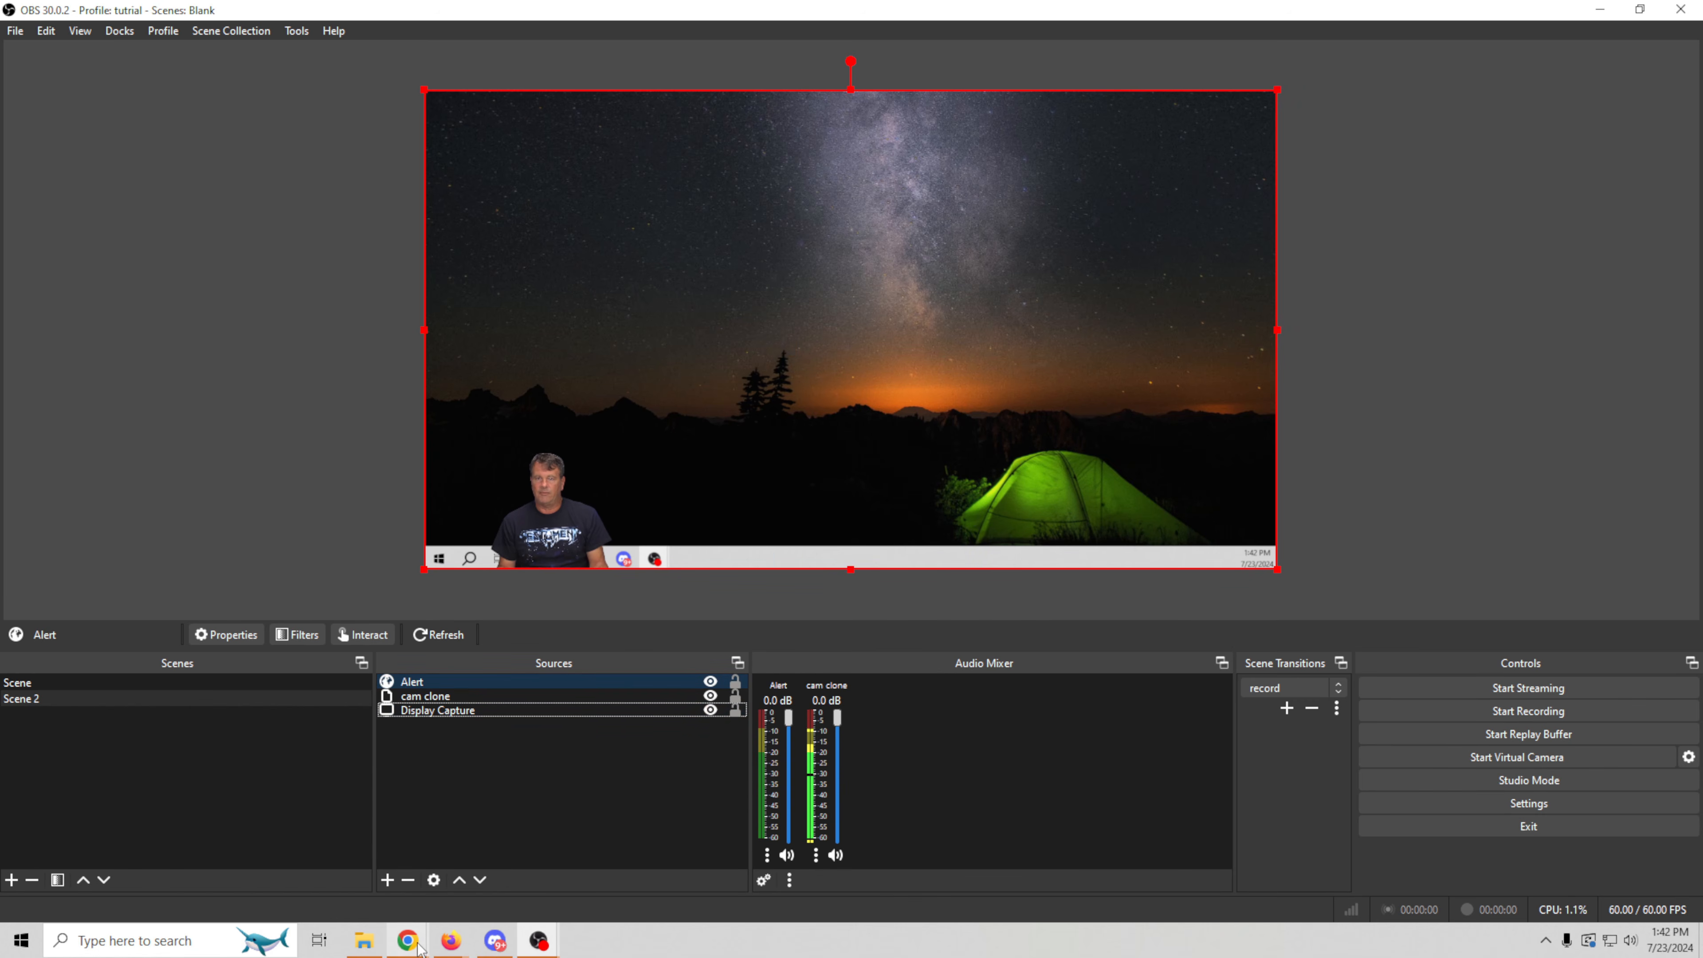
- Emulate a $50 tip event in the StreamElements overlay editor and check the alert across Scene and Scene 2 in OBS
mouse_move(420, 948)
click(577, 869)
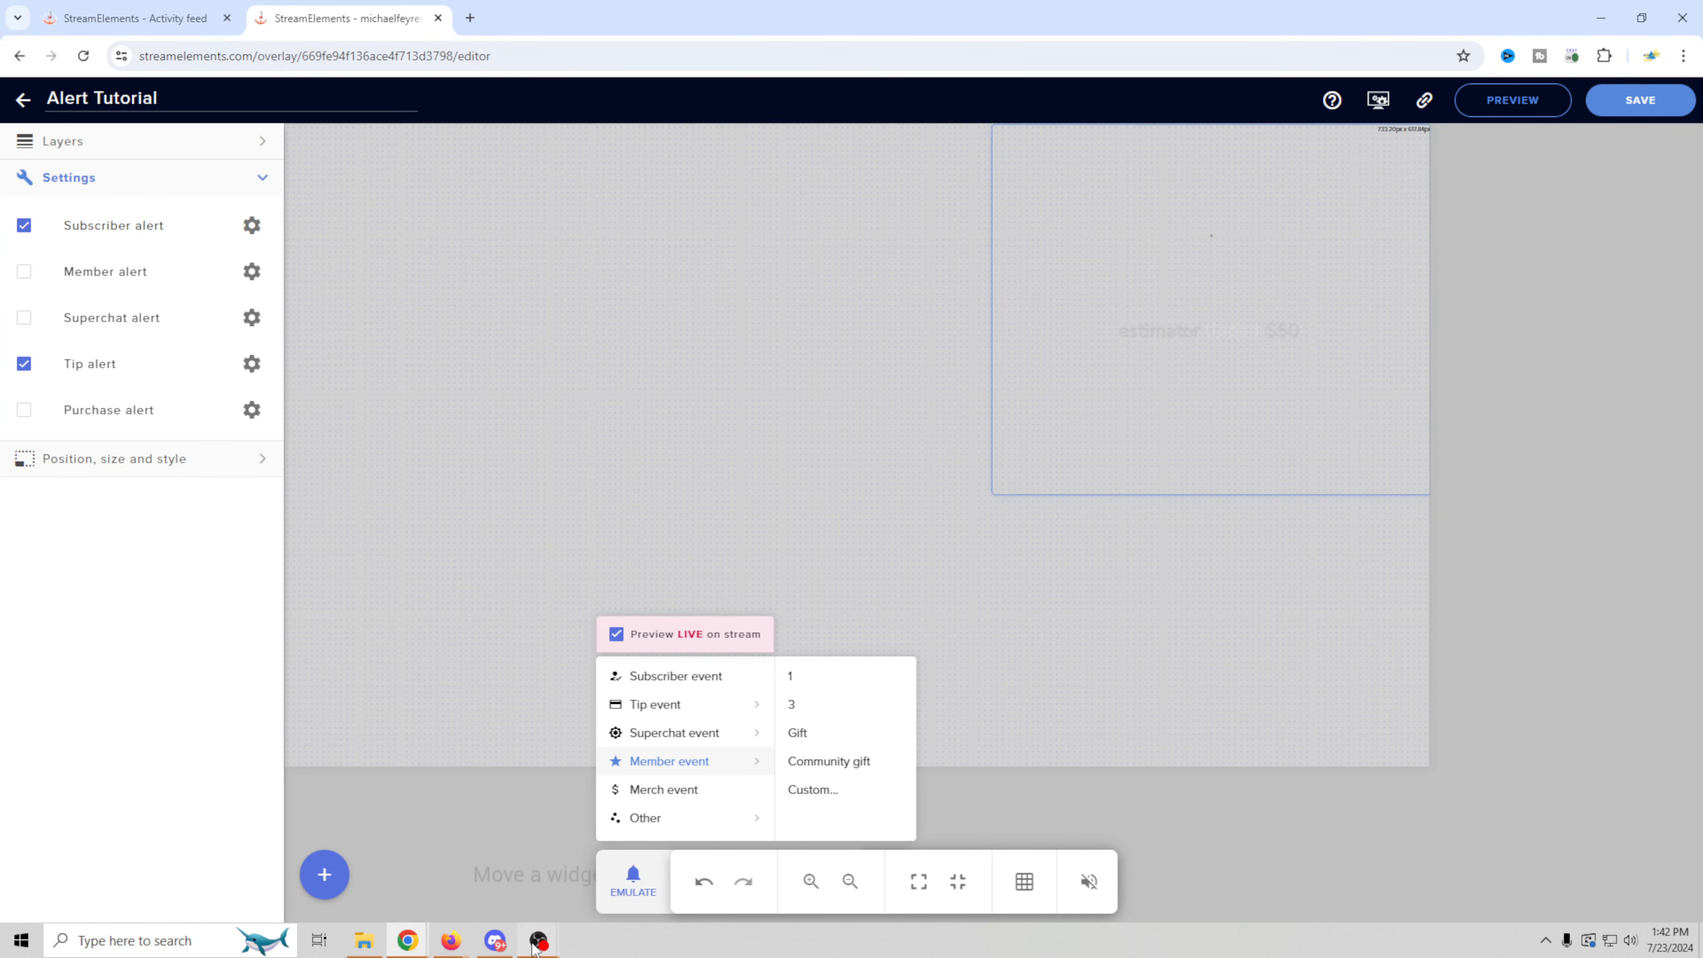
mouse_move(536, 945)
click(603, 878)
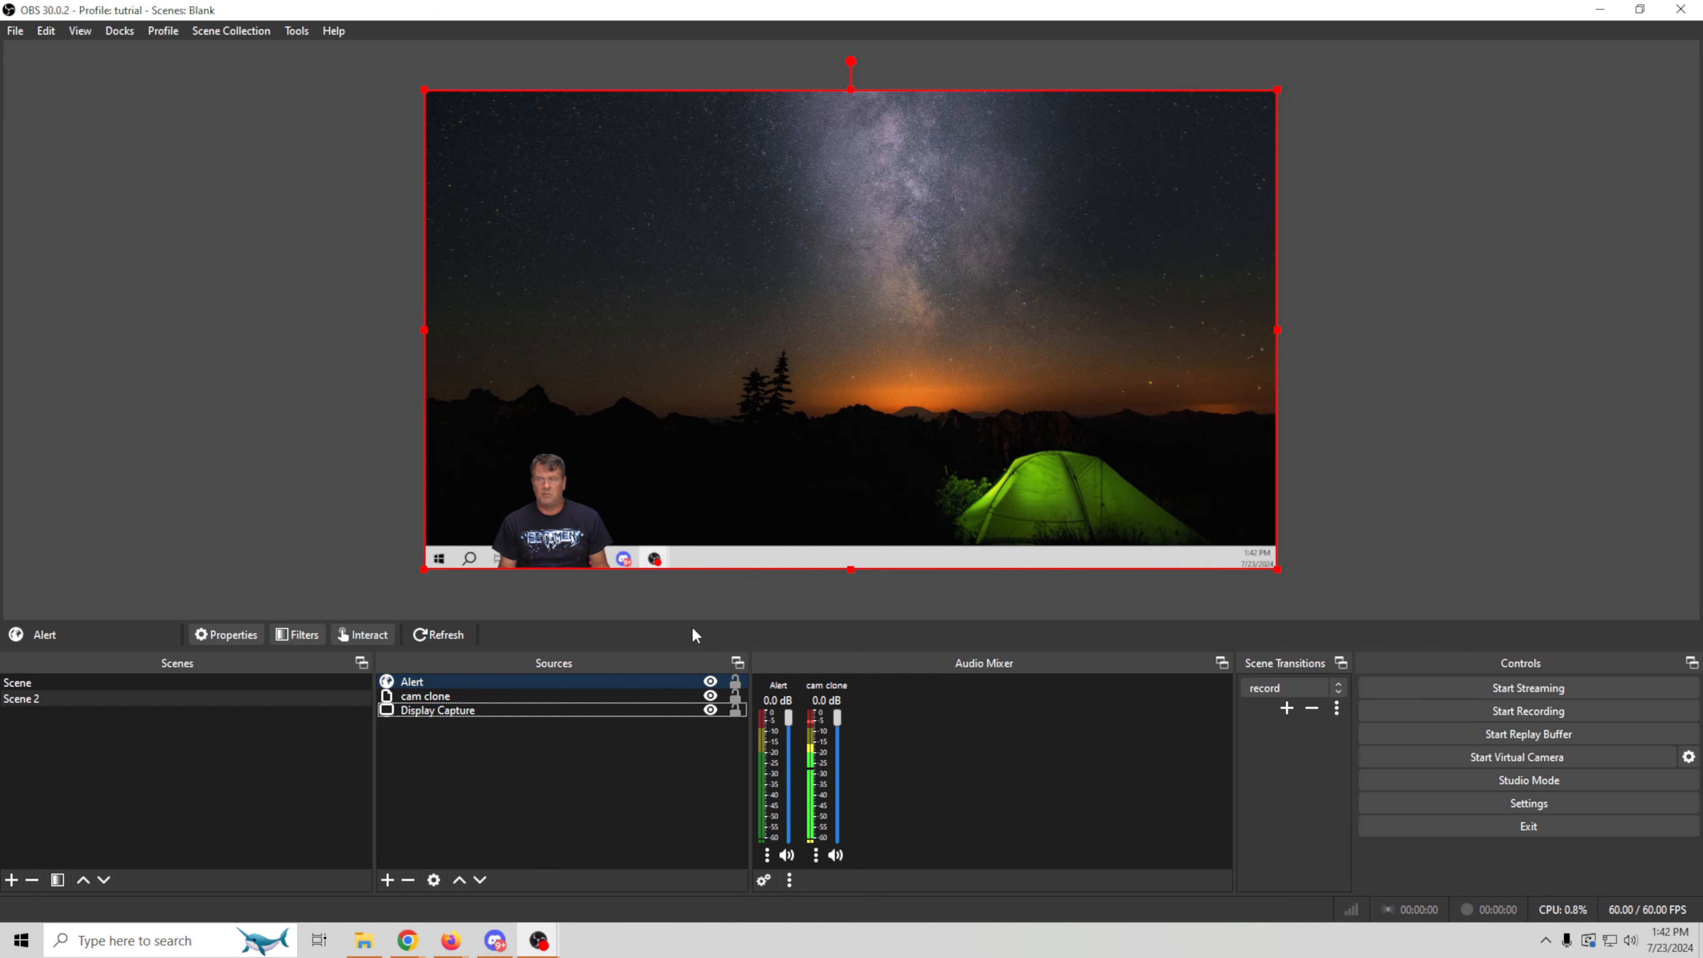
click(110, 689)
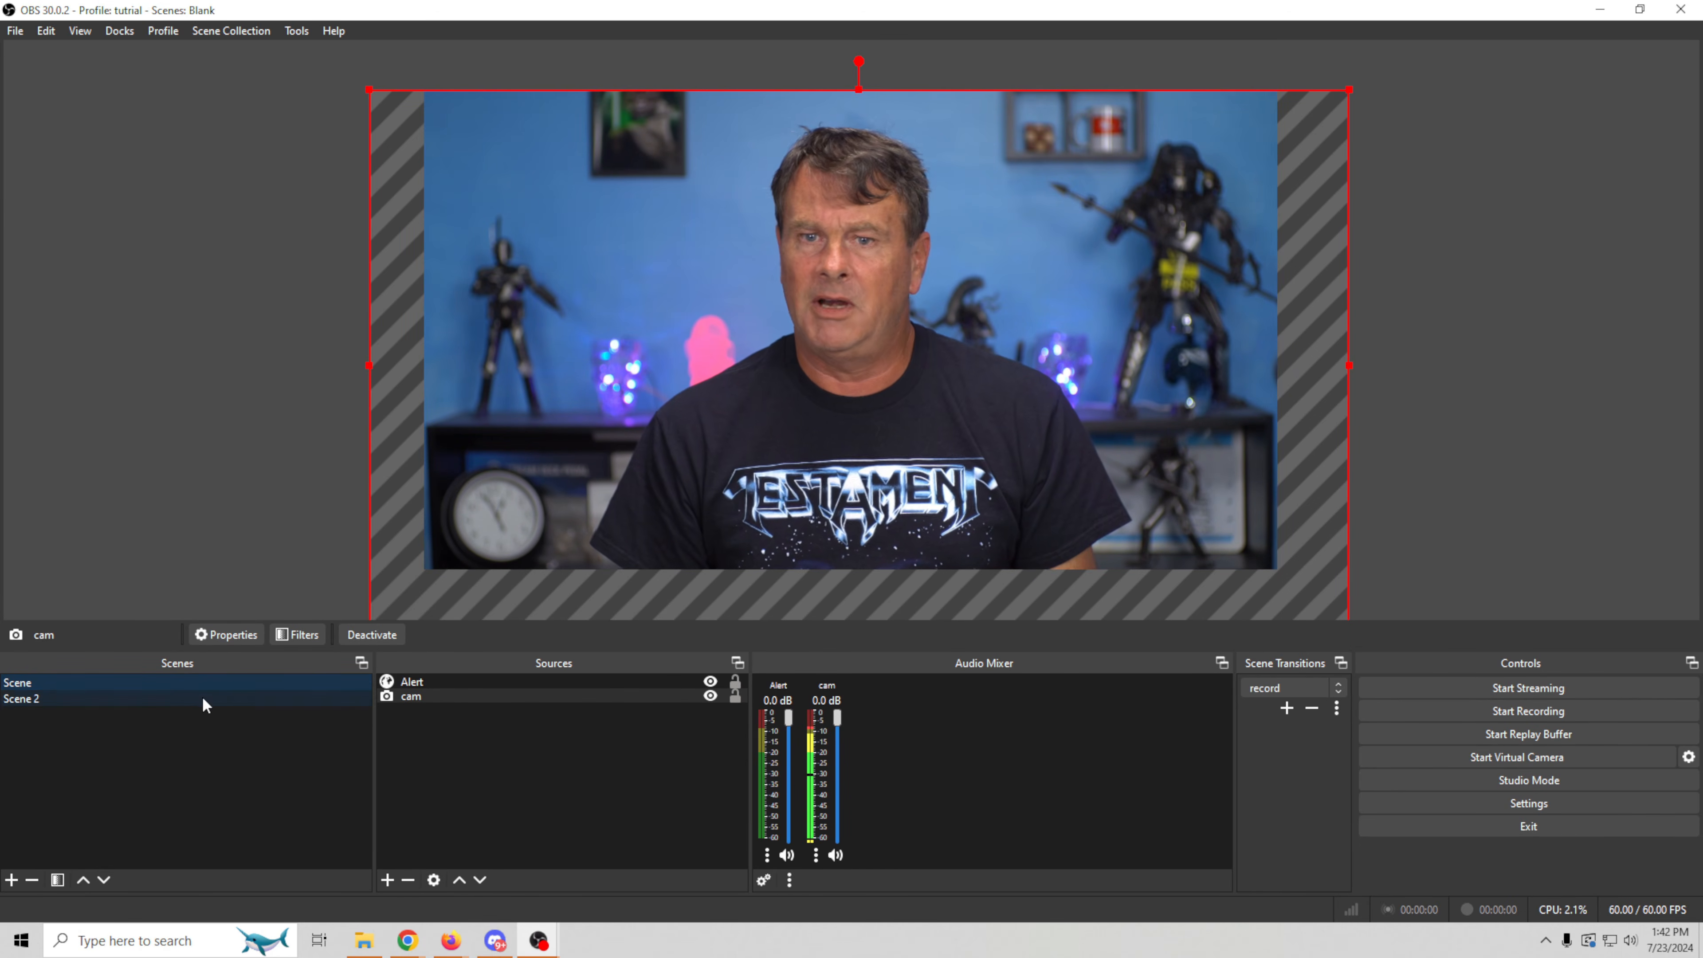
click(205, 700)
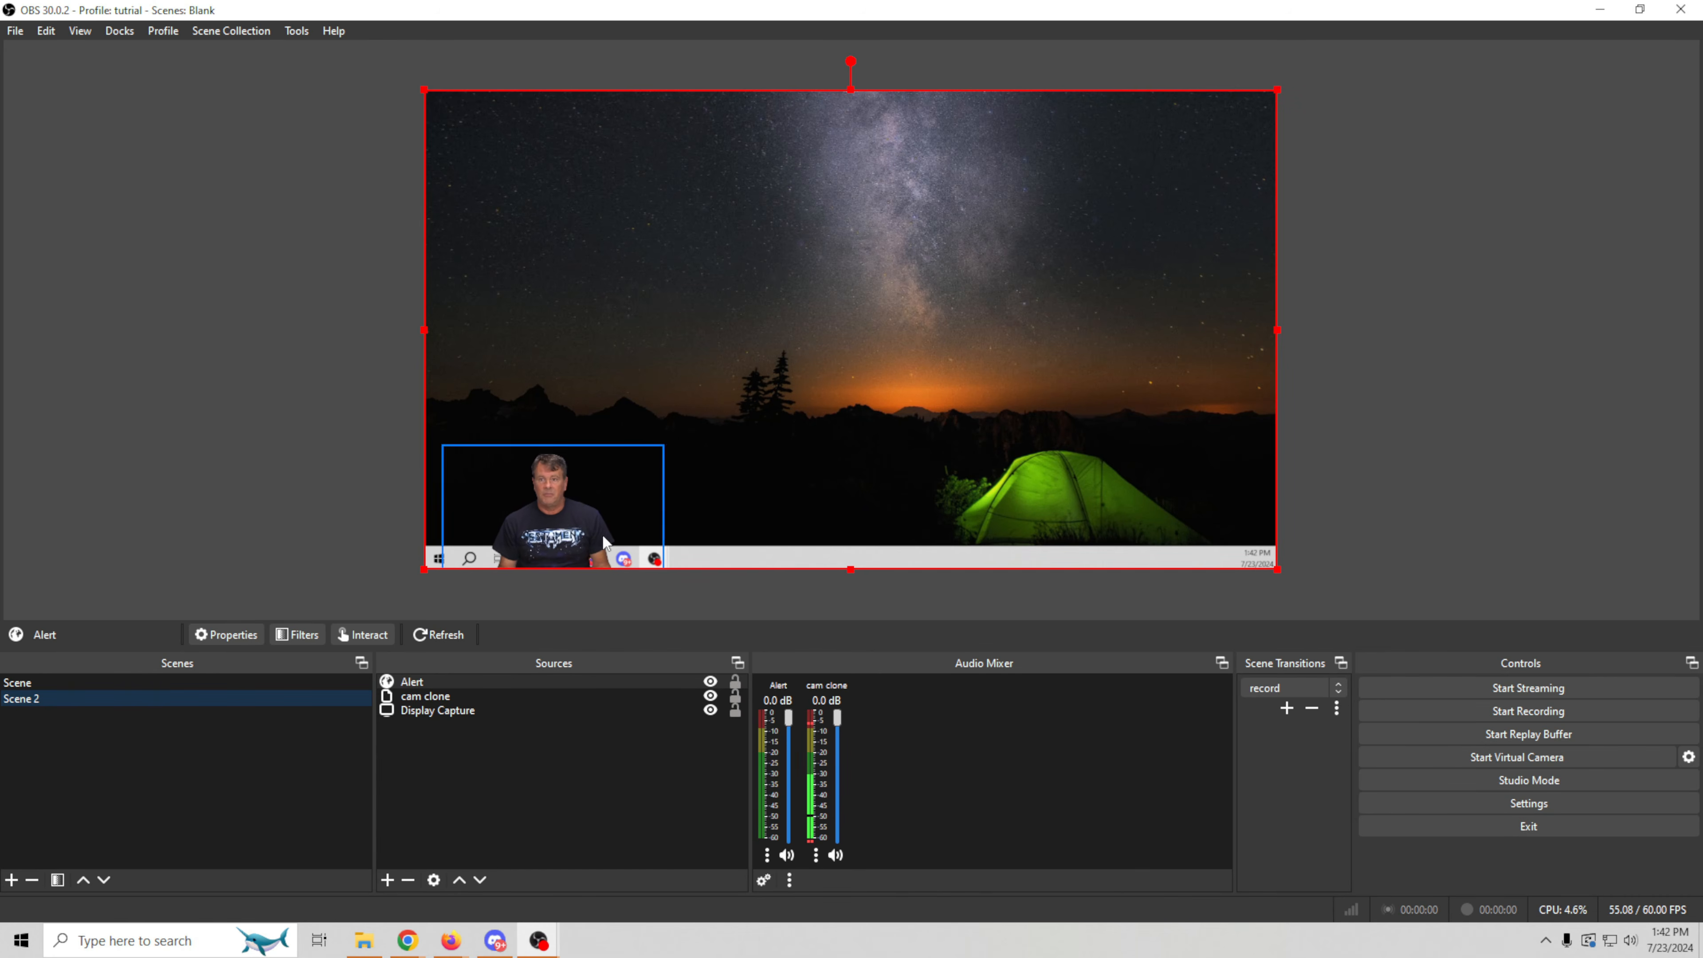
- Switch to the StreamElements overlay editor, save the Alert Tutorial overlay, and return to the list of overlays
mouse_move(406, 948)
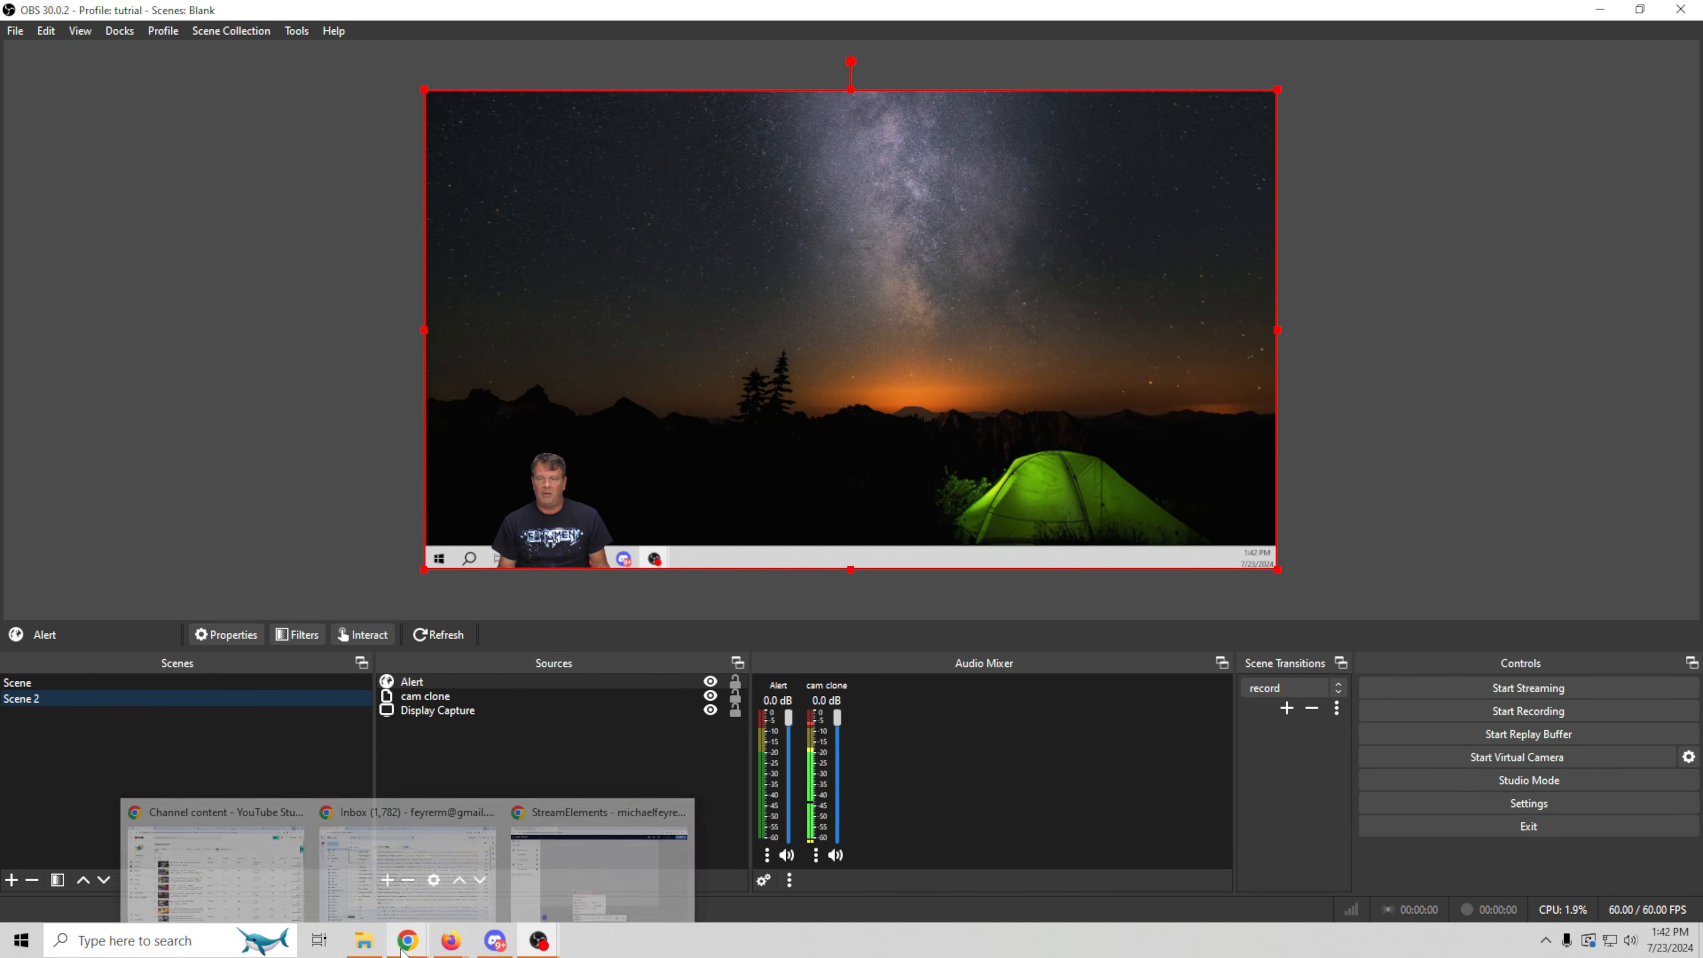
click(613, 862)
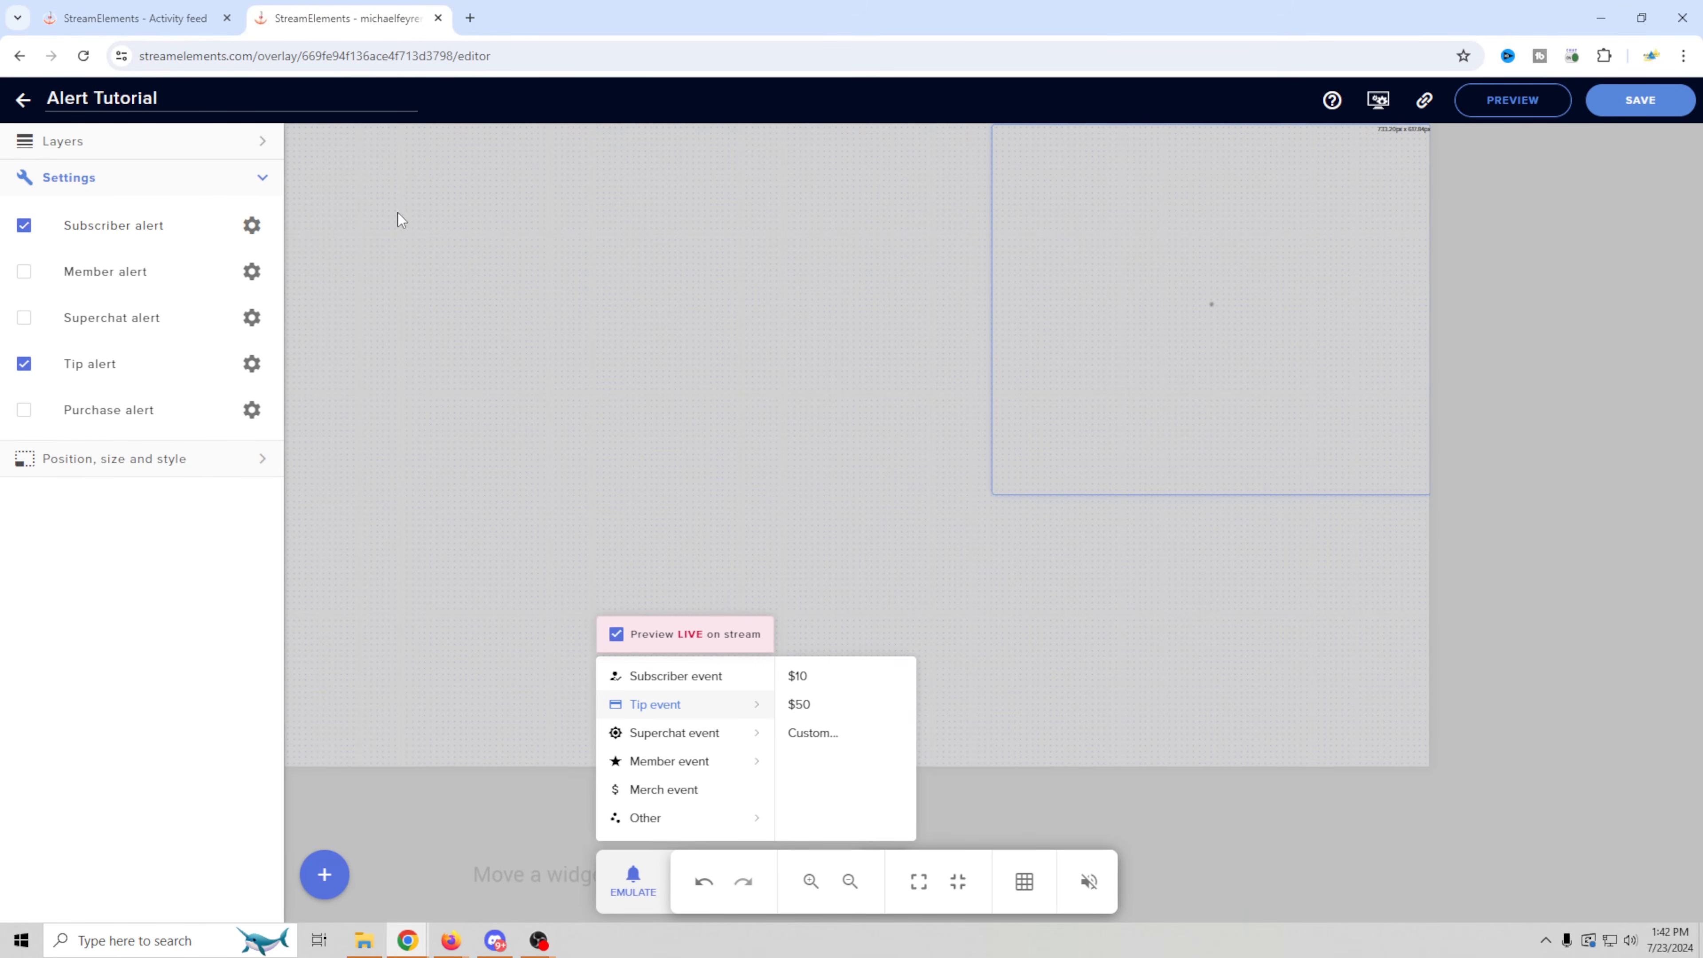
click(22, 102)
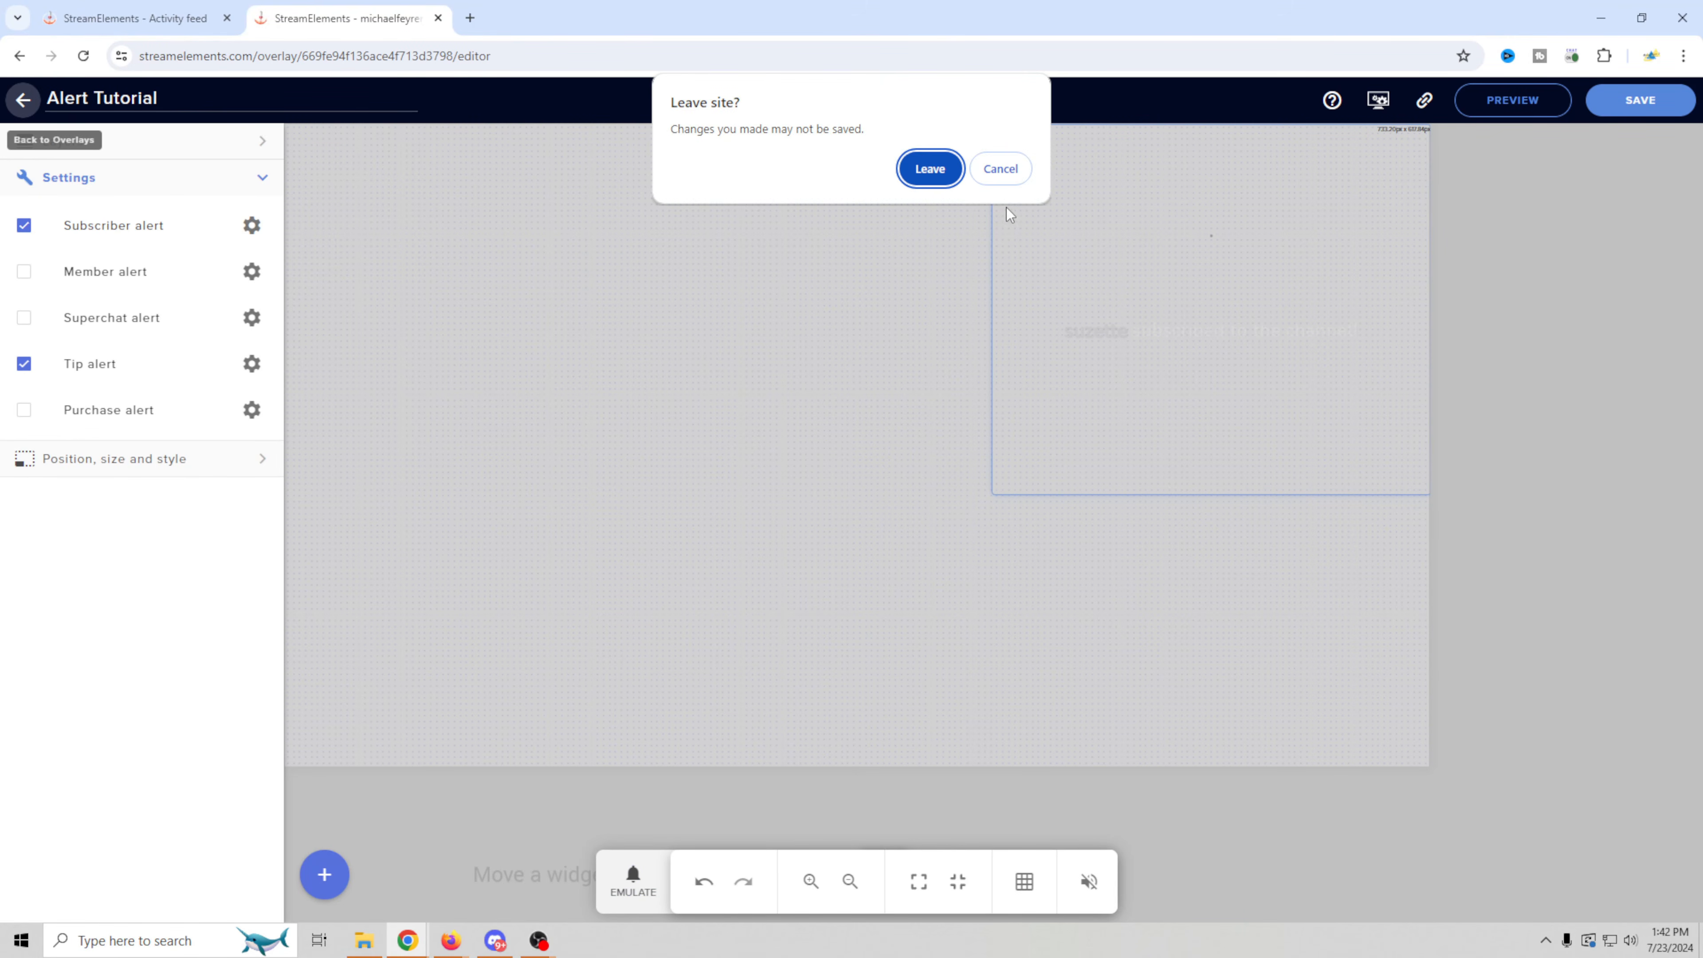
click(992, 178)
click(1667, 102)
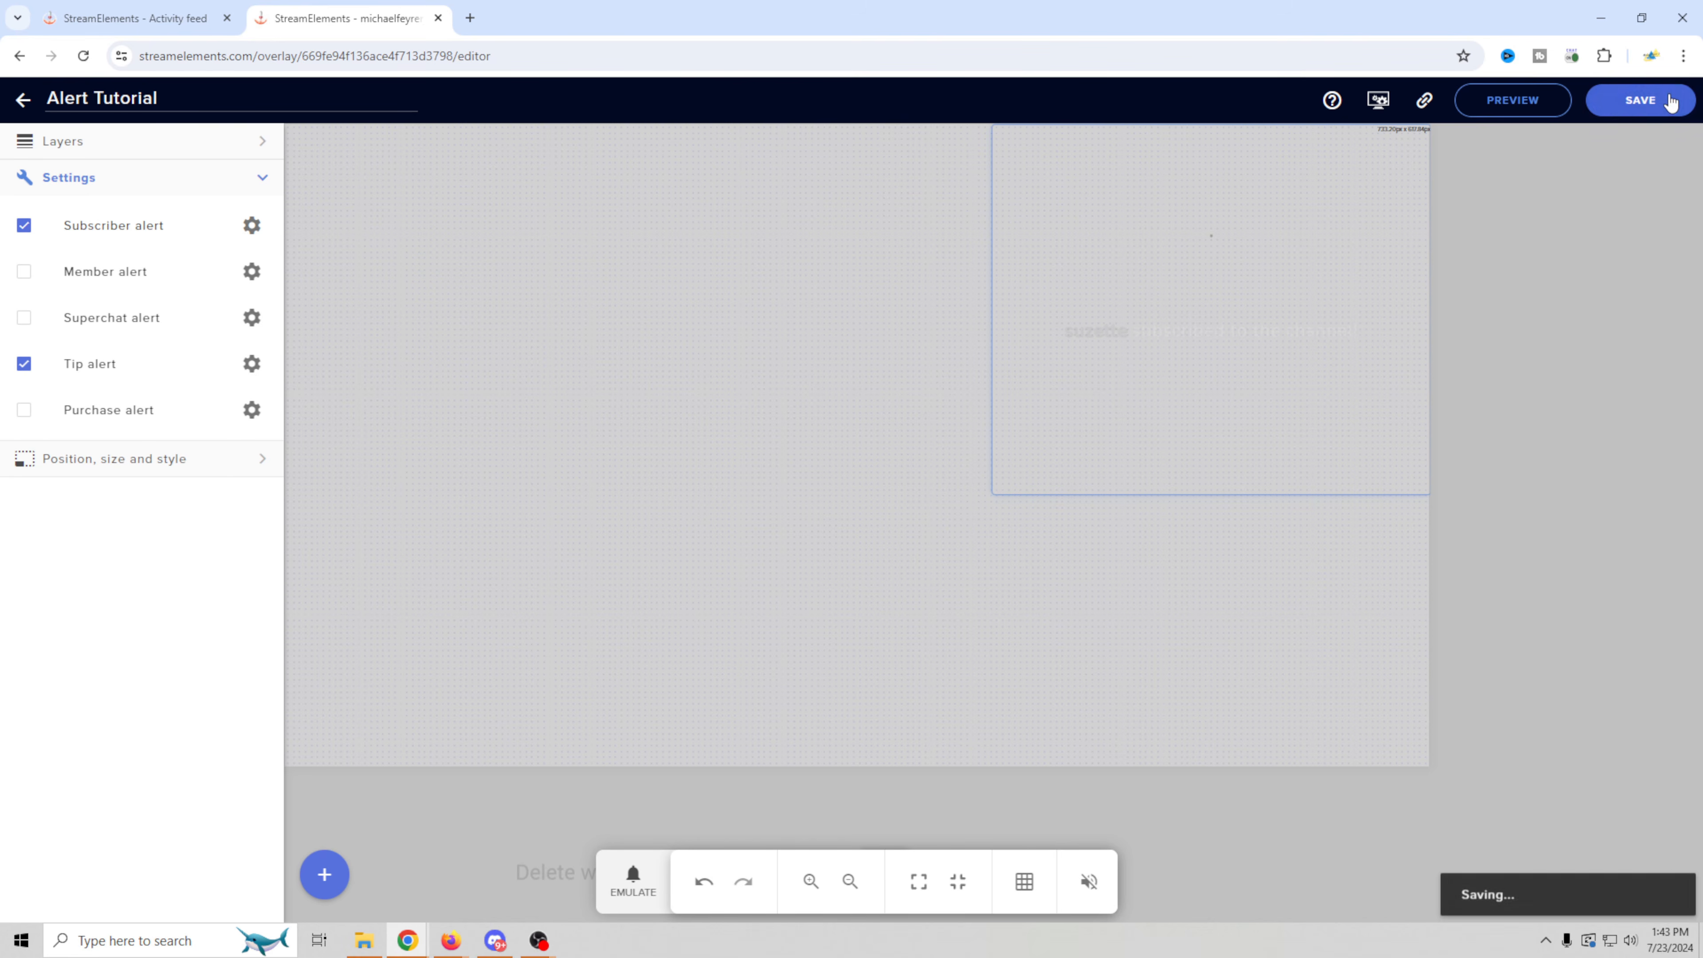
click(22, 100)
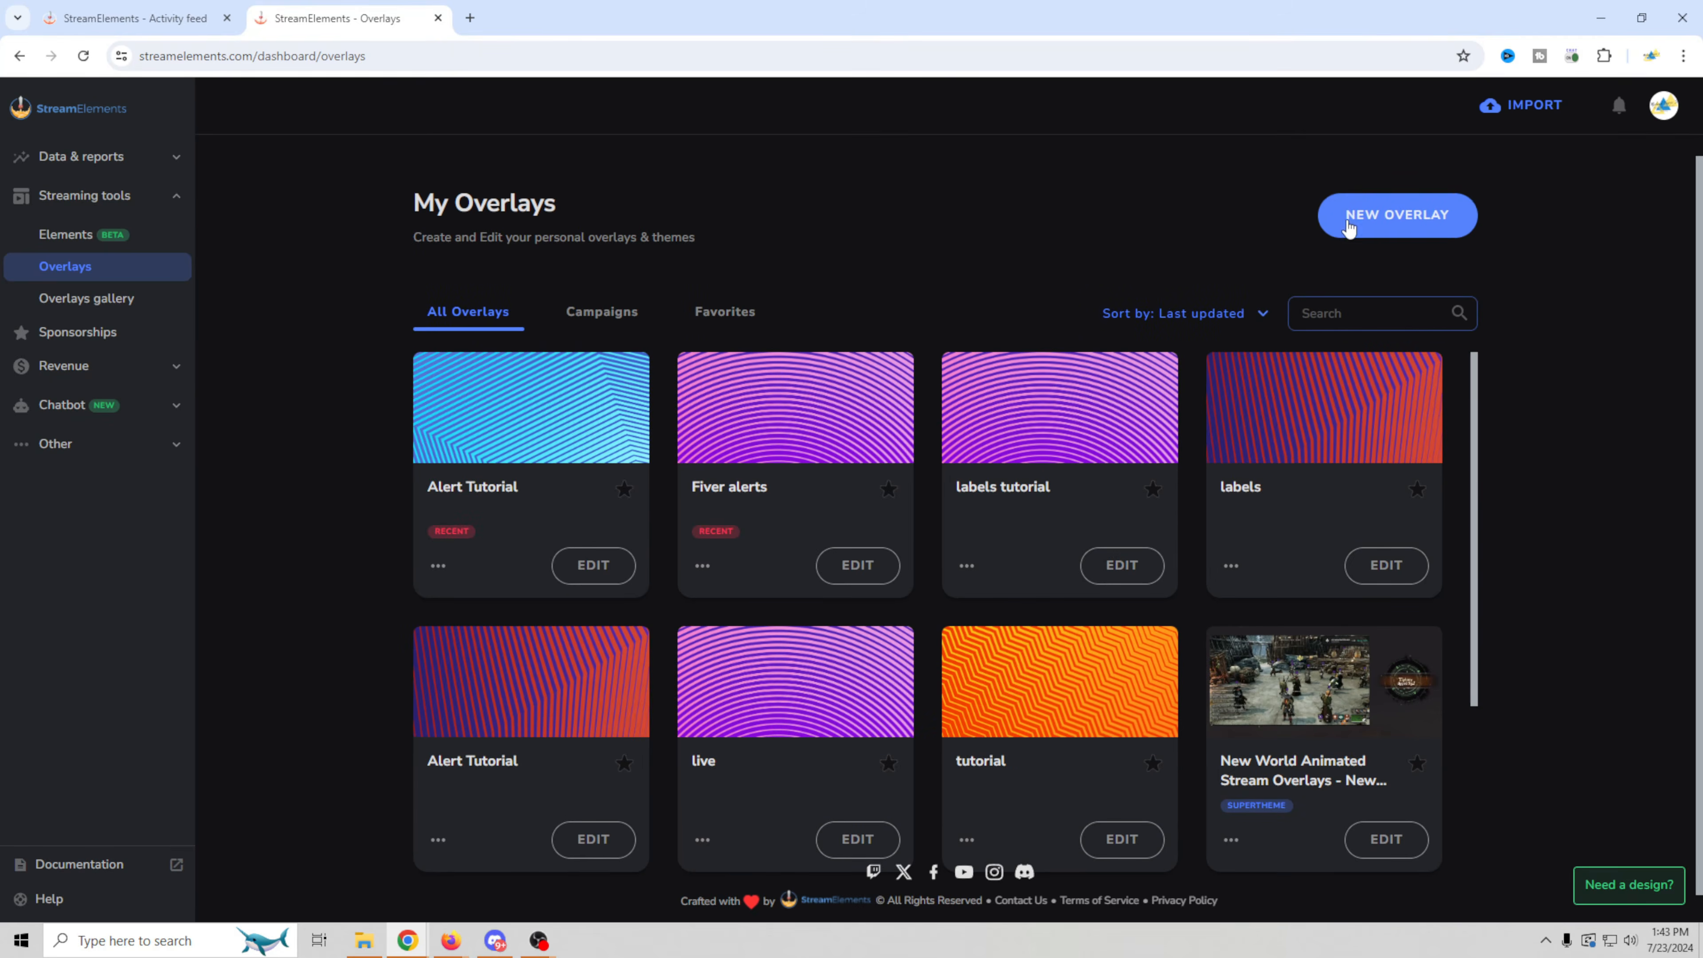
- Create a new overlay at 1080p resolution and add an AlertBox widget to it
click(1349, 226)
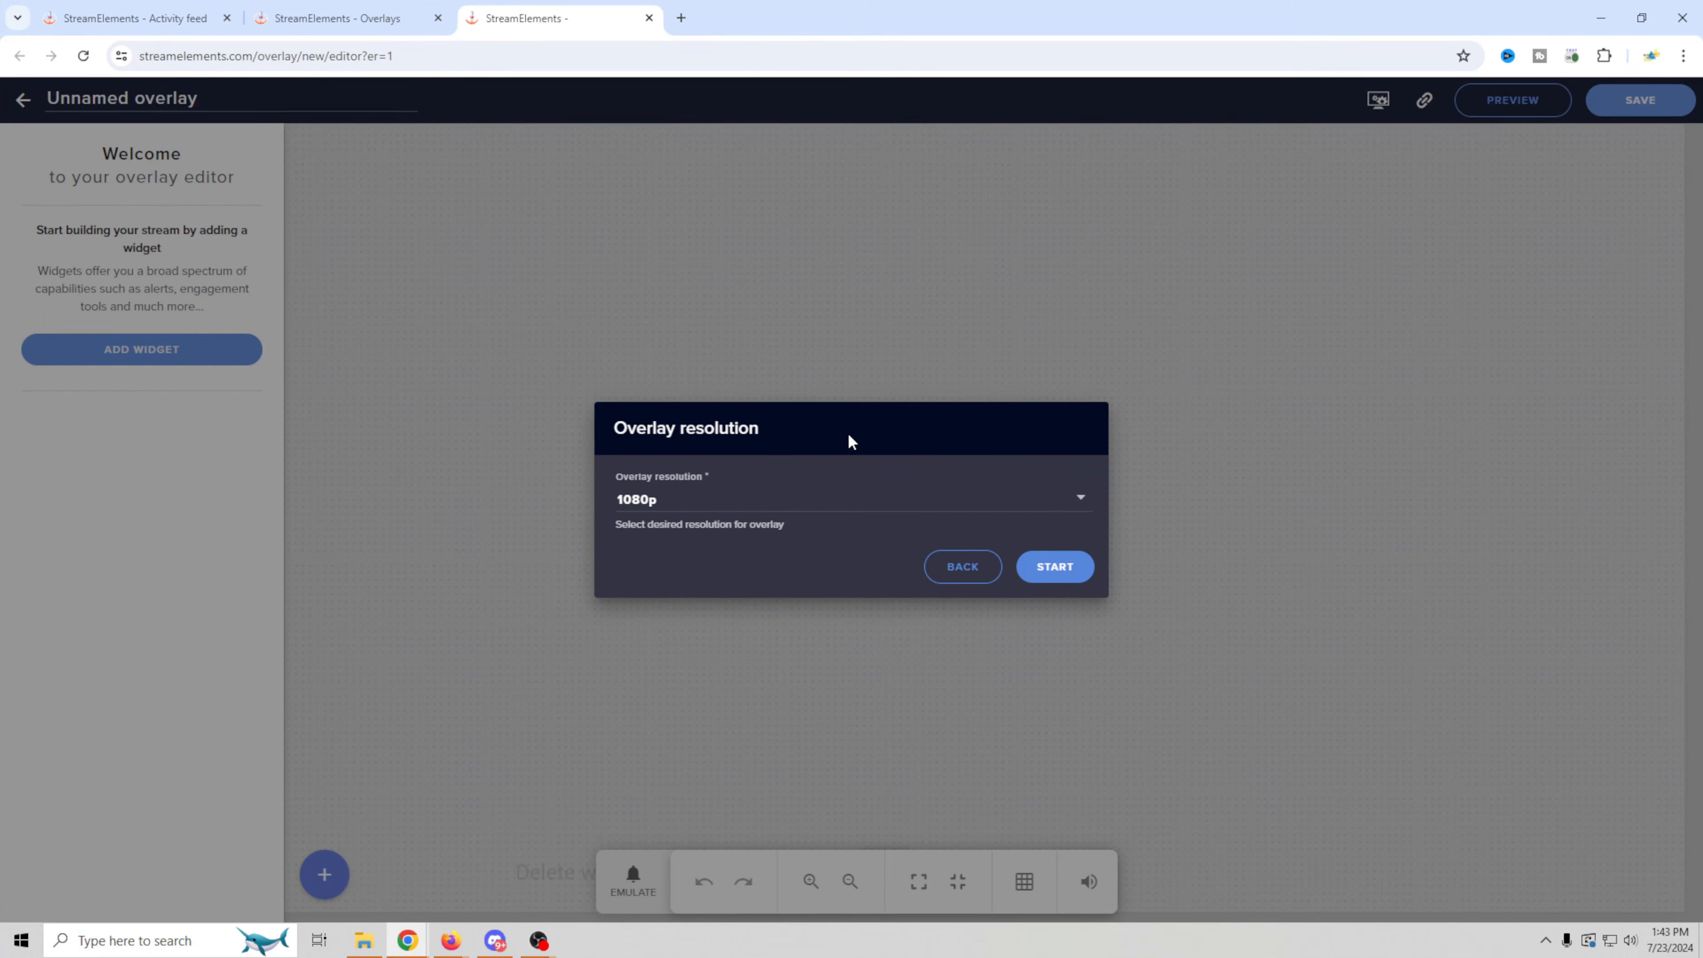
click(1045, 569)
click(225, 360)
mouse_move(499, 483)
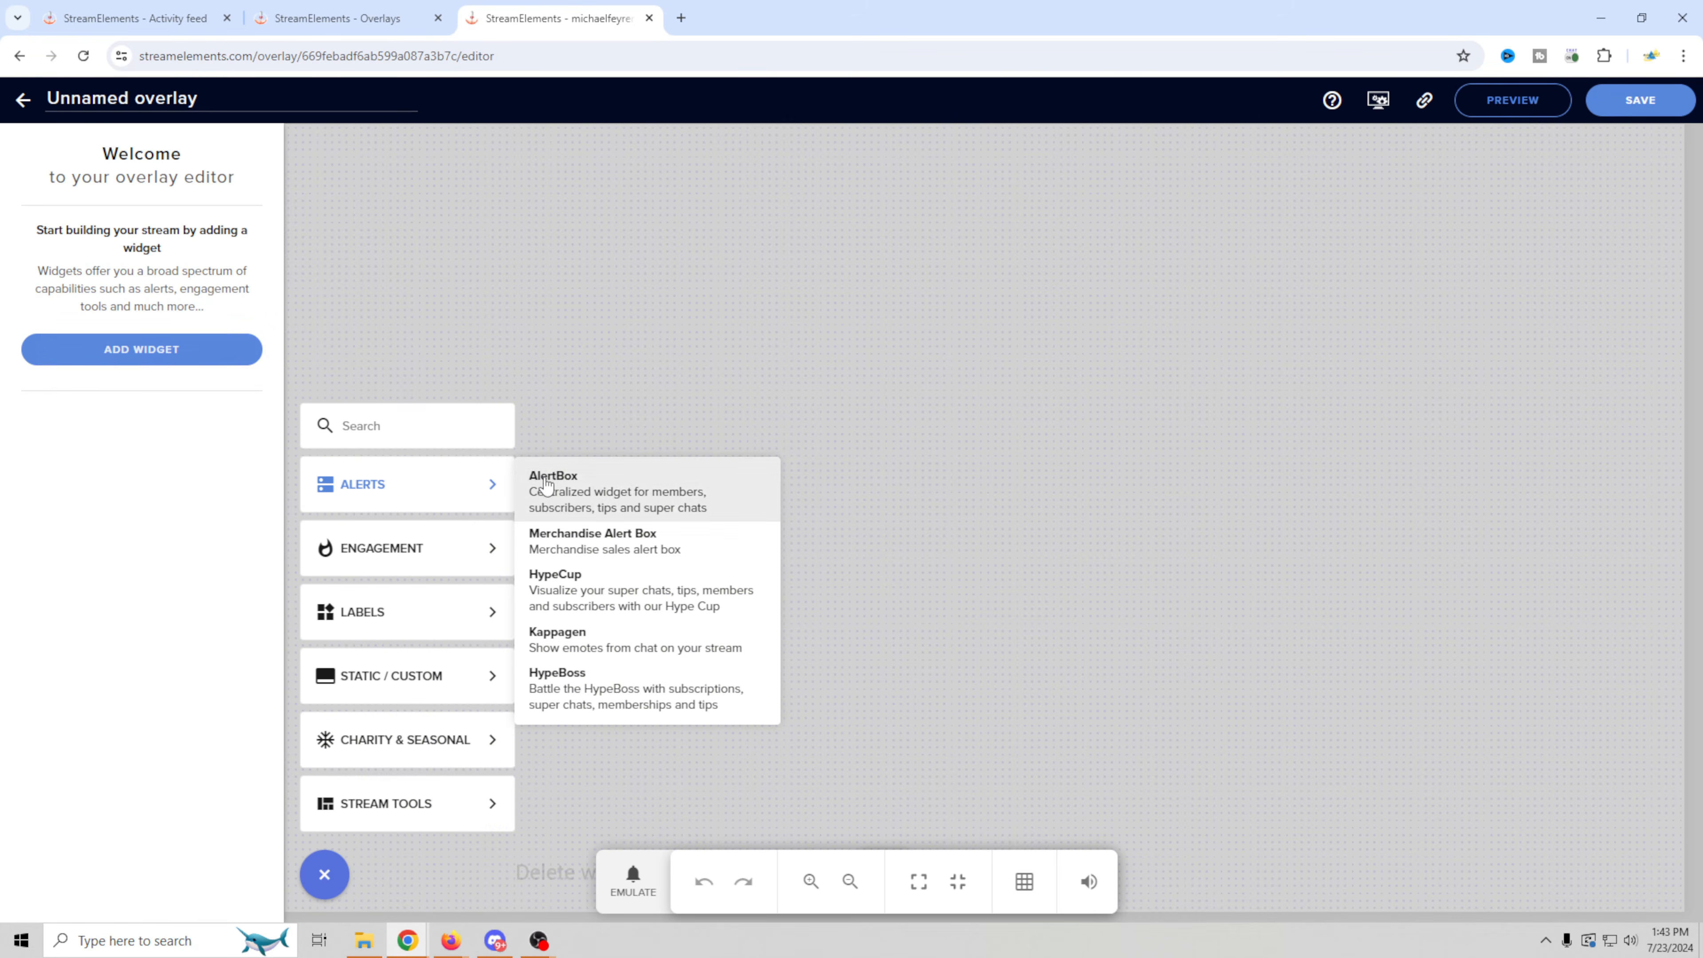
click(577, 475)
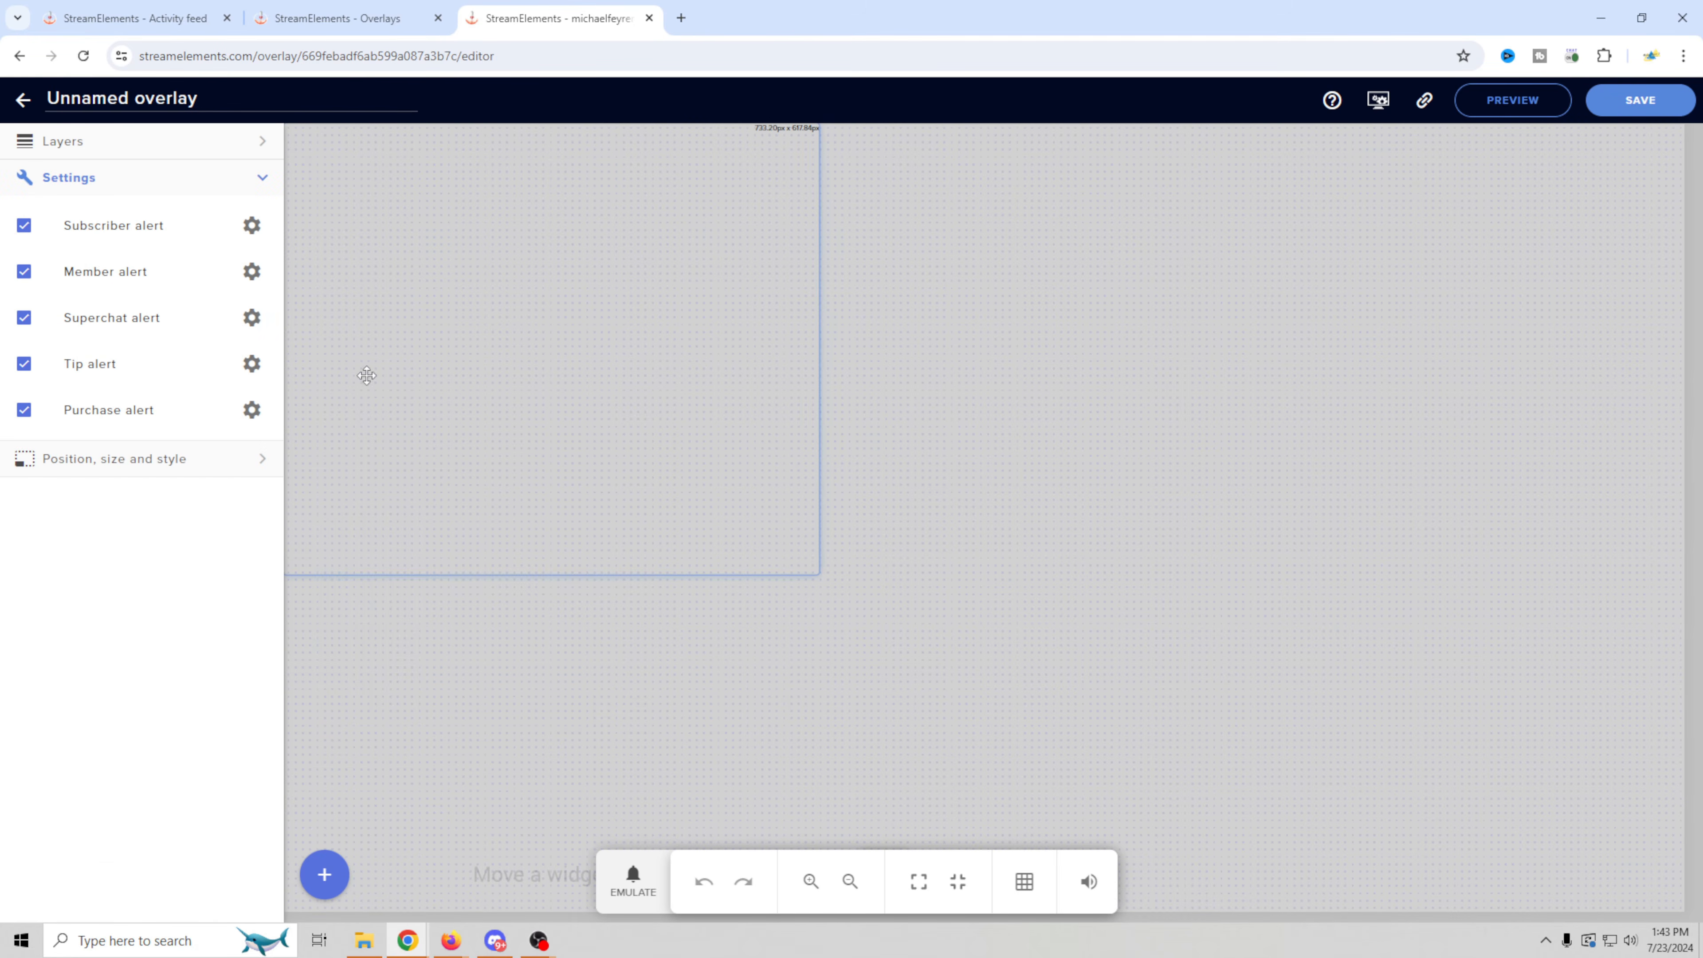
- Disable the member, superchat and purchase alerts in the new alert box
click(24, 276)
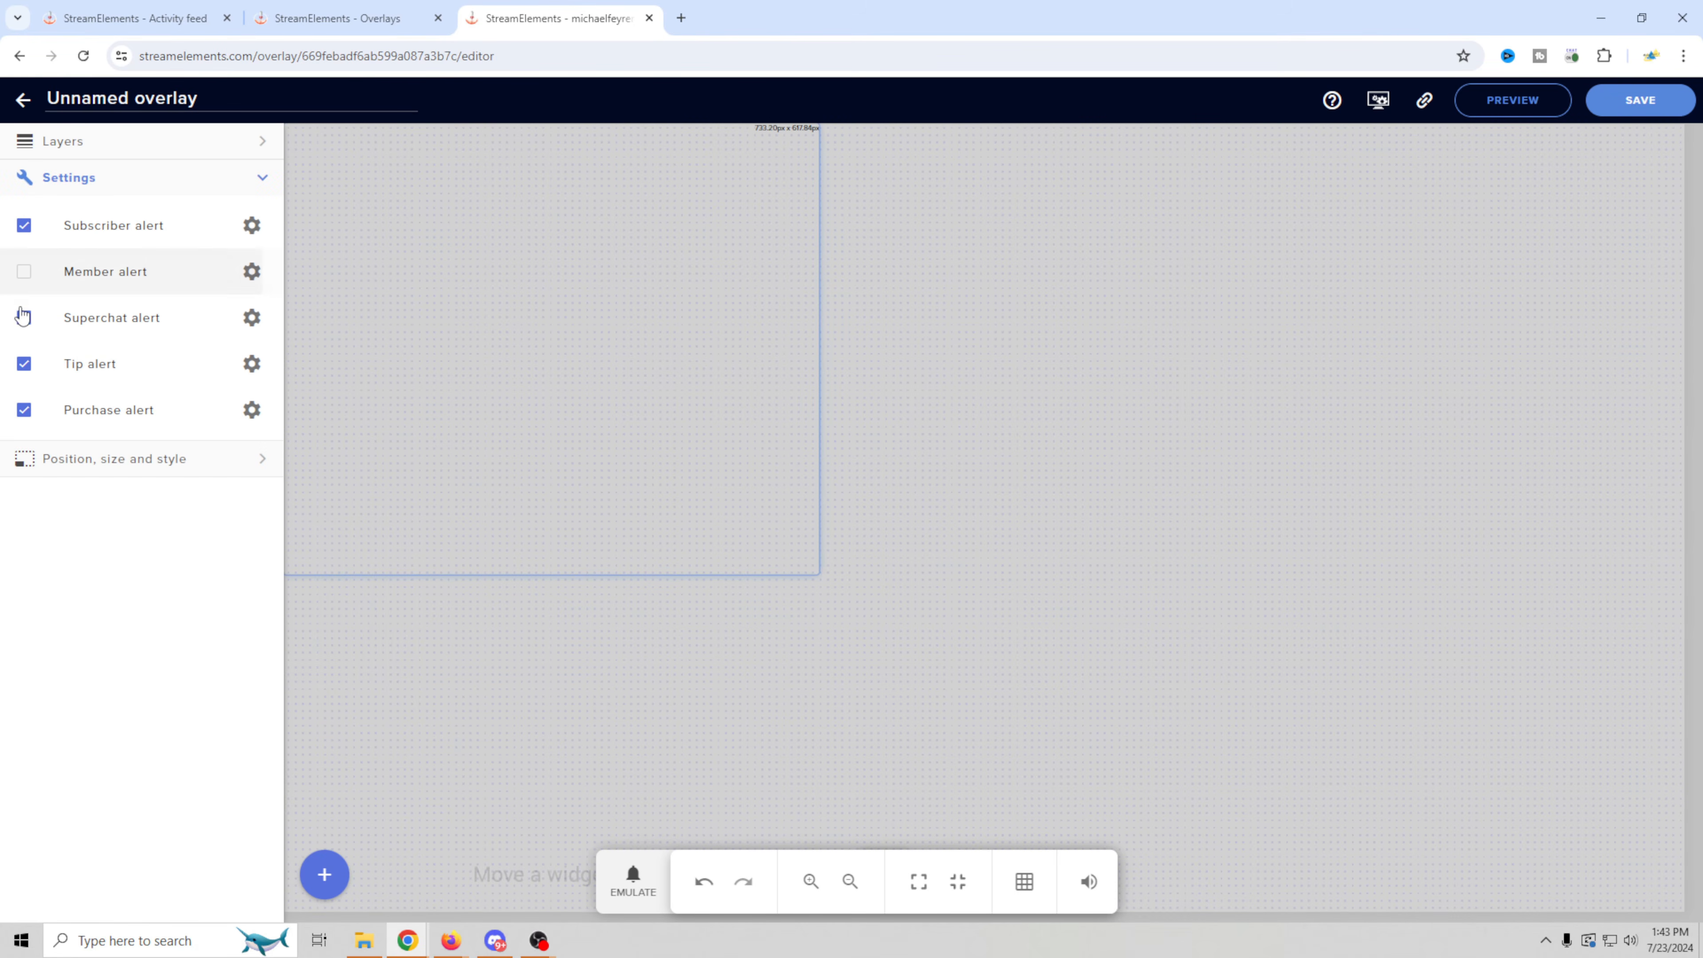
click(24, 318)
click(25, 410)
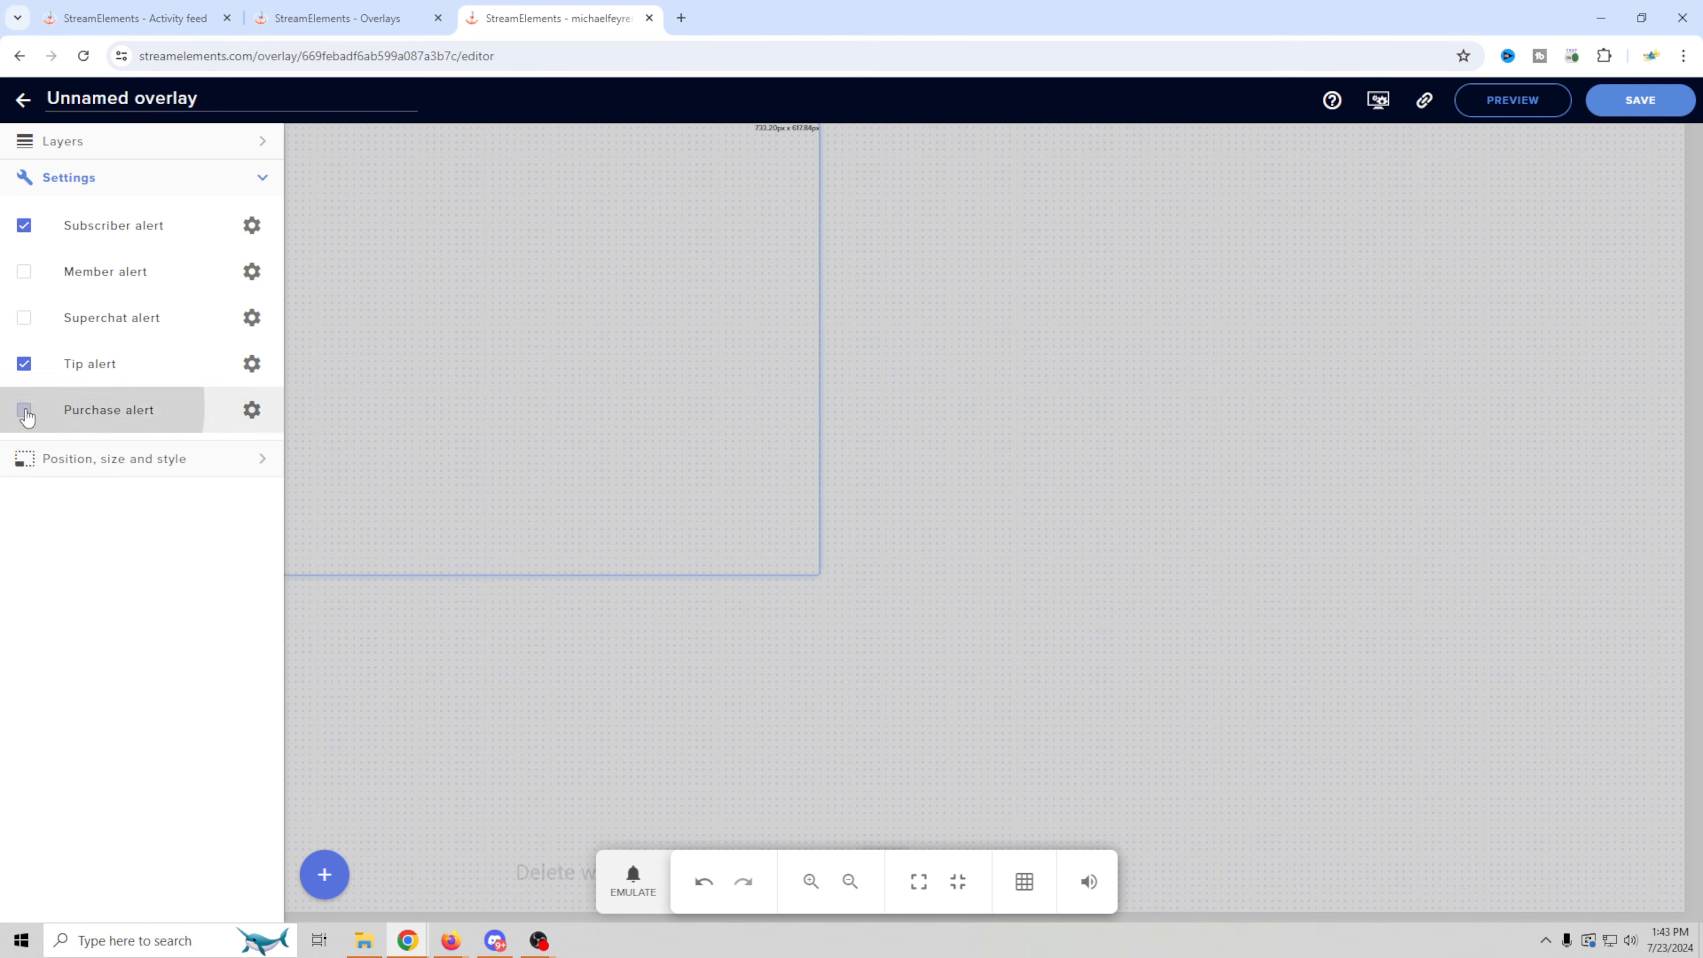
- Move the alert box to the middle of the overlay canvas and save the overlay
drag(533, 316, 971, 464)
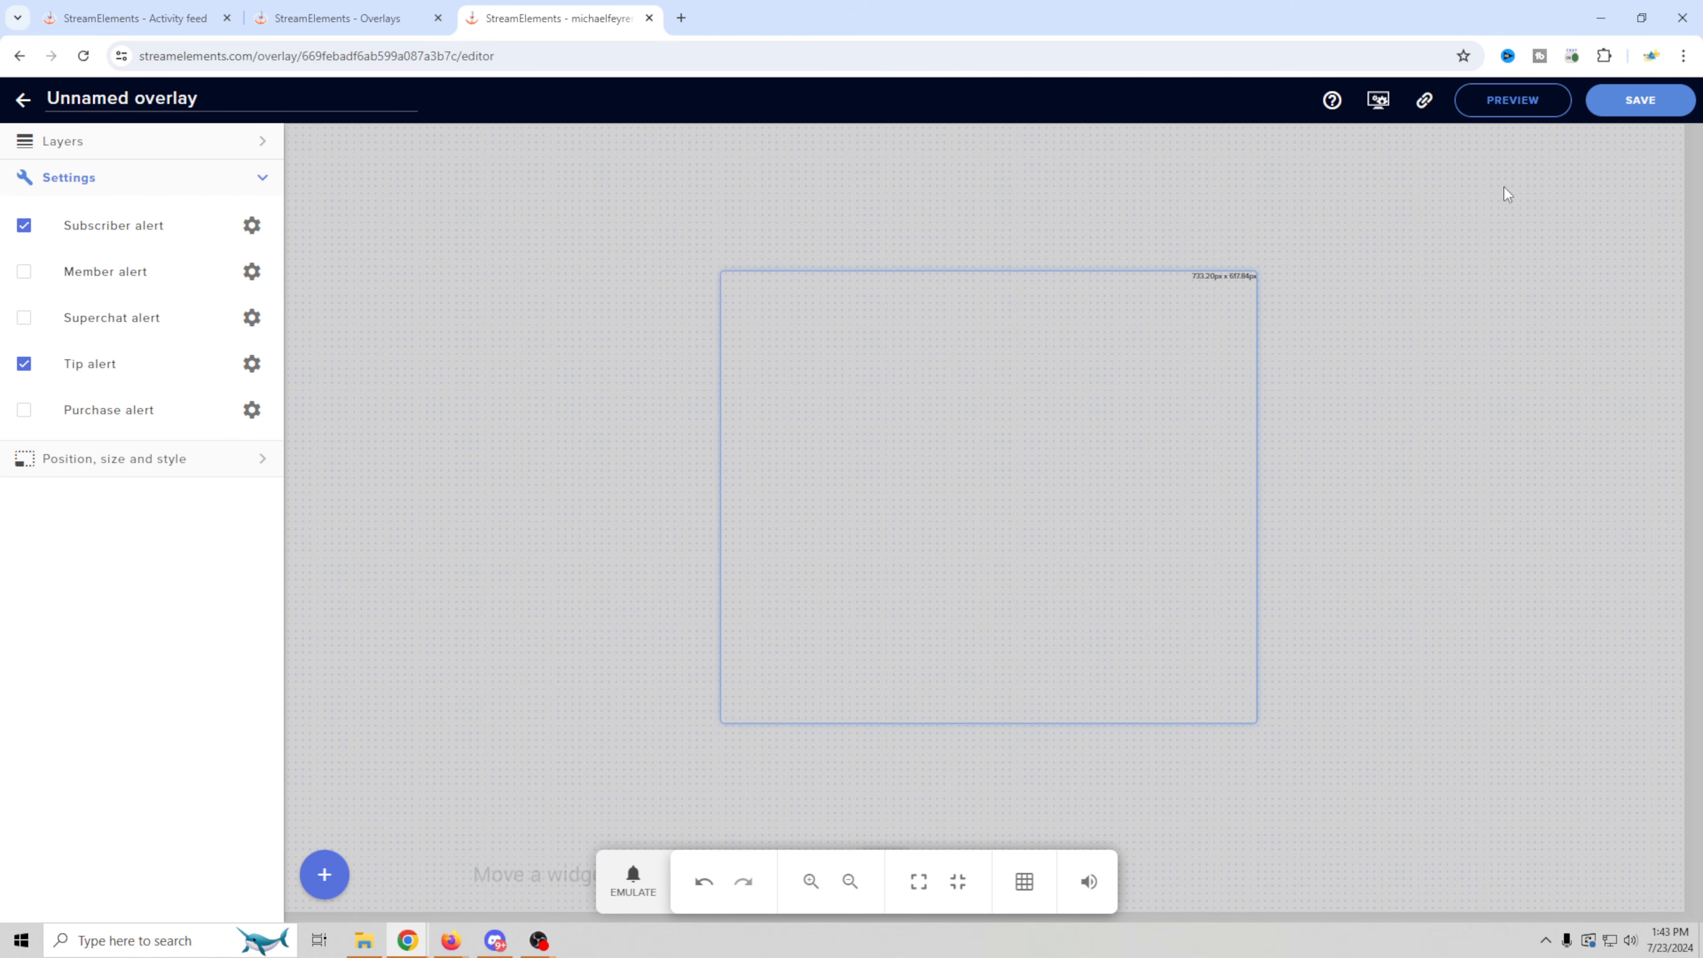
click(1598, 107)
- Rename the unnamed overlay to "Alert tutorial 2" and save it
drag(217, 99, 20, 104)
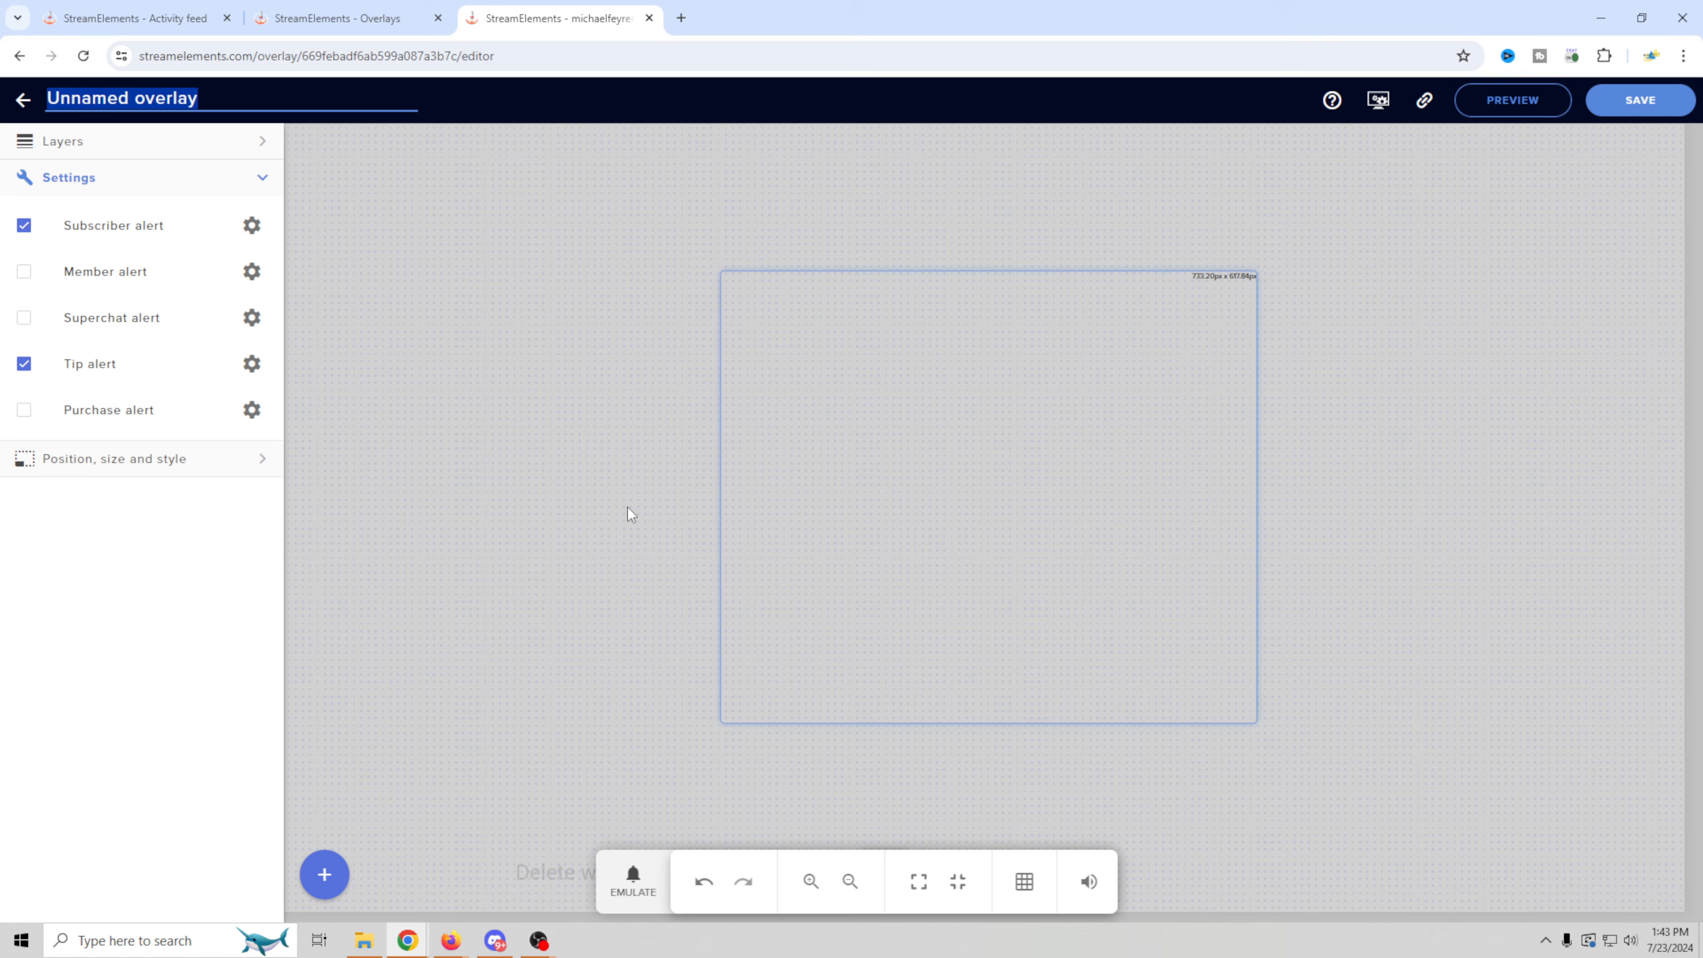
text(Alert tutorial 2)
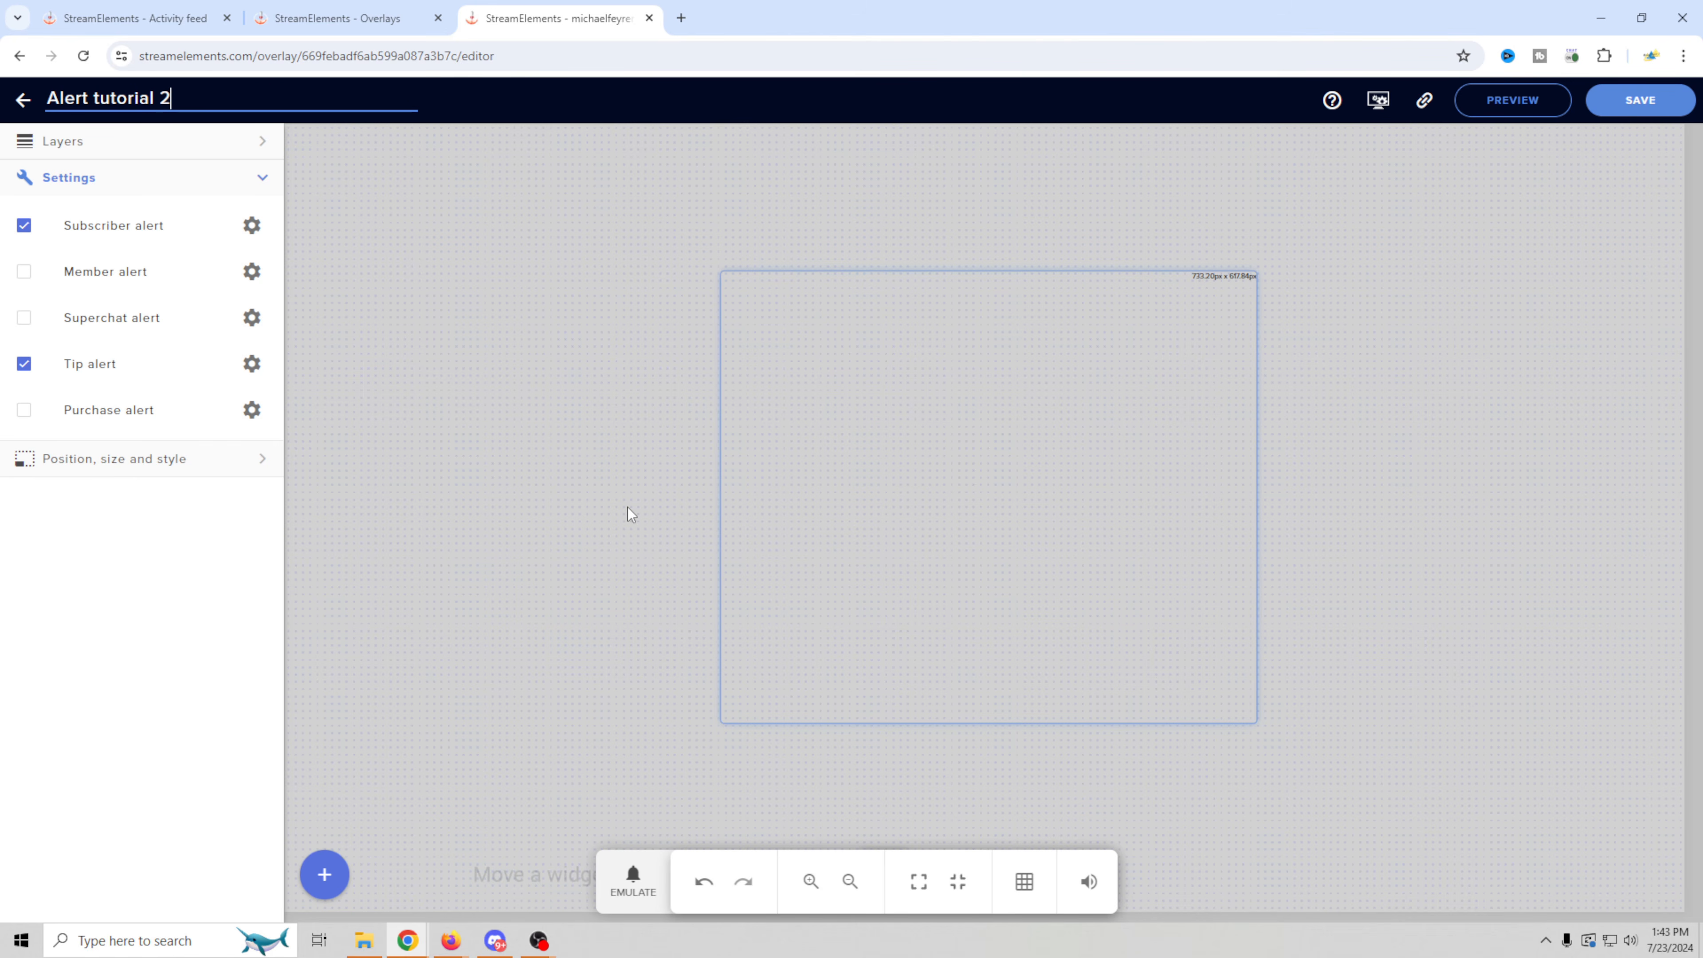
click(1640, 99)
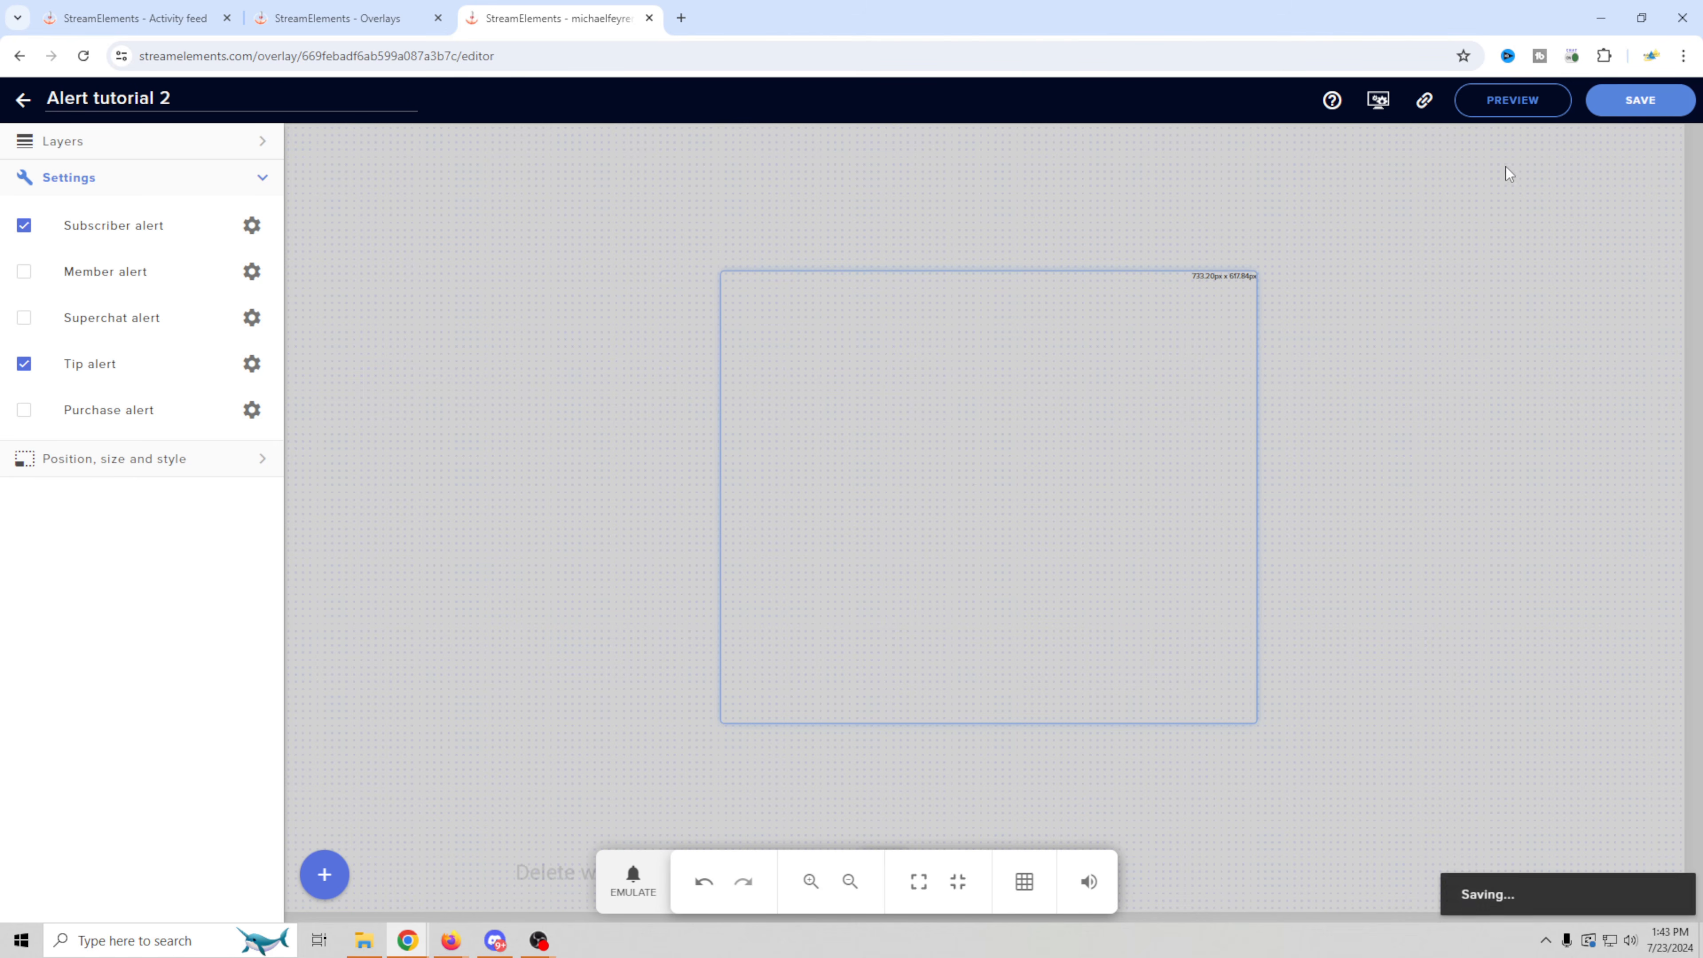
- Copy the Alert tutorial 2 overlay's URL and switch to the OBS window with the tutrial profile
click(1422, 105)
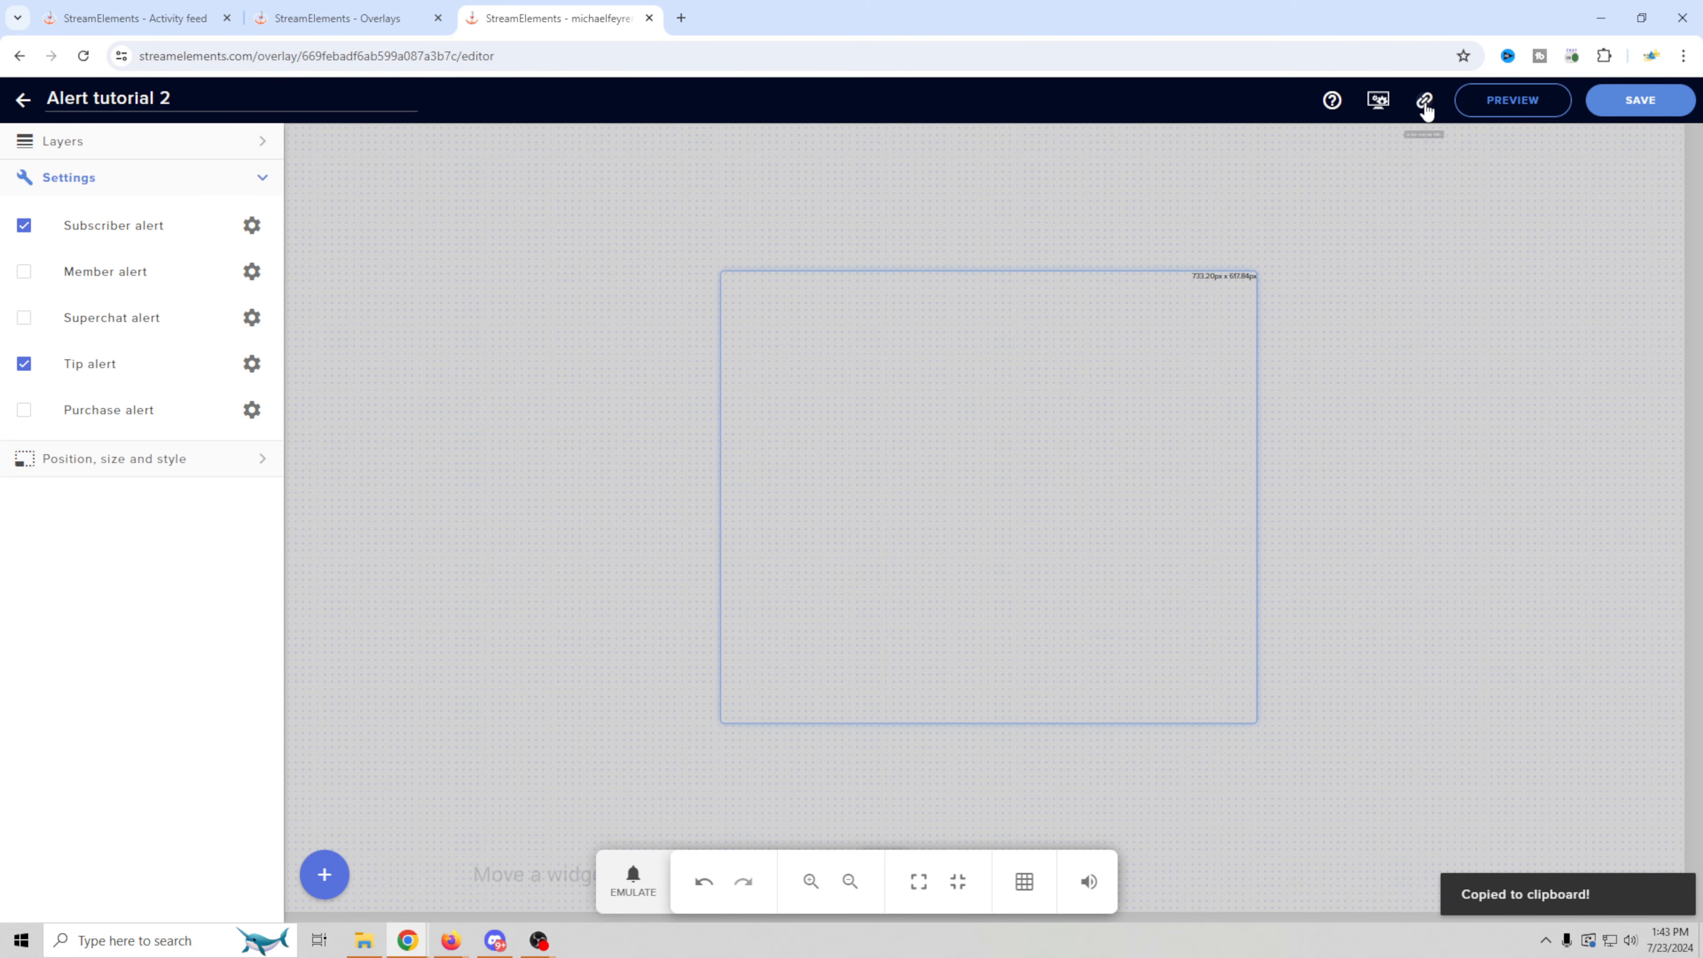
click(1425, 107)
mouse_move(535, 951)
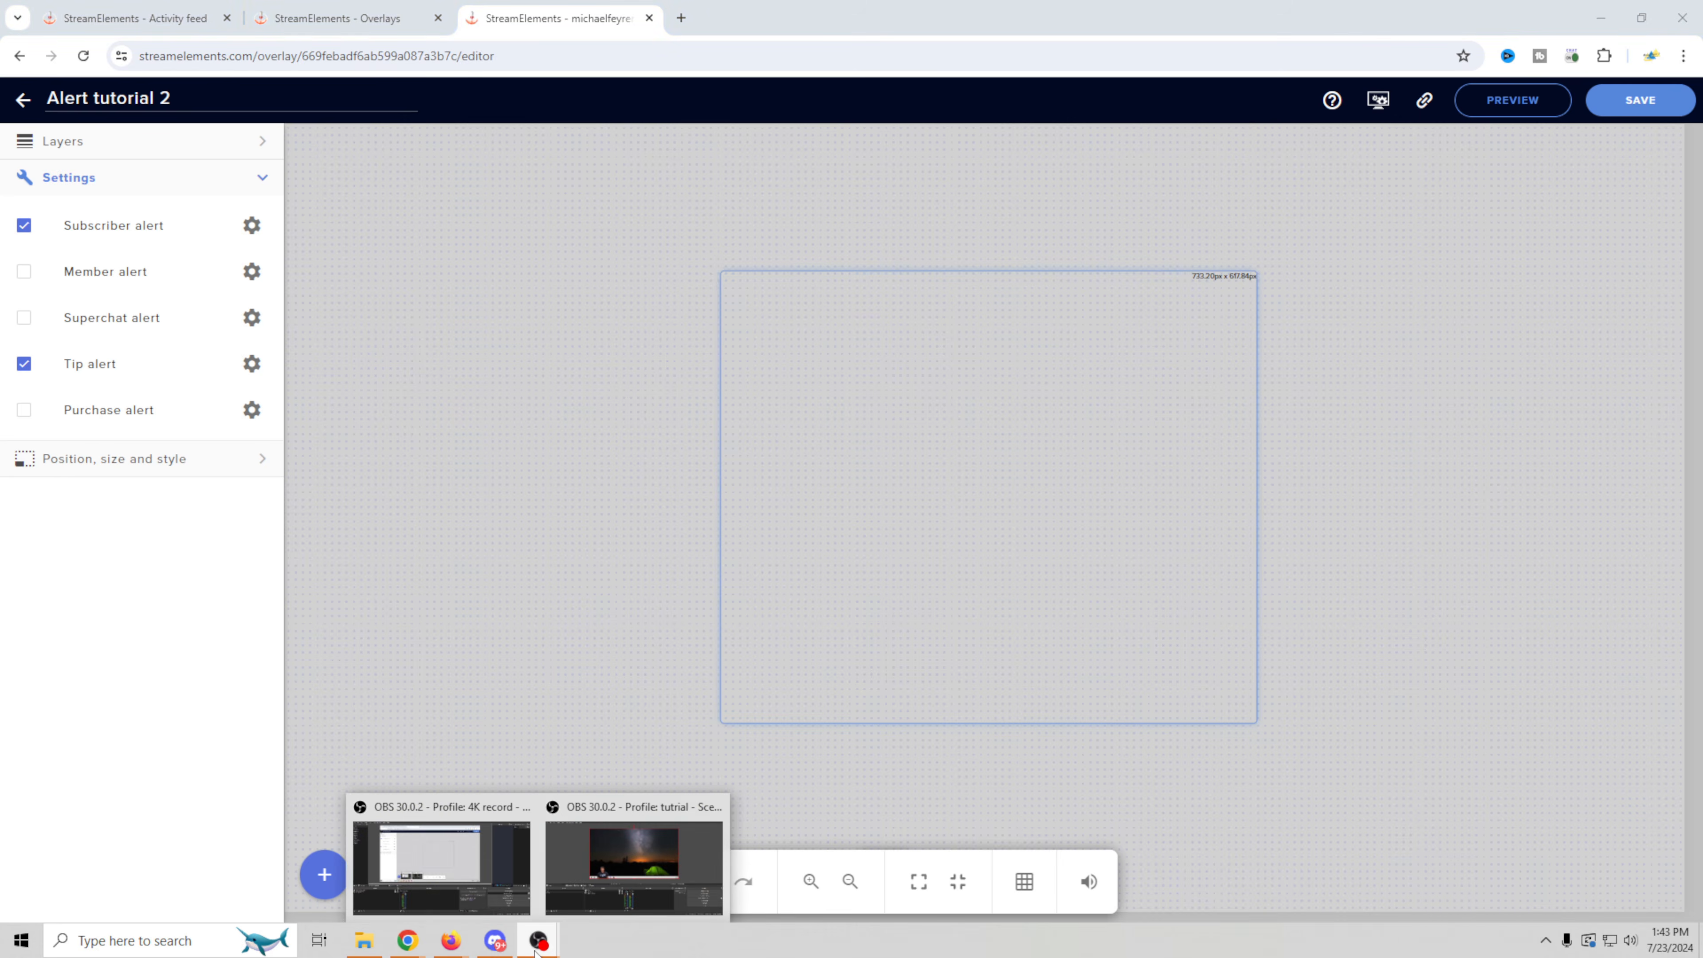
click(640, 872)
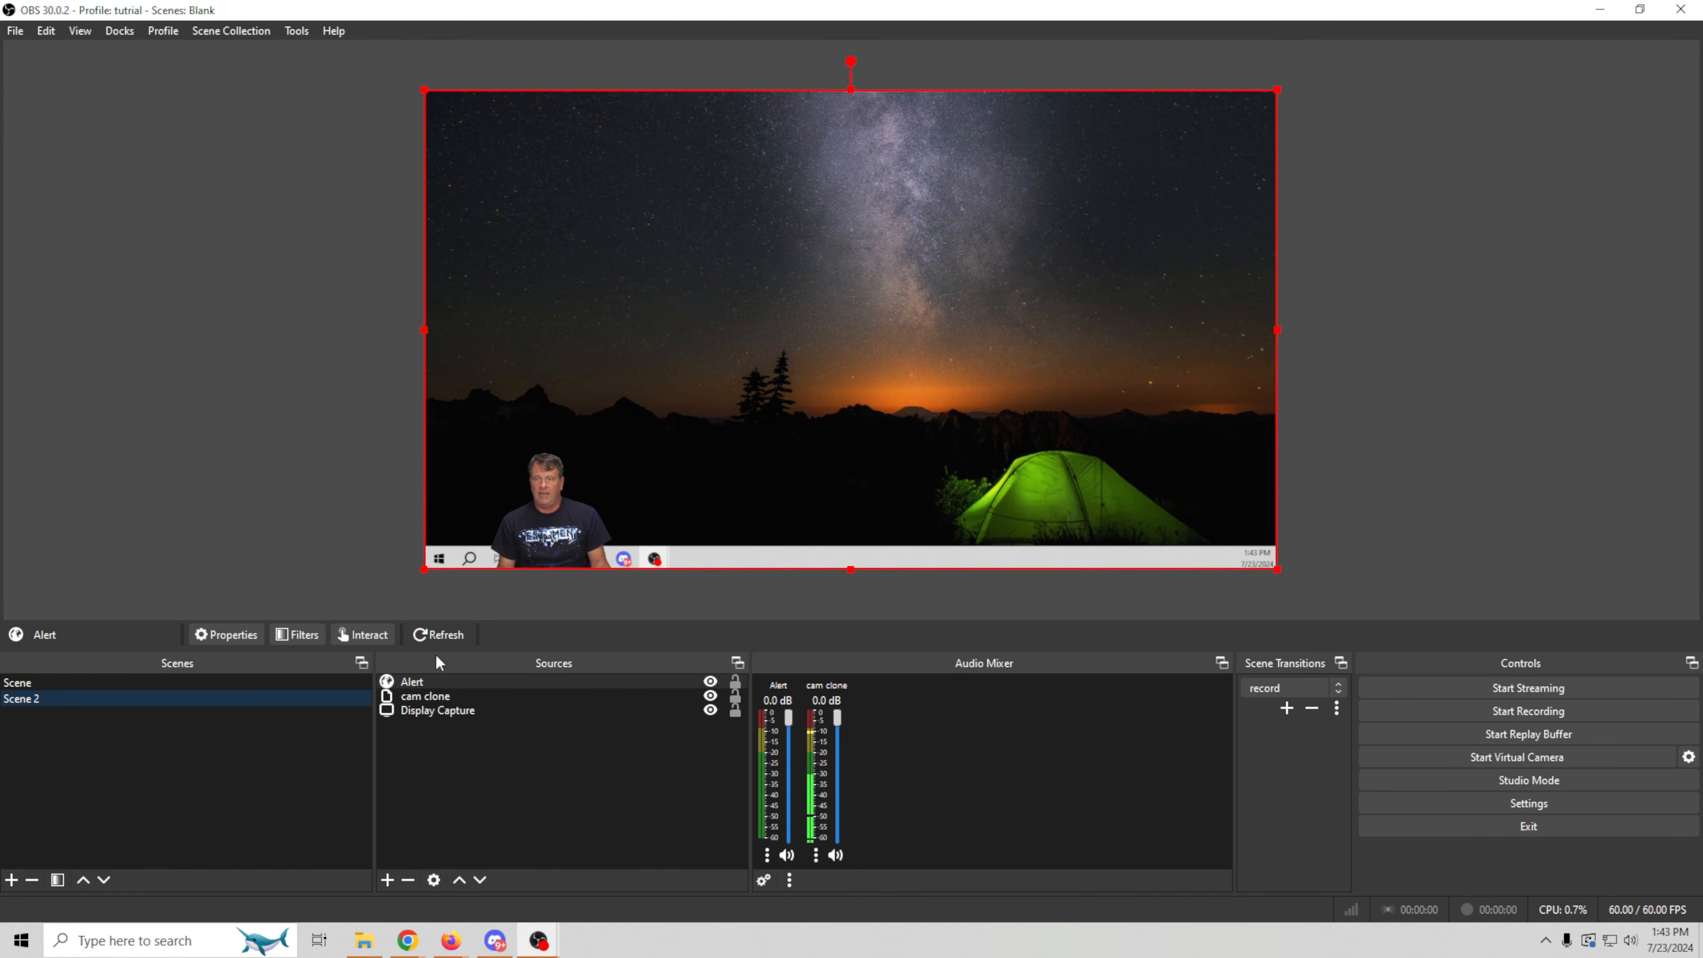
- Remove the Alert source from Scene 2
right_click(467, 682)
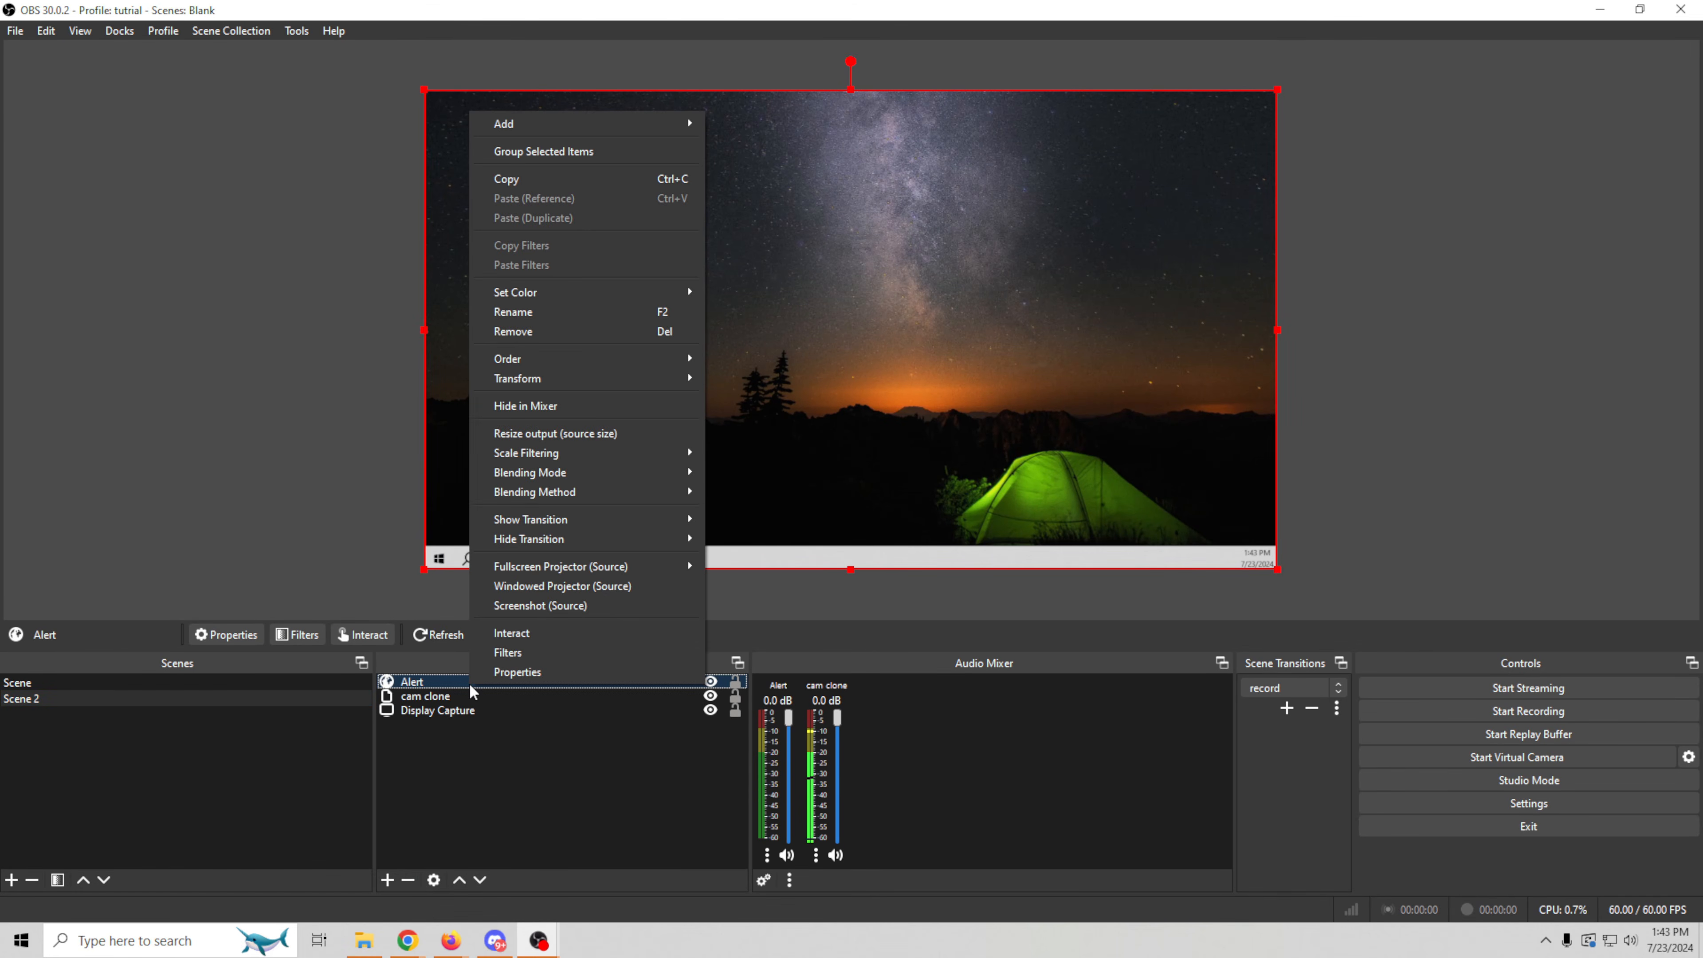
click(592, 332)
click(868, 483)
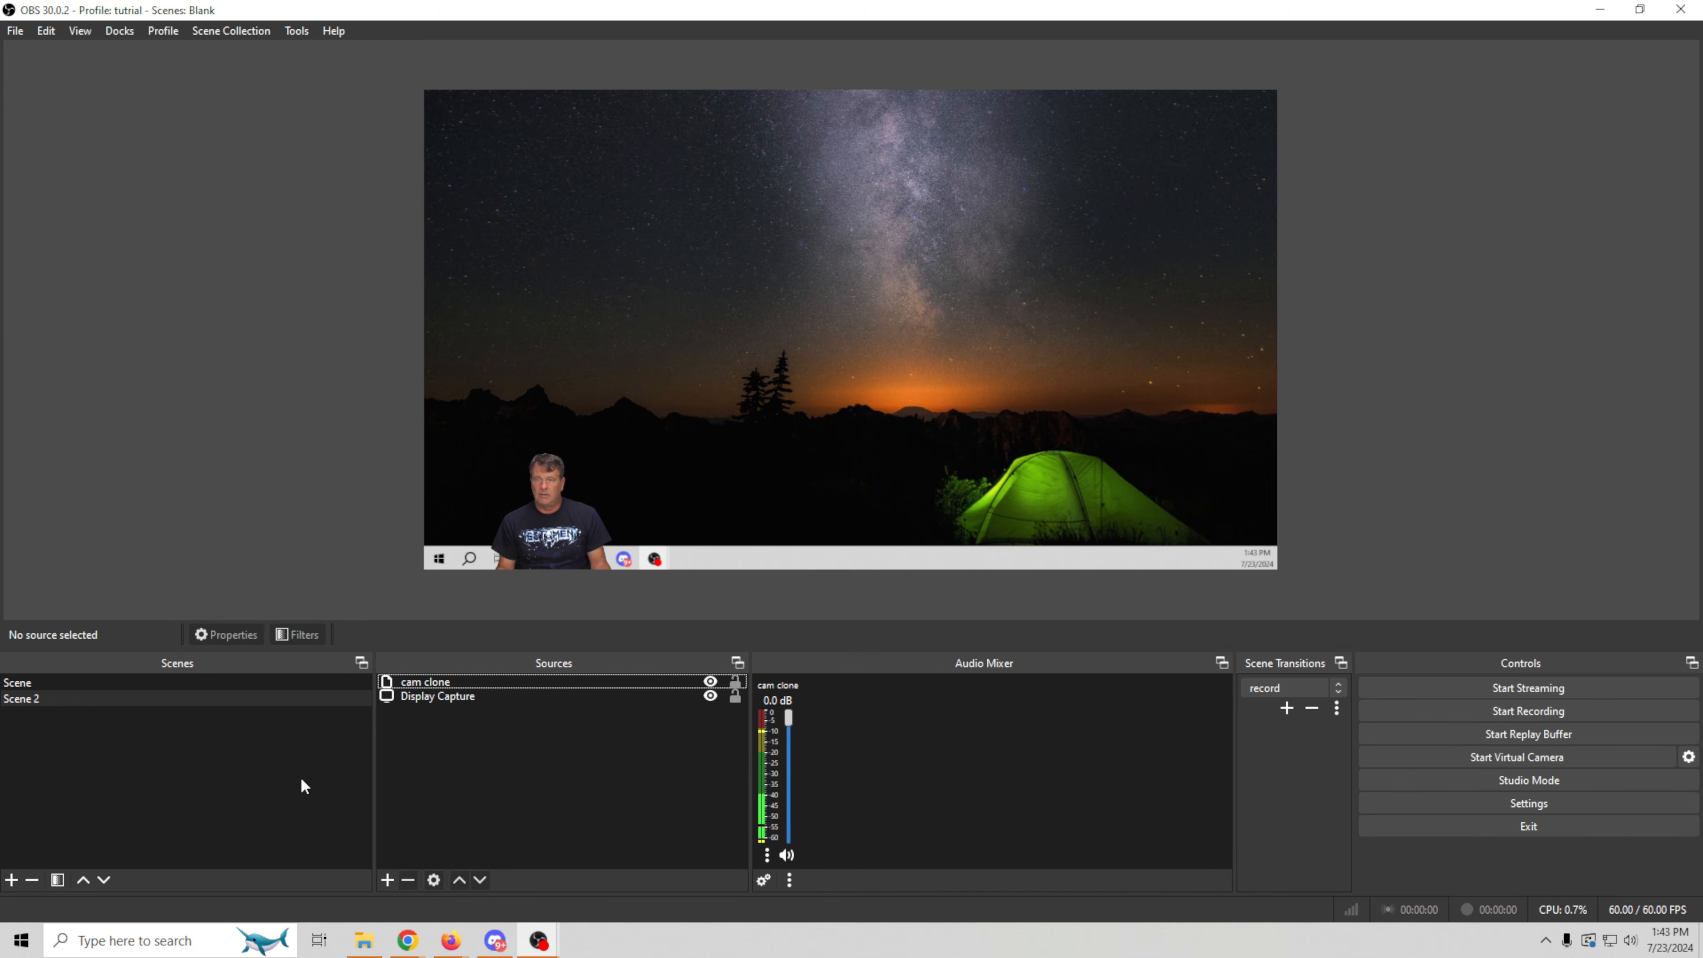
- Add a new Browser source named "alert 2" to Scene 2
click(386, 879)
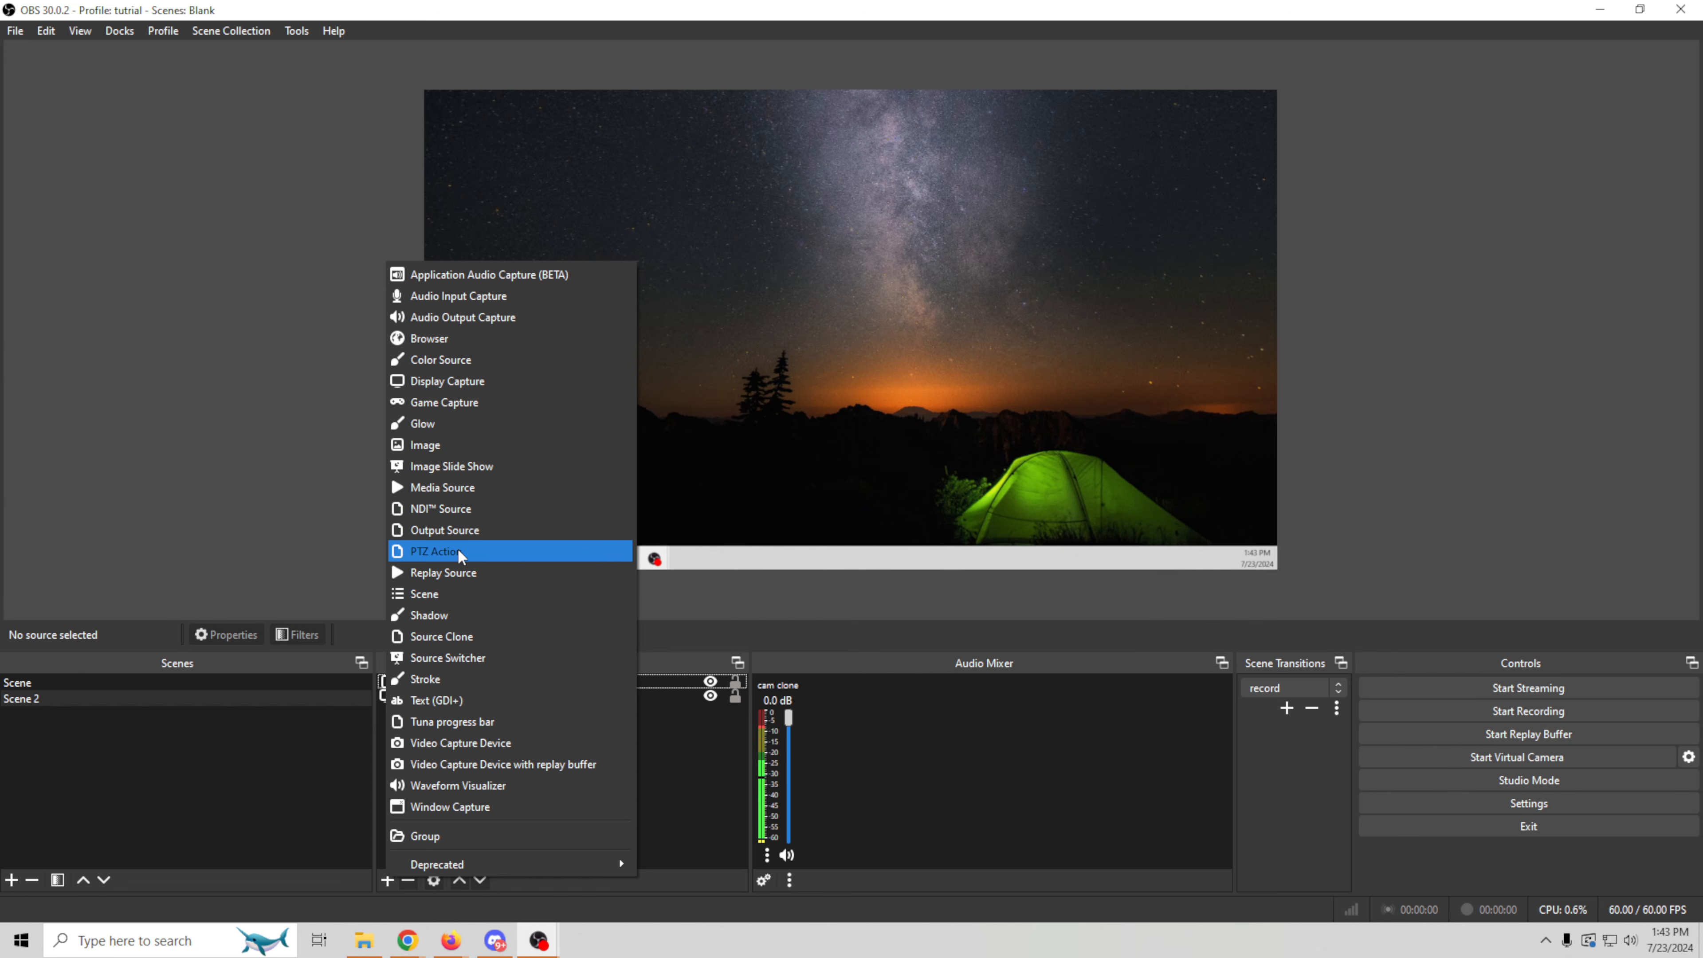
click(469, 340)
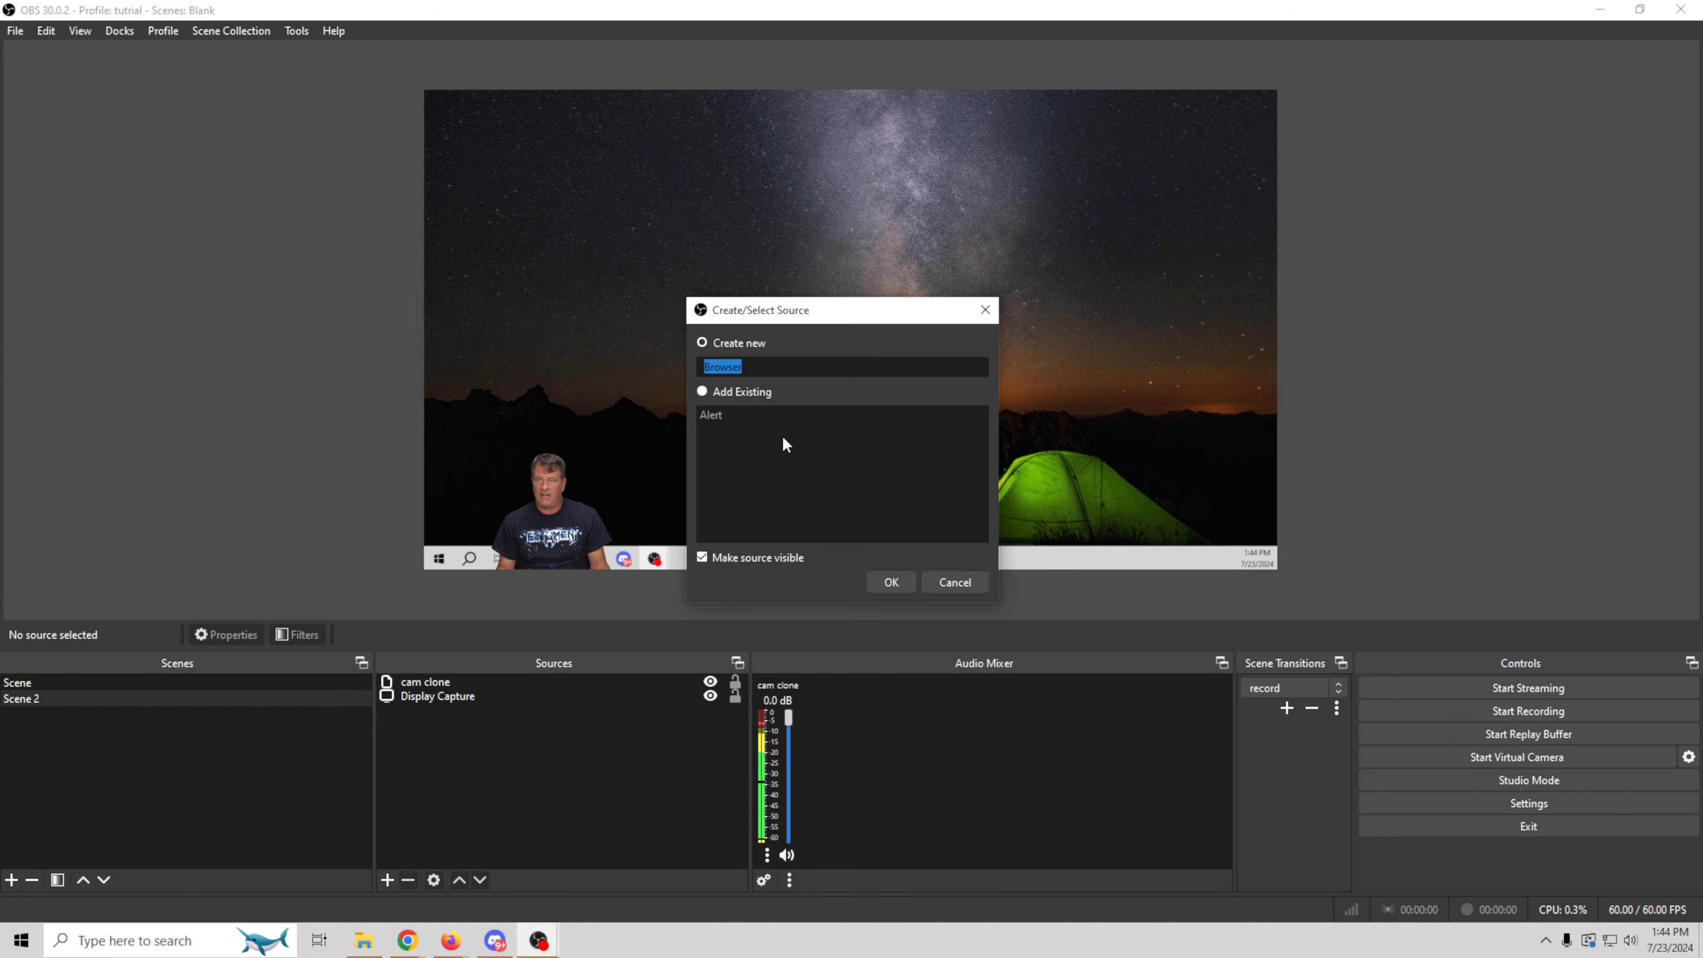
text(aler)
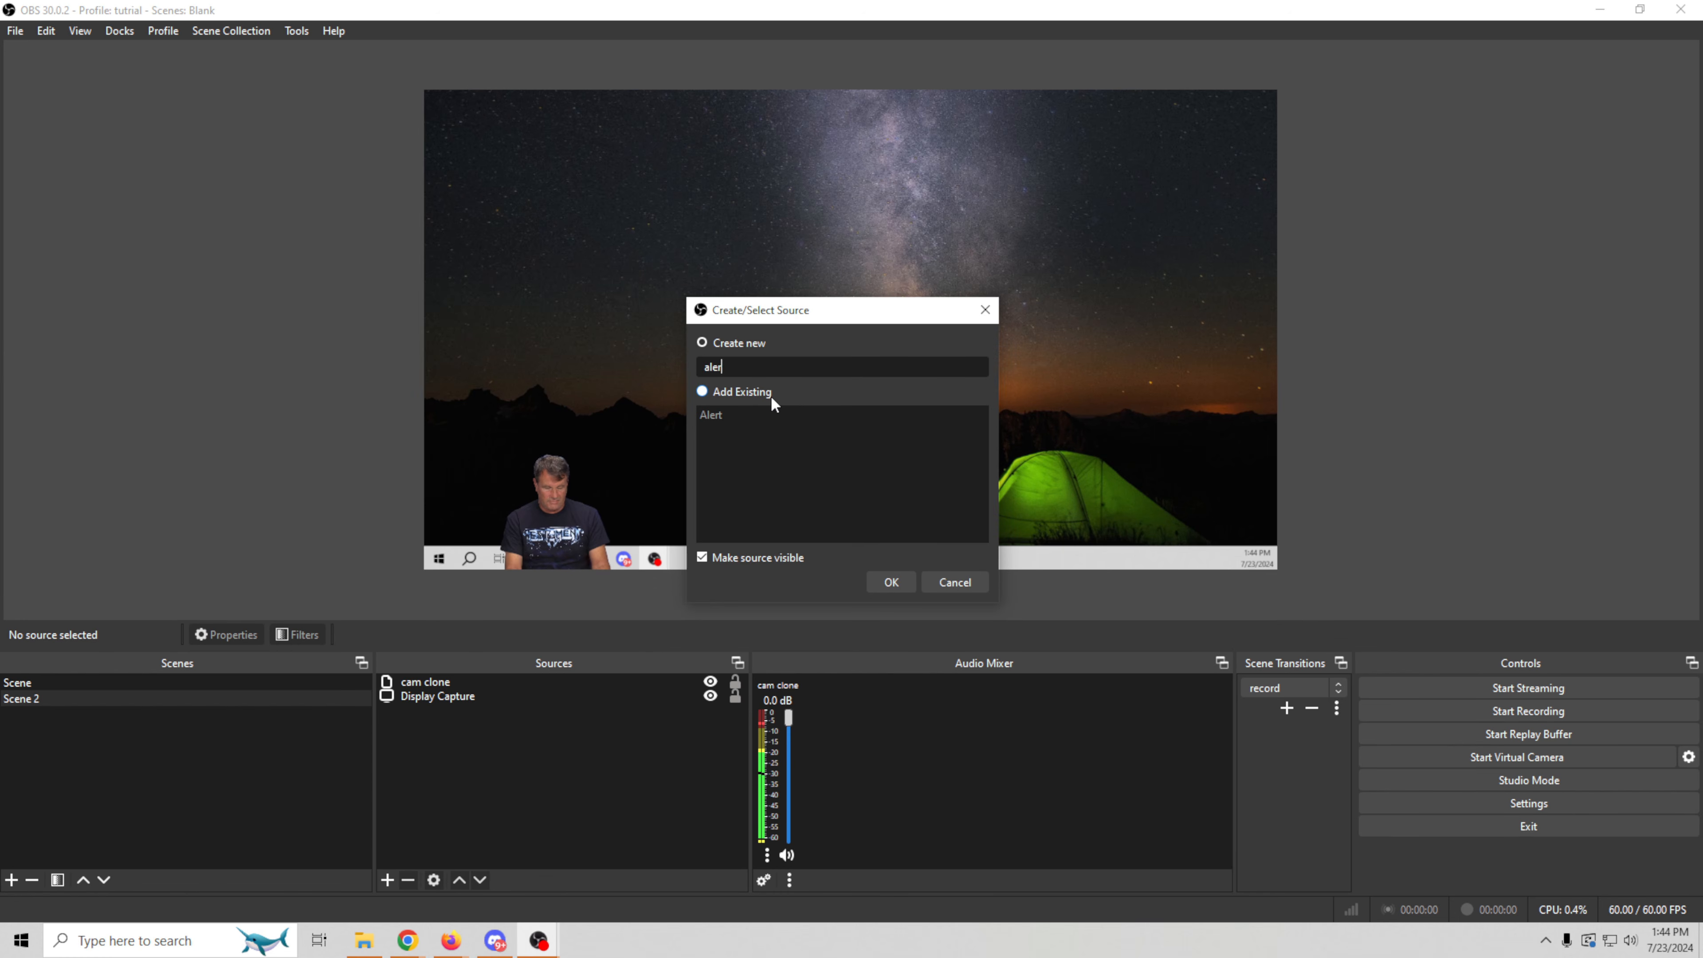
text(t 2)
click(892, 581)
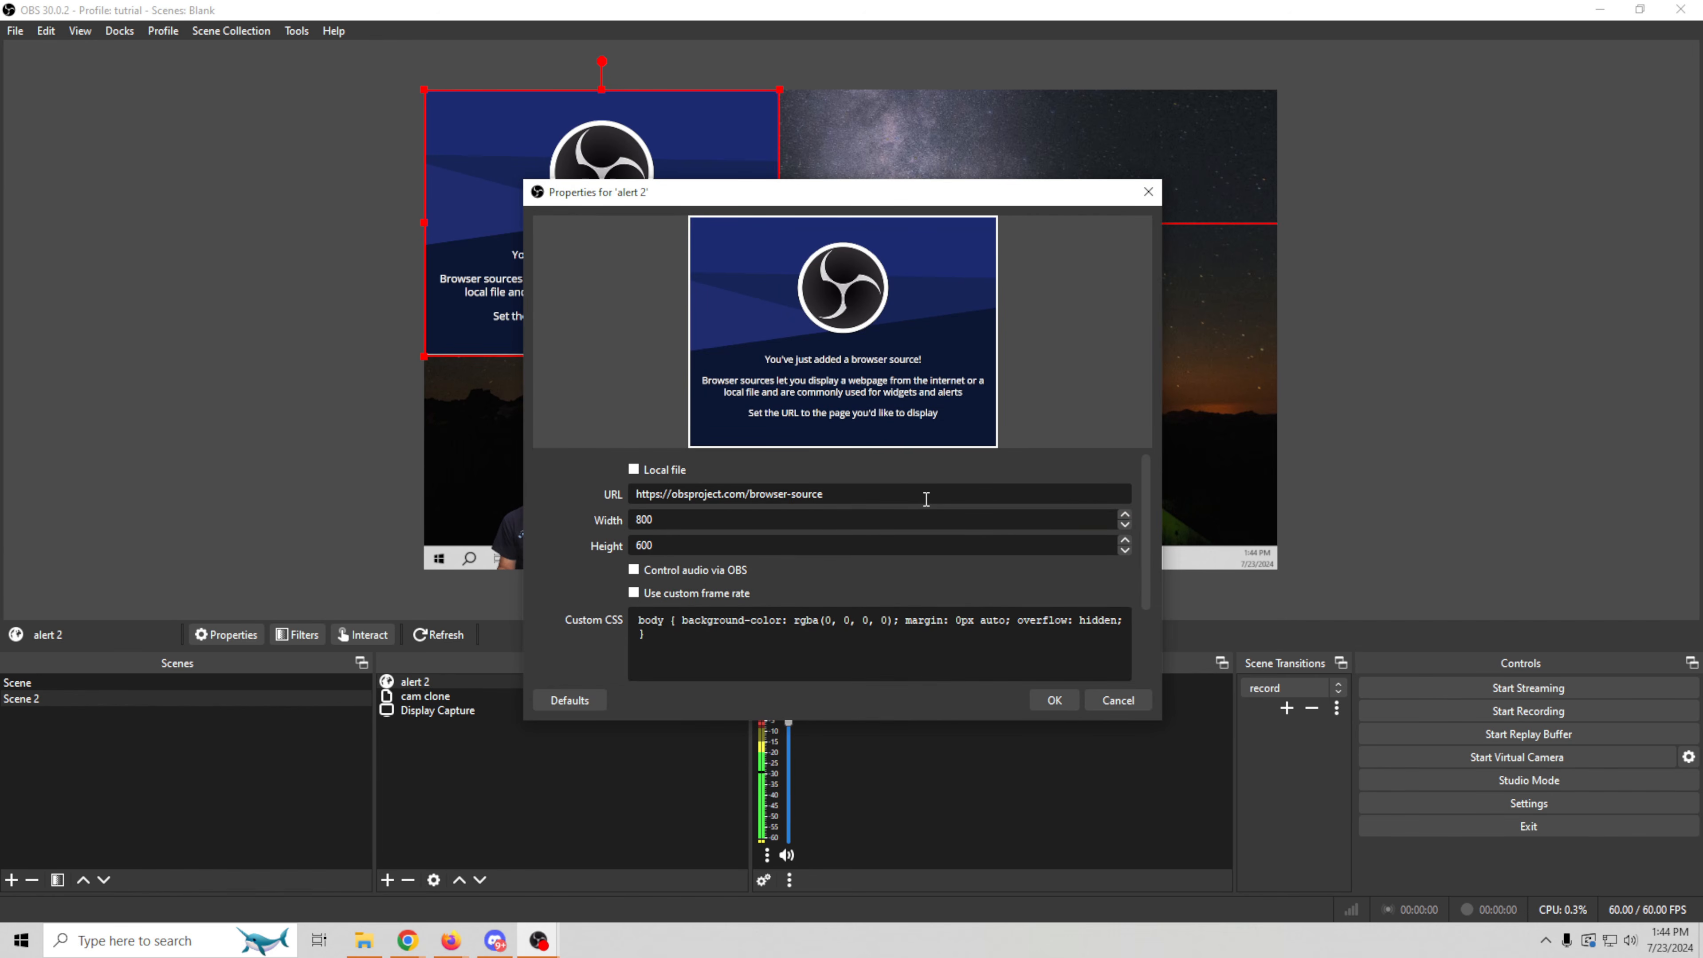
- Paste the copied overlay URL with its access token into the alert 2 source, setting the width to 1902 and the height to the full canvas height
drag(832, 499, 525, 484)
key(ctrl+v)
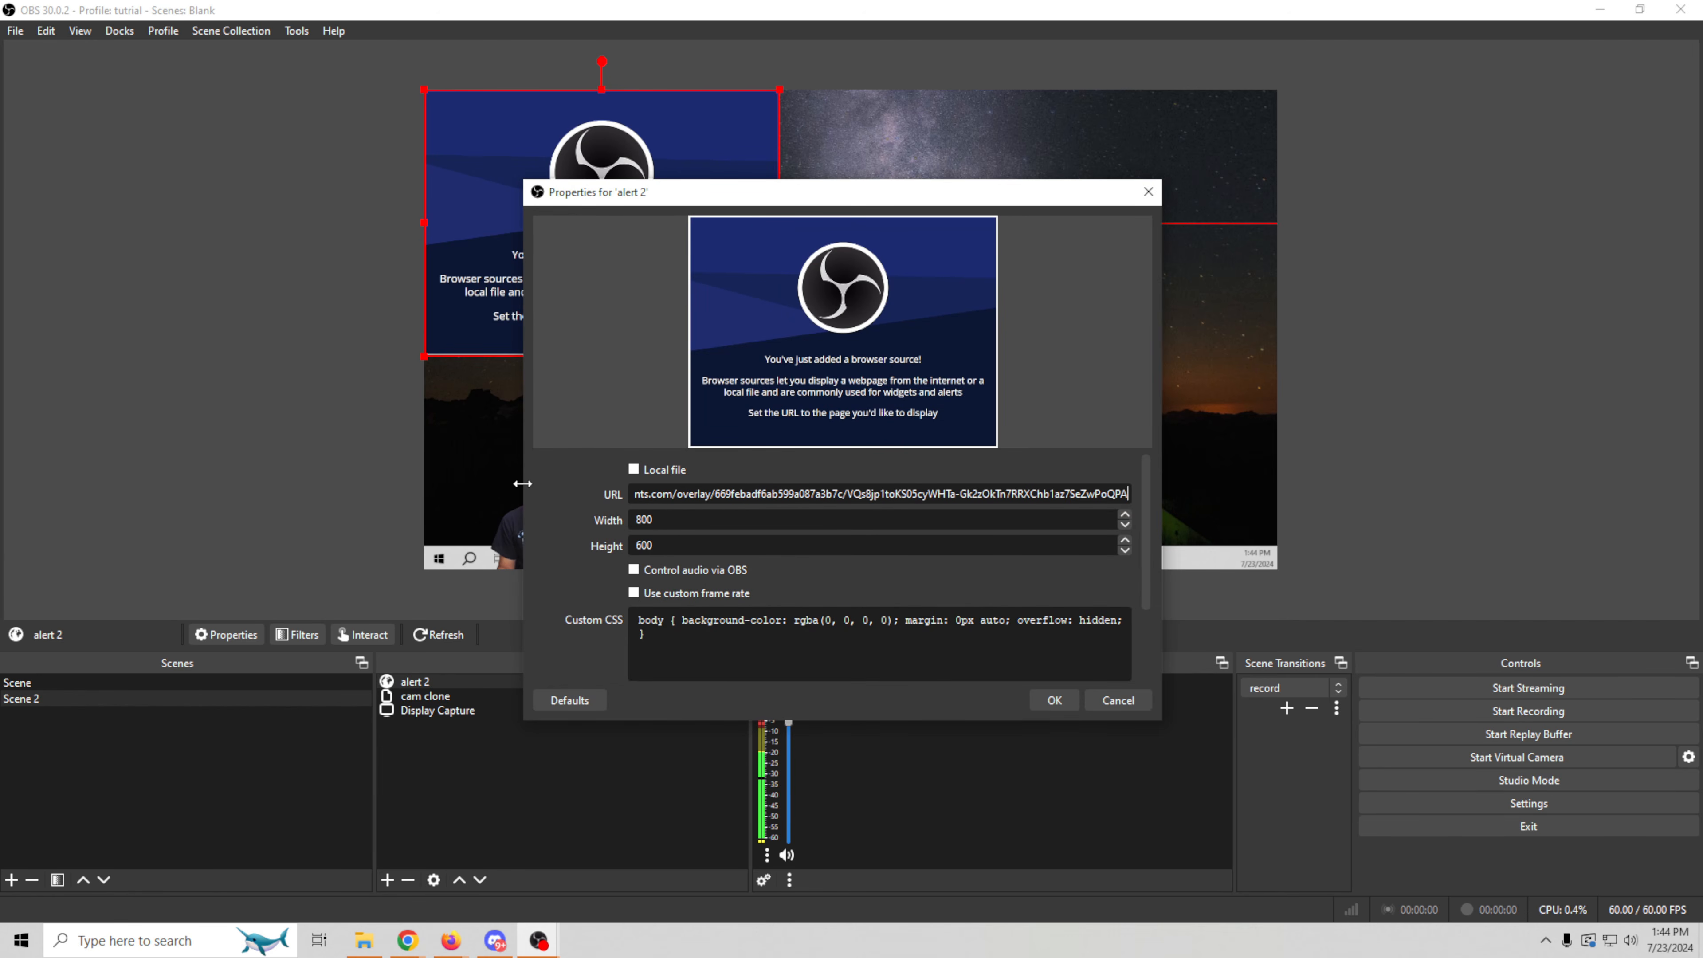
text(1902)
key(Tab)
text(10)
click(1046, 698)
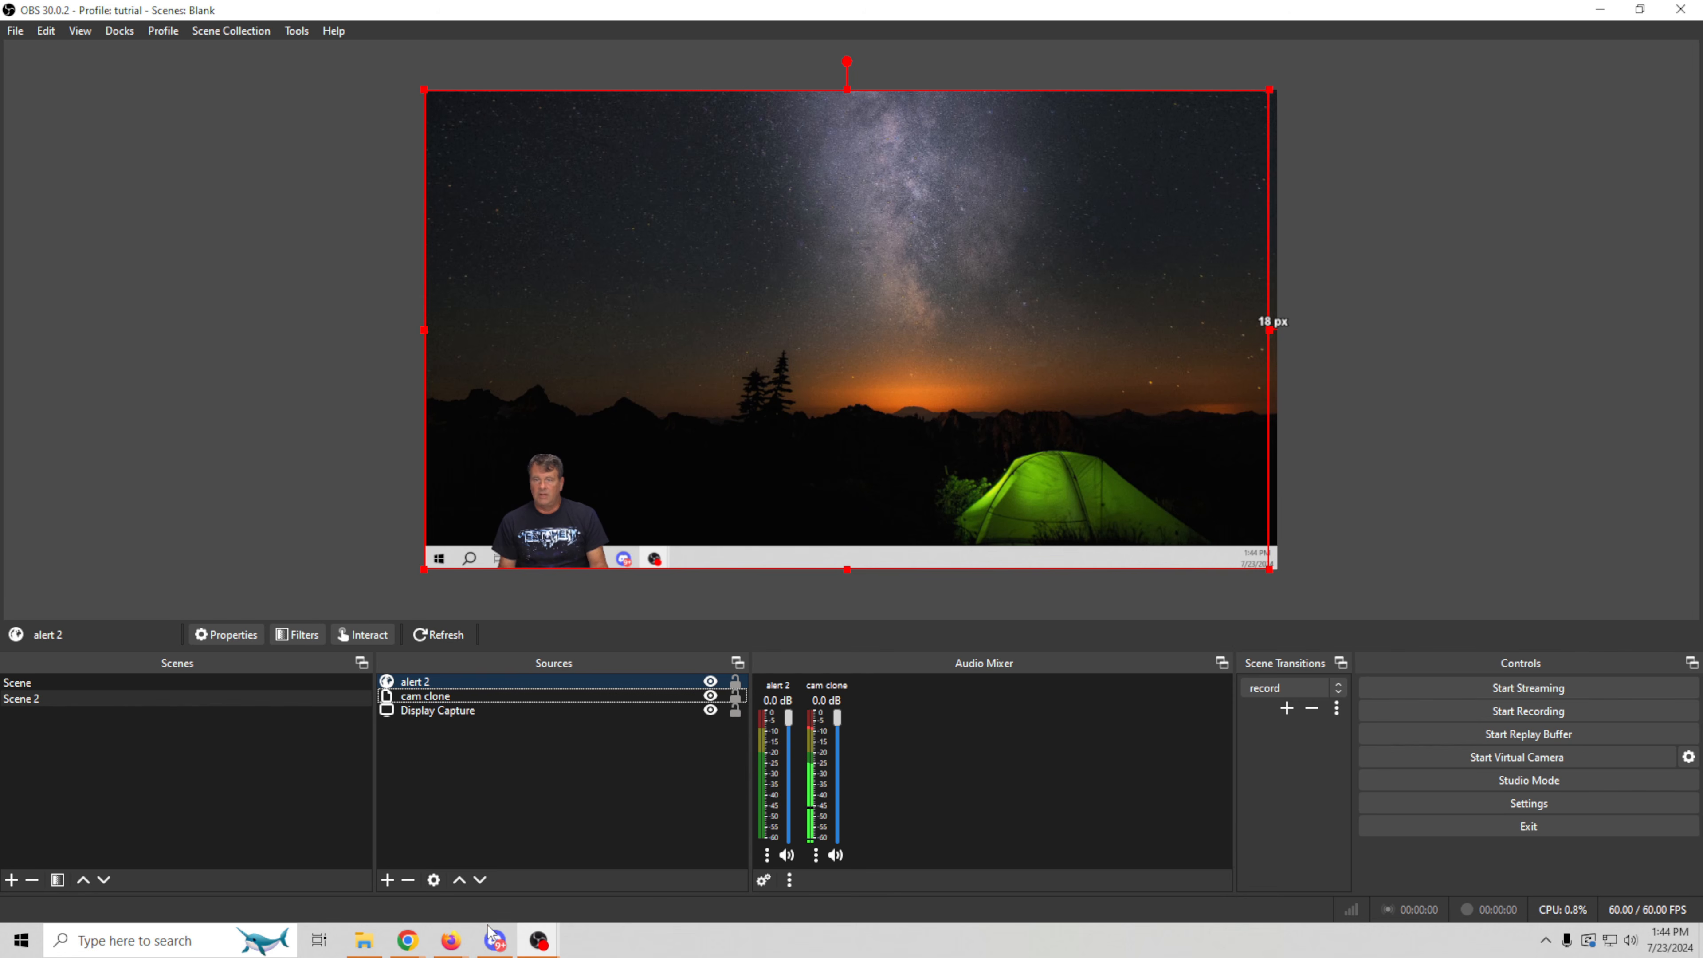
- Emulate a subscriber event from the StreamElements overlay editor and check the alert on Scene 2 in OBS
mouse_move(516, 947)
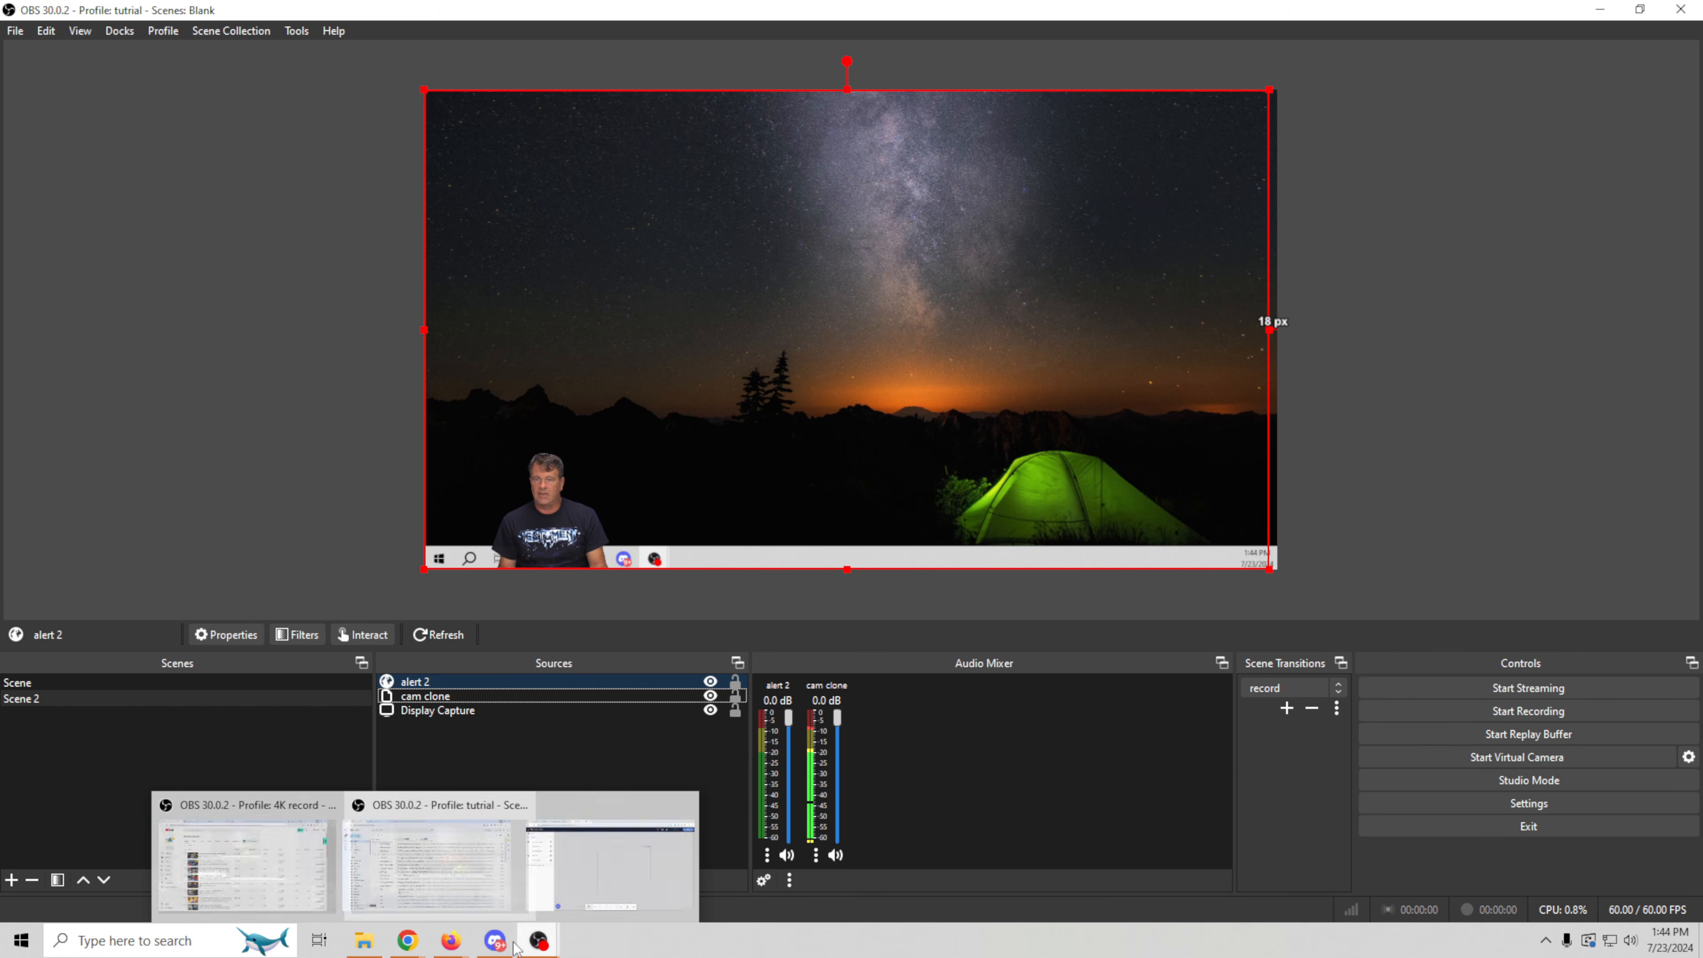
click(593, 871)
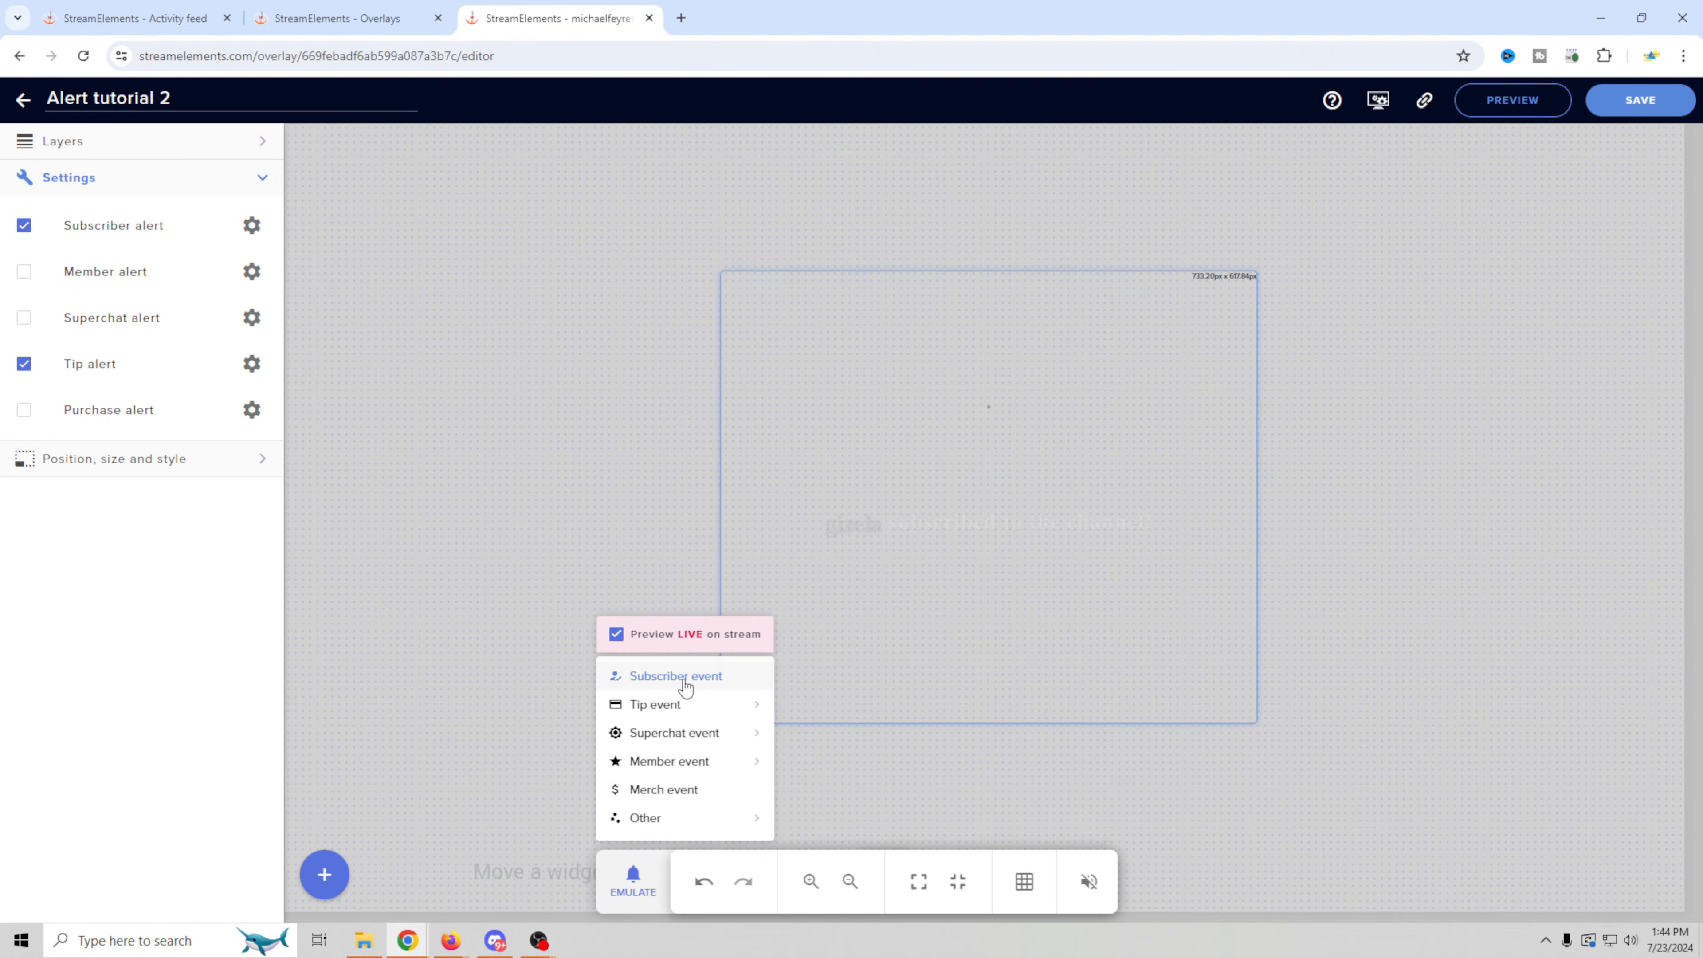
mouse_move(534, 945)
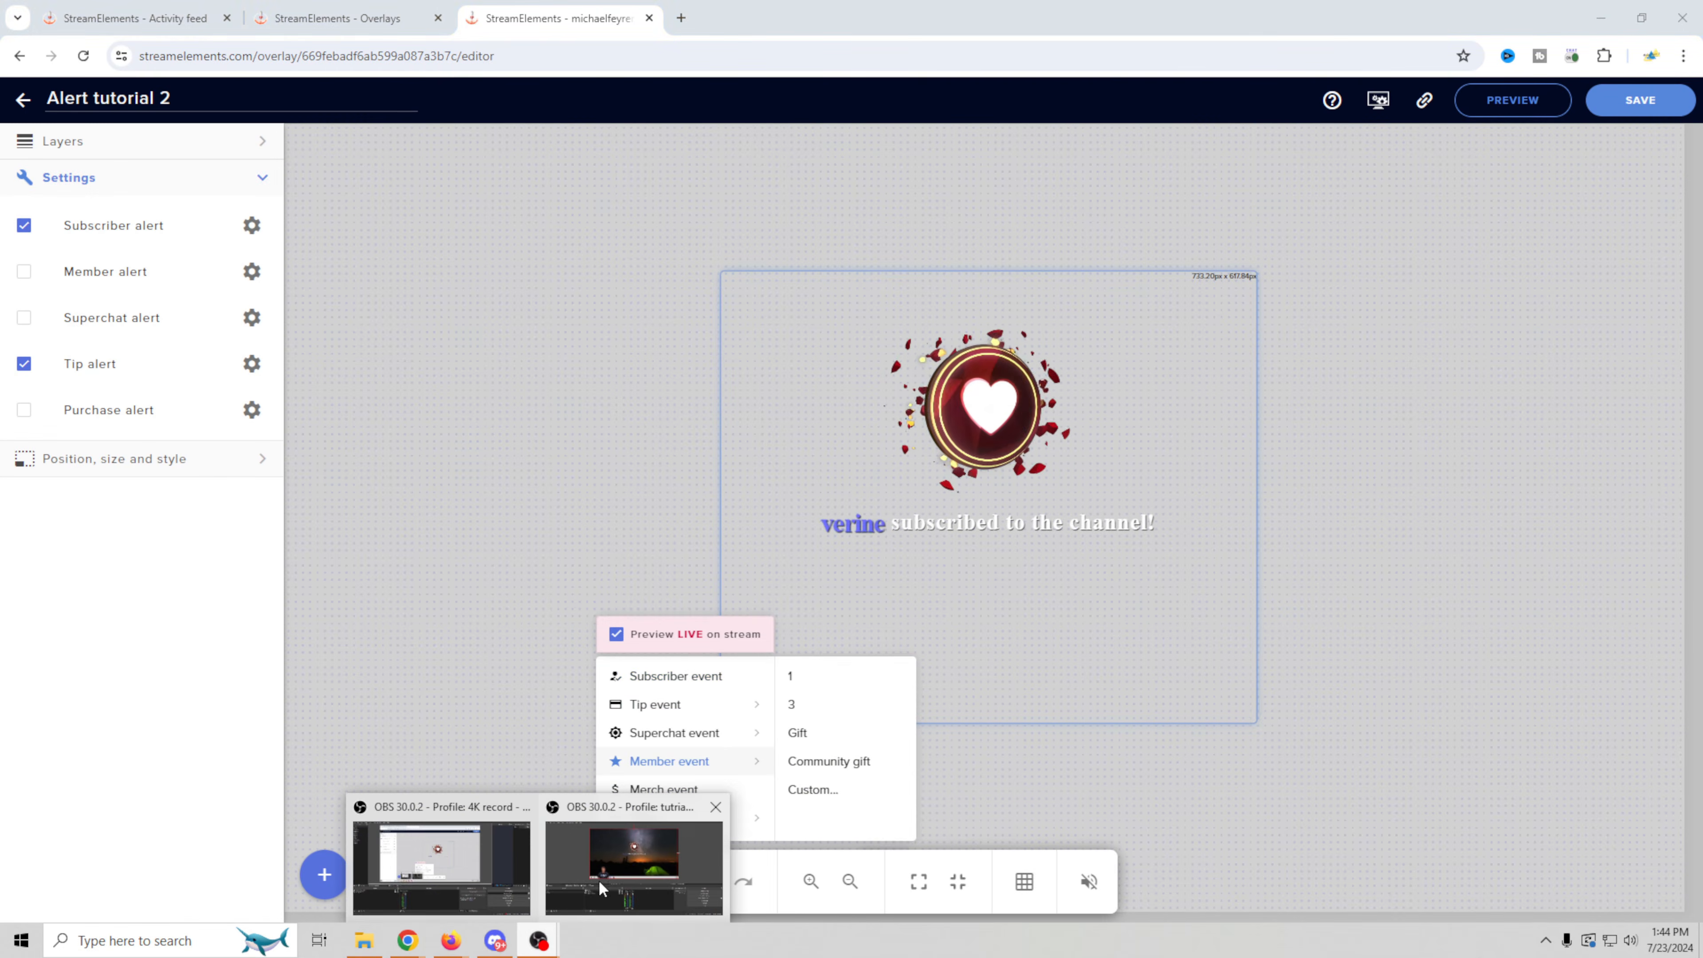
click(618, 852)
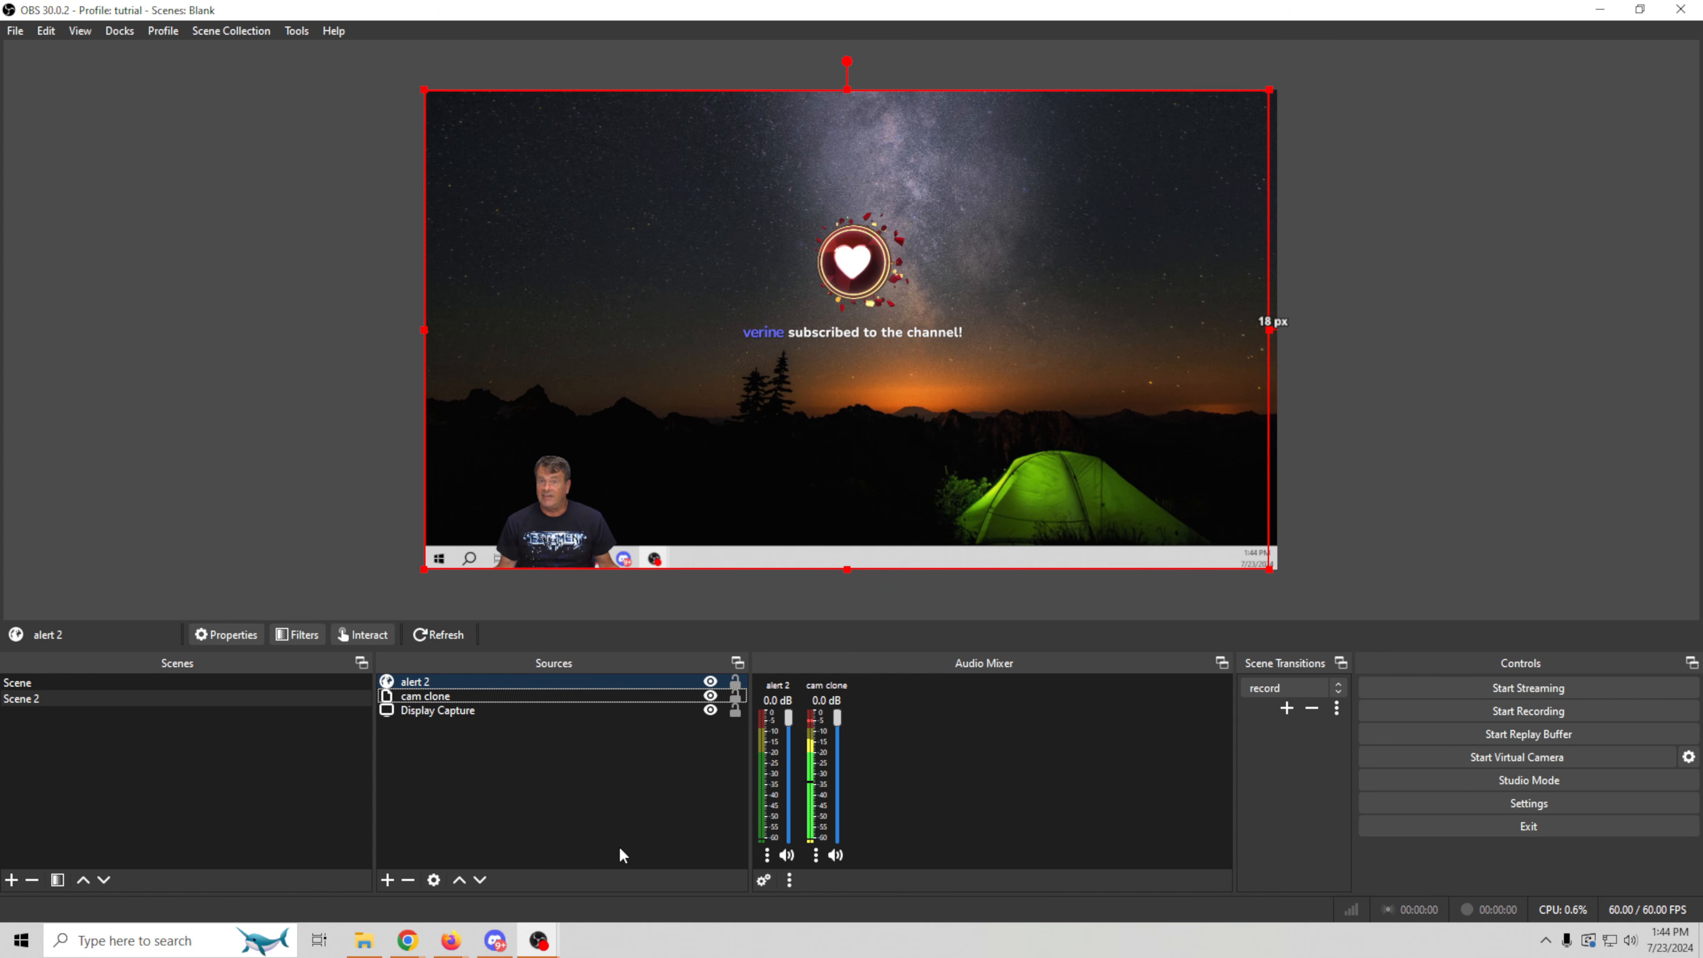
- Switch OBS to the first scene, emulate a subscriber event in StreamElements, and check the alert's placement in OBS
click(210, 681)
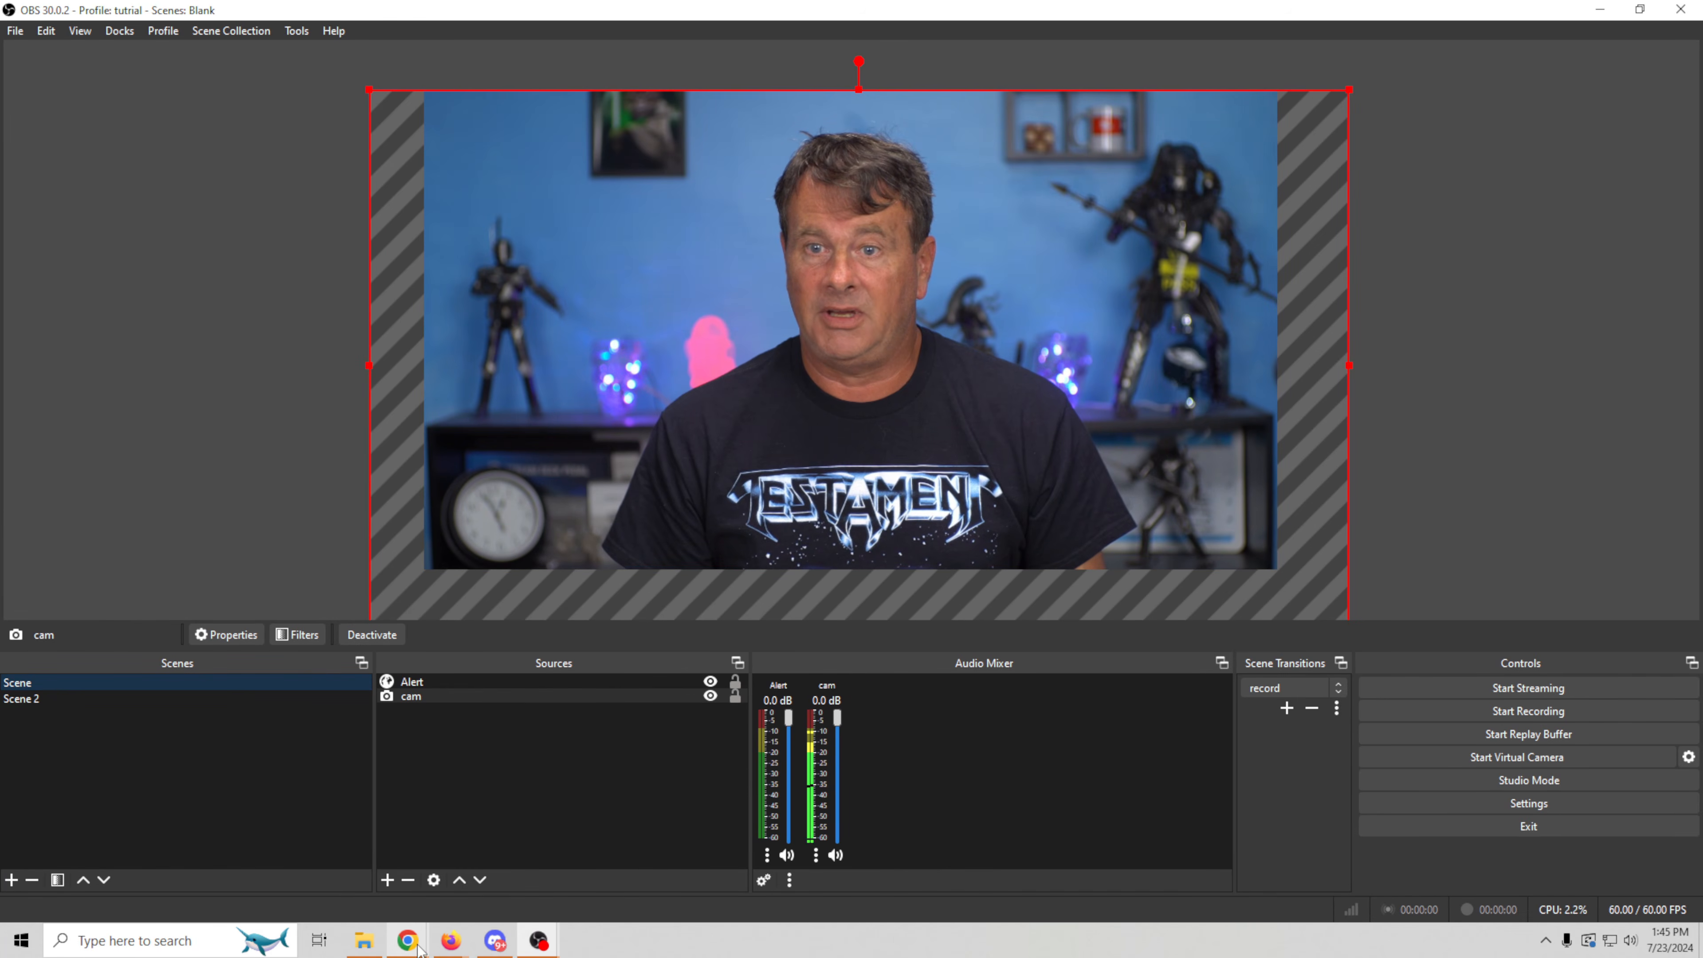
mouse_move(416, 945)
click(599, 865)
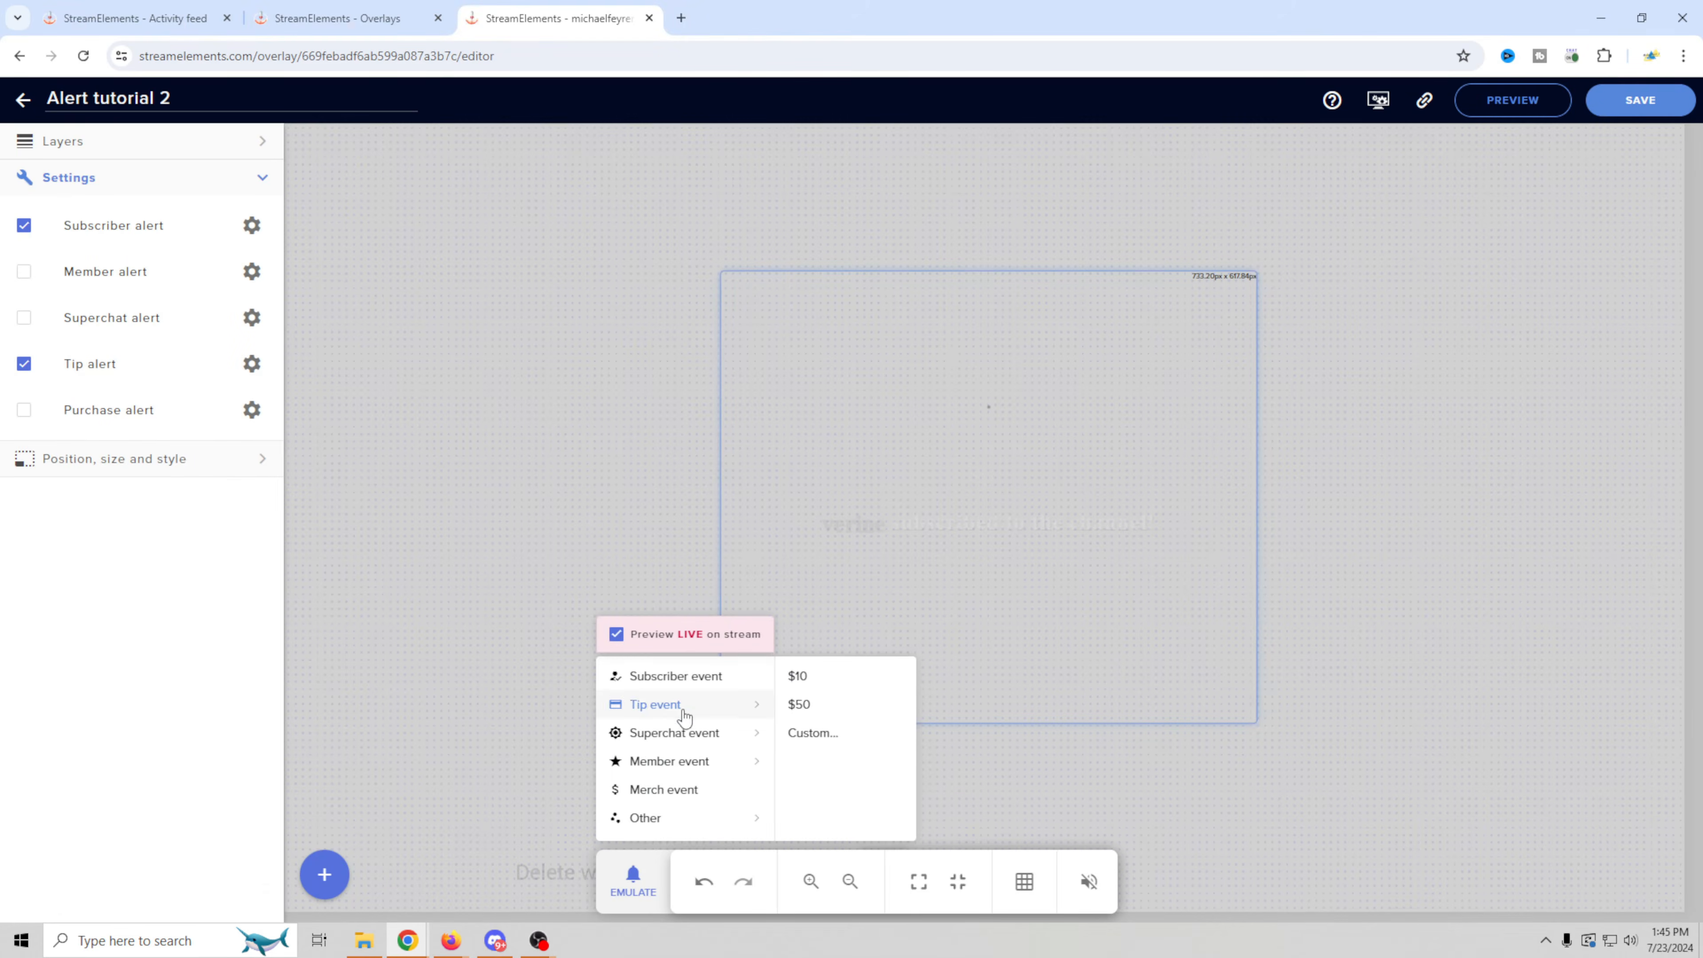
click(711, 683)
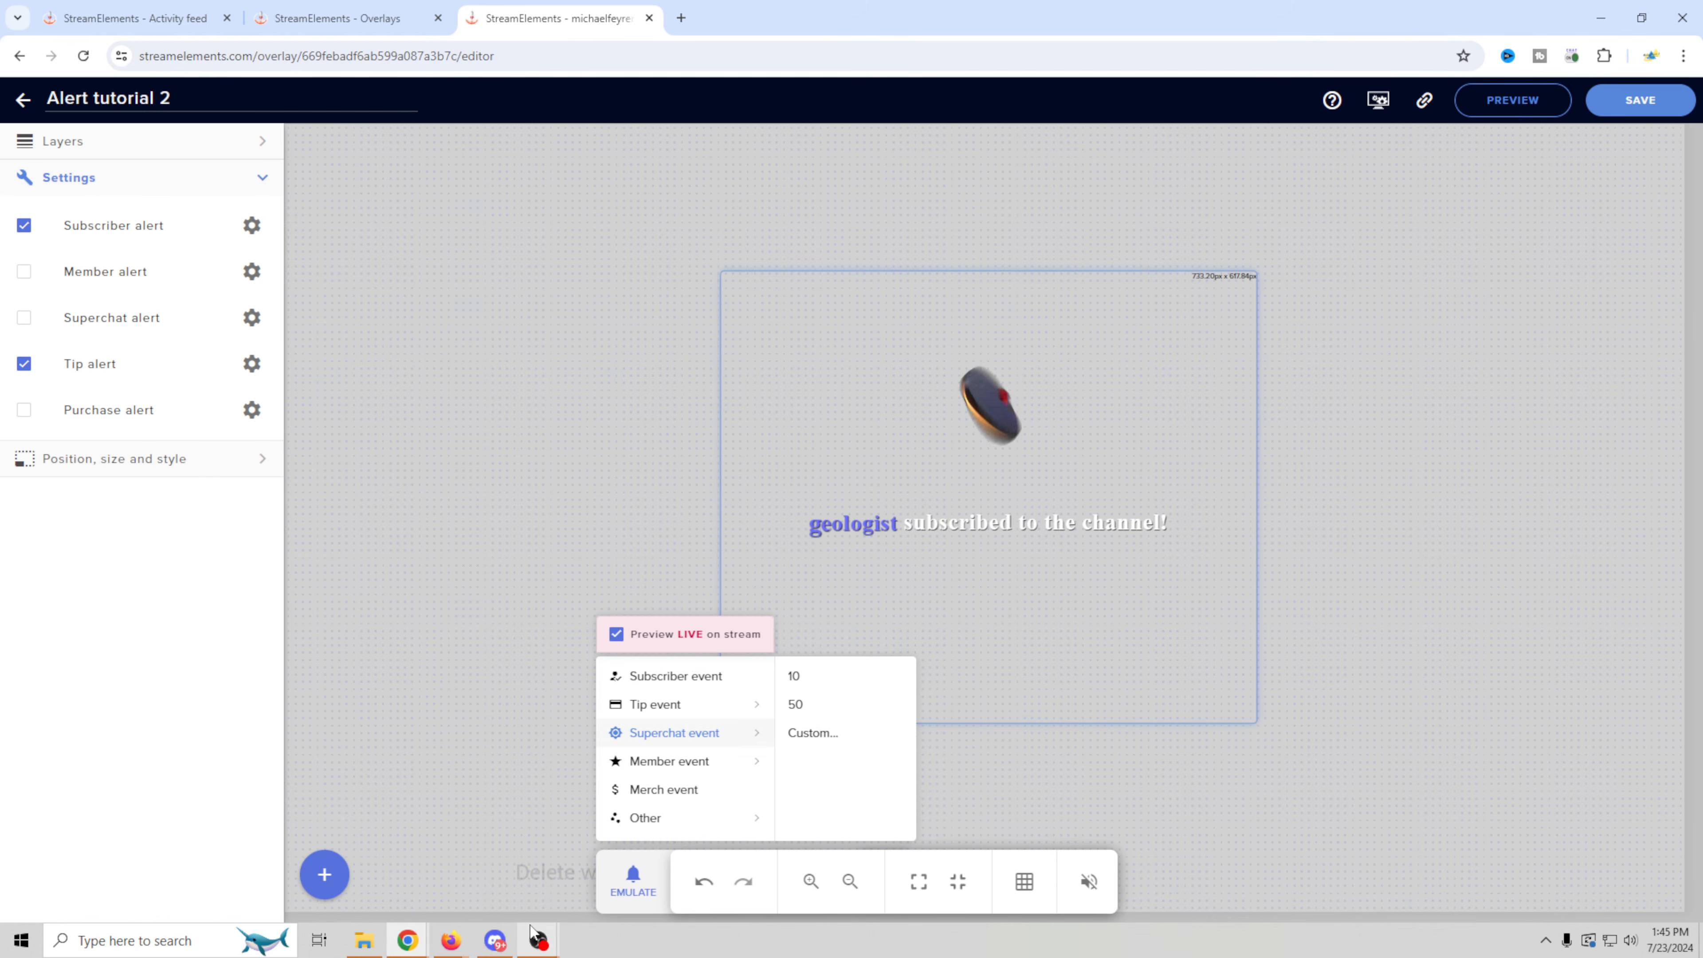
mouse_move(538, 939)
click(624, 864)
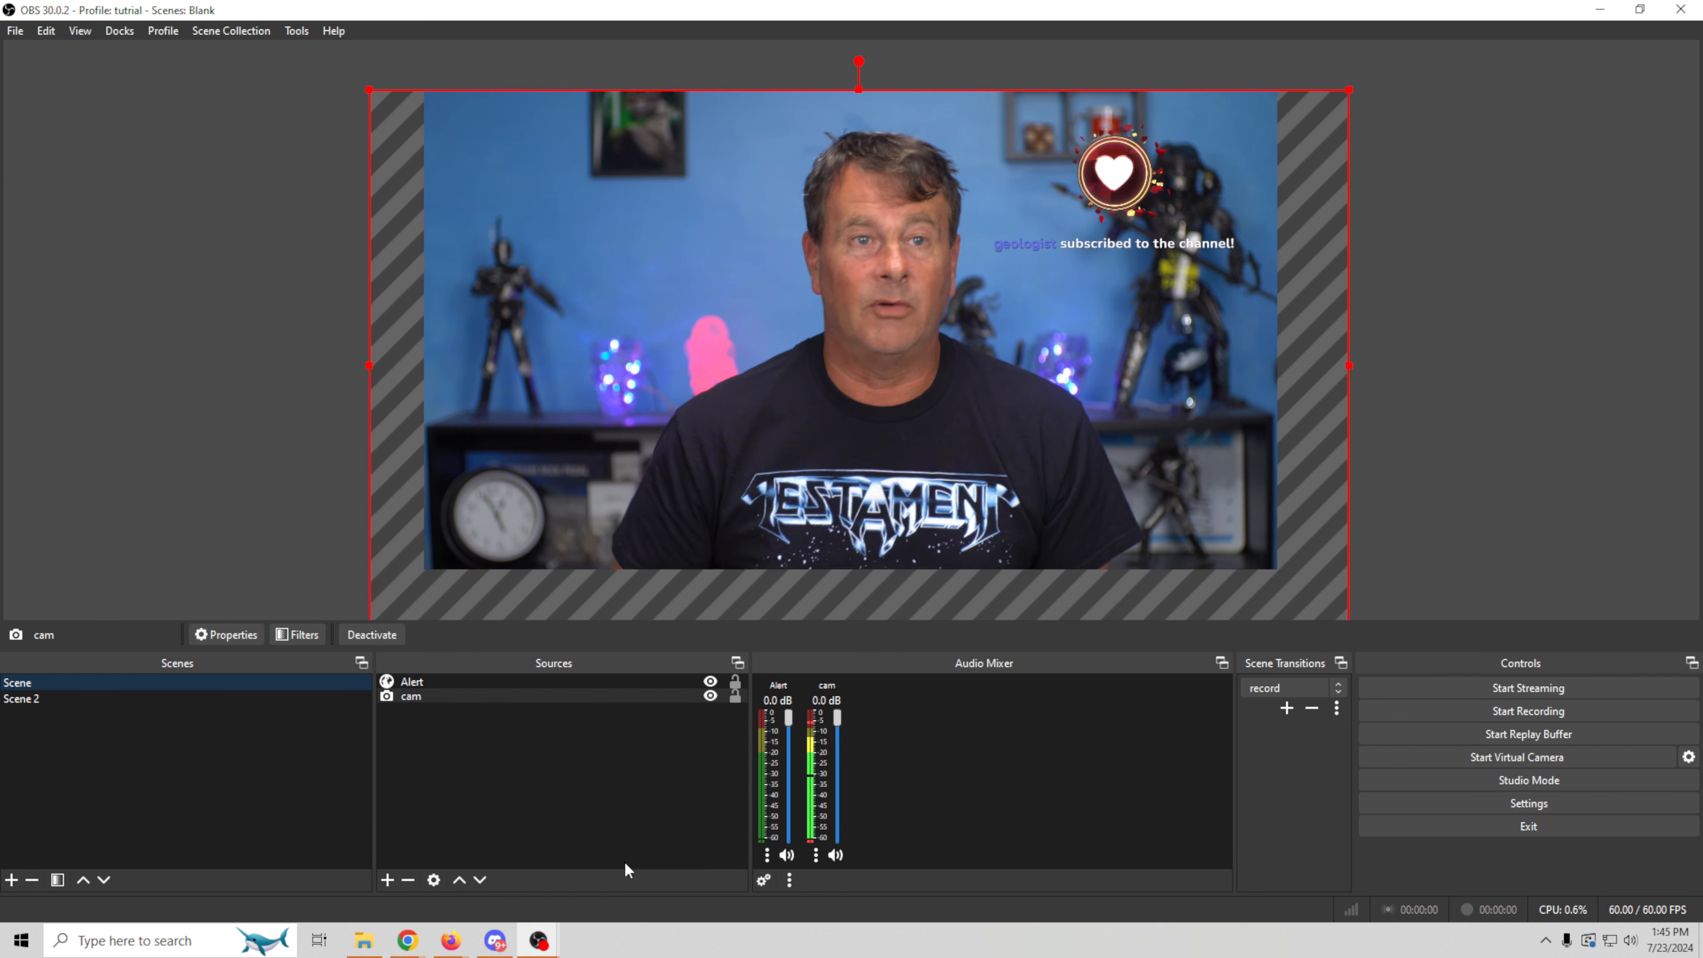
- Switch OBS back to Scene 2, emulate another subscriber event in StreamElements, and check the alert over the display capture
click(92, 710)
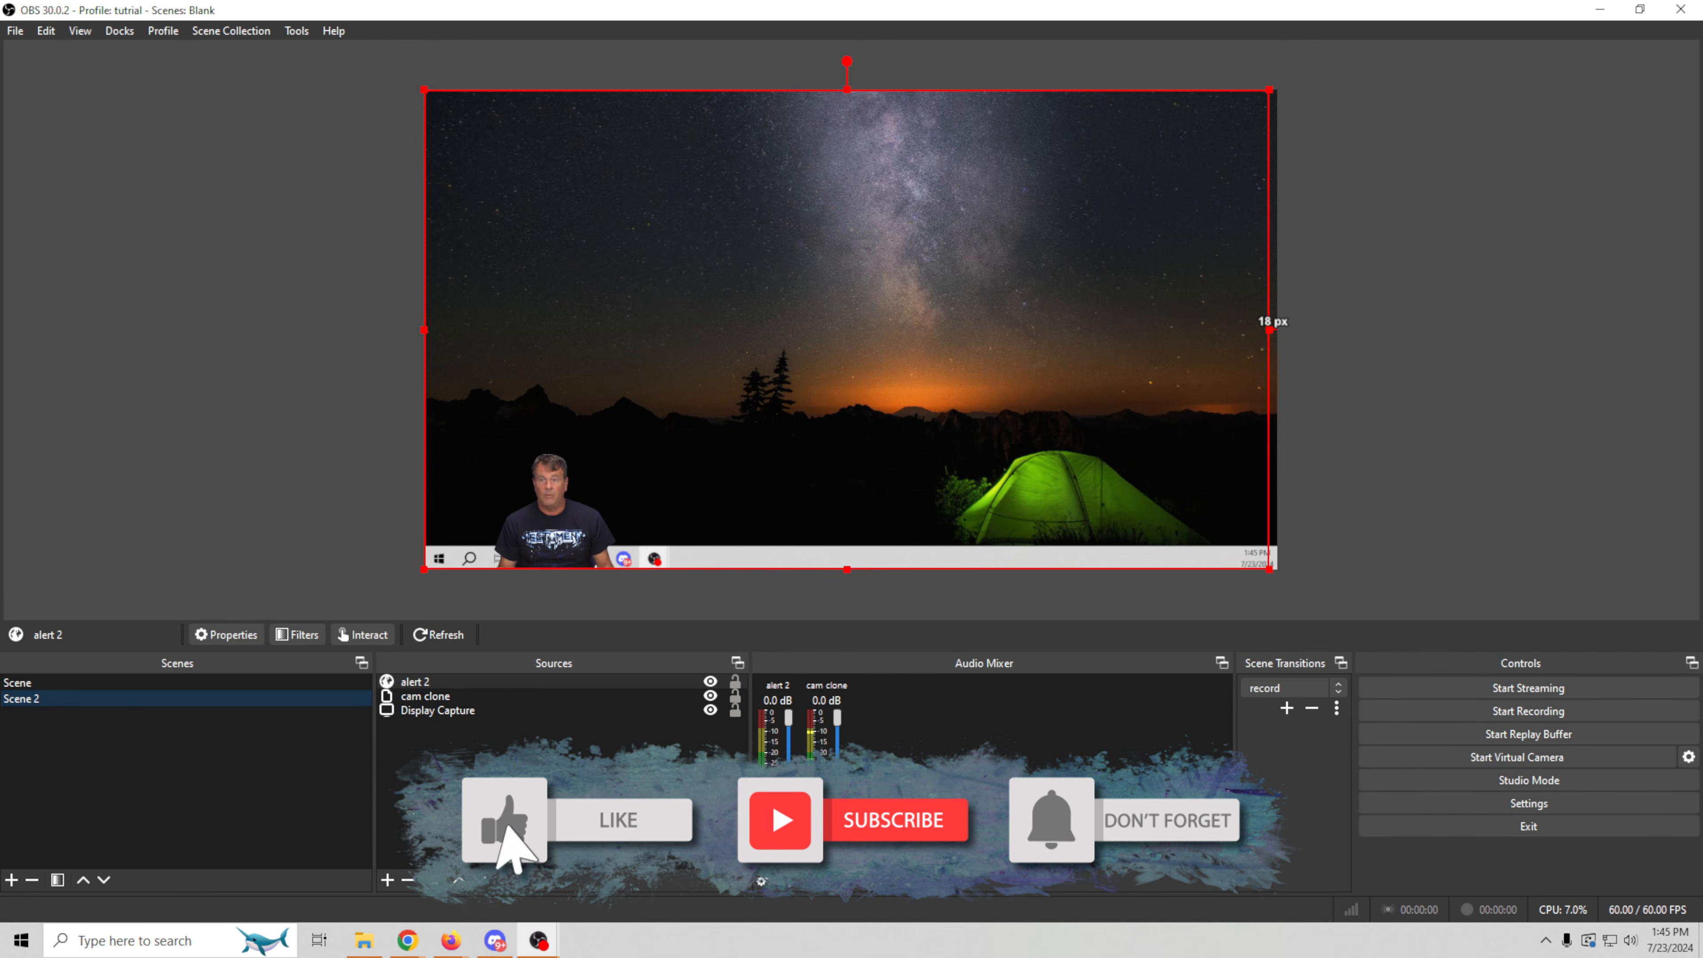
mouse_move(409, 939)
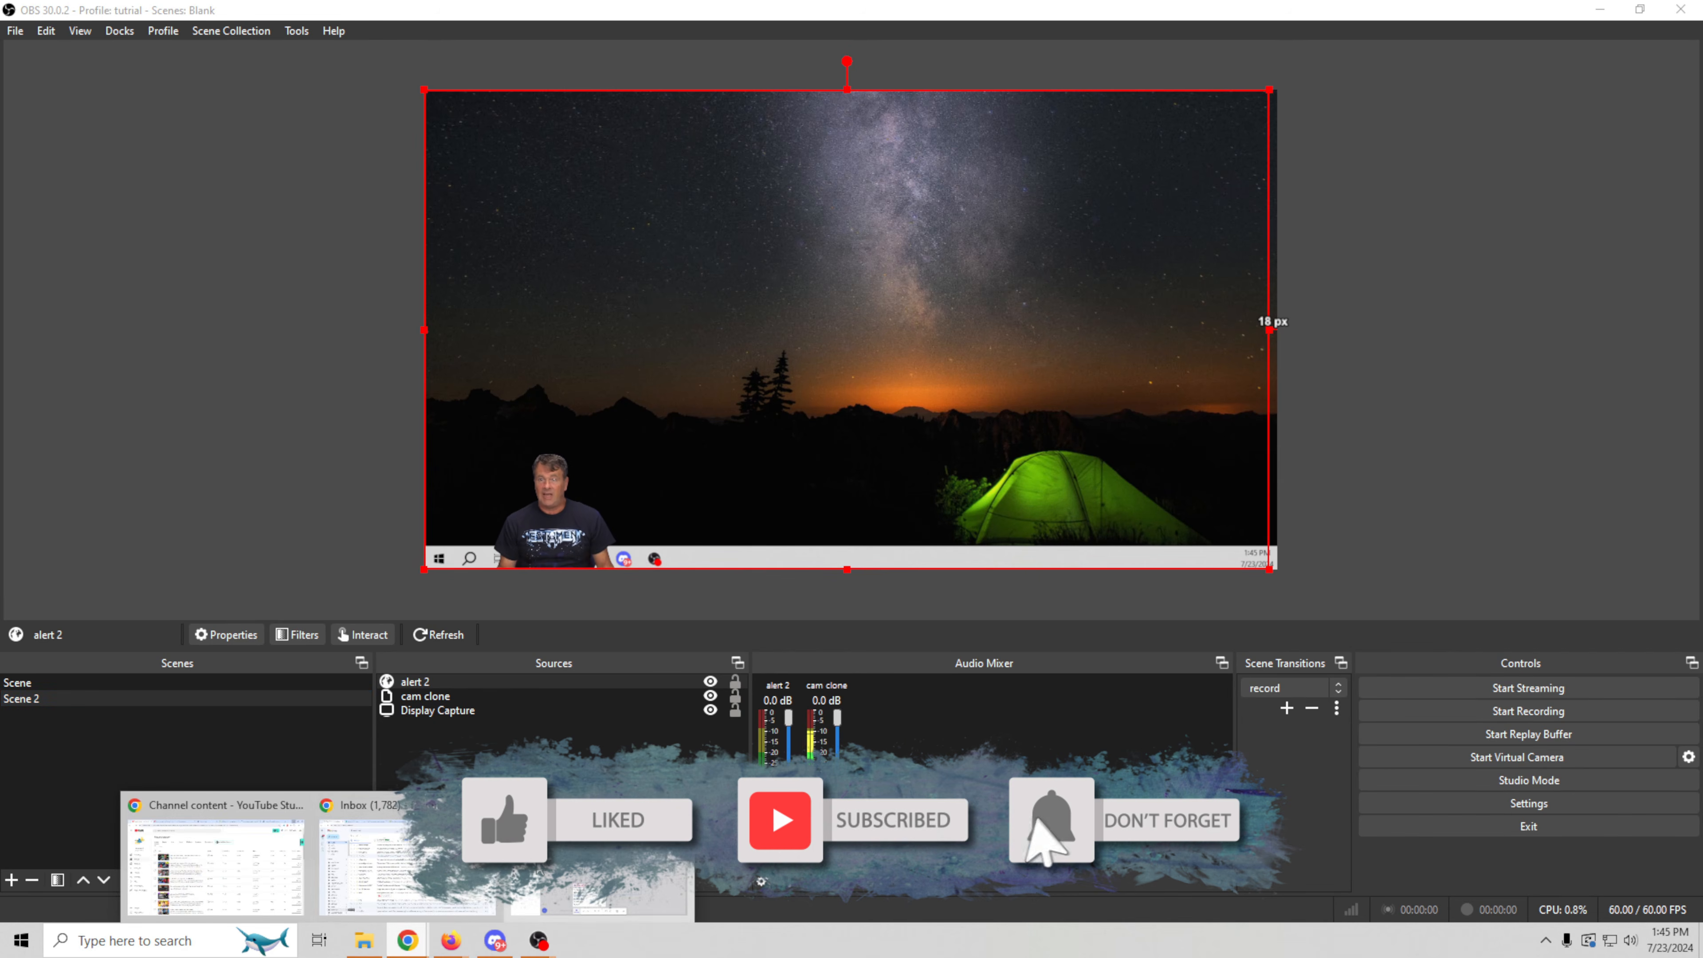
click(582, 871)
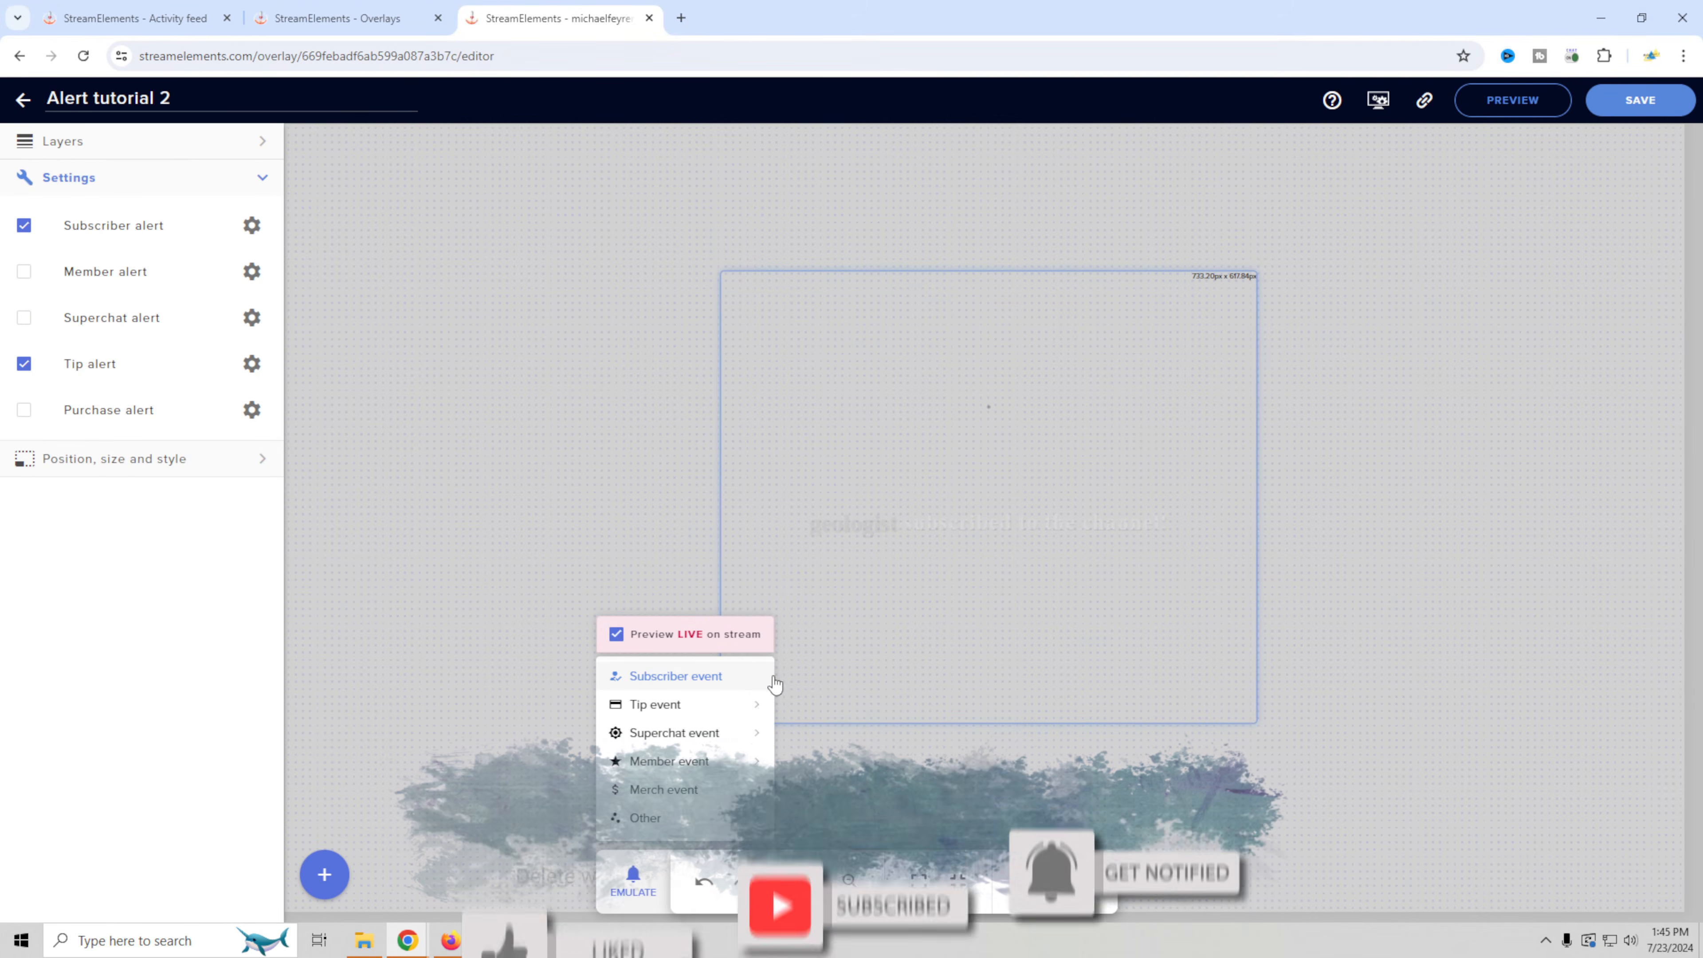
click(740, 678)
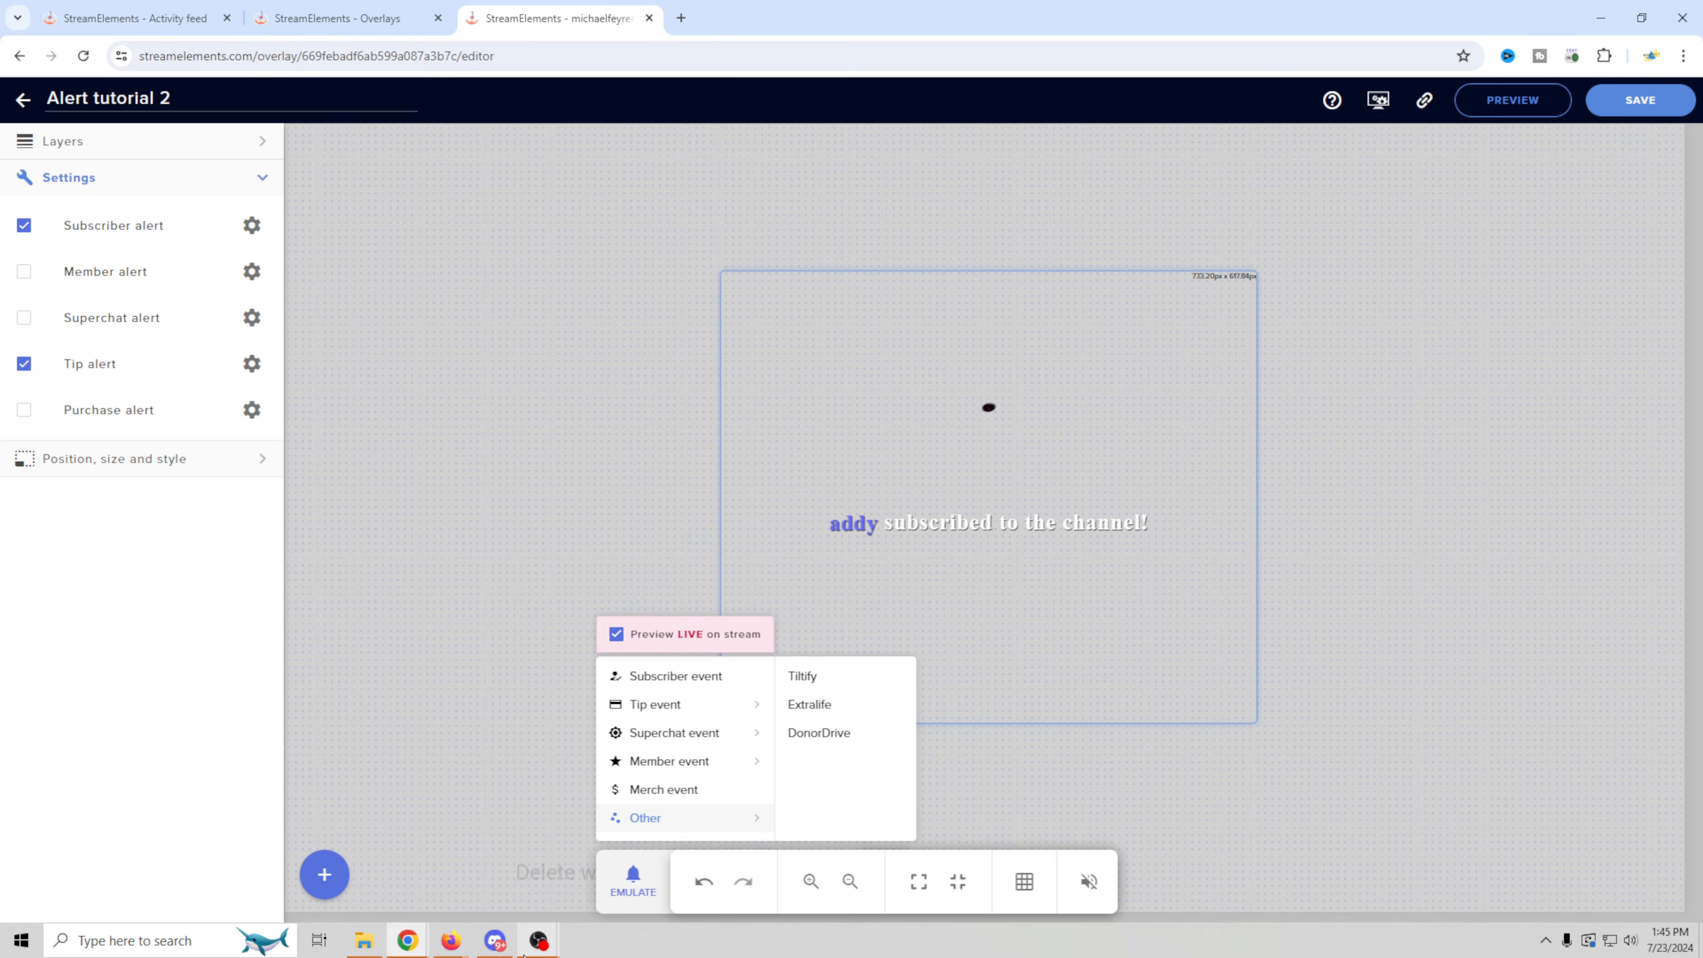
mouse_move(550, 938)
click(617, 880)
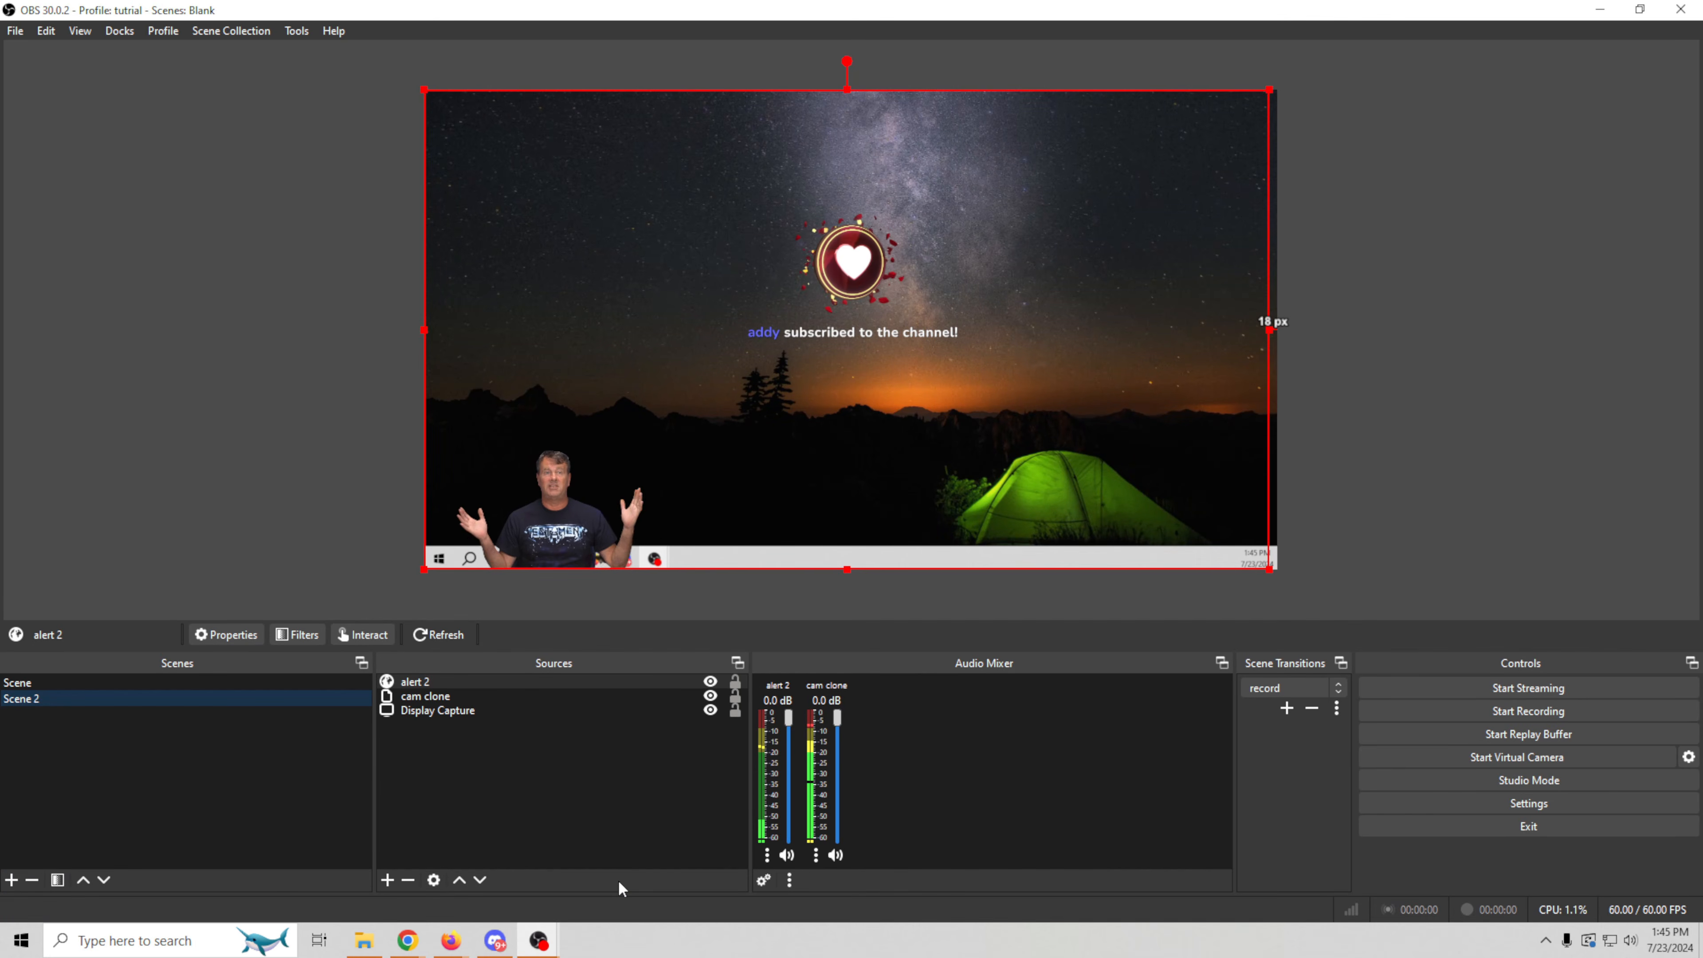